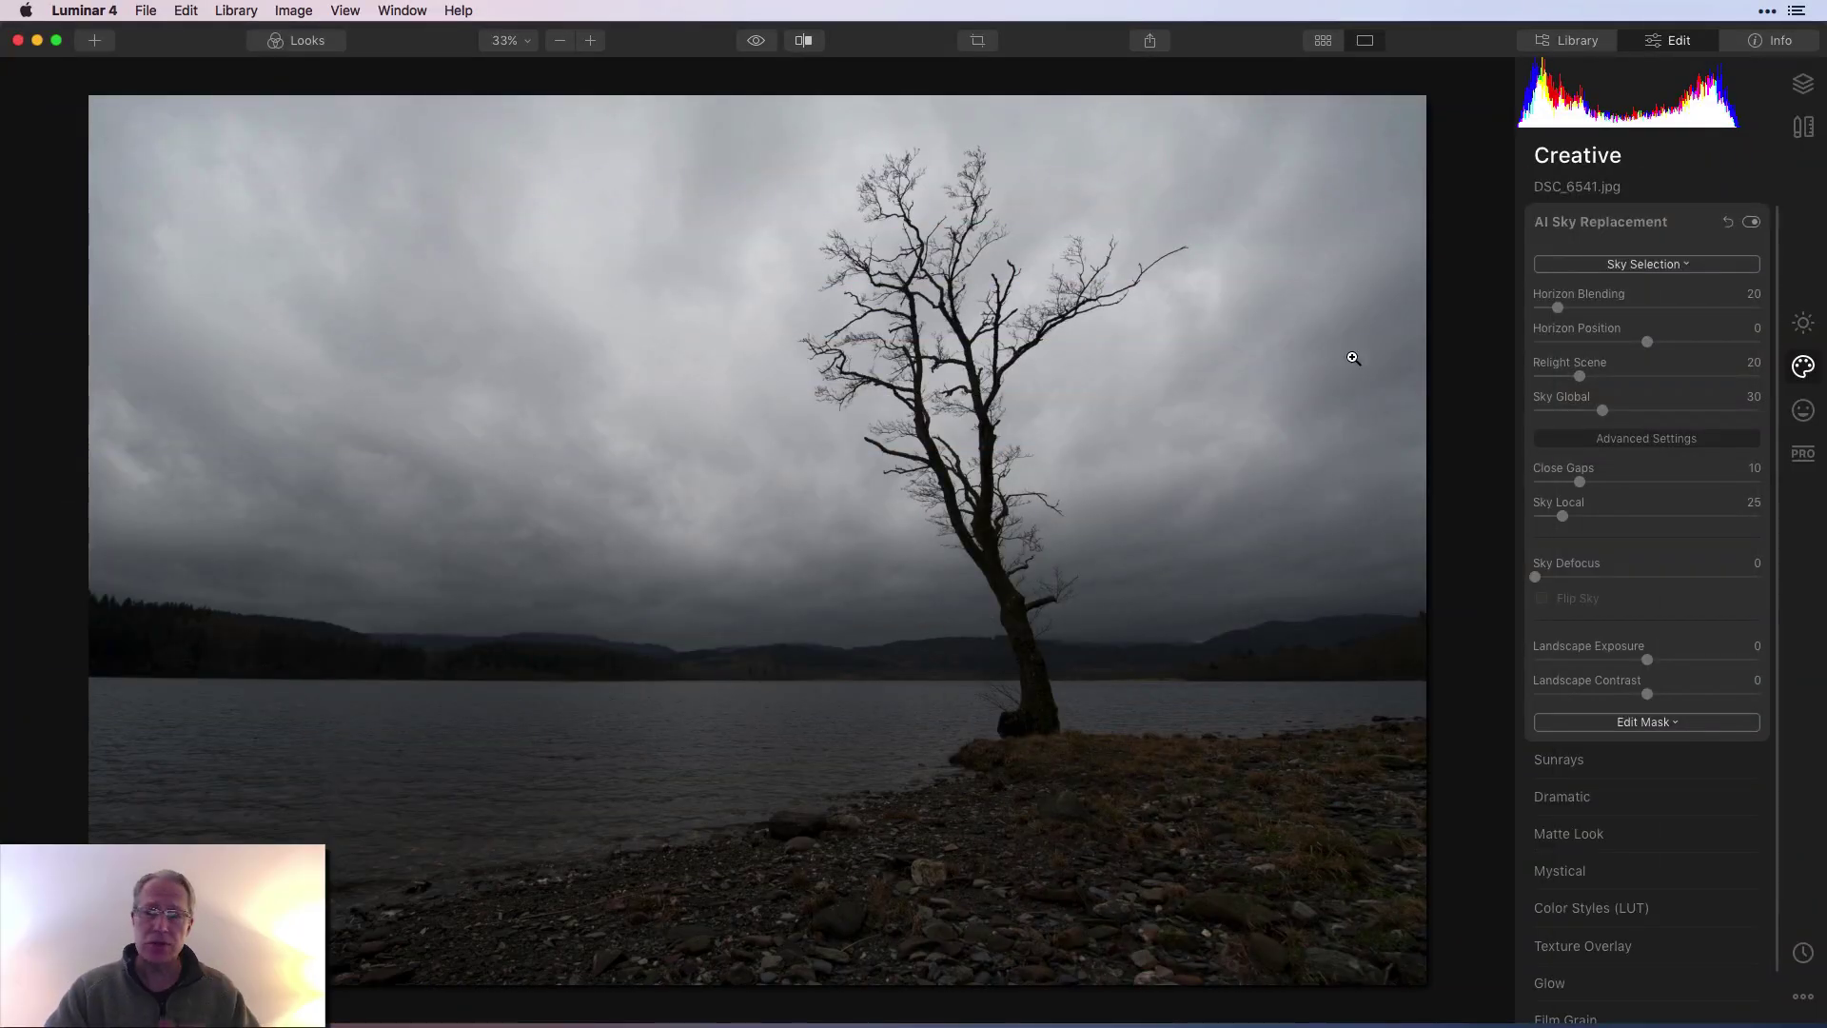
Replace the sky in the lone tree photo with the custom sky image Night-sky.jpg.
left_click(1650, 266)
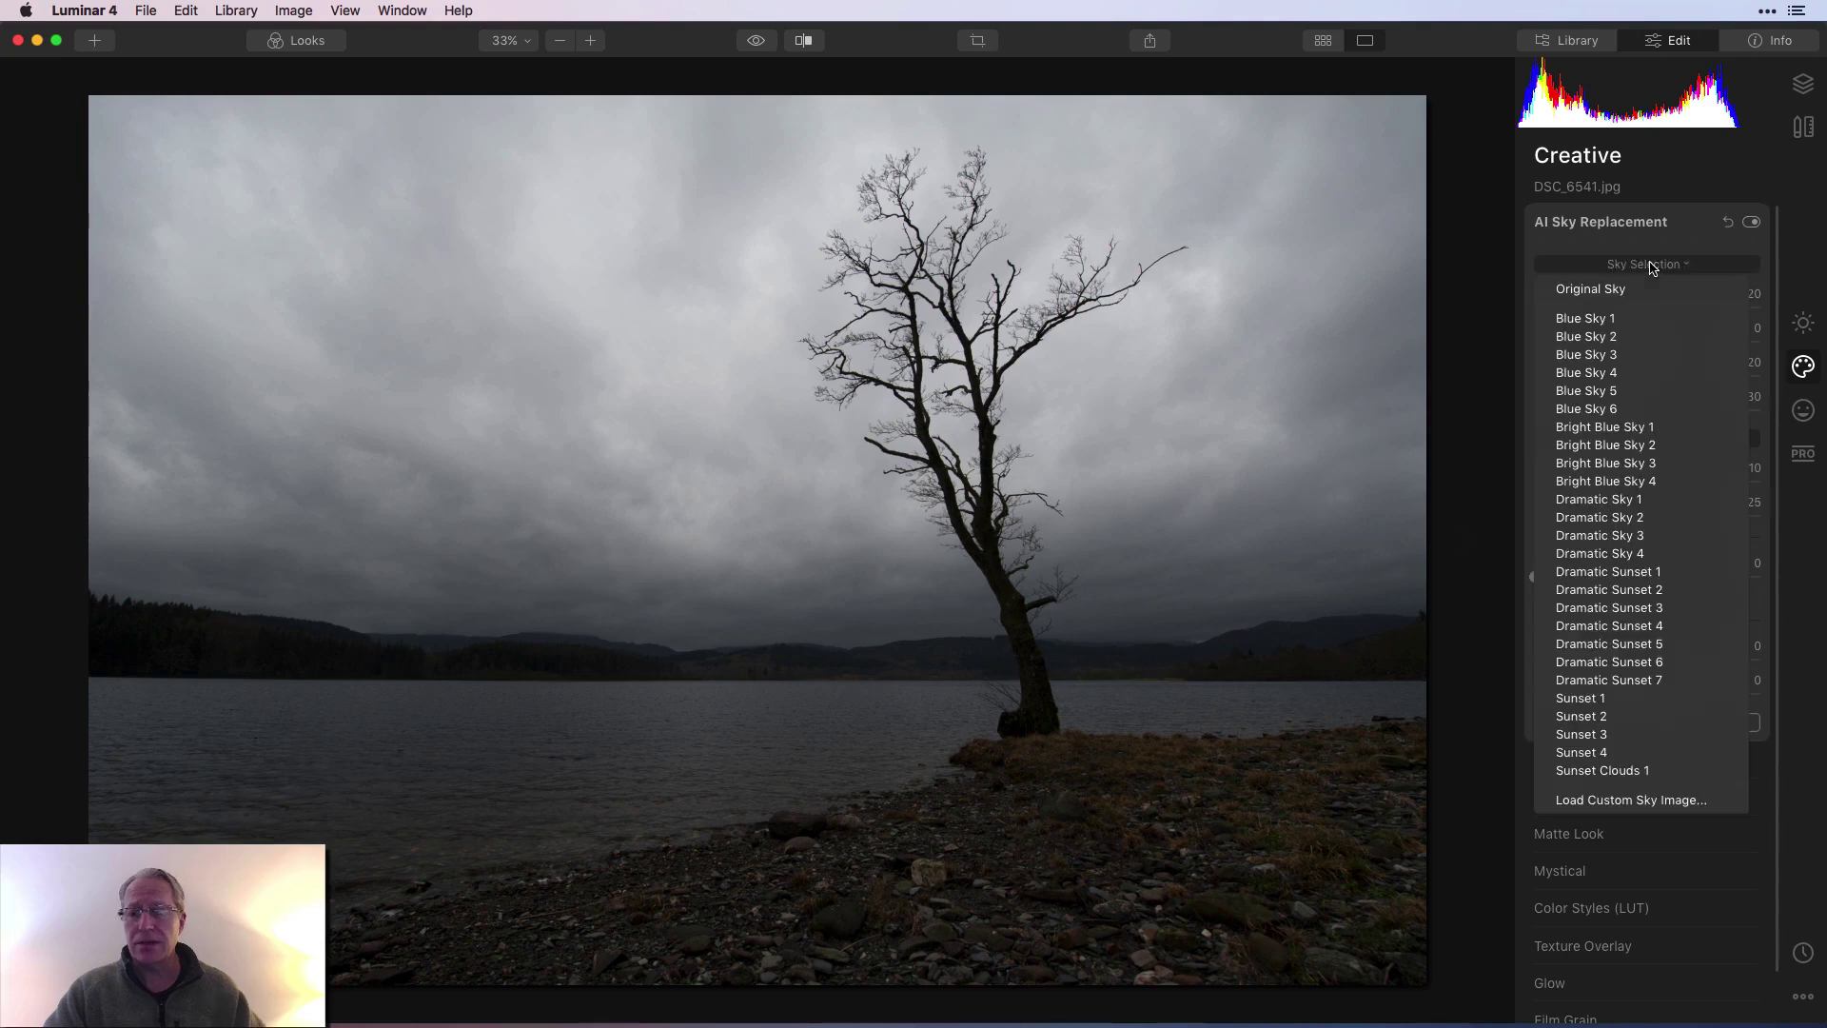
left_click(1649, 800)
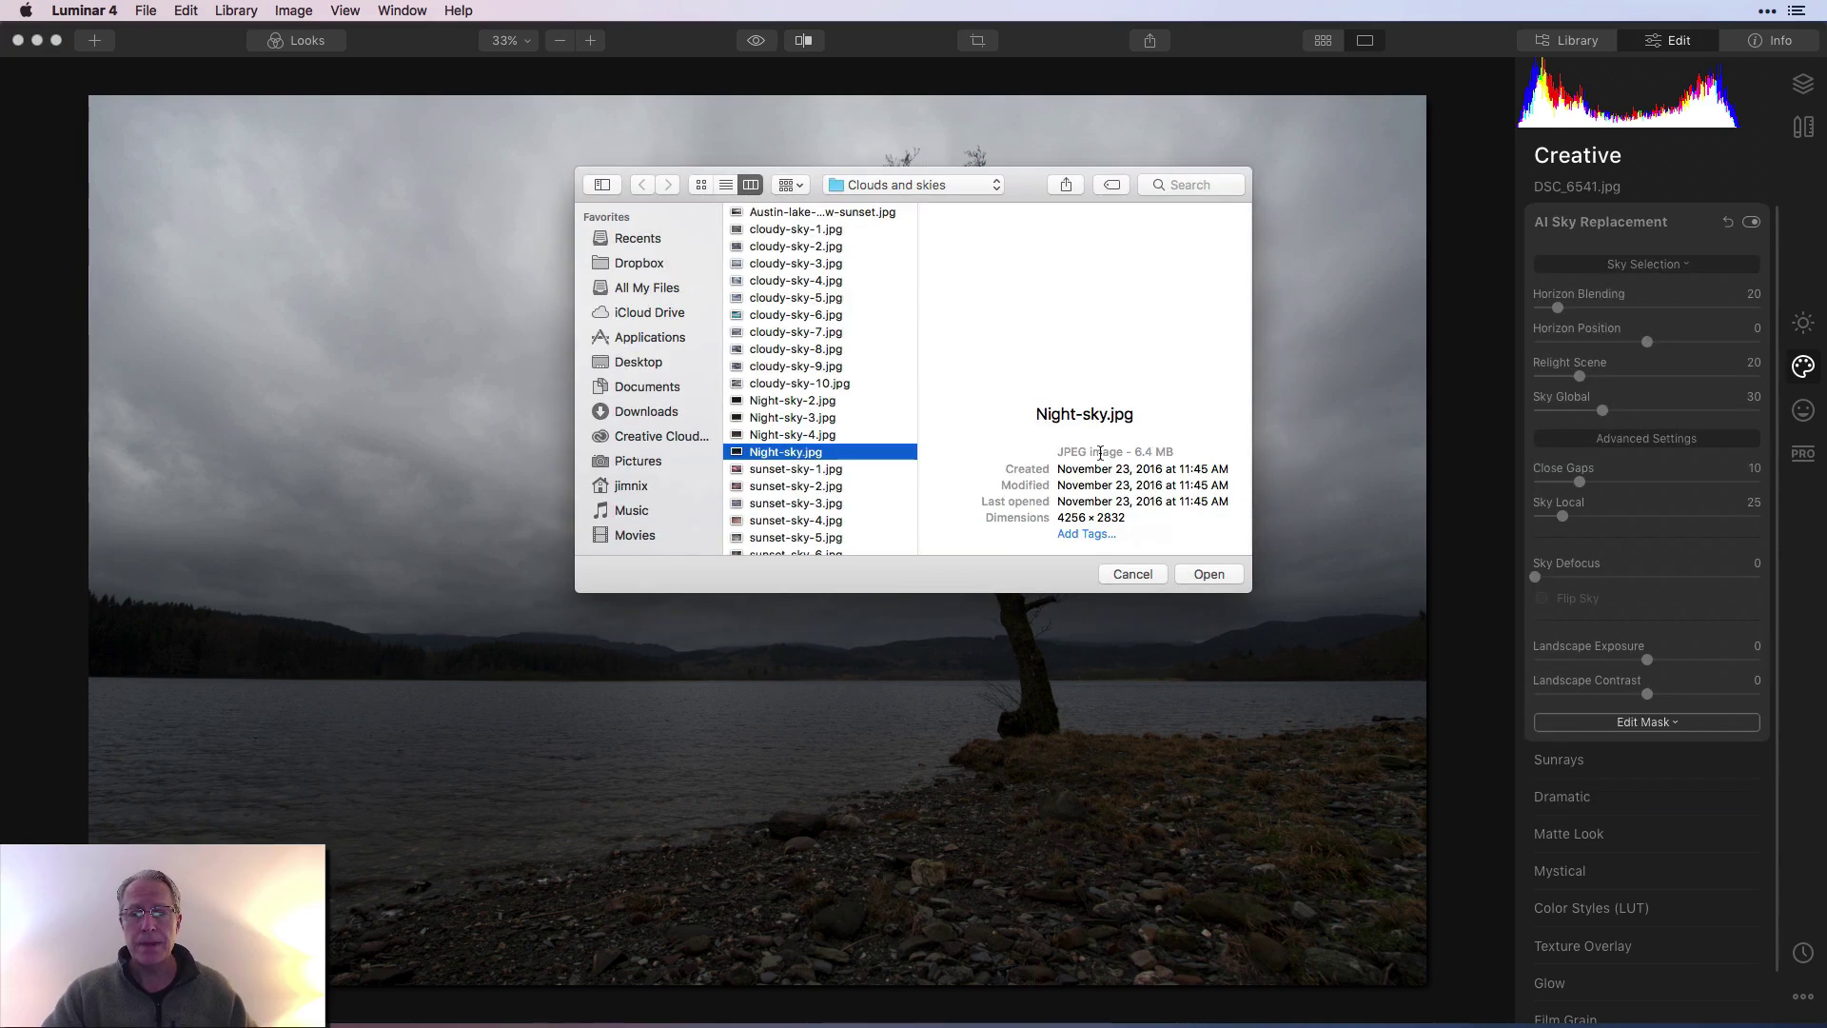
left_click(1208, 575)
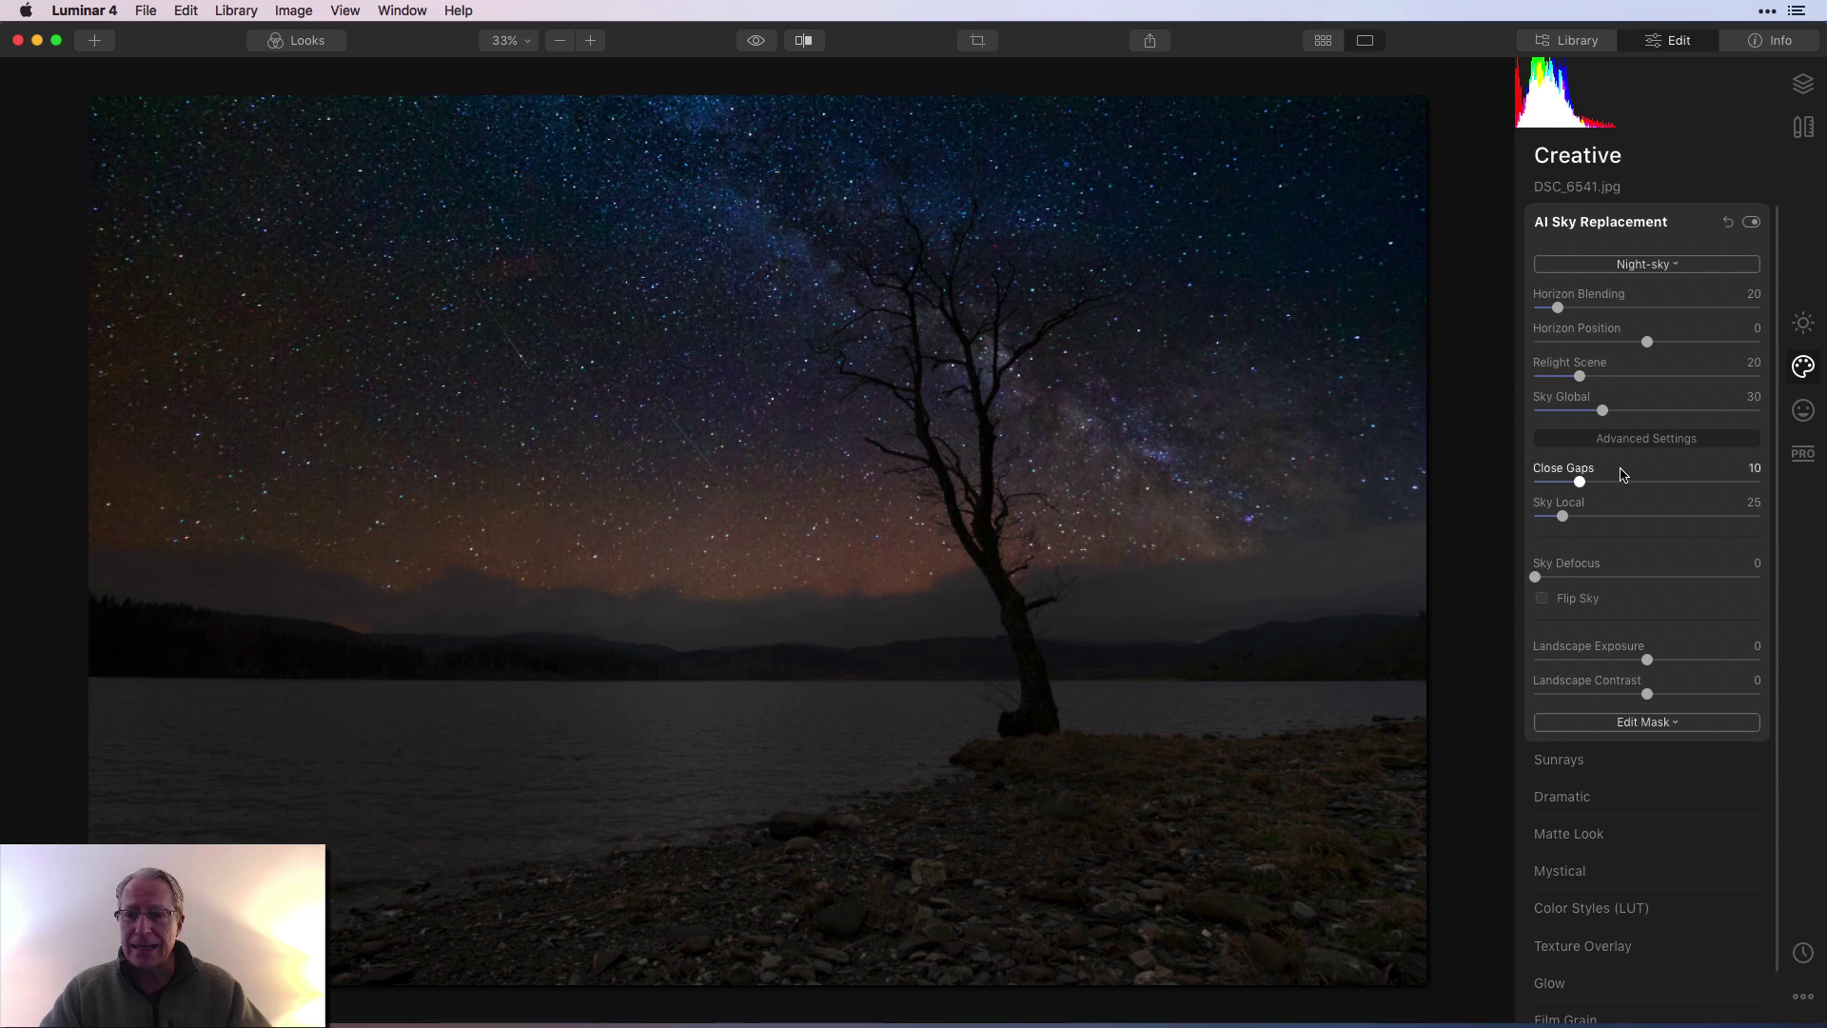
Set Sky Local to 65, Horizon Position to -17 and Landscape Exposure to -28, and compare the tree photo with its original.
left_click_drag(1598, 515, 1608, 521)
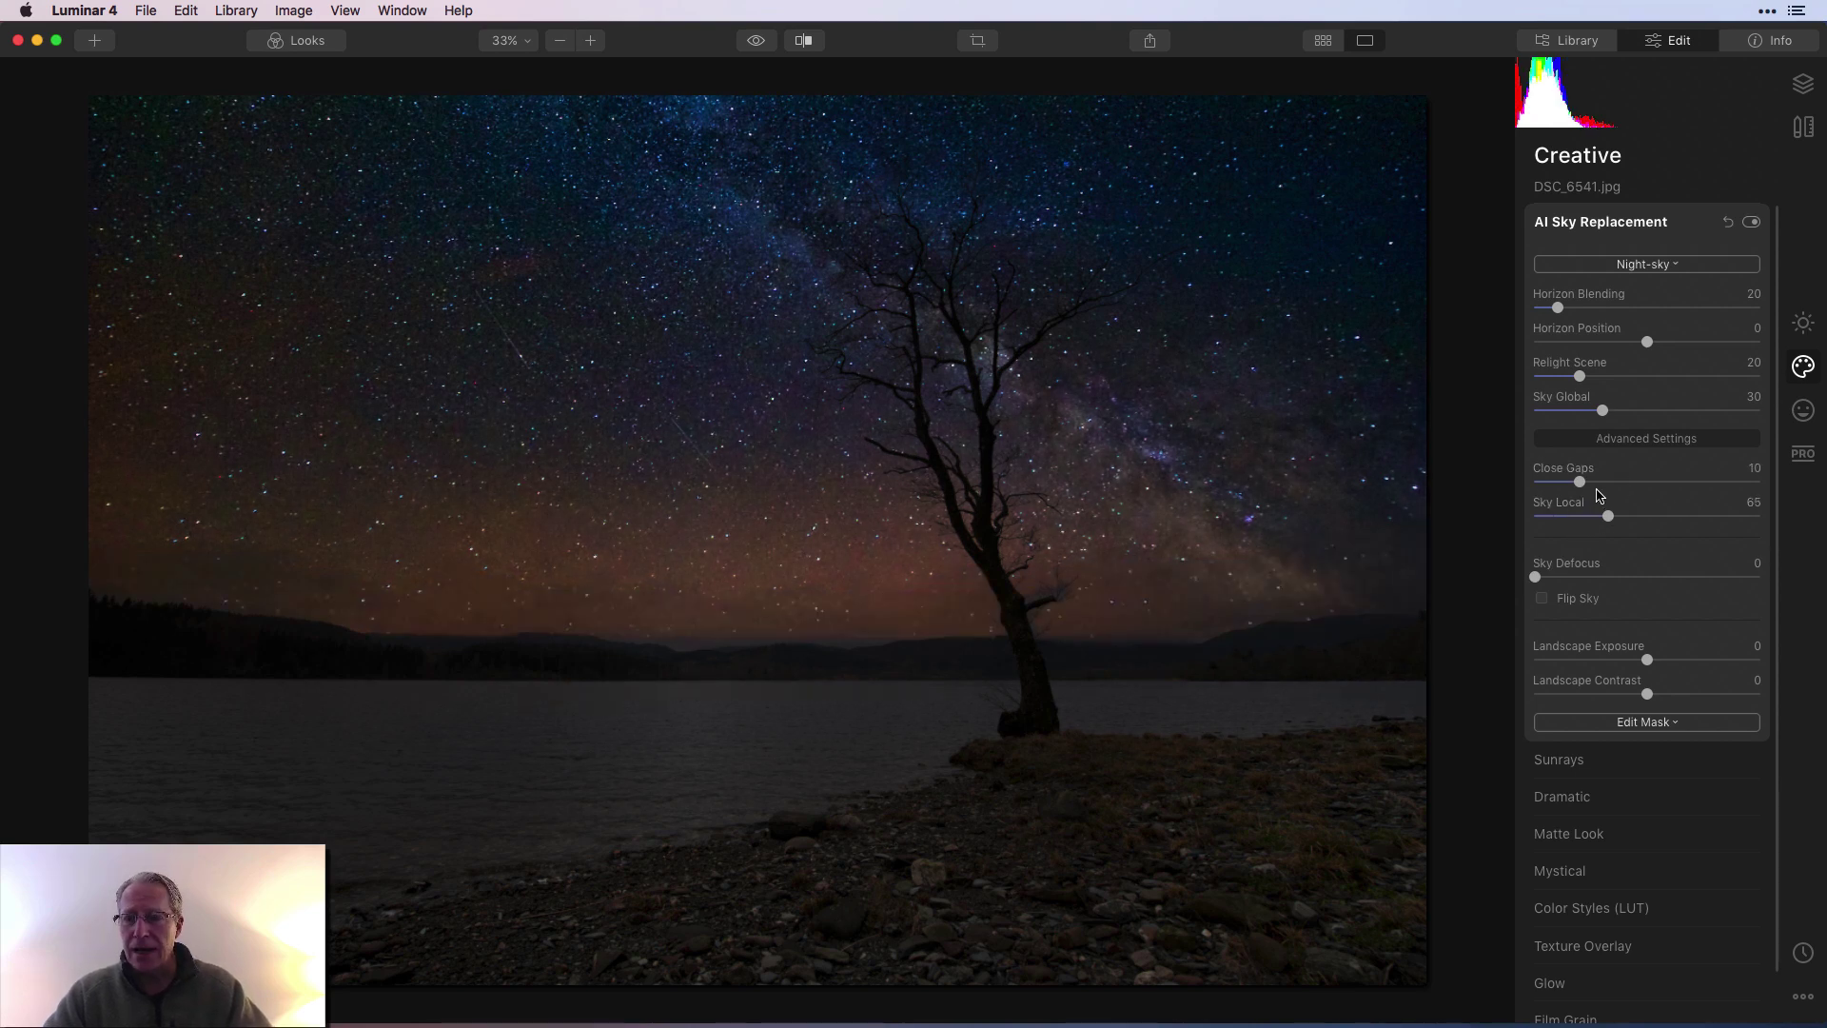
left_click_drag(1647, 342, 1628, 344)
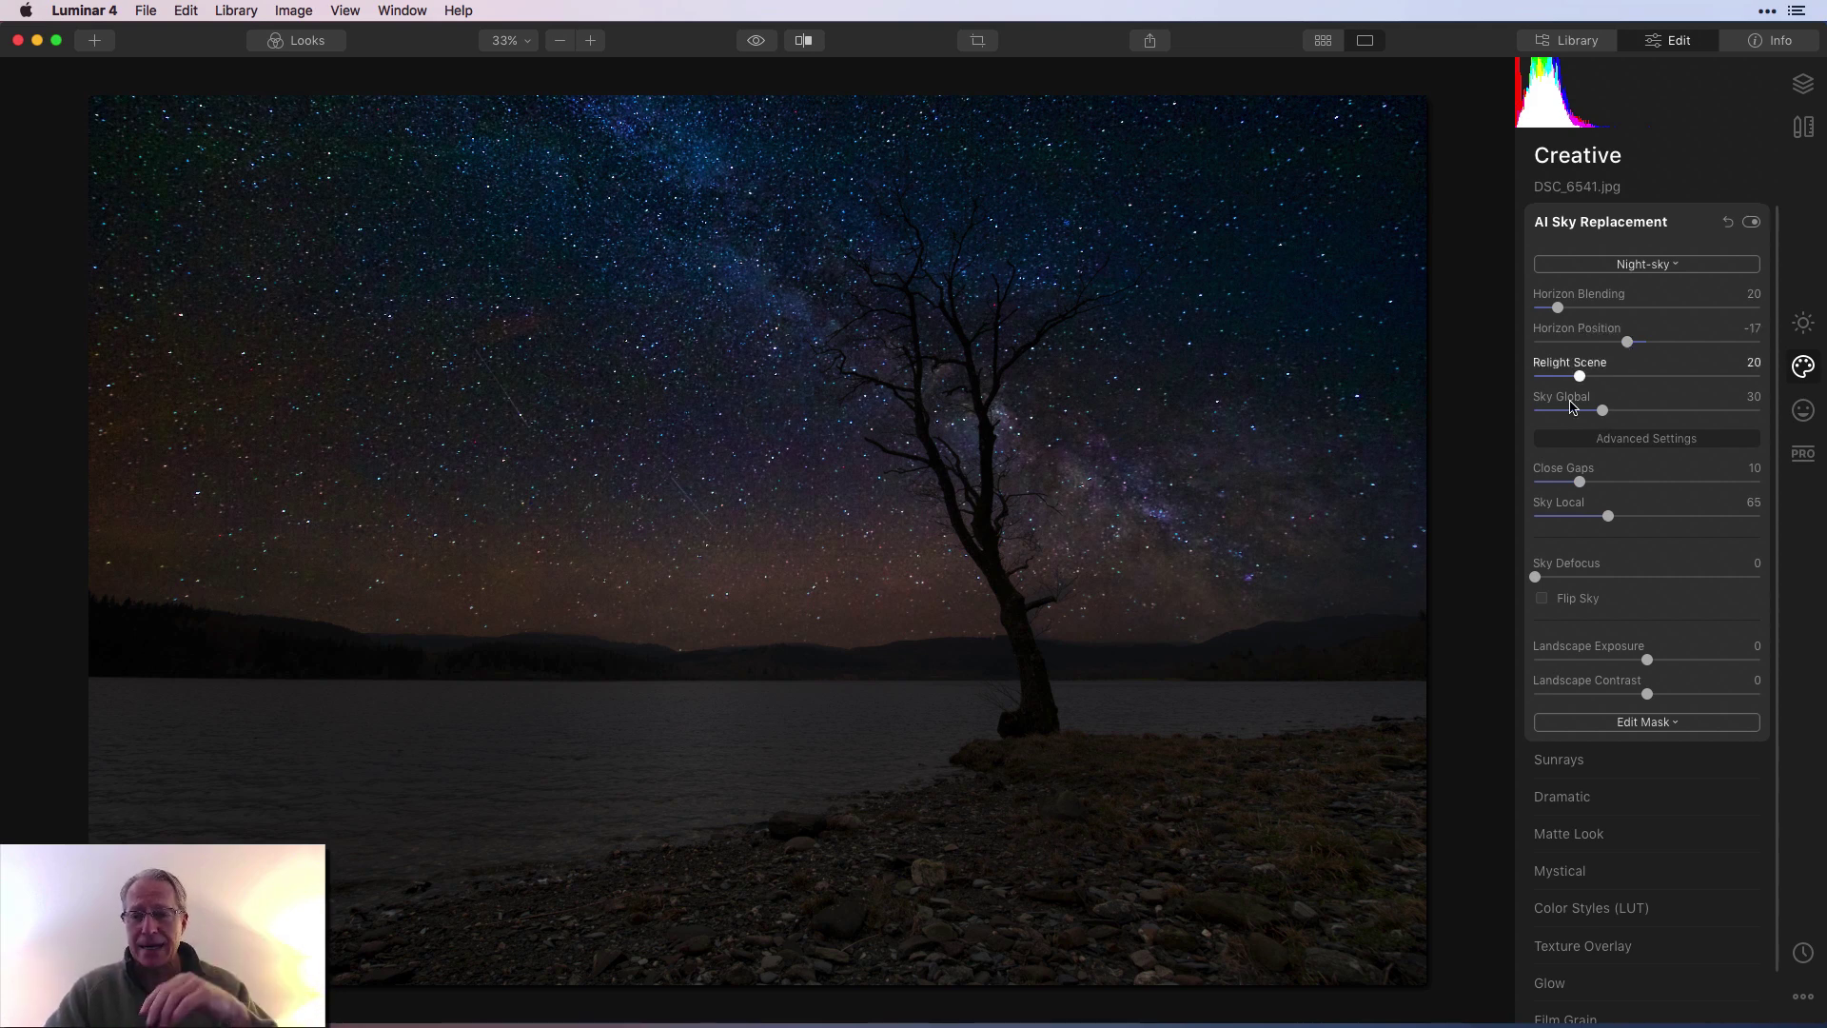
left_click(1614, 661)
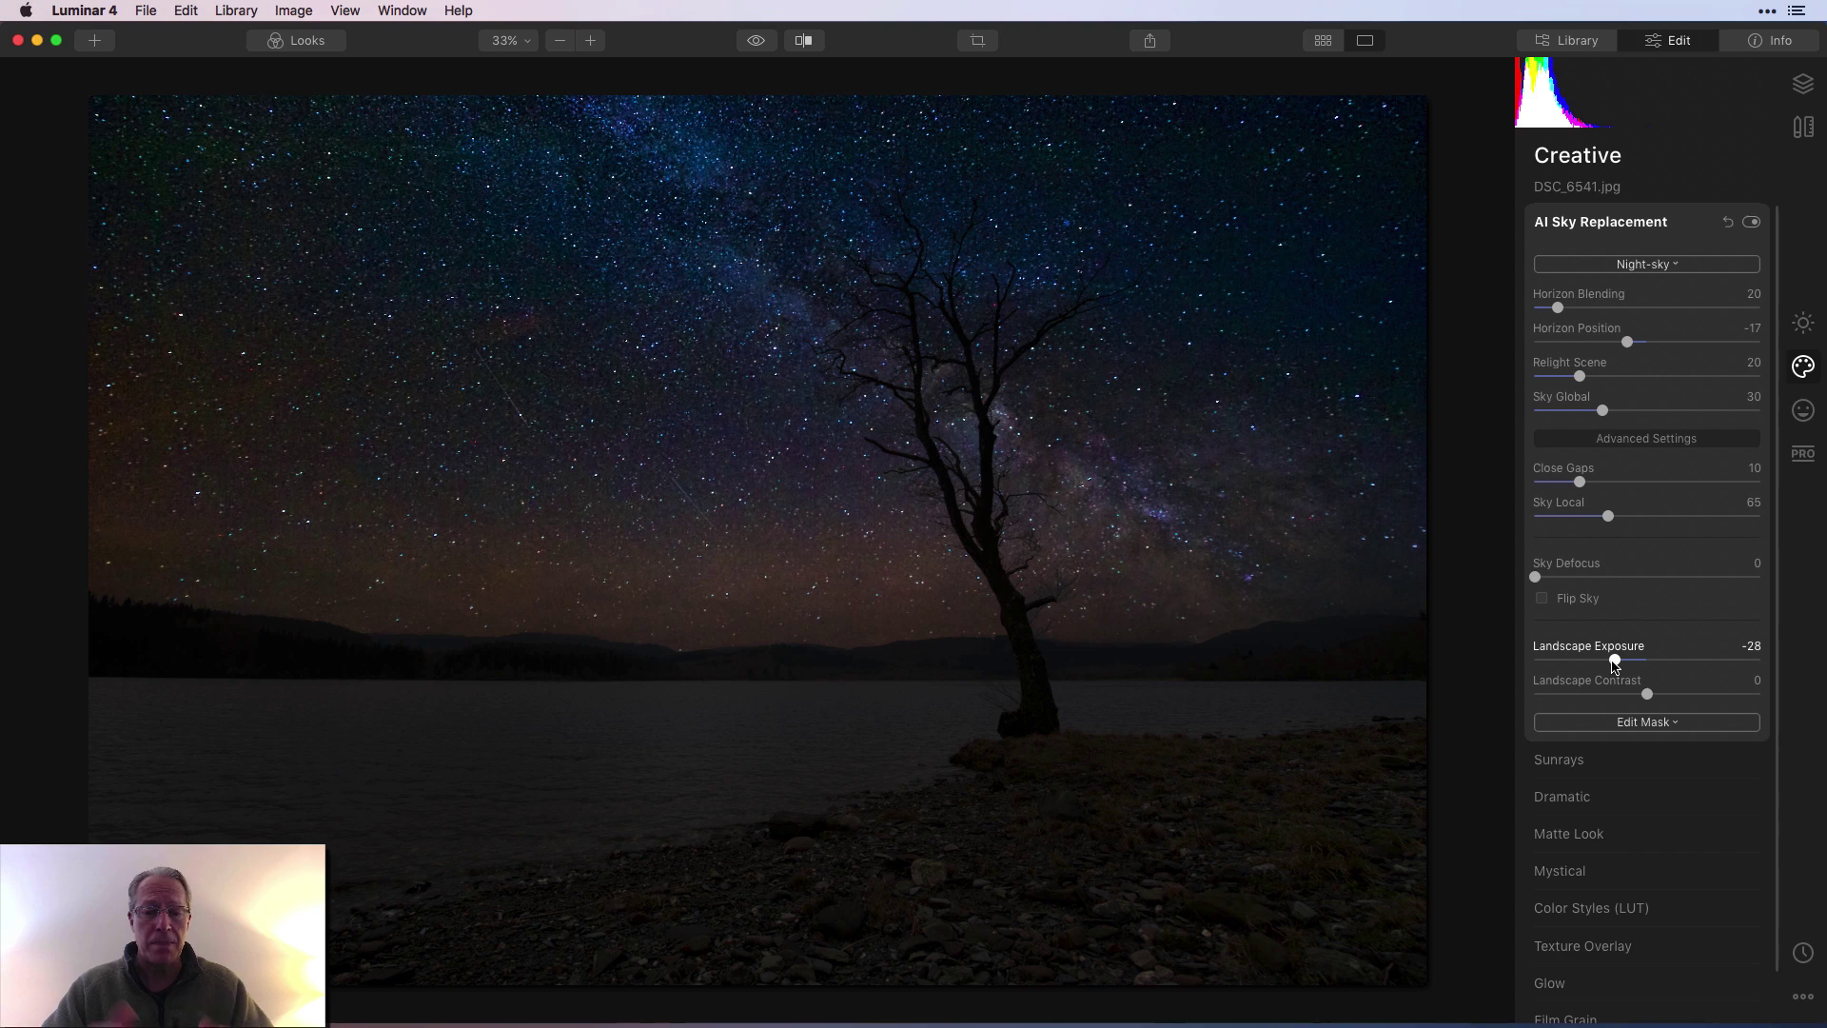
left_click(757, 46)
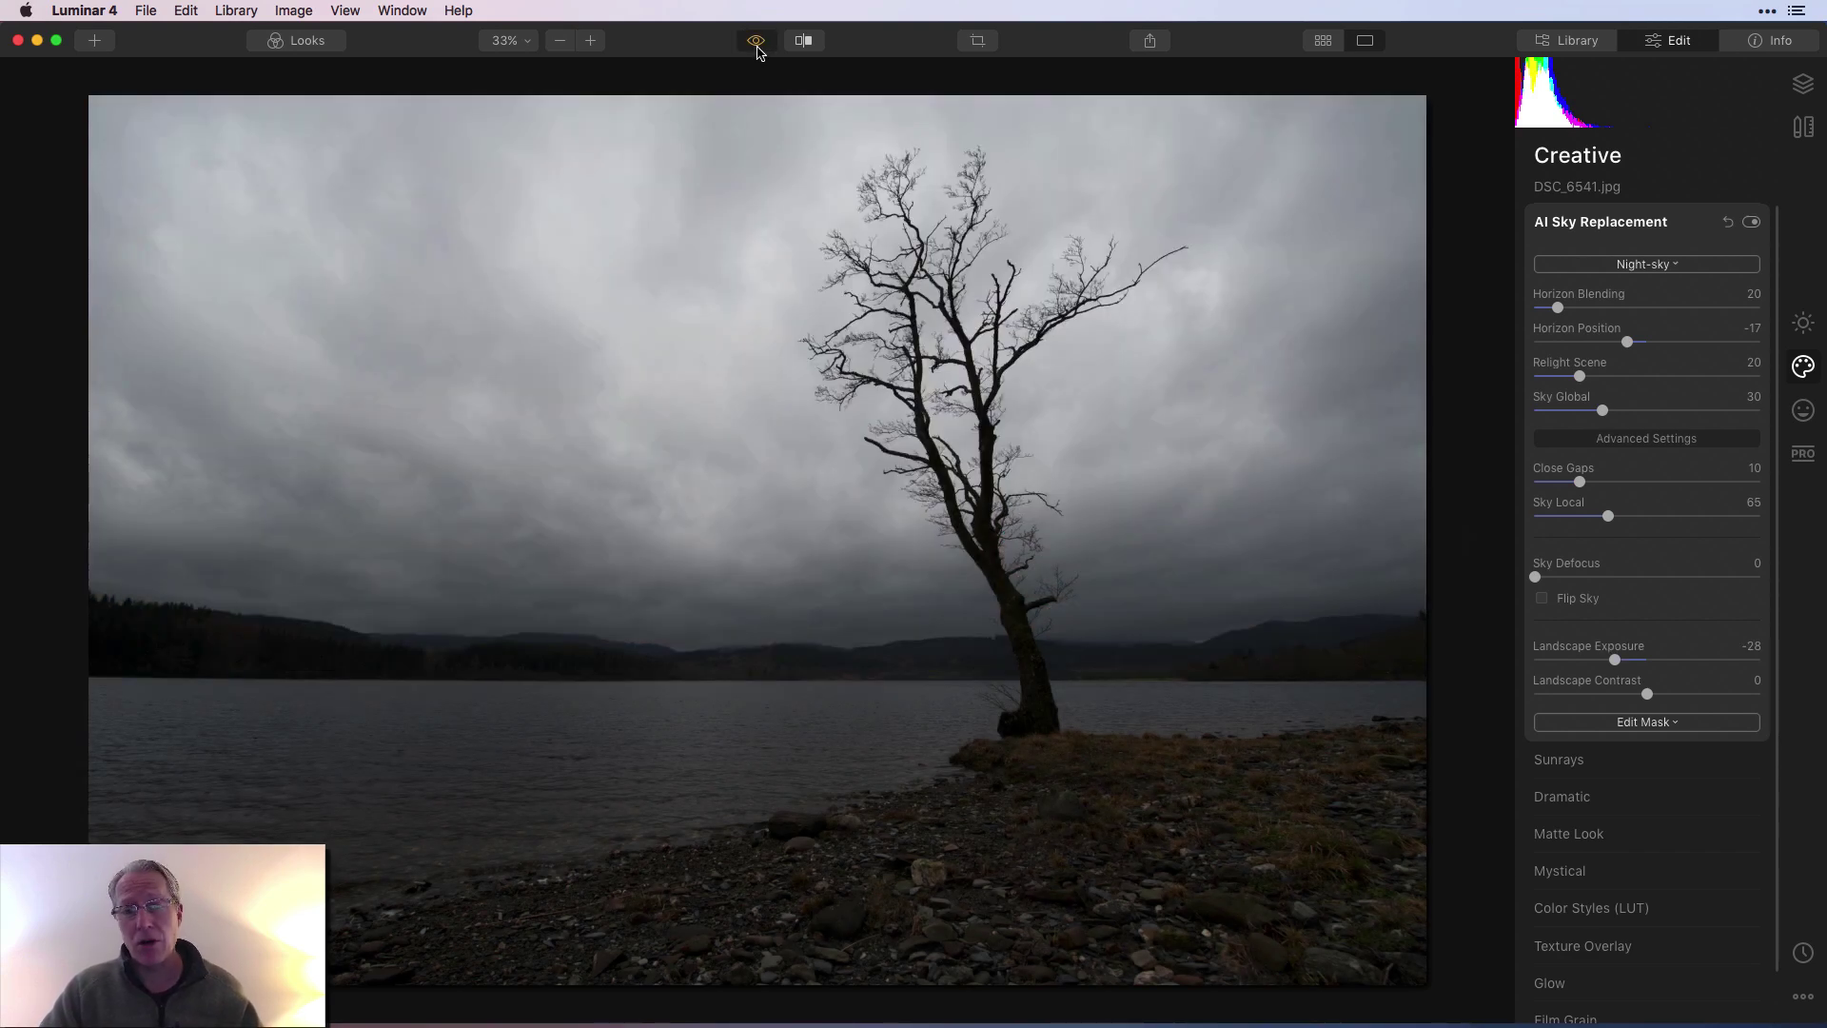
left_click(758, 46)
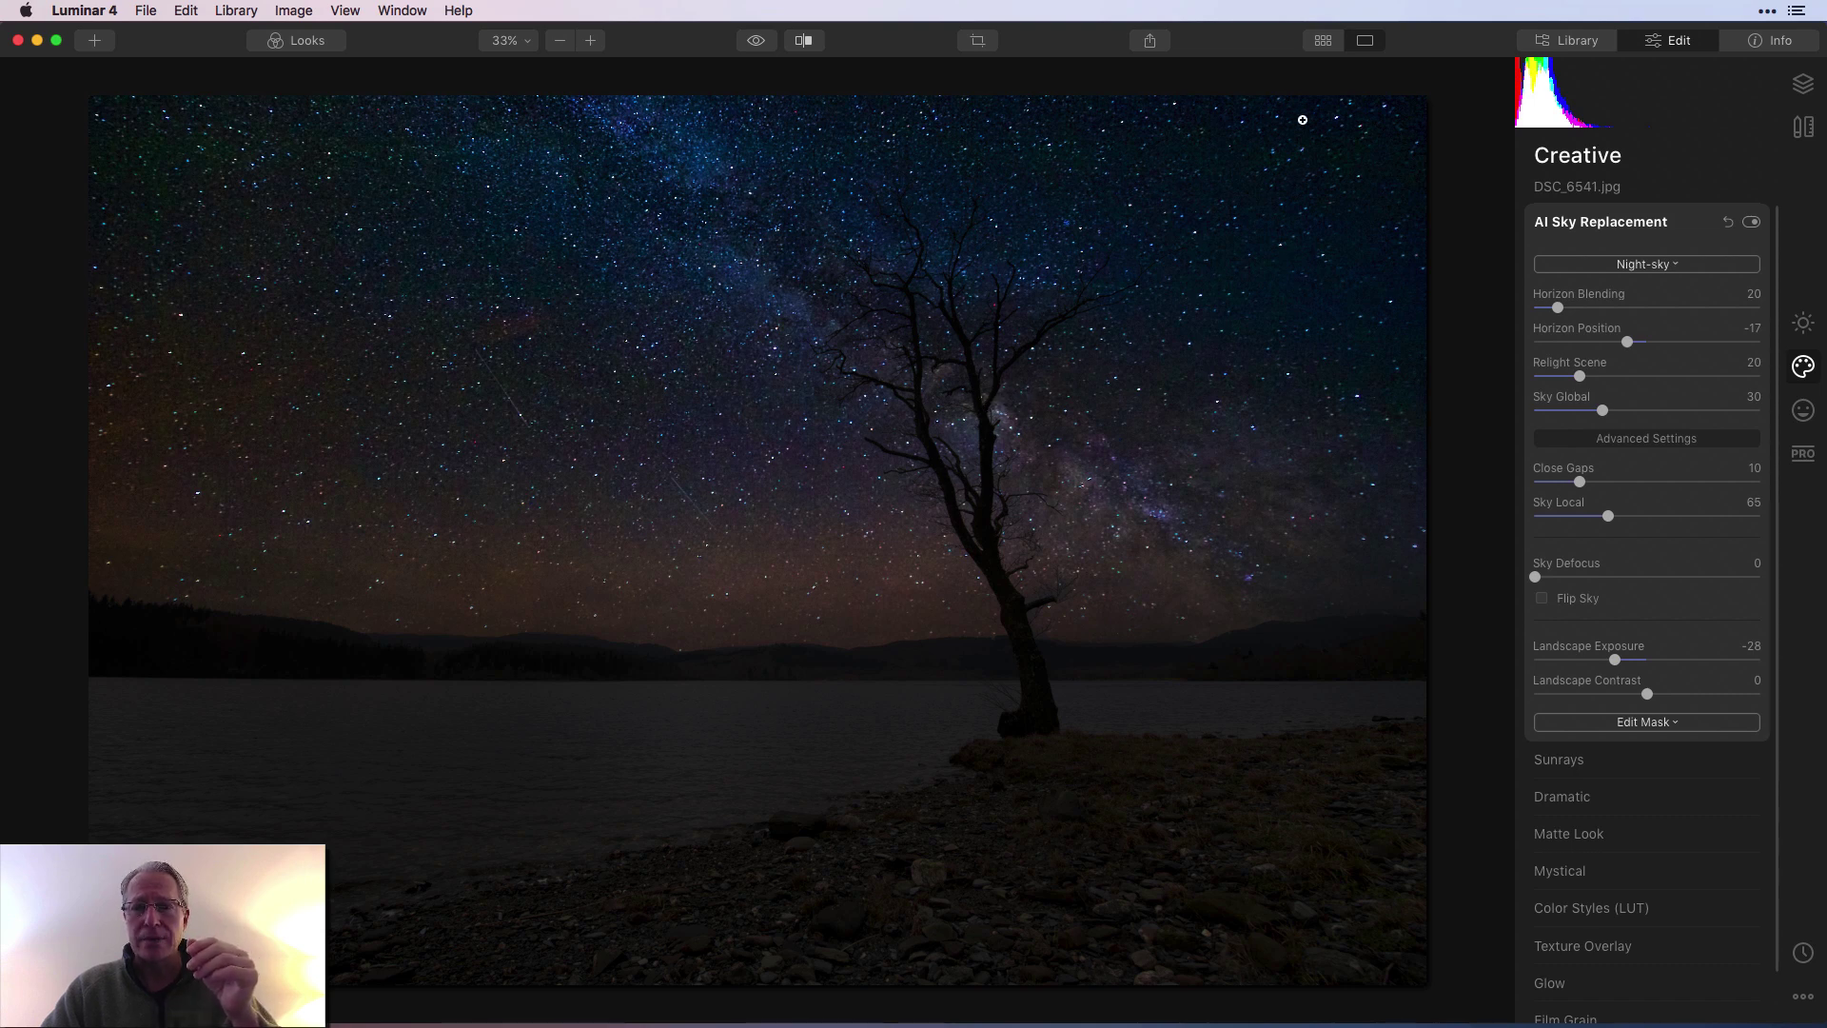
Open the canal bridge photo with light trails from the Lum4 tests folder and replace its sky with the custom image Night-sky.jpg.
left_click(1322, 43)
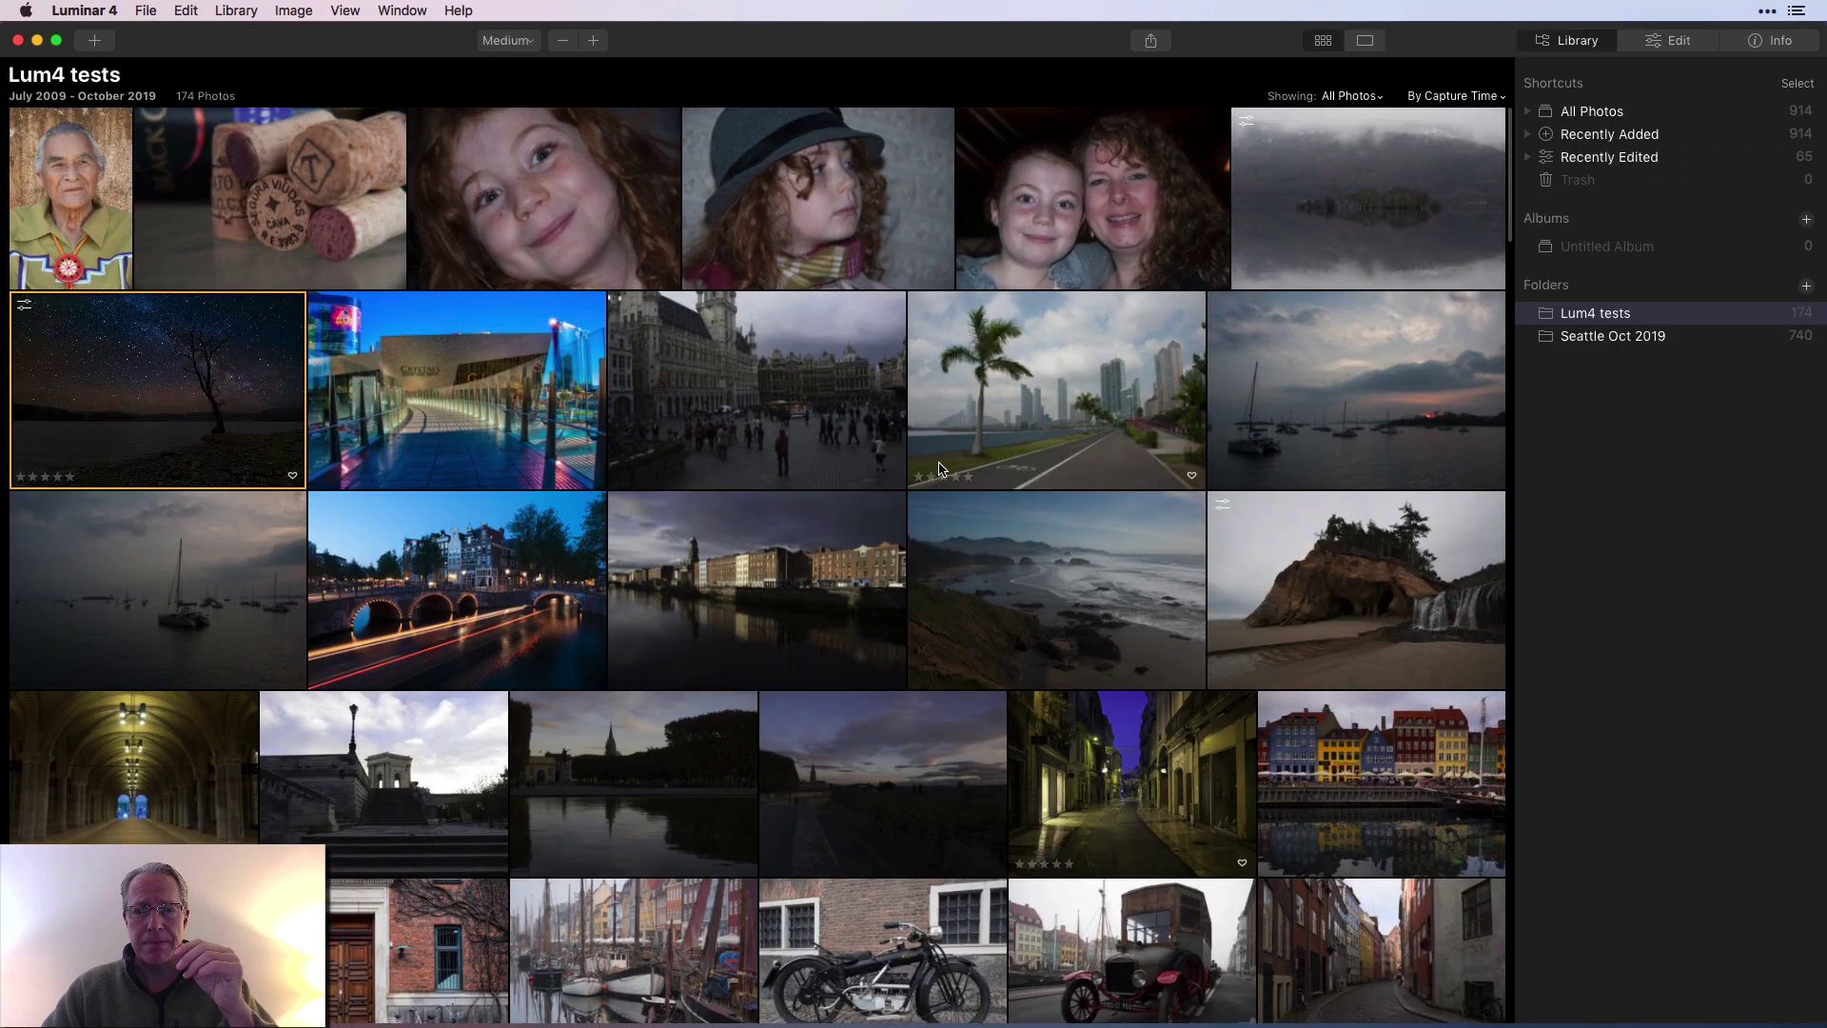
scroll(939, 468, "down", 3)
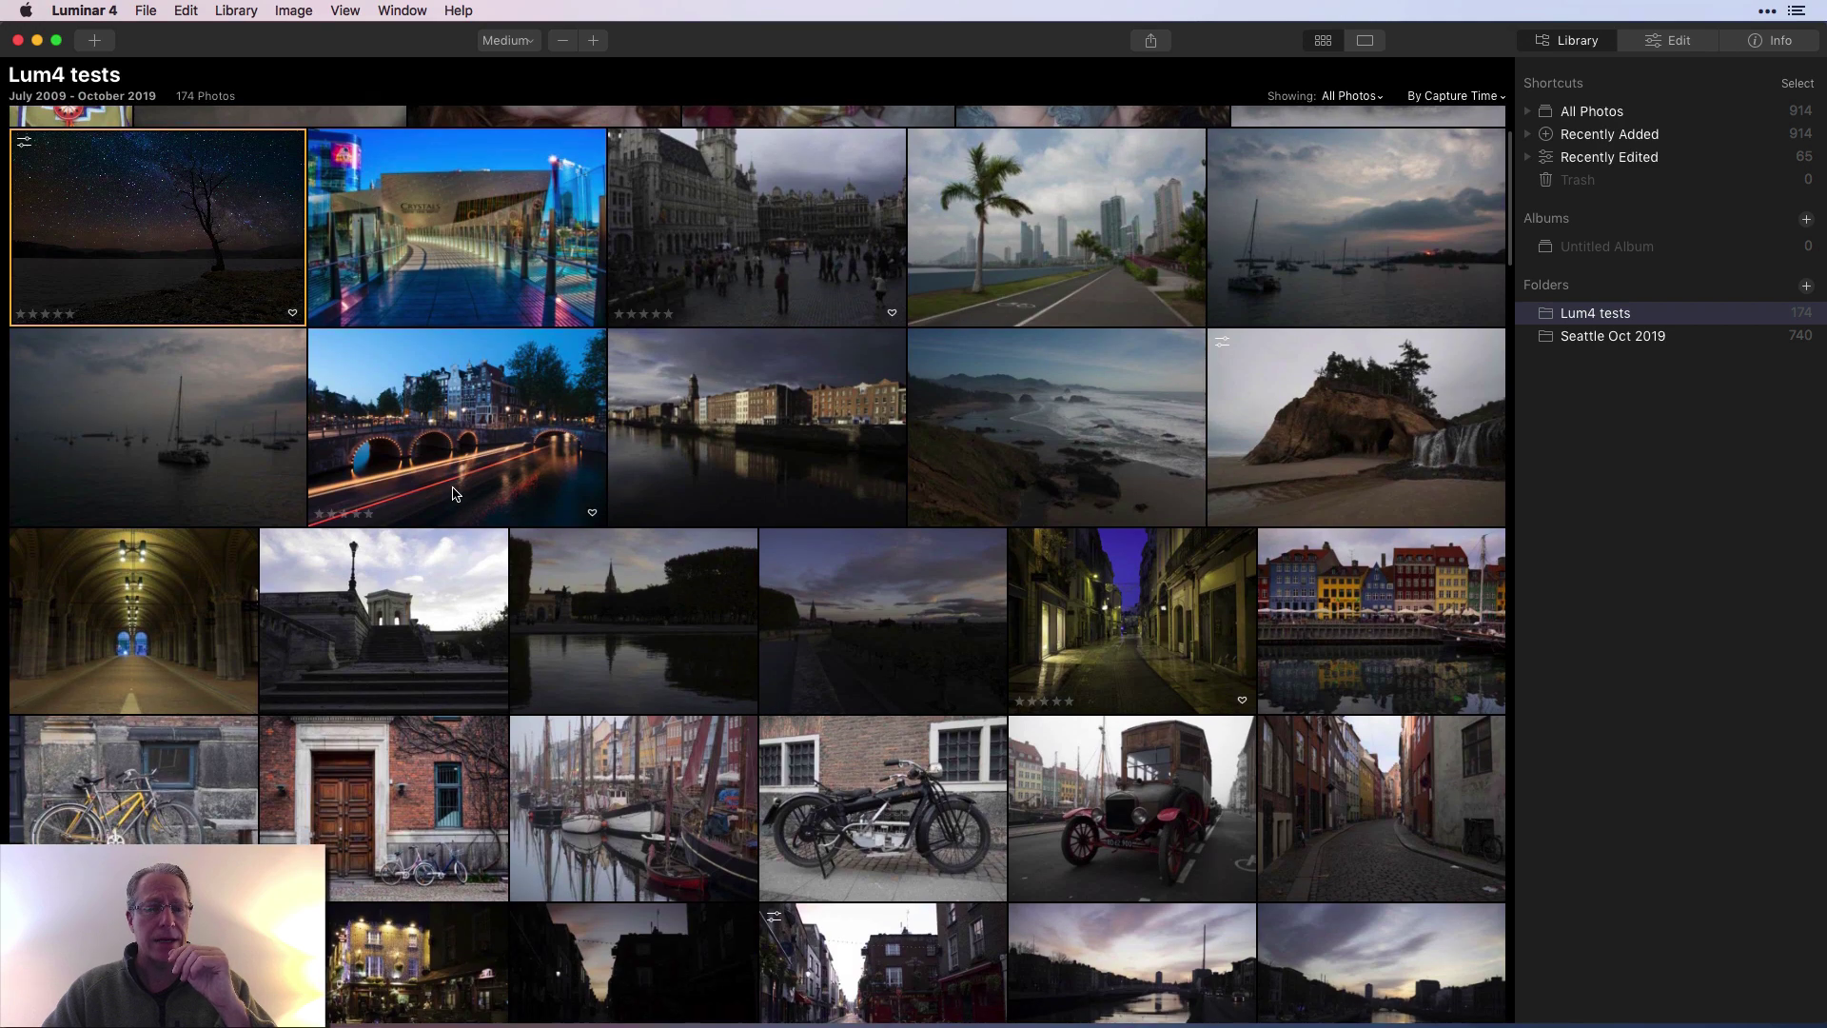
double_click(454, 494)
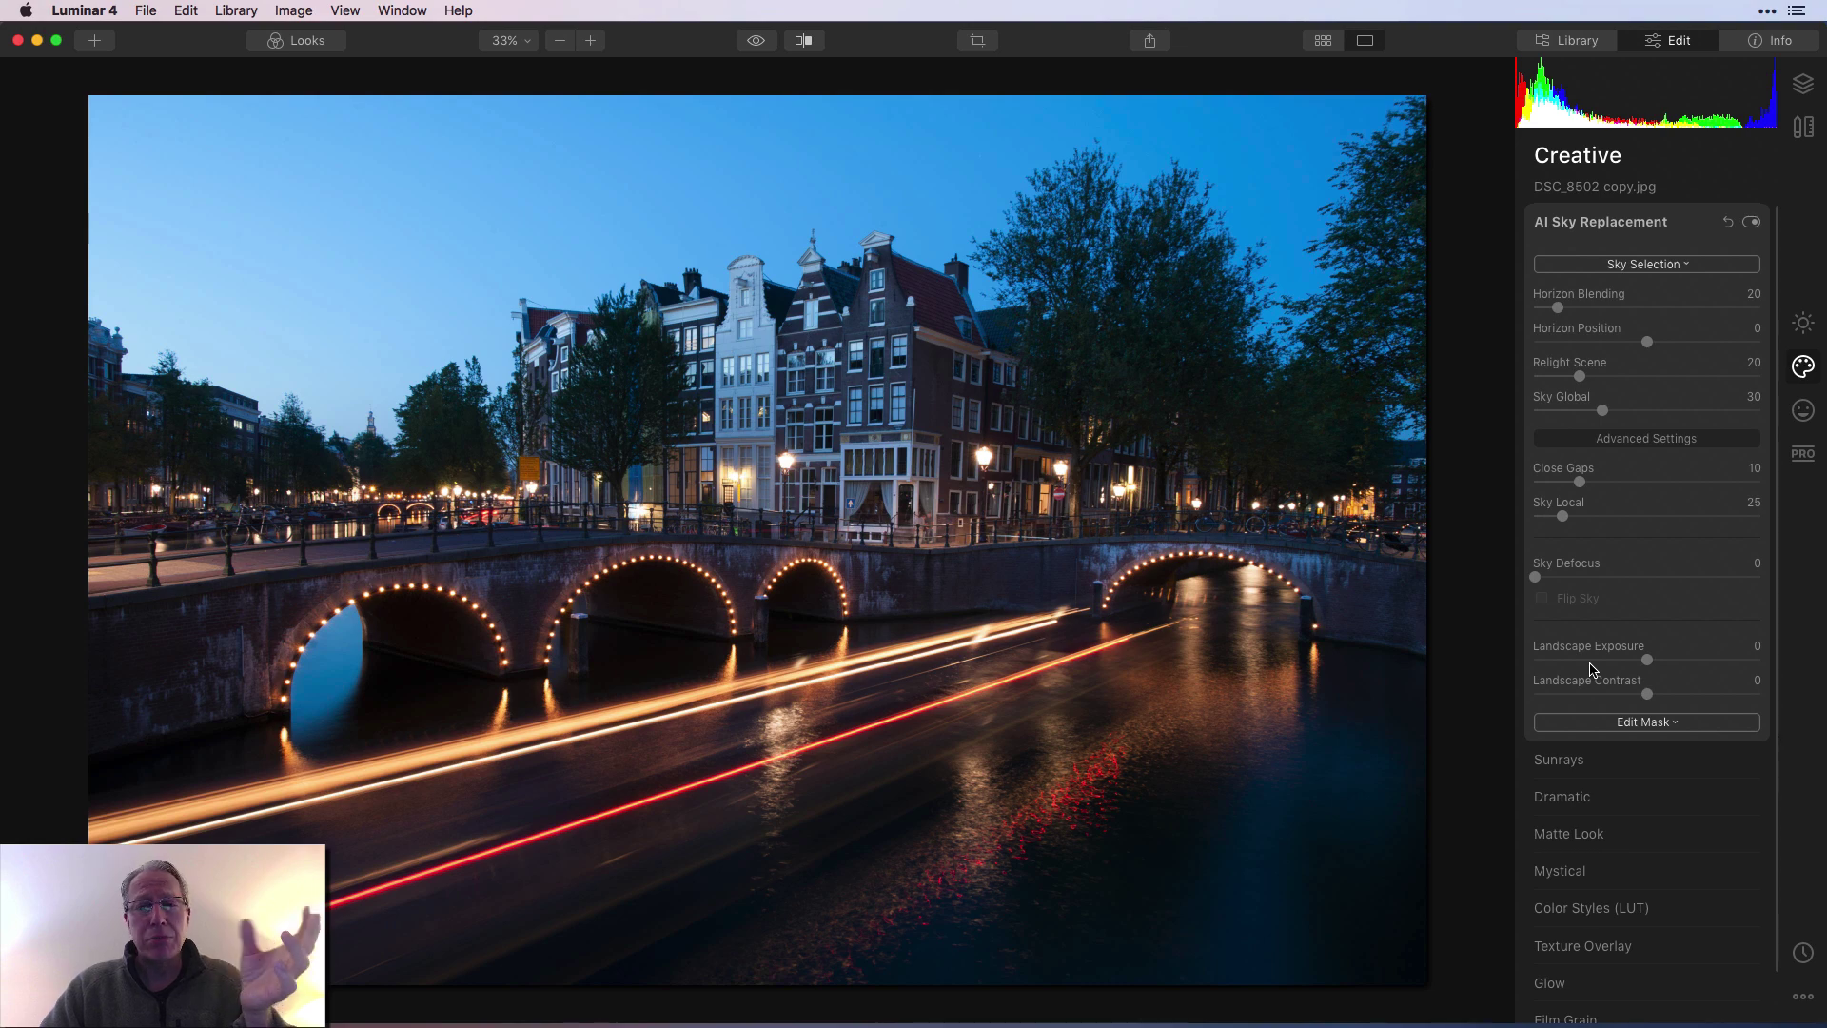
left_click(1672, 271)
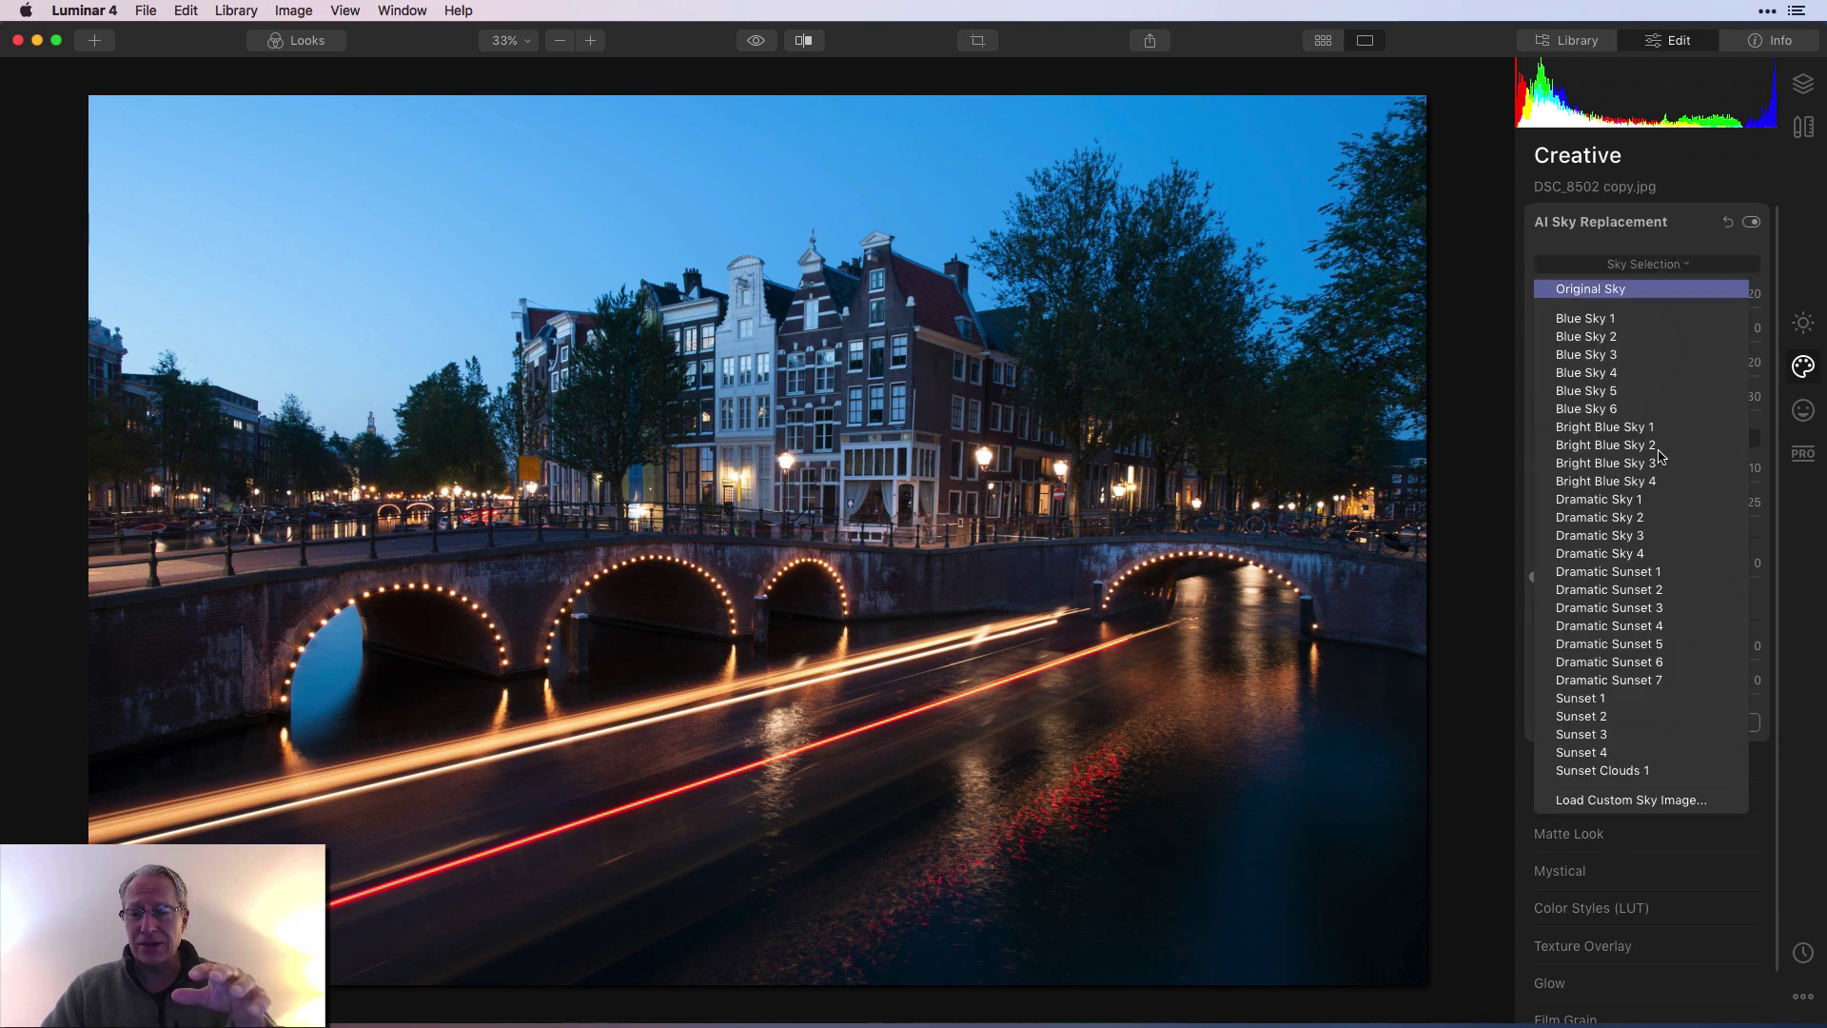
left_click(1622, 801)
left_click(1208, 574)
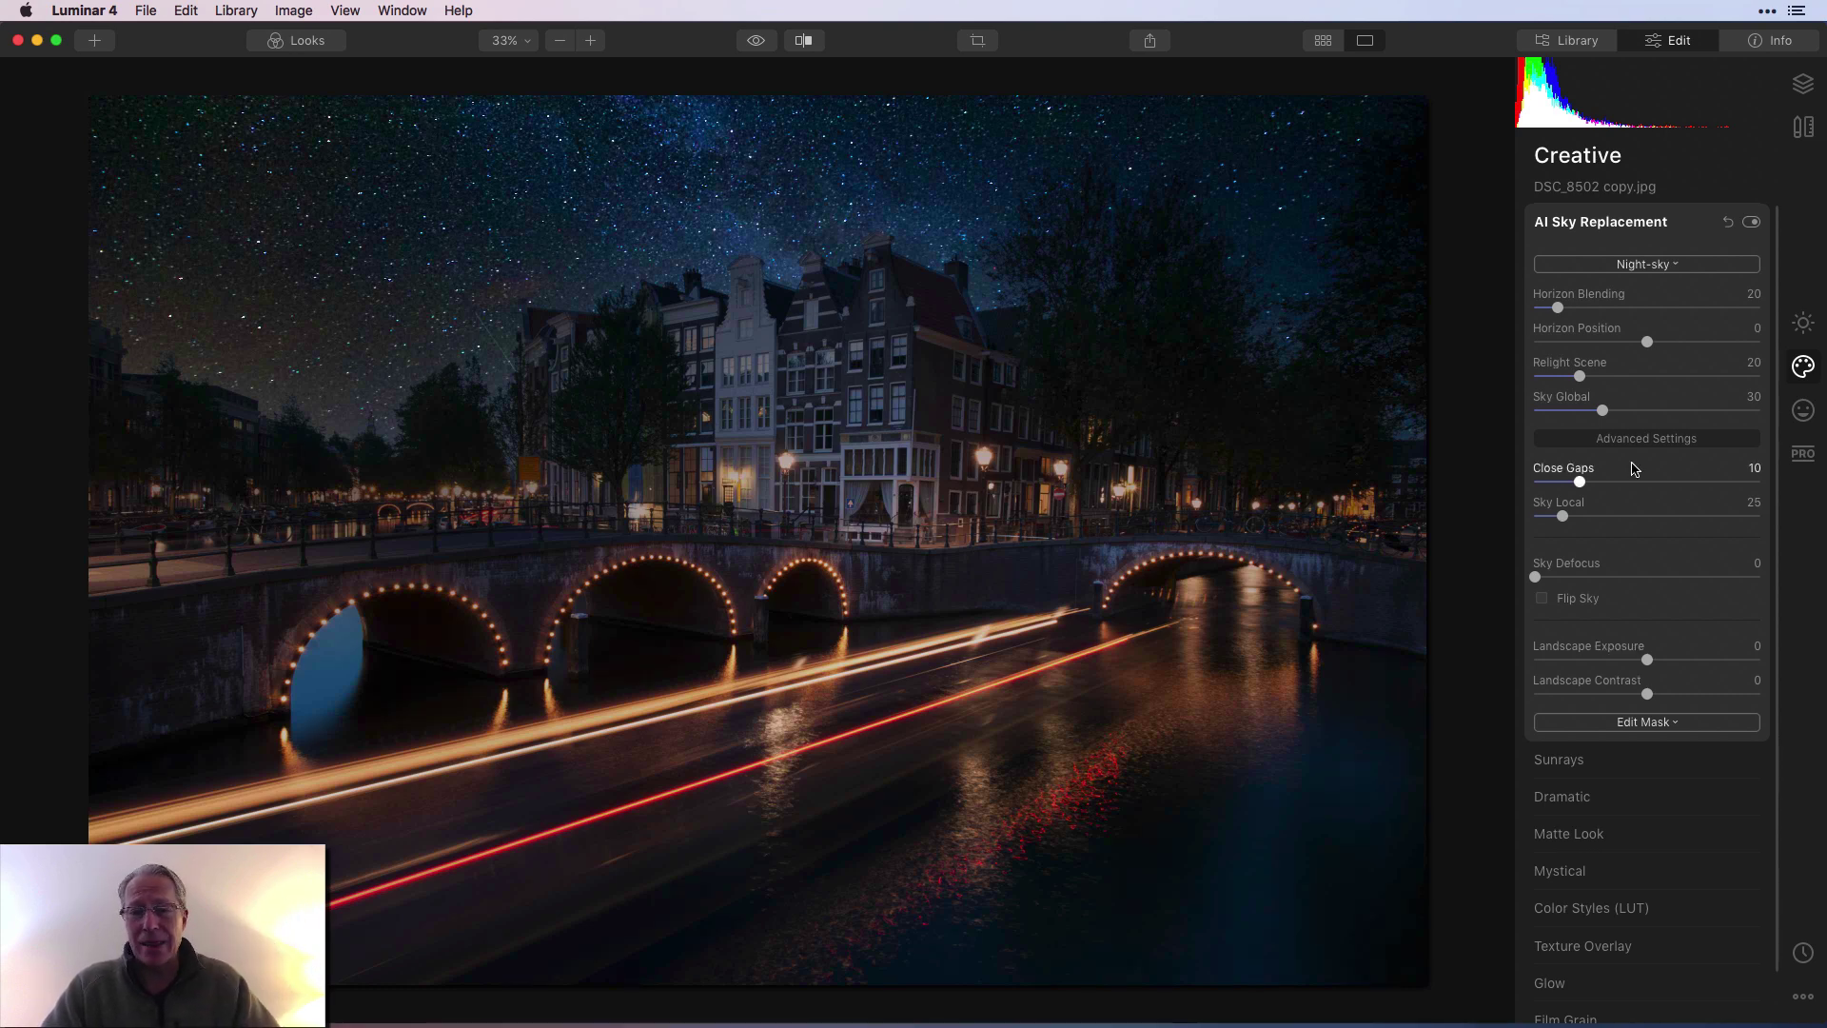
Set the canal photo's Horizon Position to -22 and Landscape Exposure to -38, and compare the result with the original.
left_click_drag(1646, 342, 1622, 344)
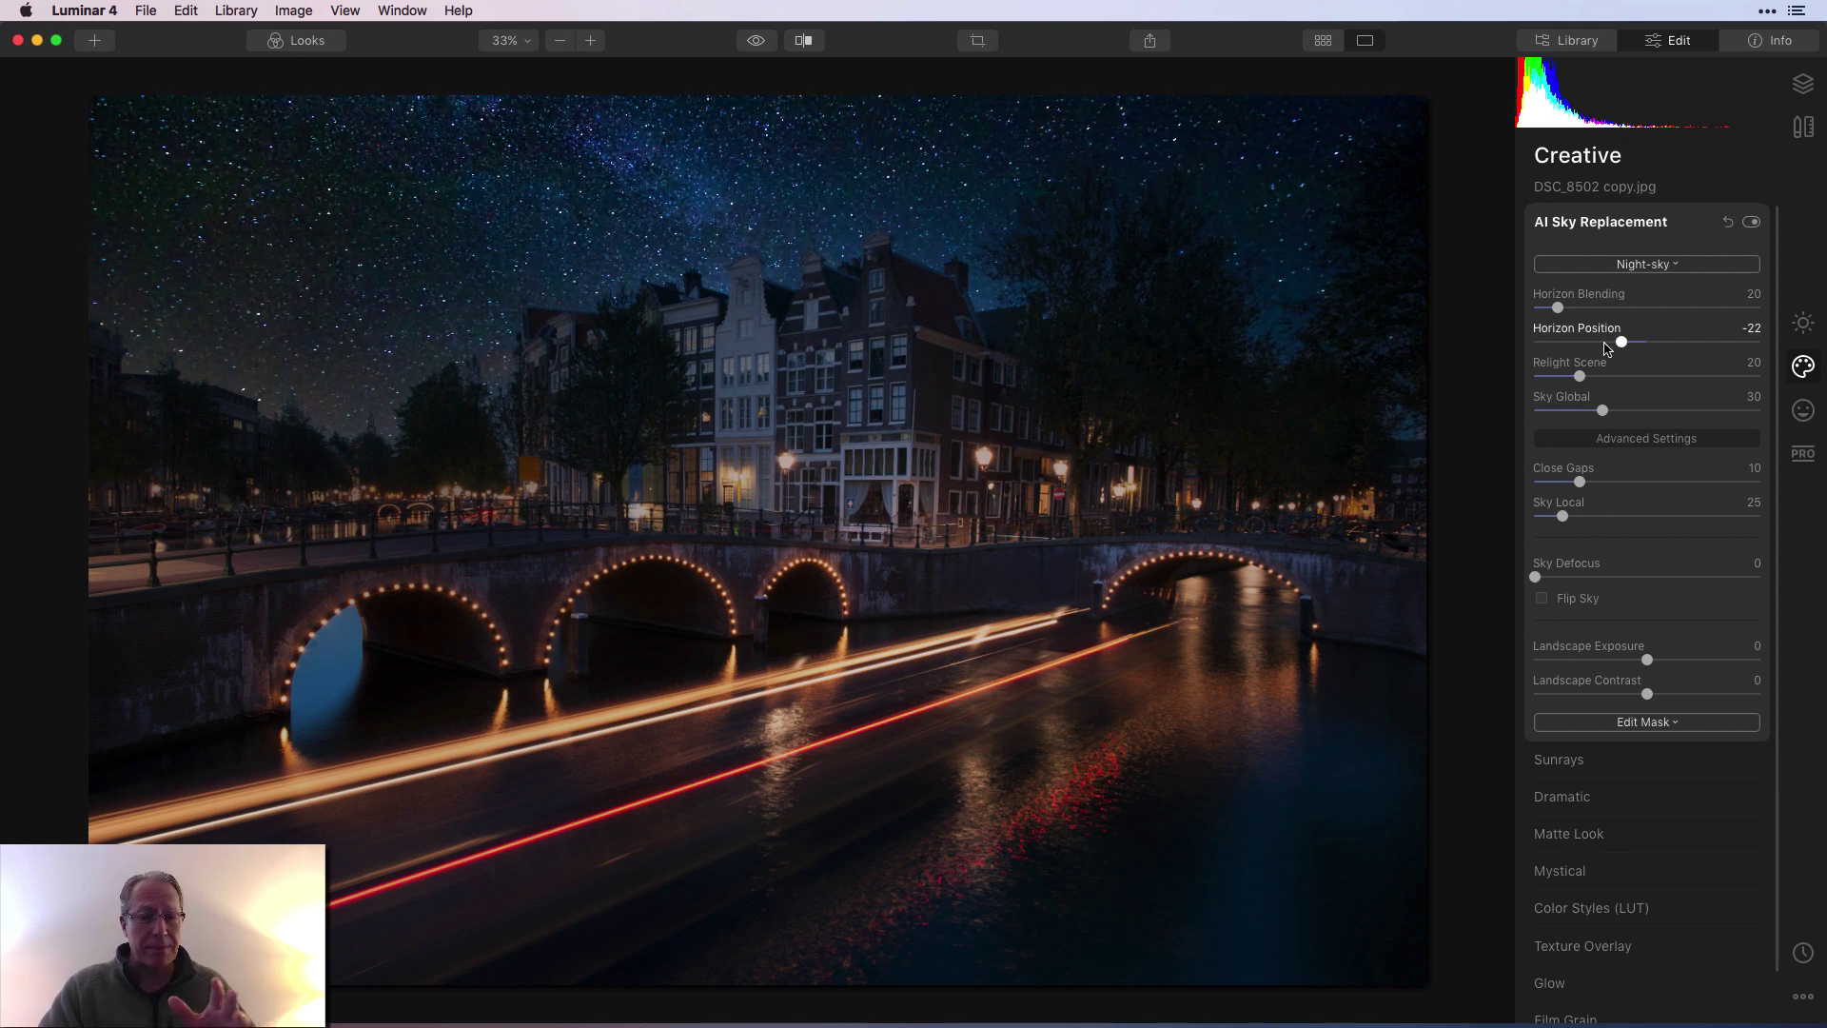
left_click(1604, 661)
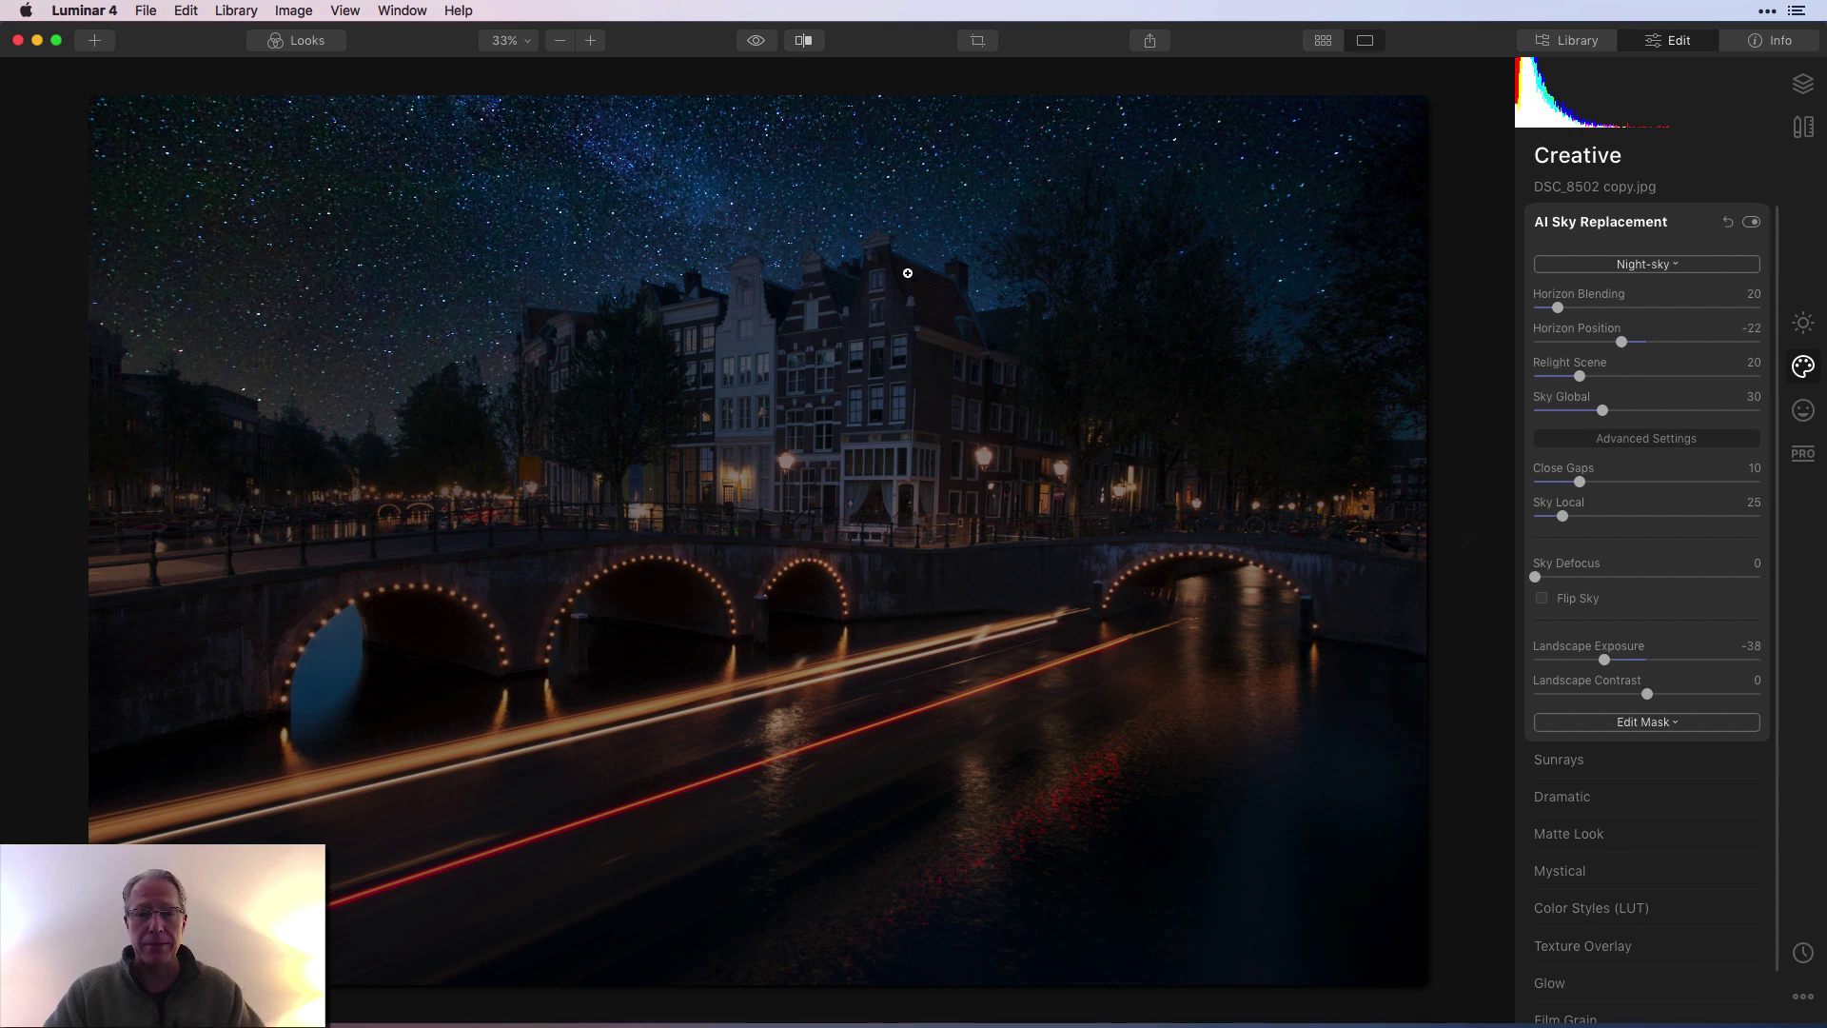
left_click(765, 42)
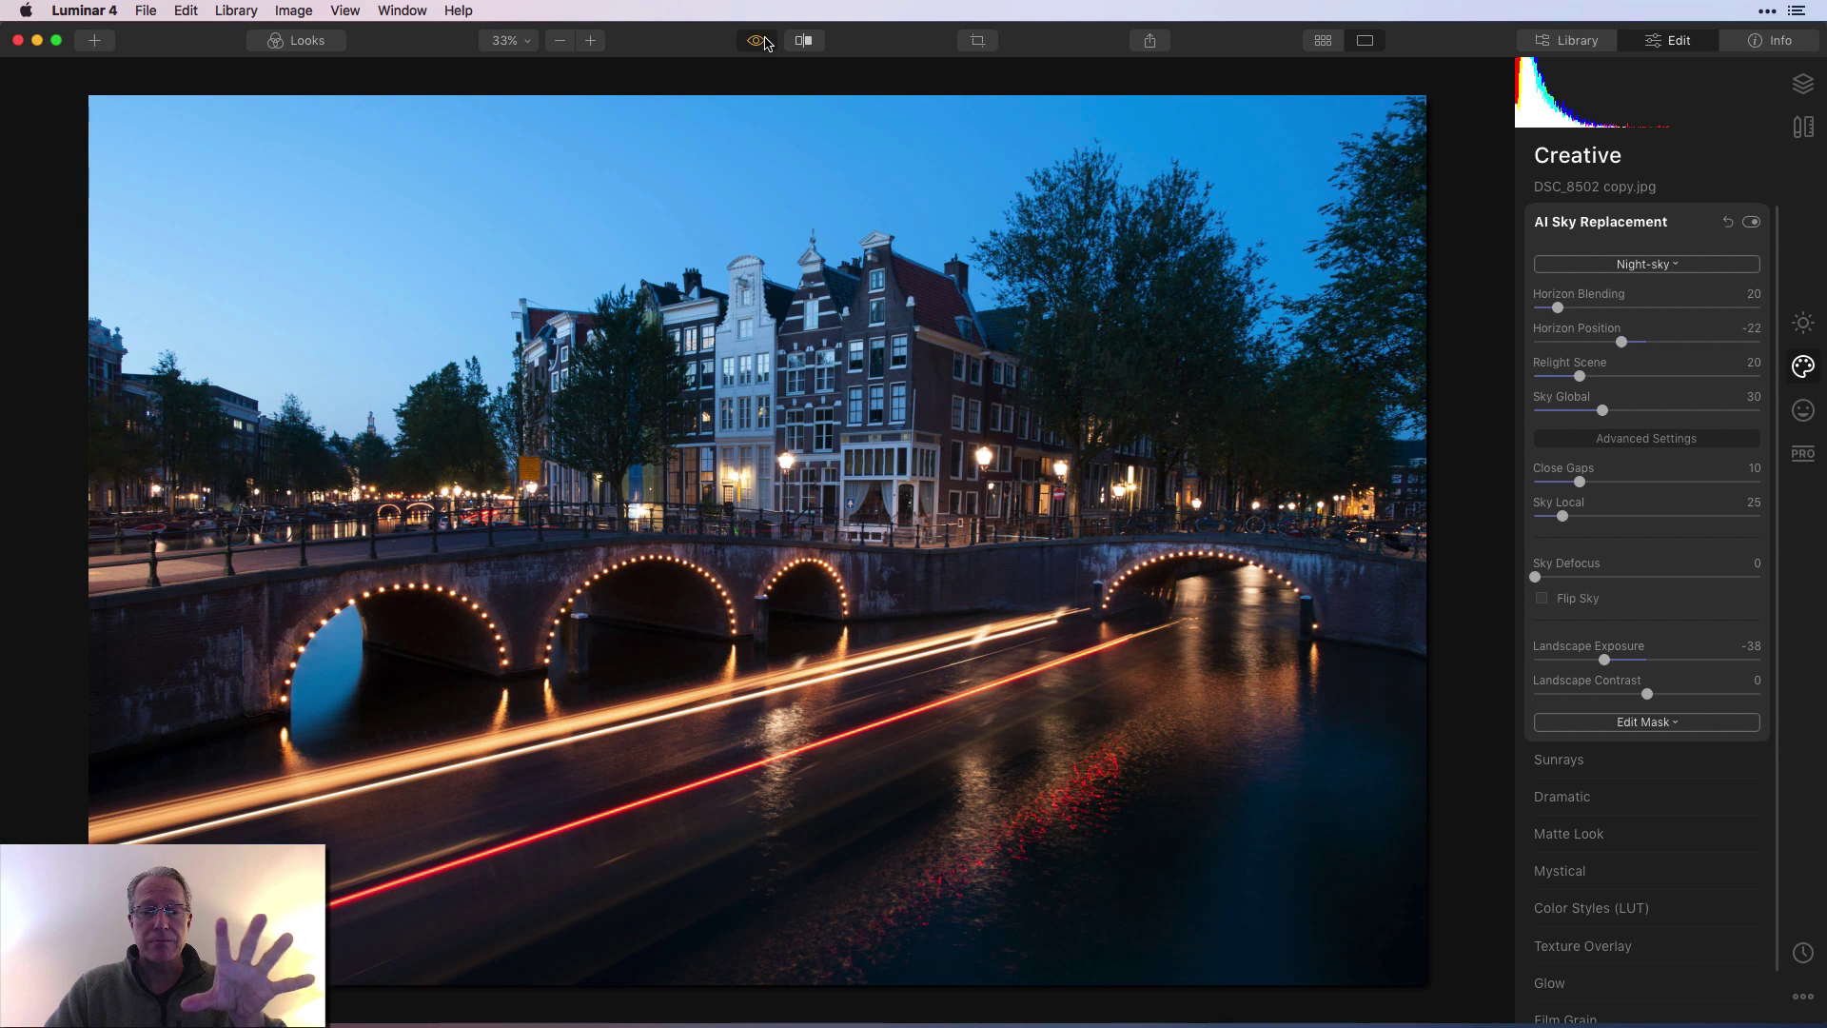
left_click(765, 43)
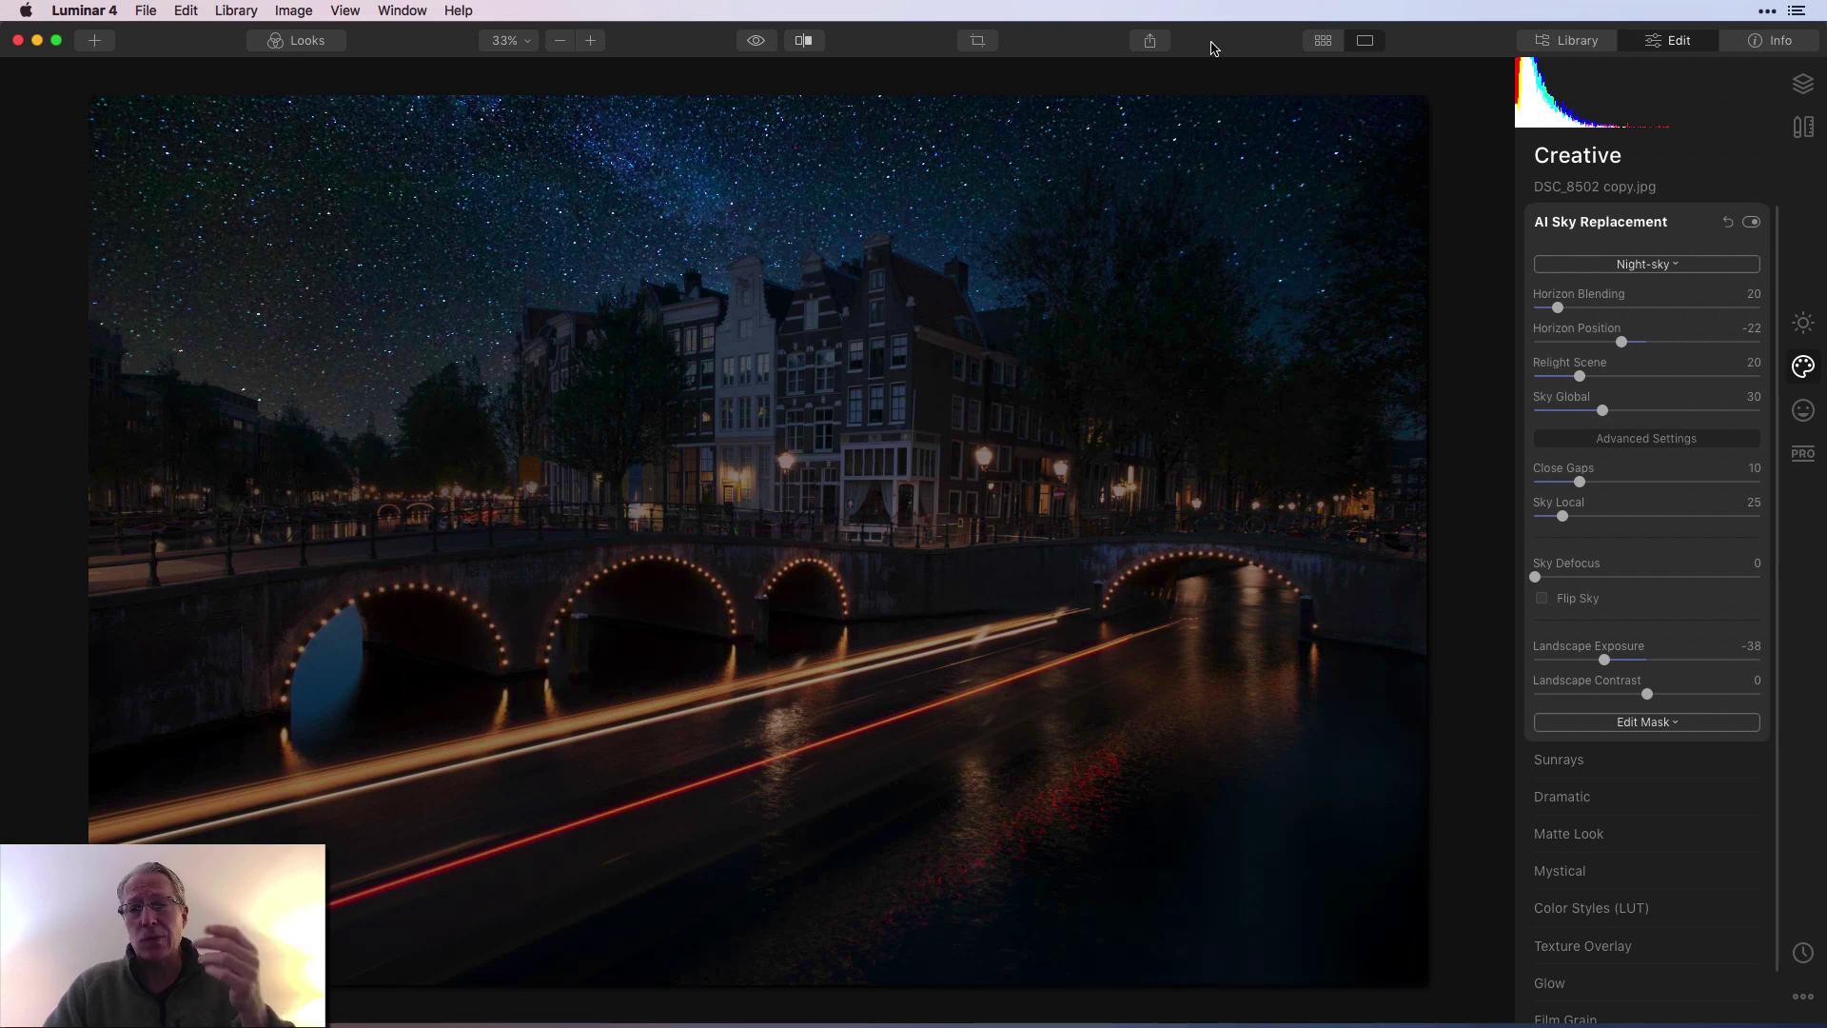
Return to the photo library and open the photo of the lamp-lit narrow street under a deep blue sky for editing.
left_click(1323, 44)
scroll(999, 409, "down", 3)
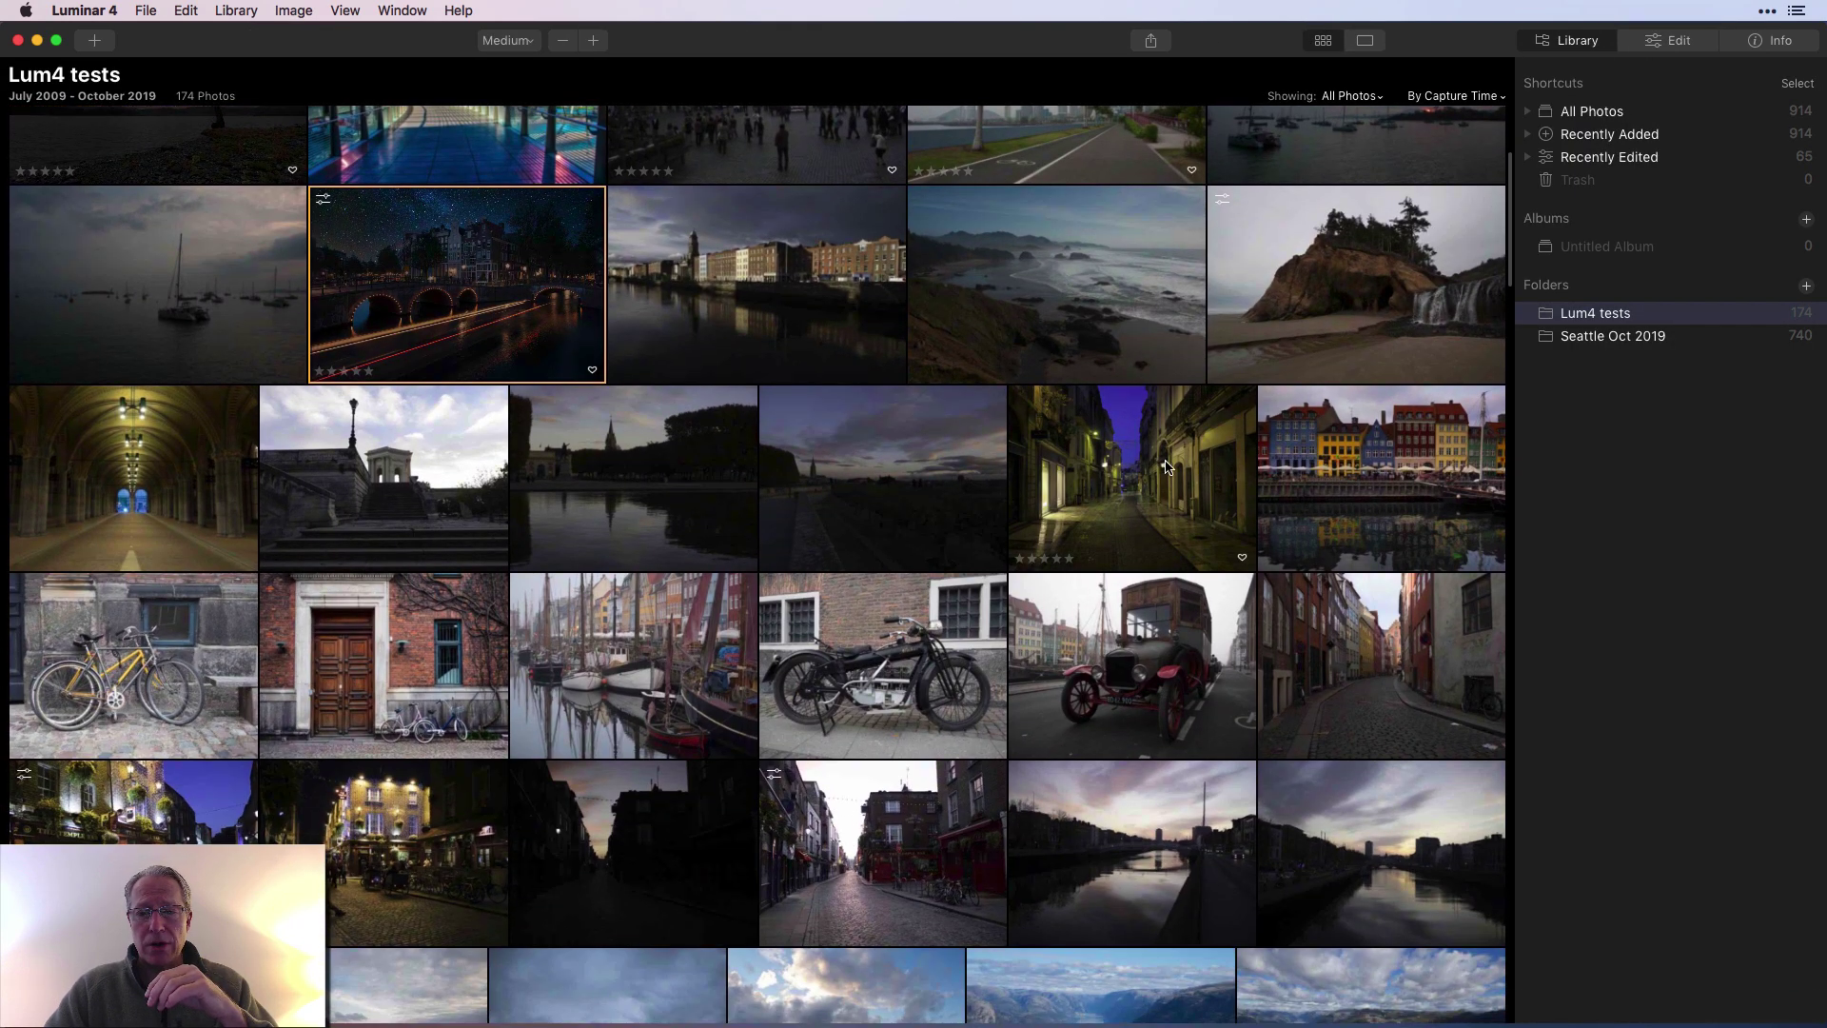
double_click(1168, 466)
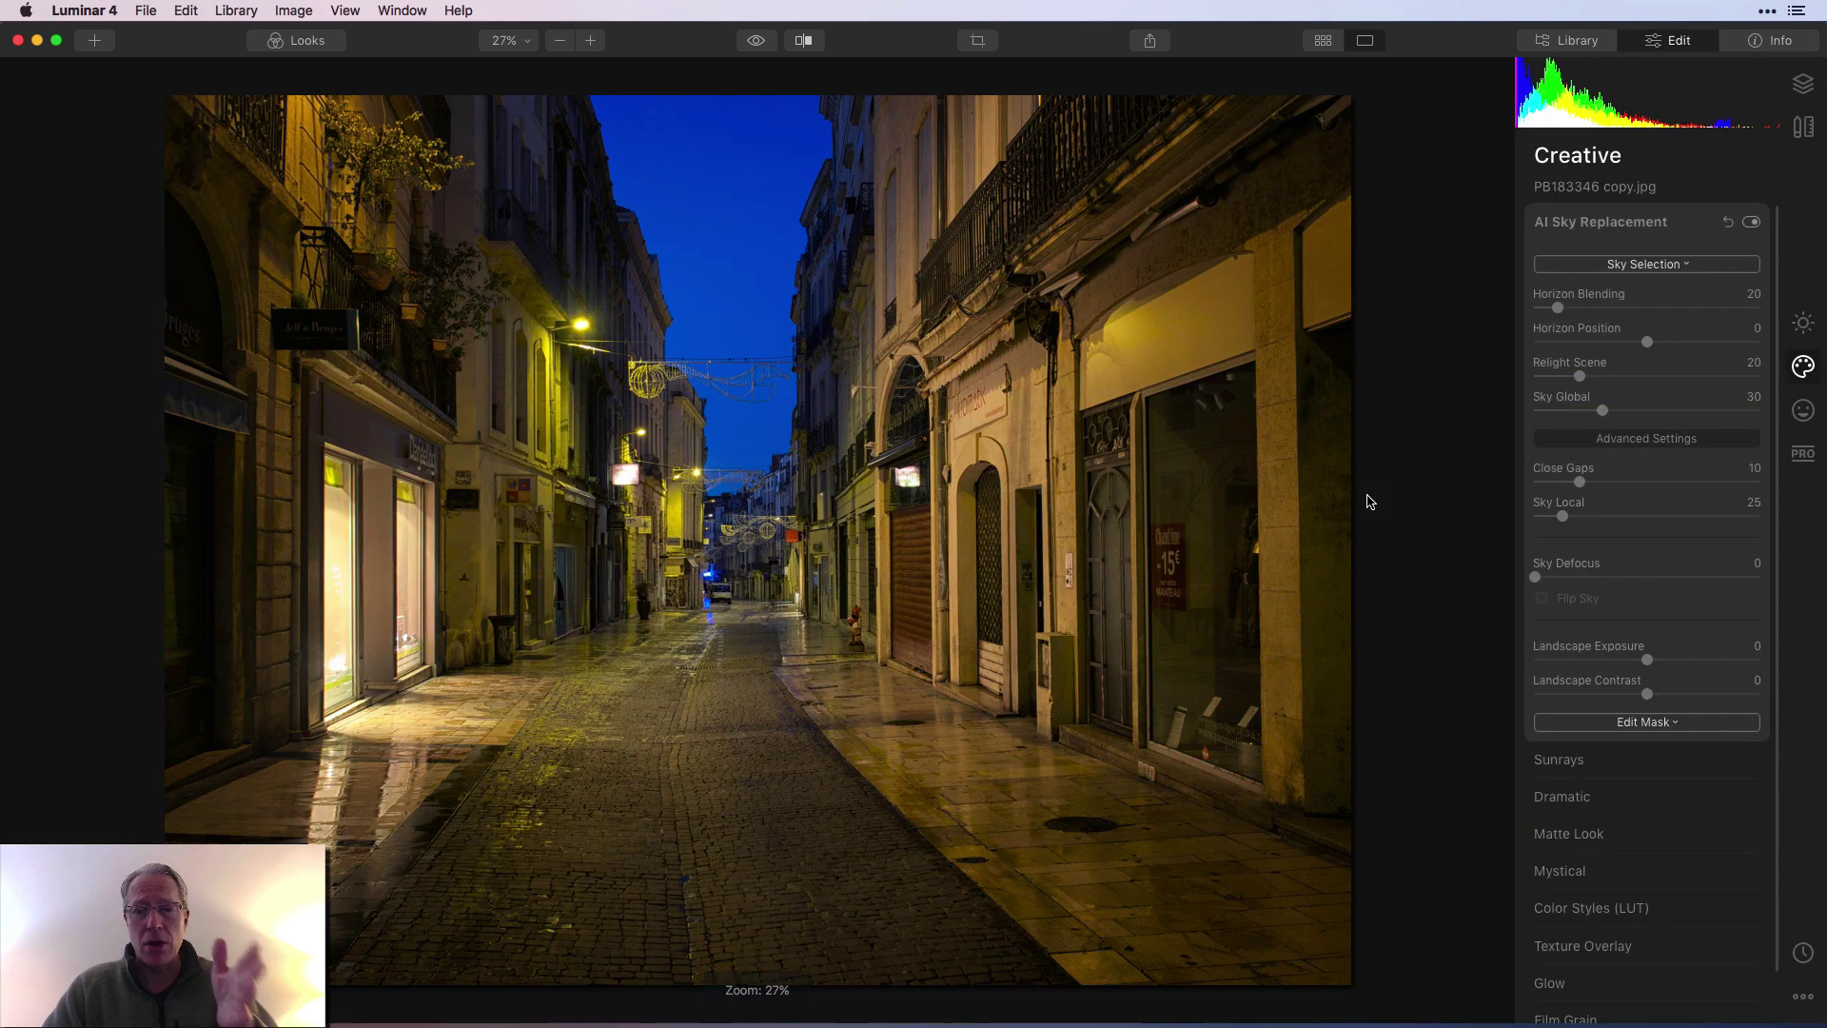
Replace the street photo's sky with the custom image Night-sky.jpg, using Horizon Position -36 and Landscape Exposure -39.
left_click(1660, 266)
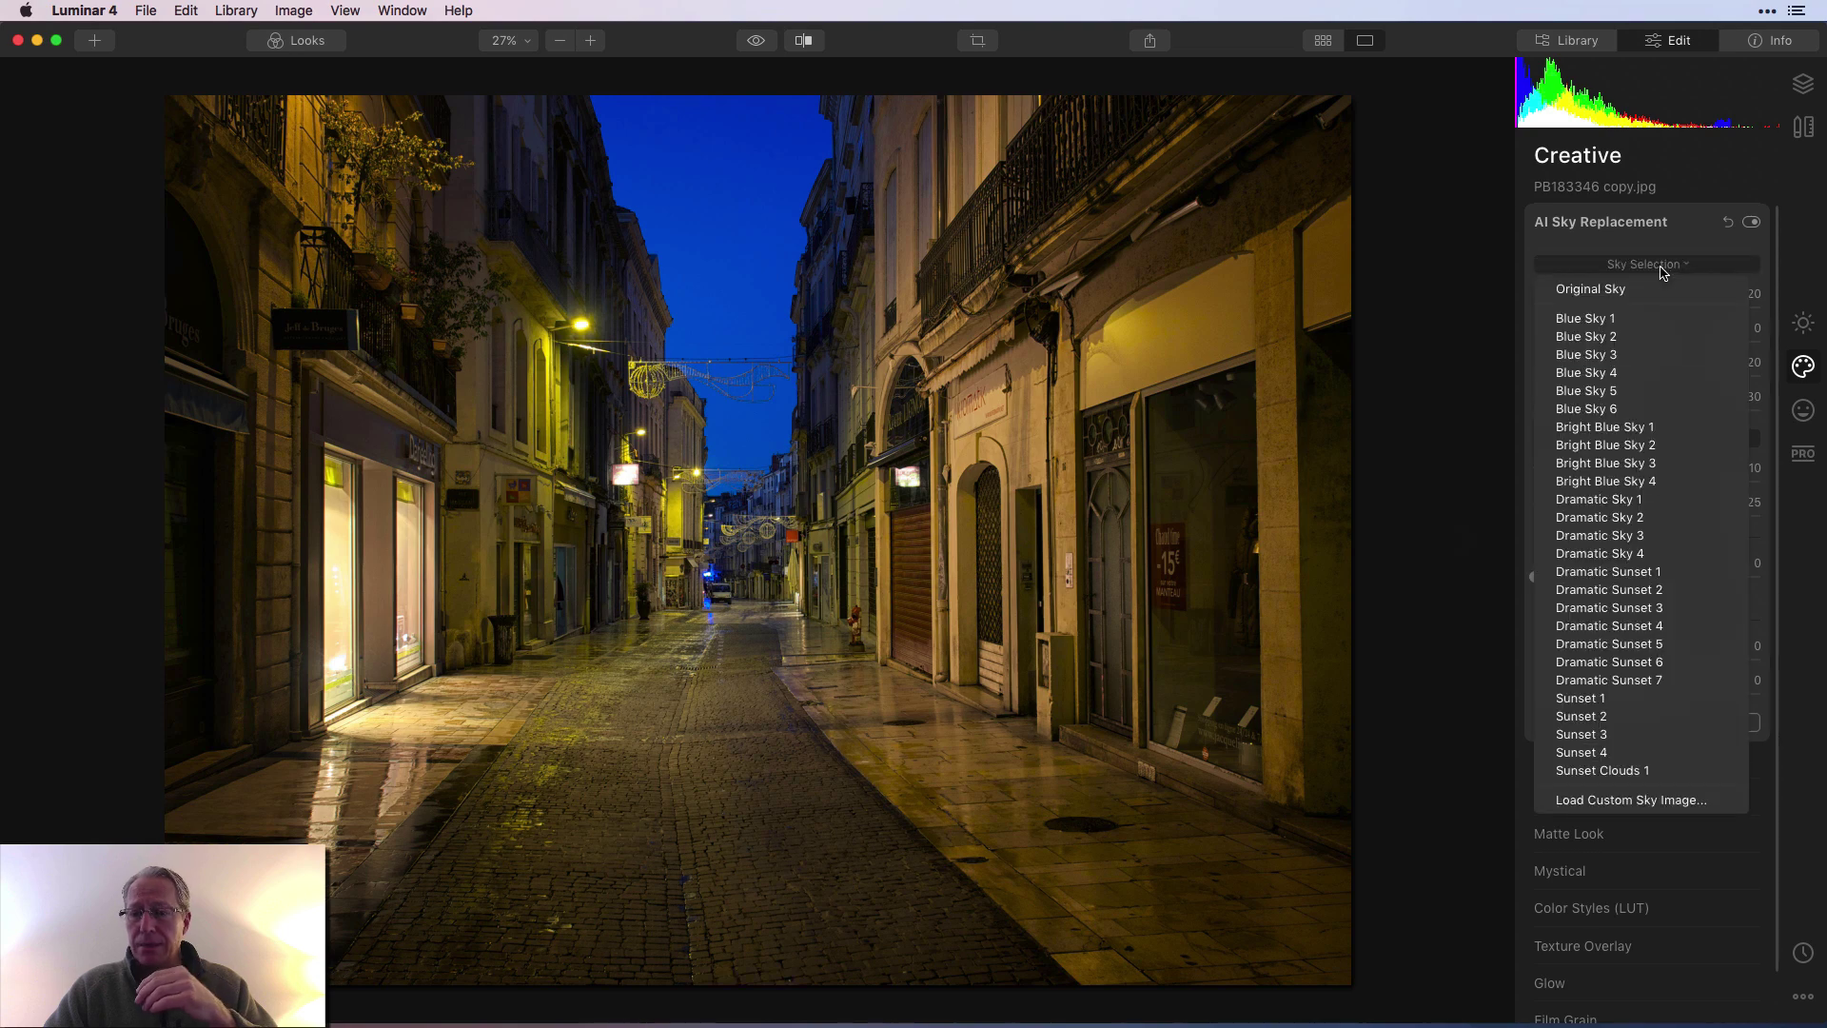
left_click(1617, 801)
left_click(1216, 581)
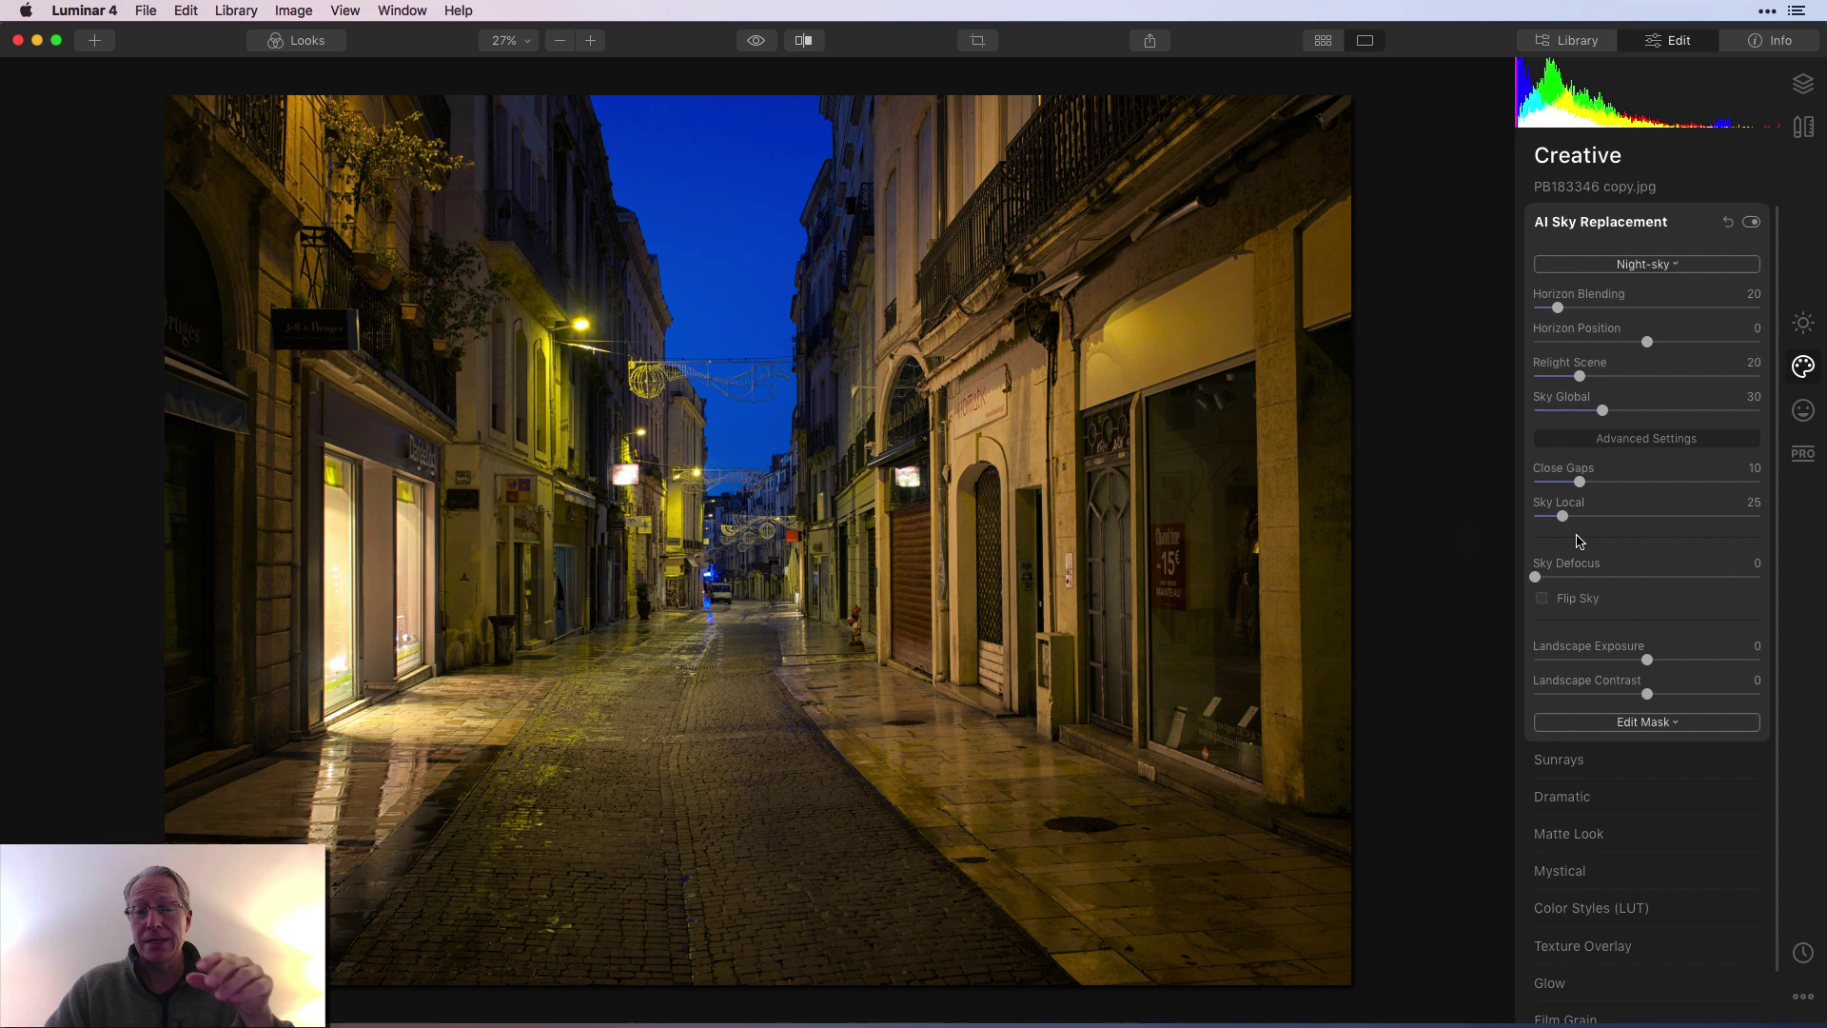
left_click_drag(1647, 342, 1605, 345)
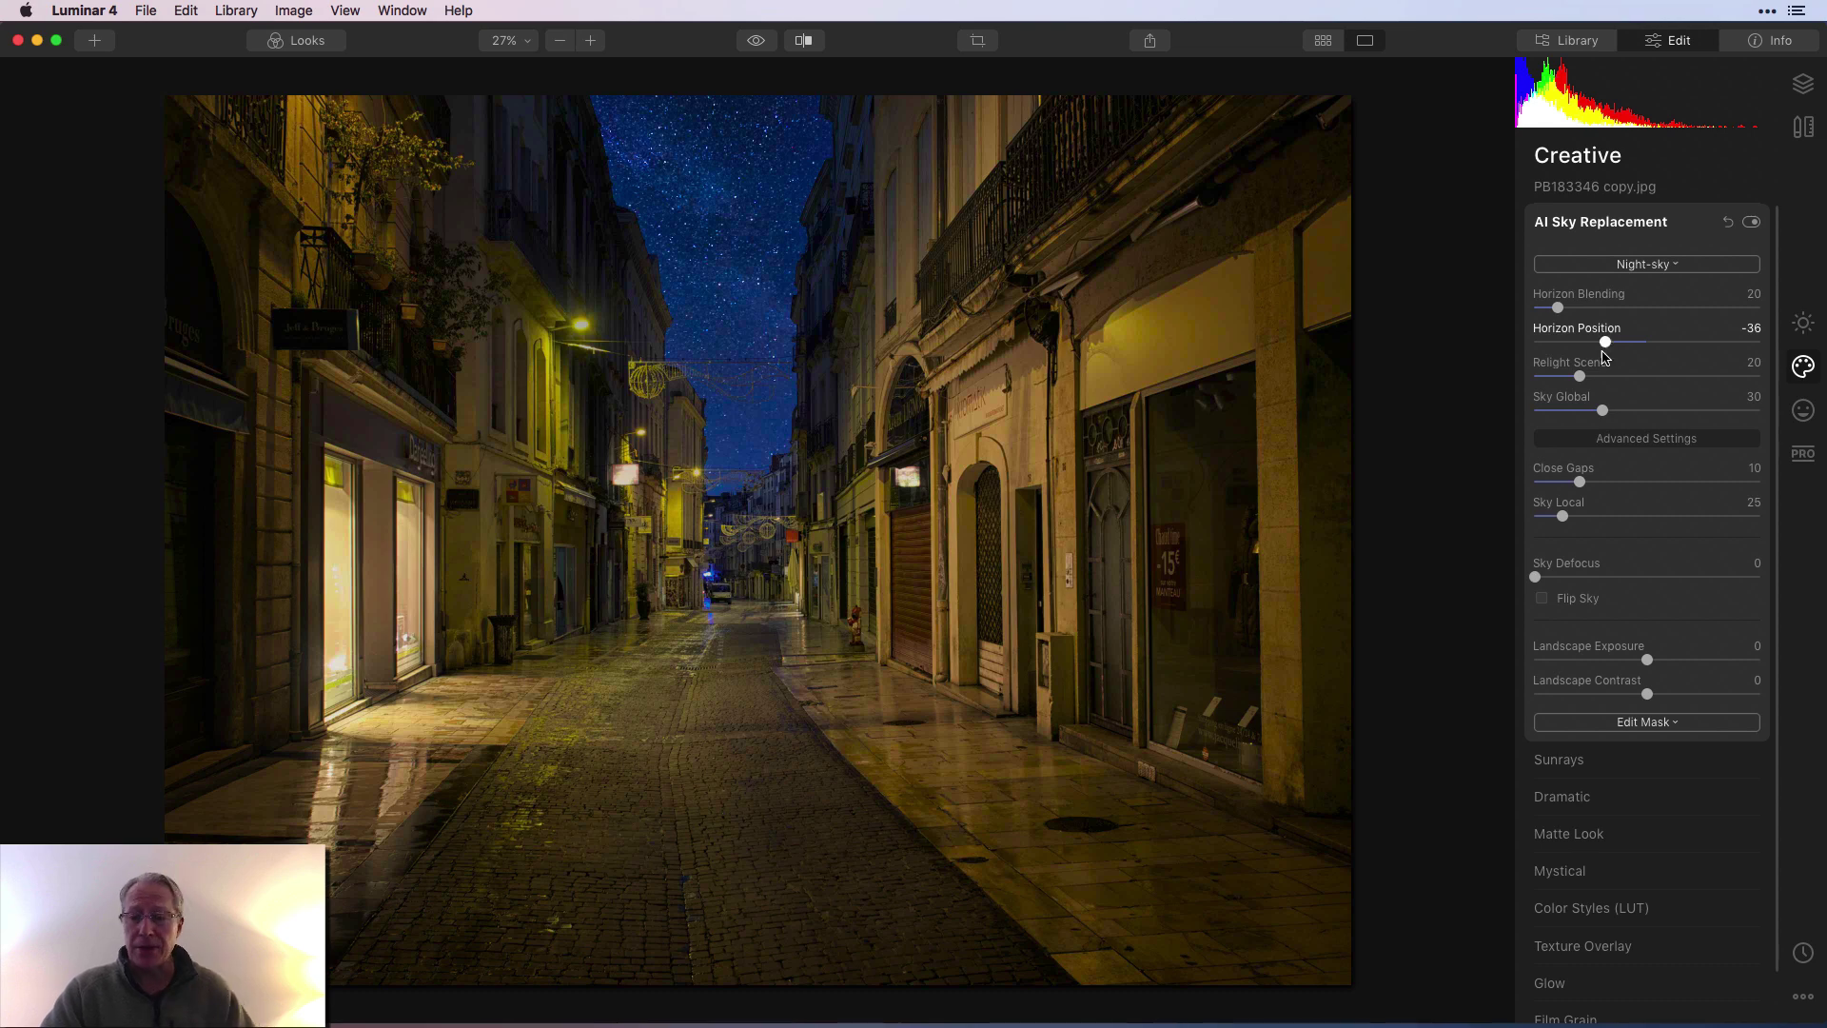
left_click(1603, 659)
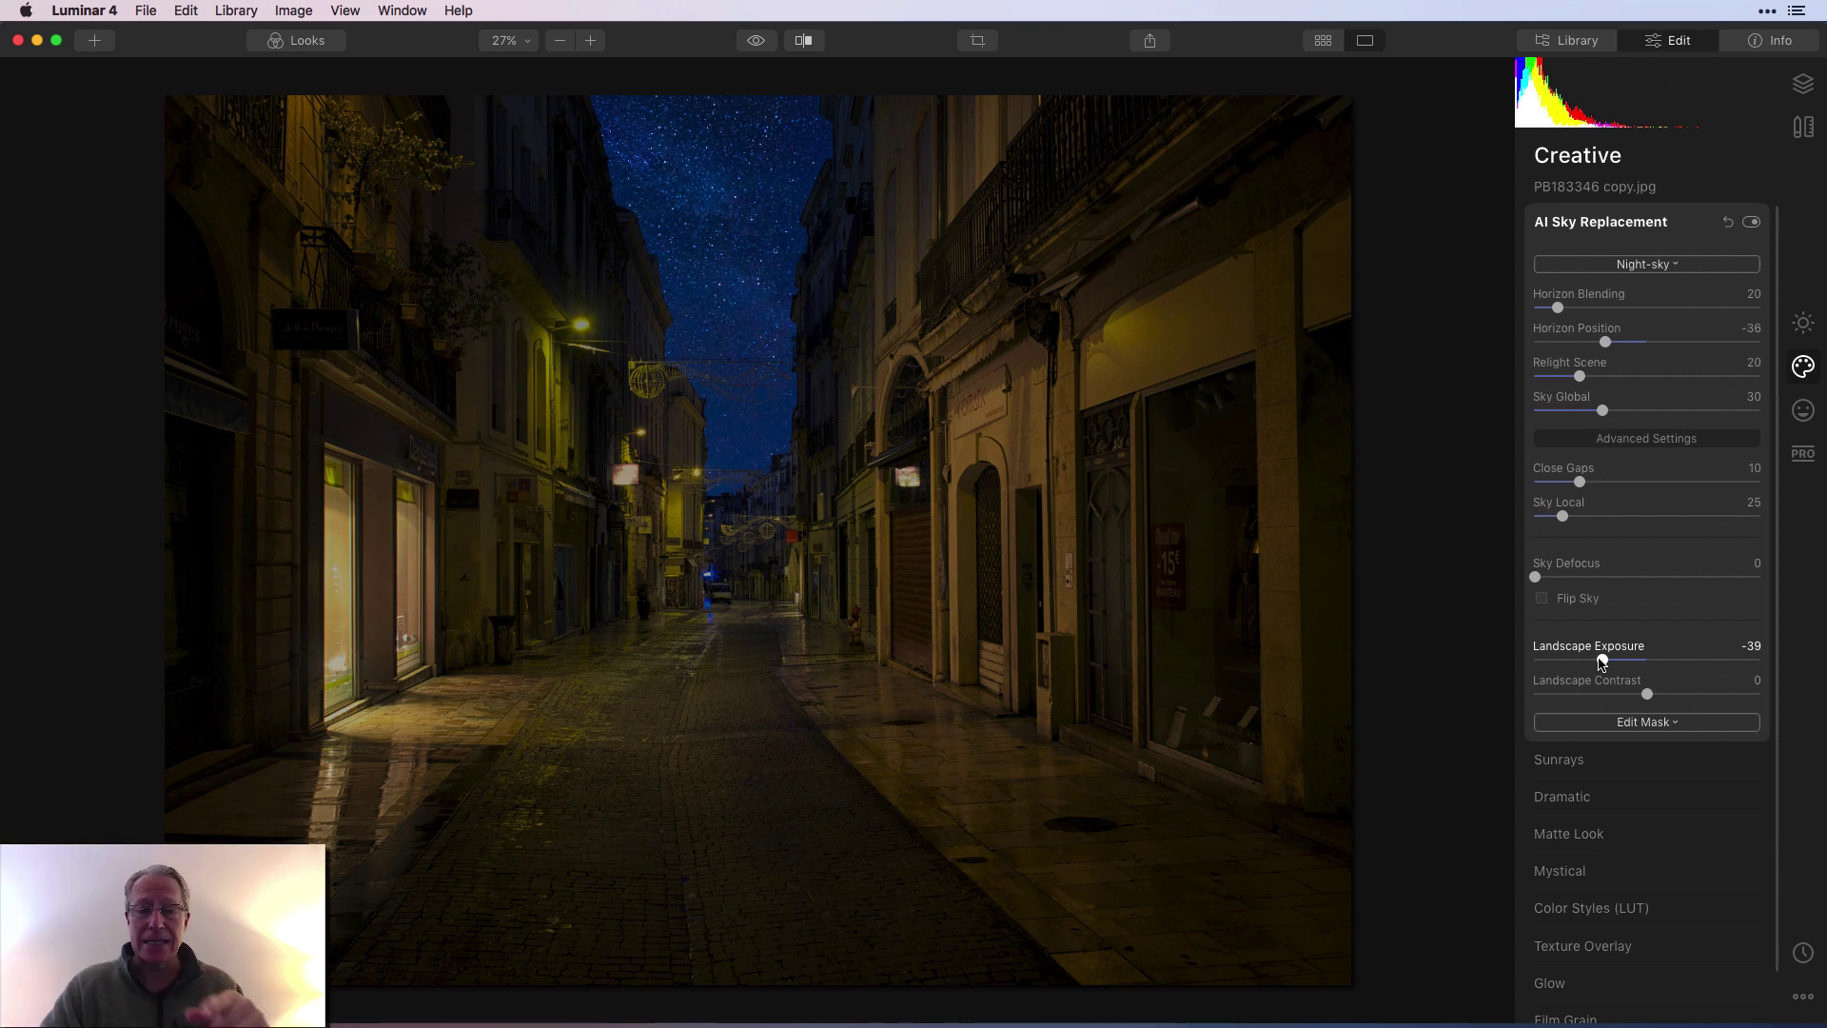
Find the brighter photo of the round castle between two angel statues in the library and open it for editing.
left_click(1324, 42)
scroll(1087, 425, "down", 10)
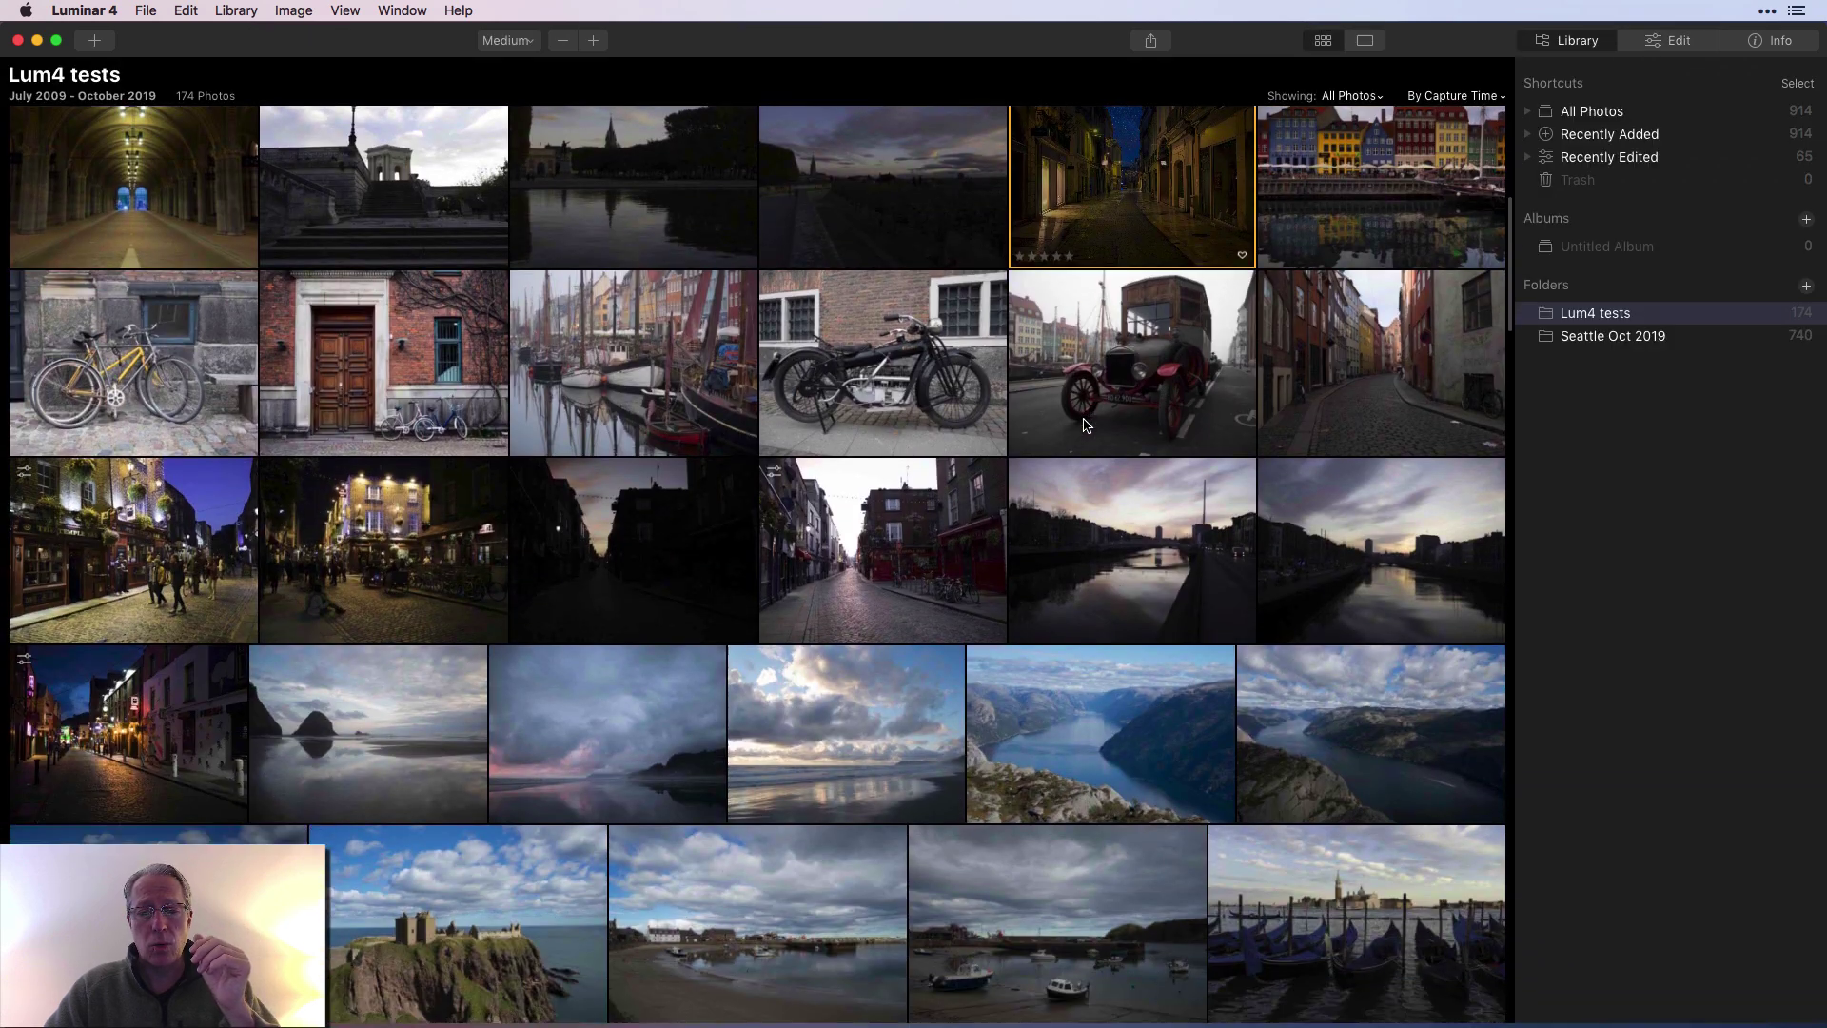
scroll(1083, 423, "down", 8)
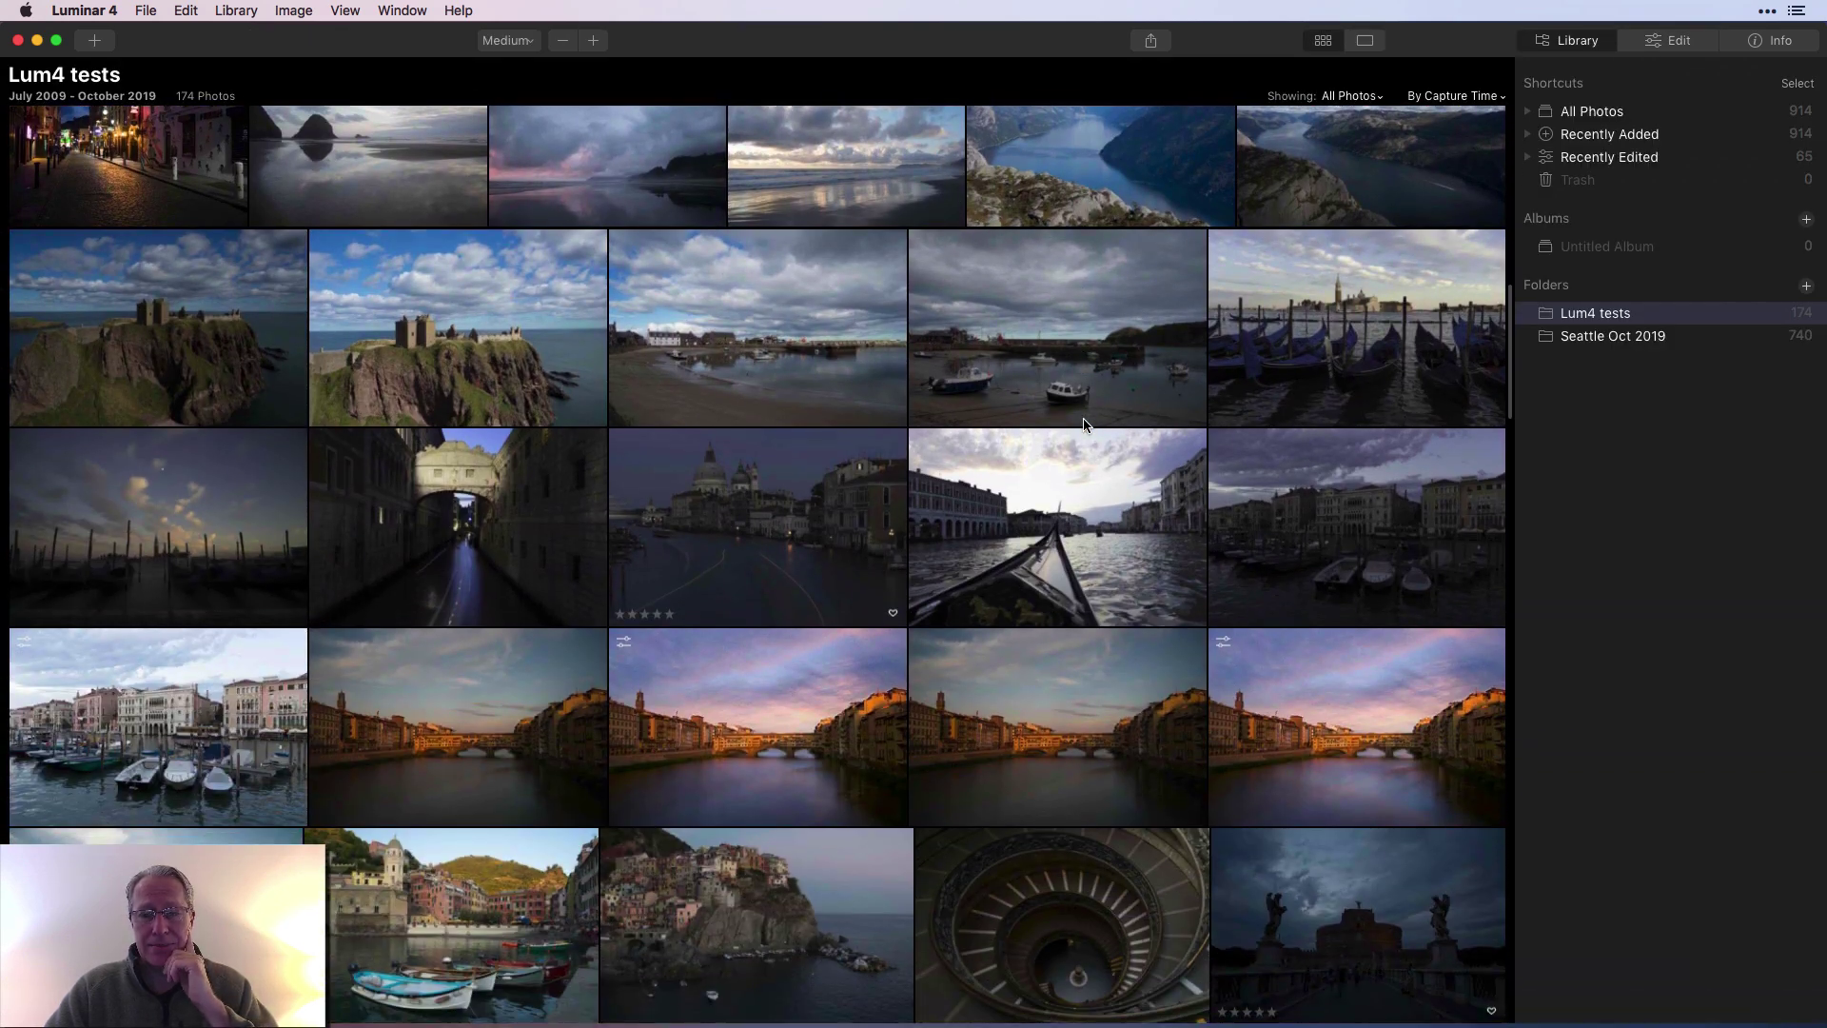
scroll(1085, 425, "down", 12)
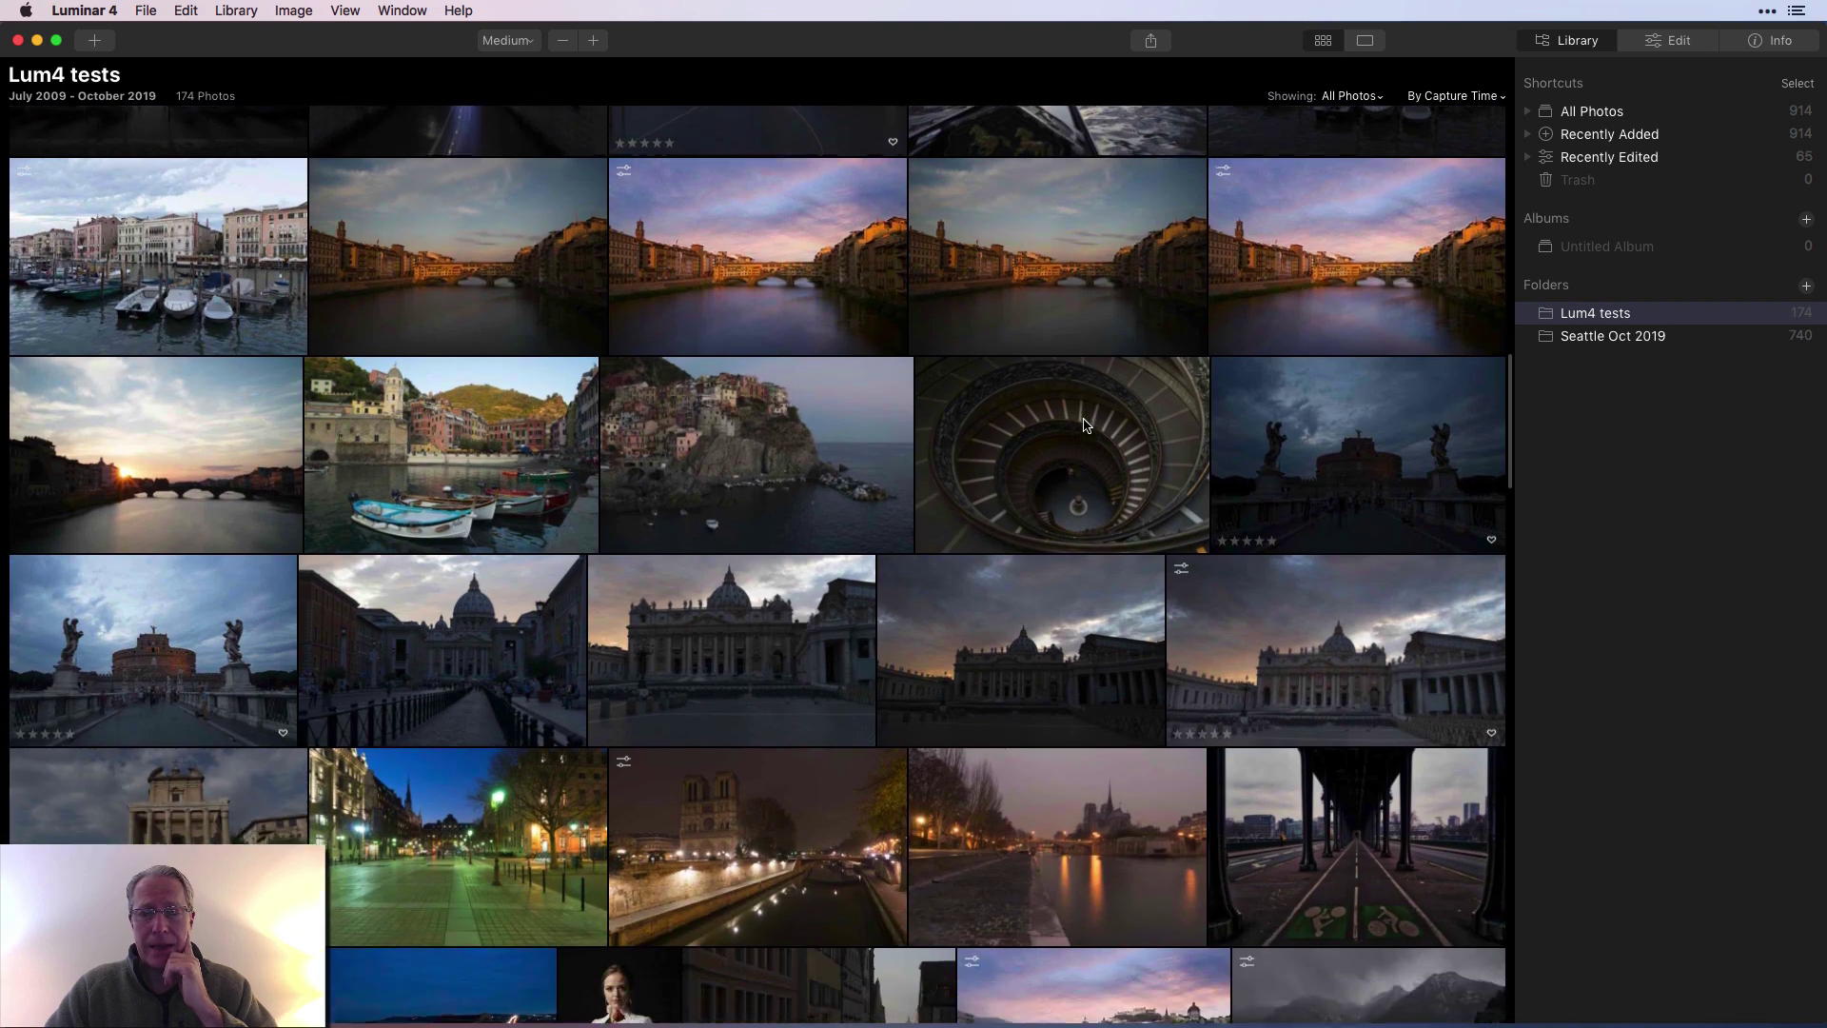
scroll(1087, 425, "up", 1)
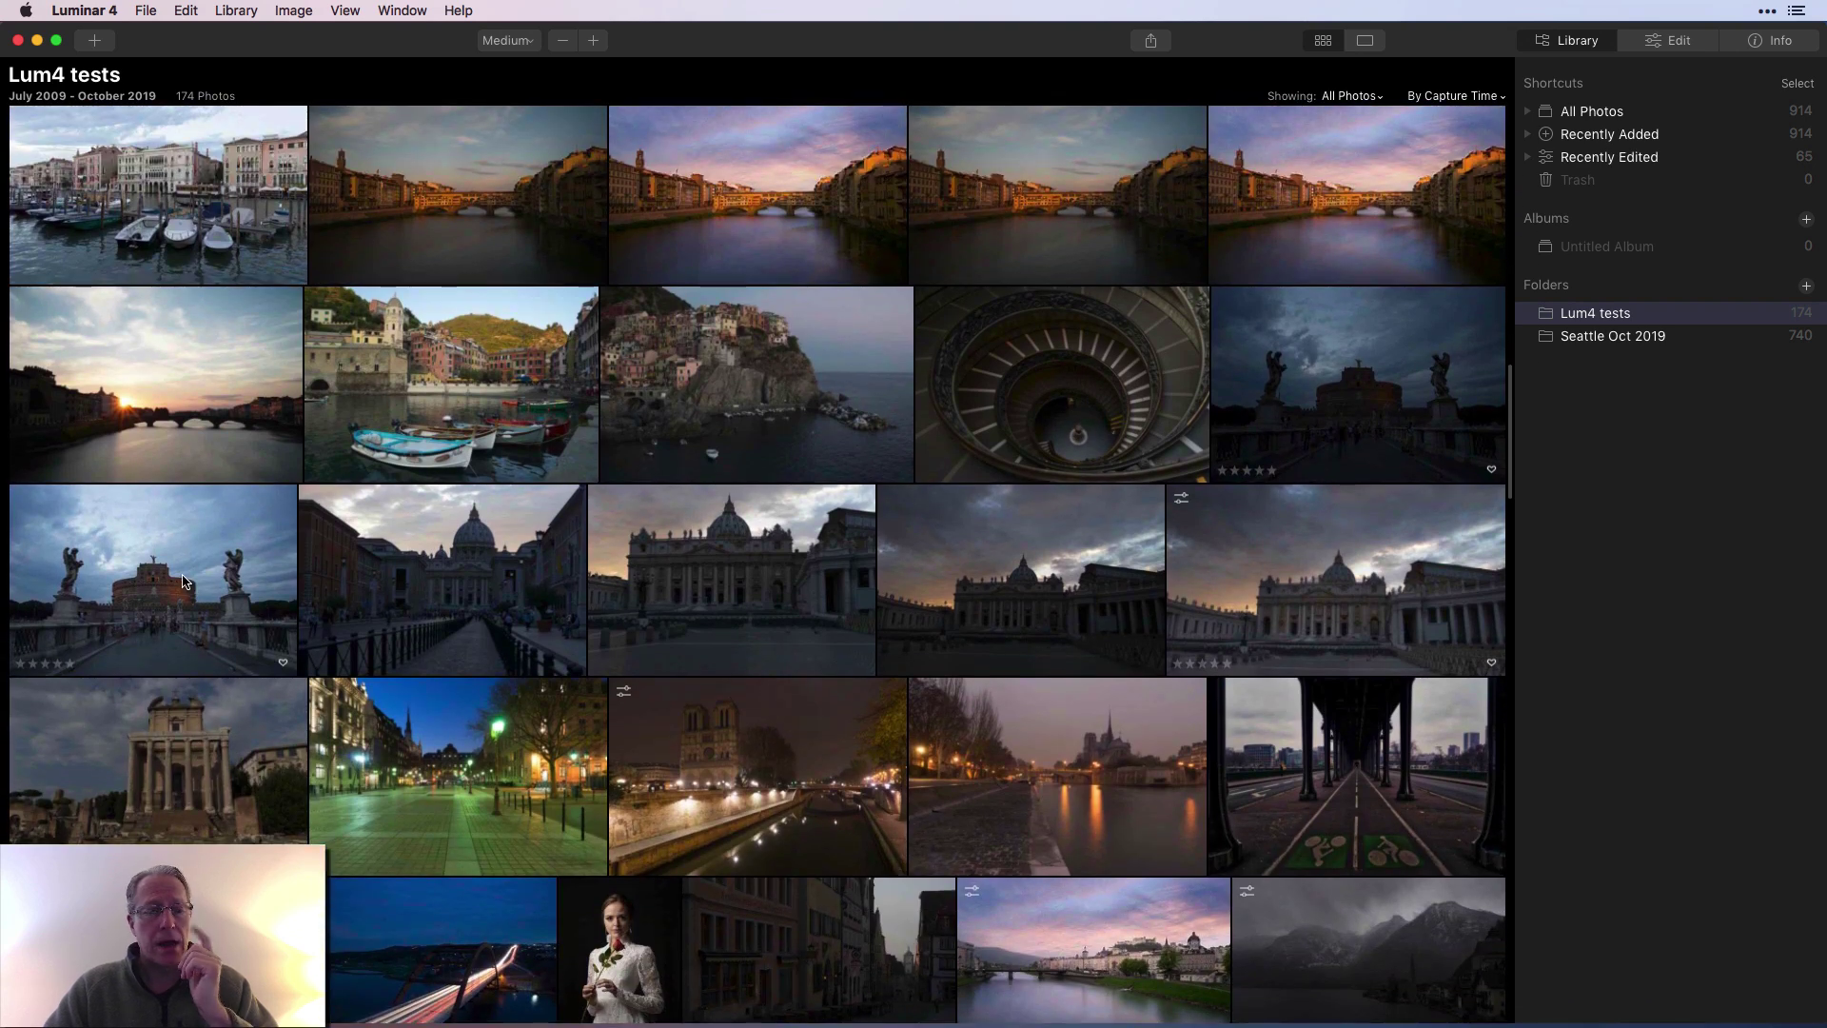
key("d")
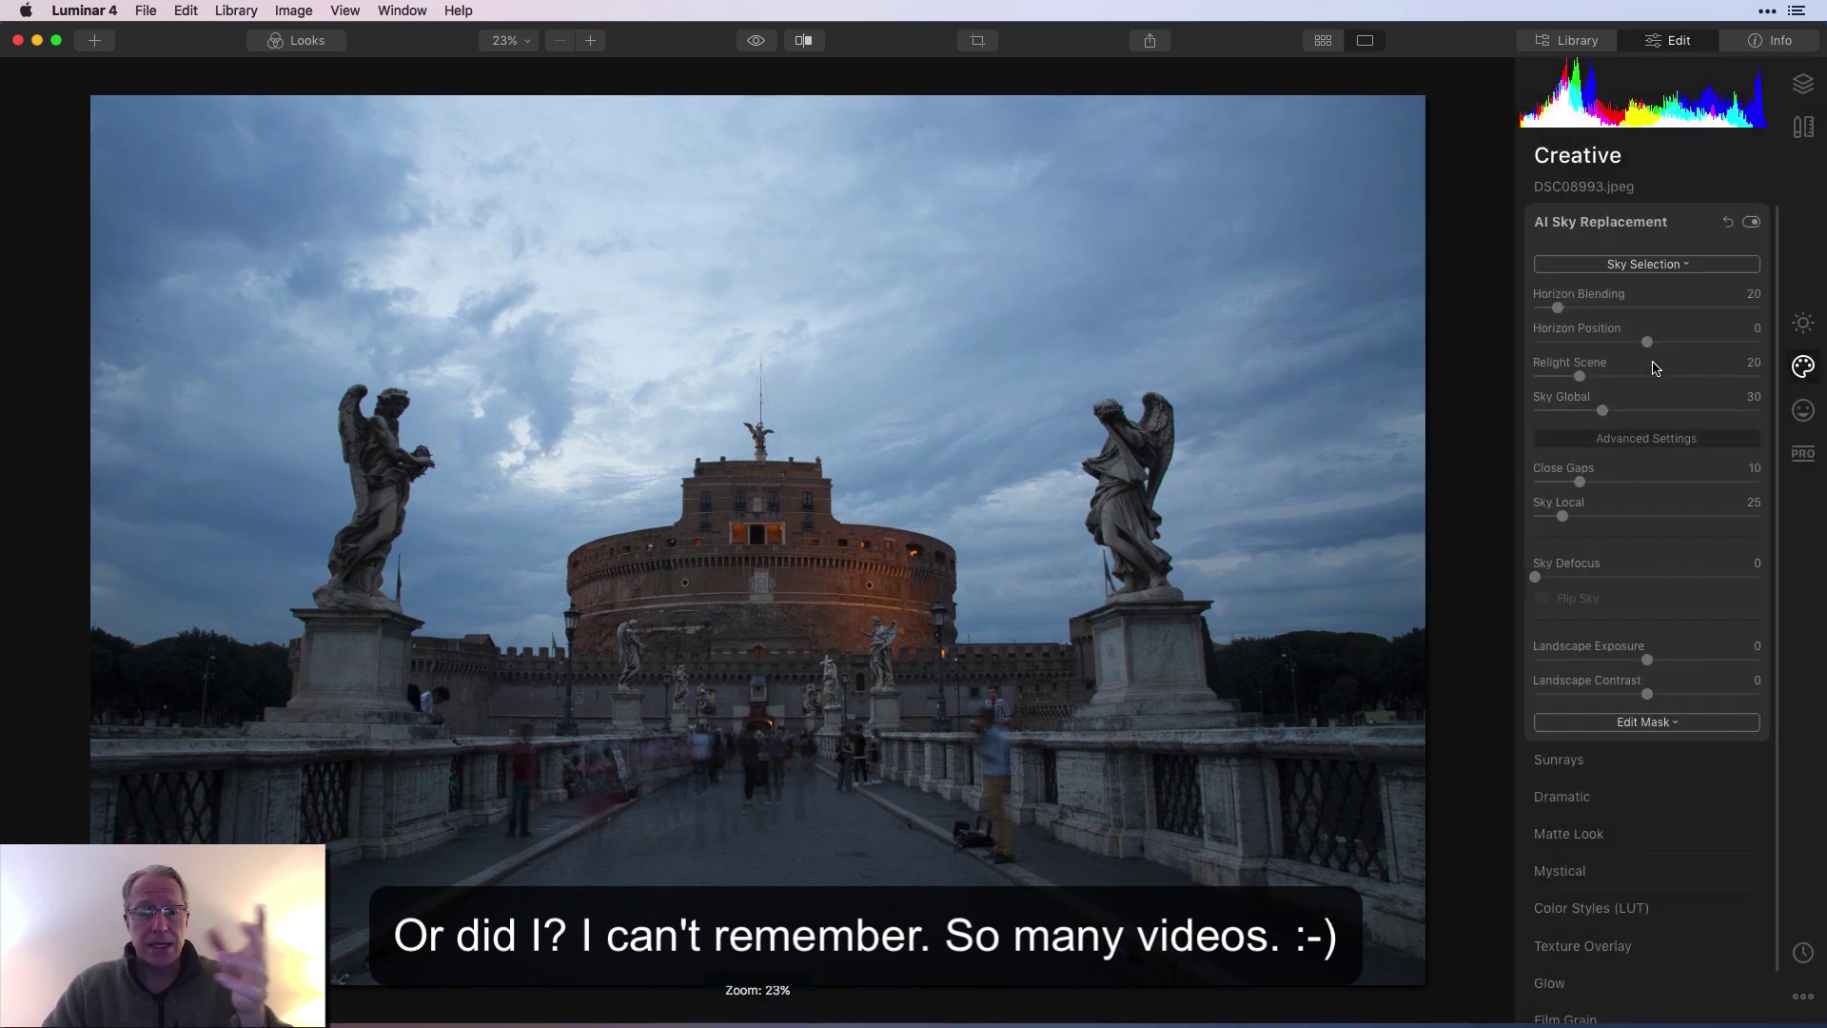
Replace the cloudy sky above the round castle with the custom sky image Night-sky.jpg.
left_click(1672, 265)
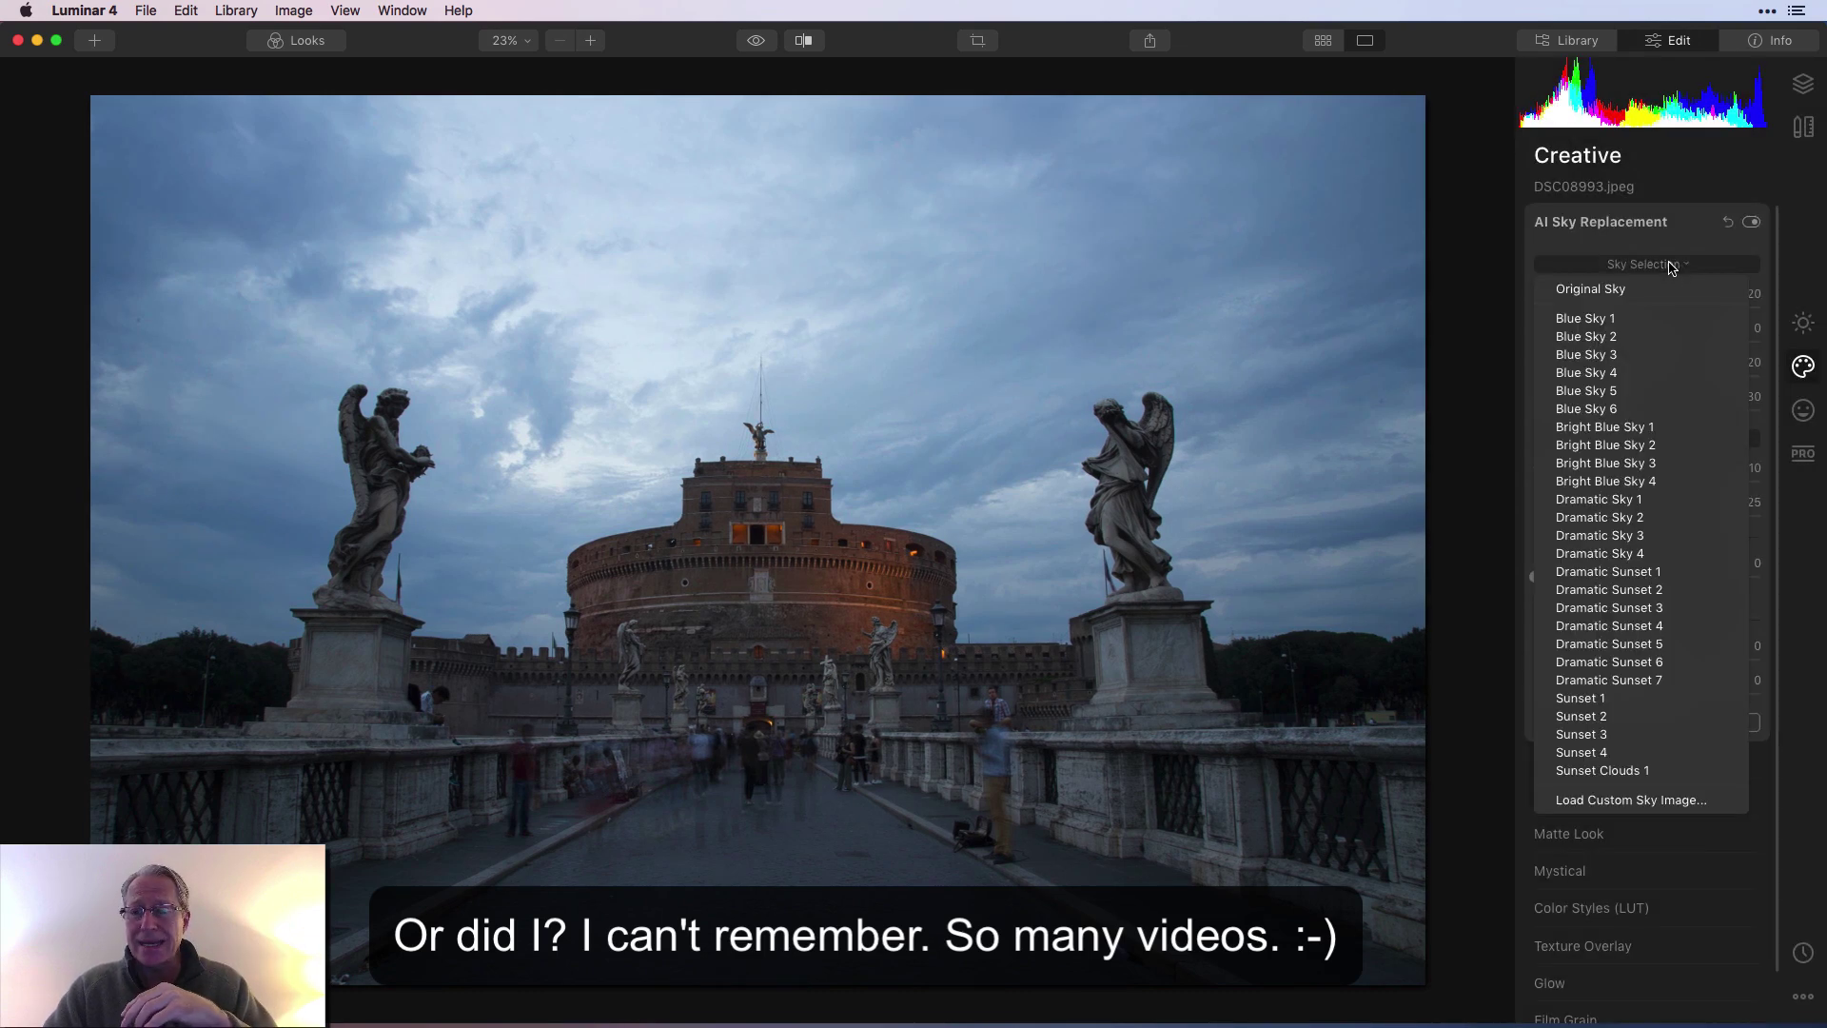
left_click(1620, 801)
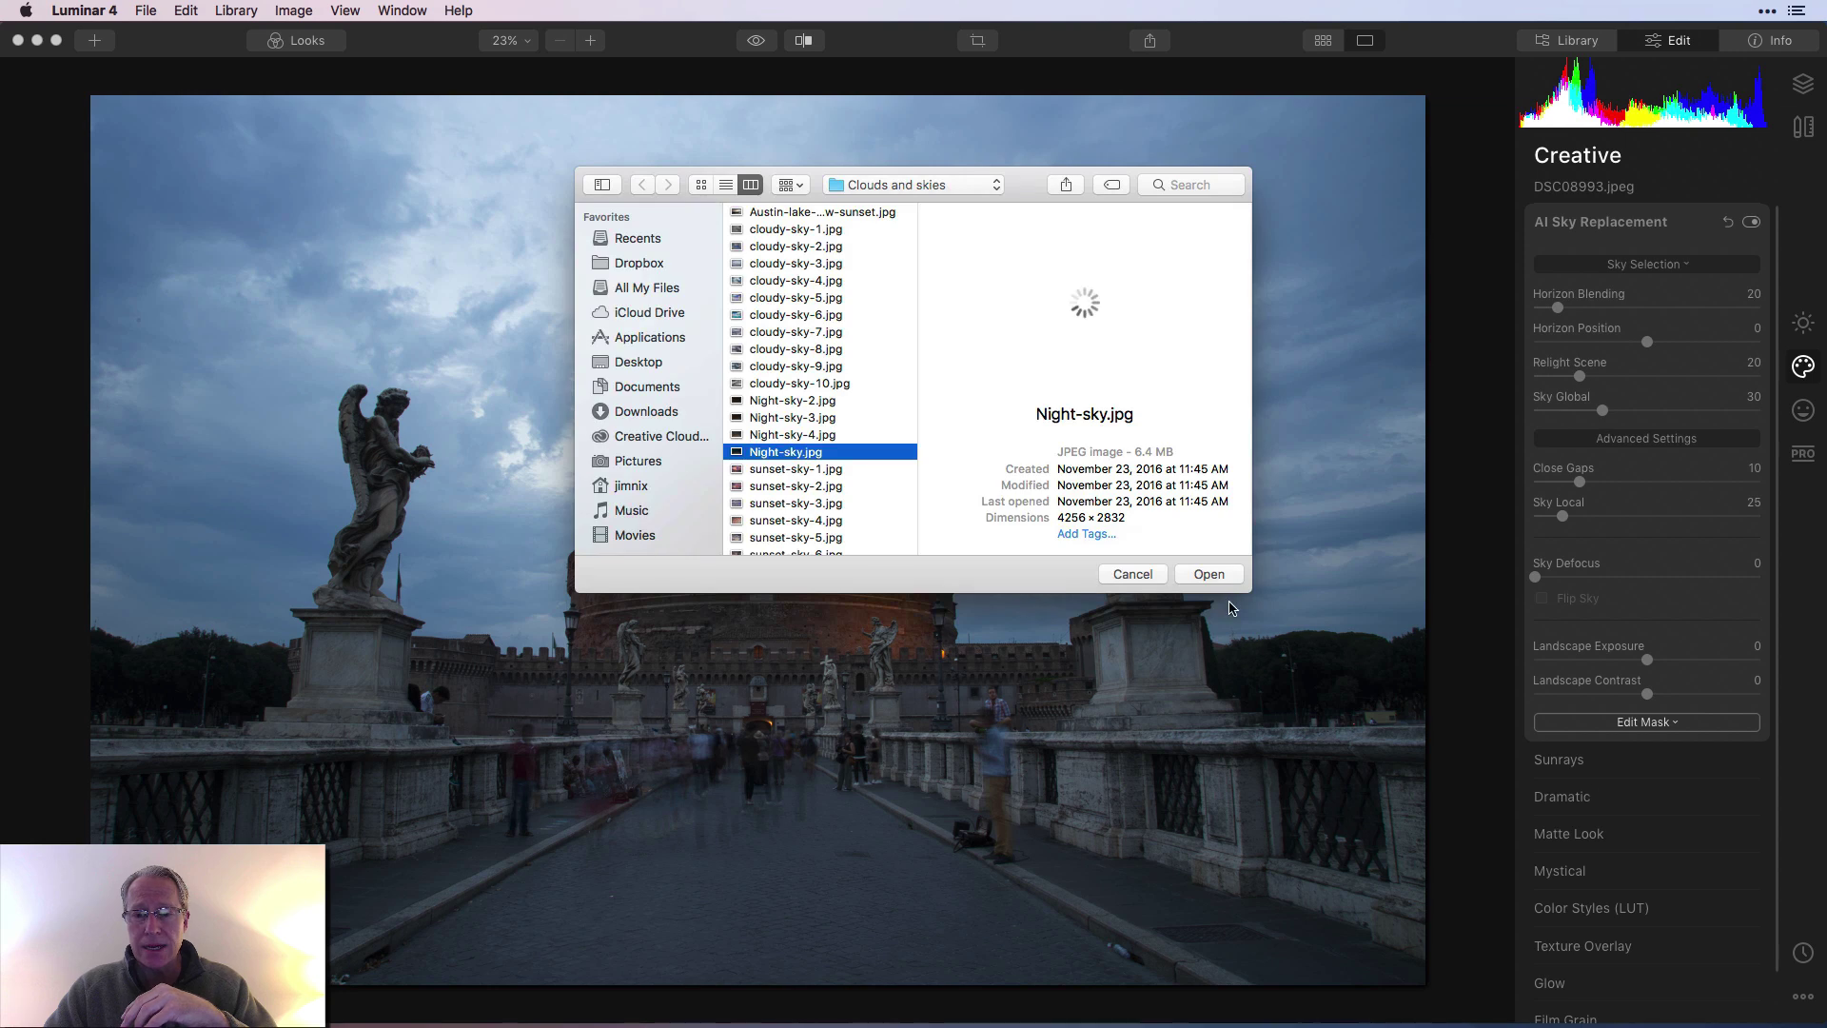
left_click(1209, 573)
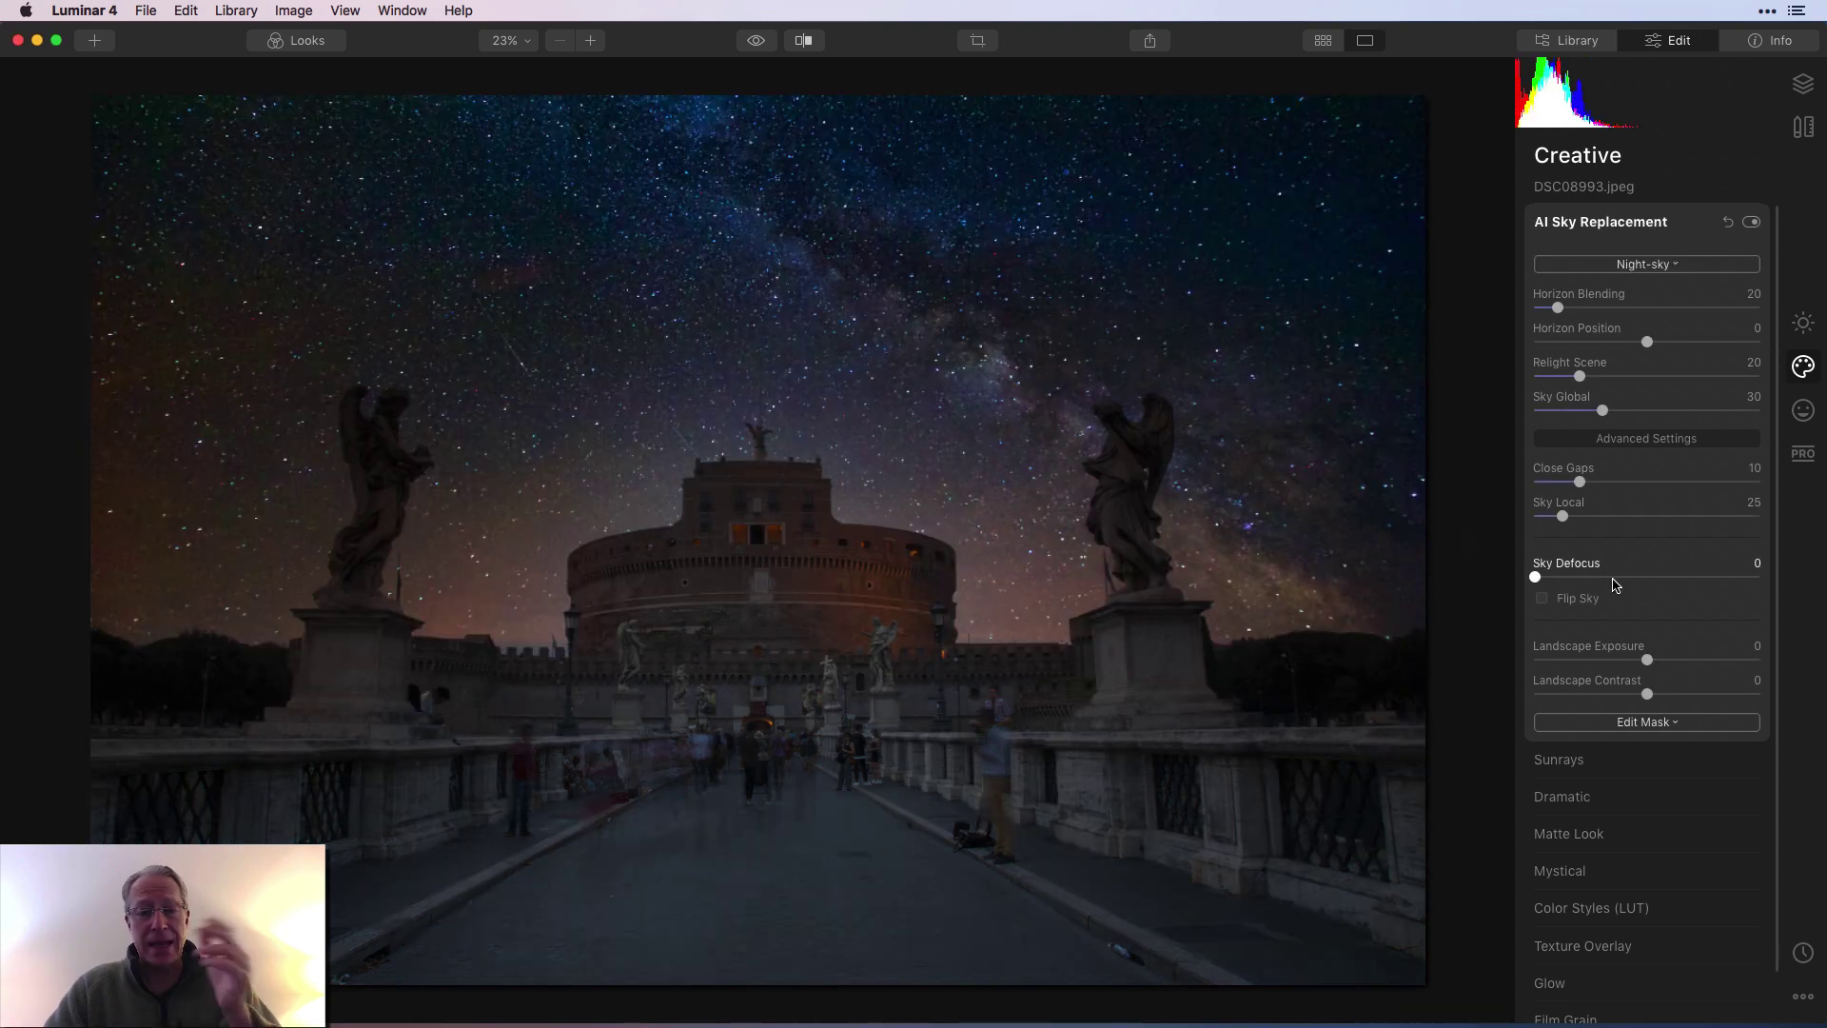
Set the castle photo's Horizon Position to -32 and Landscape Exposure to -42, and compare it with the original.
left_click_drag(1647, 342, 1609, 342)
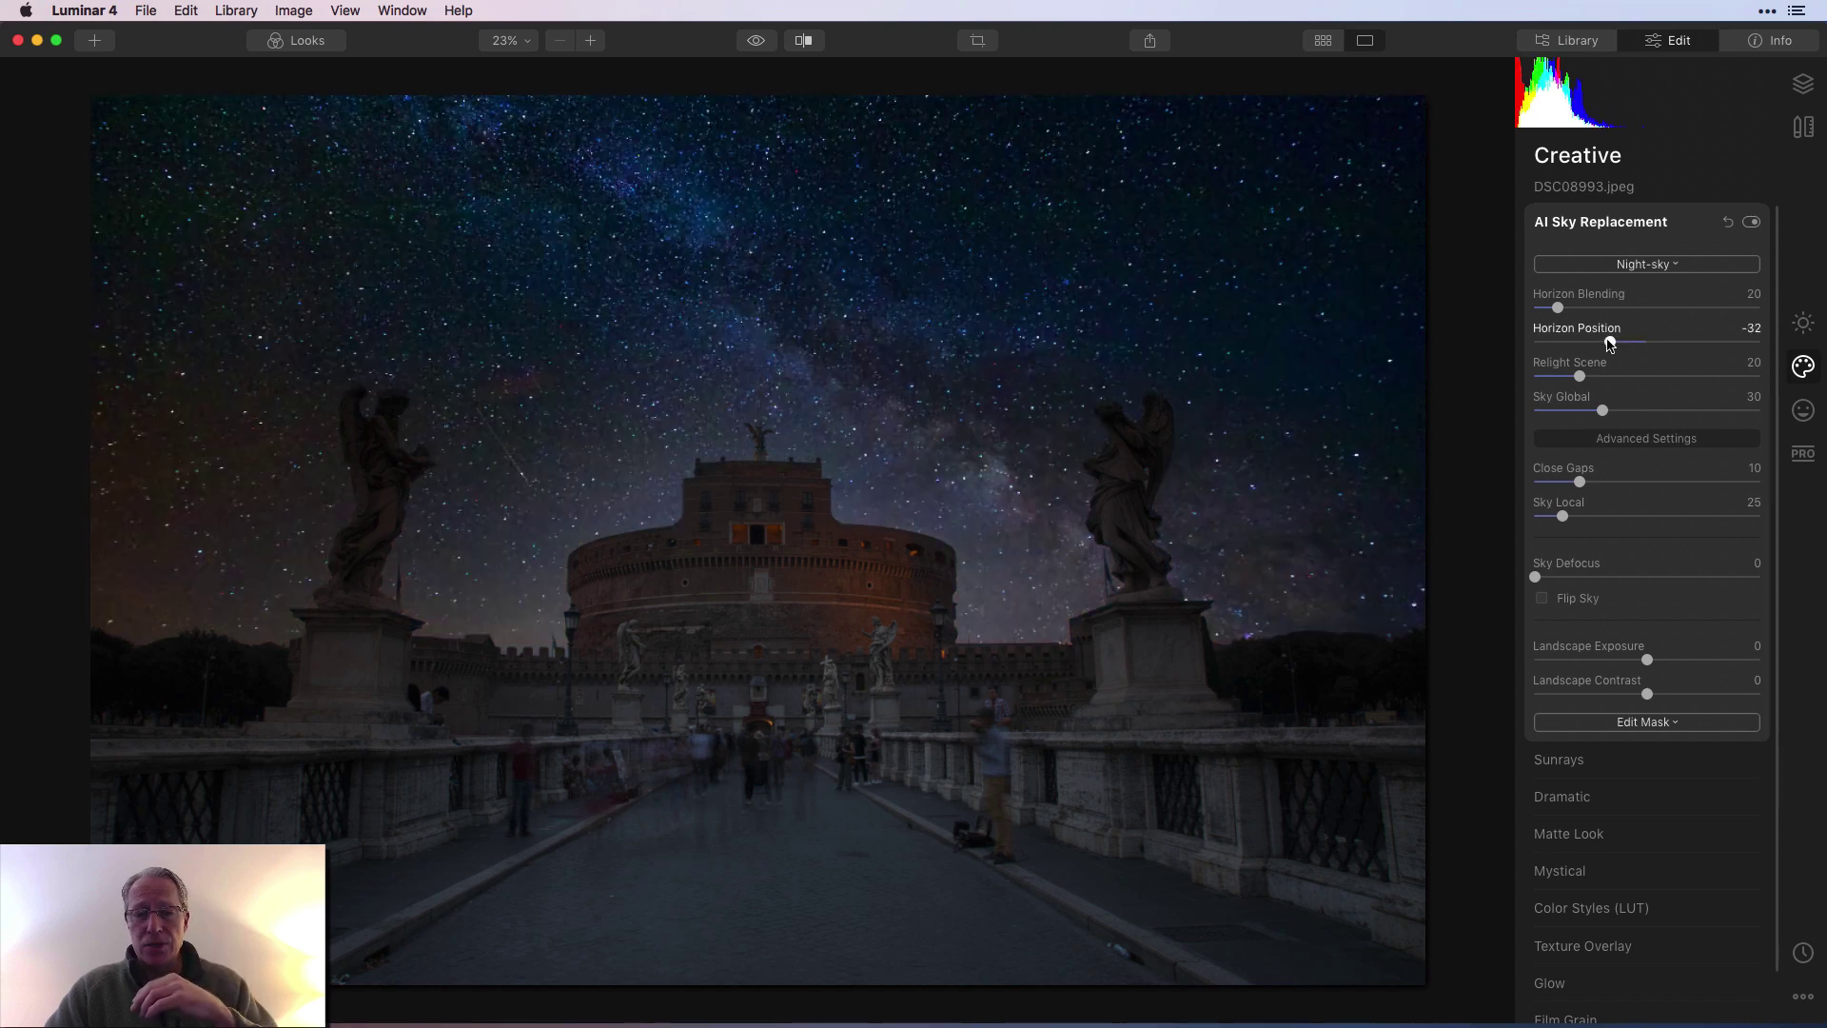
left_click(1598, 659)
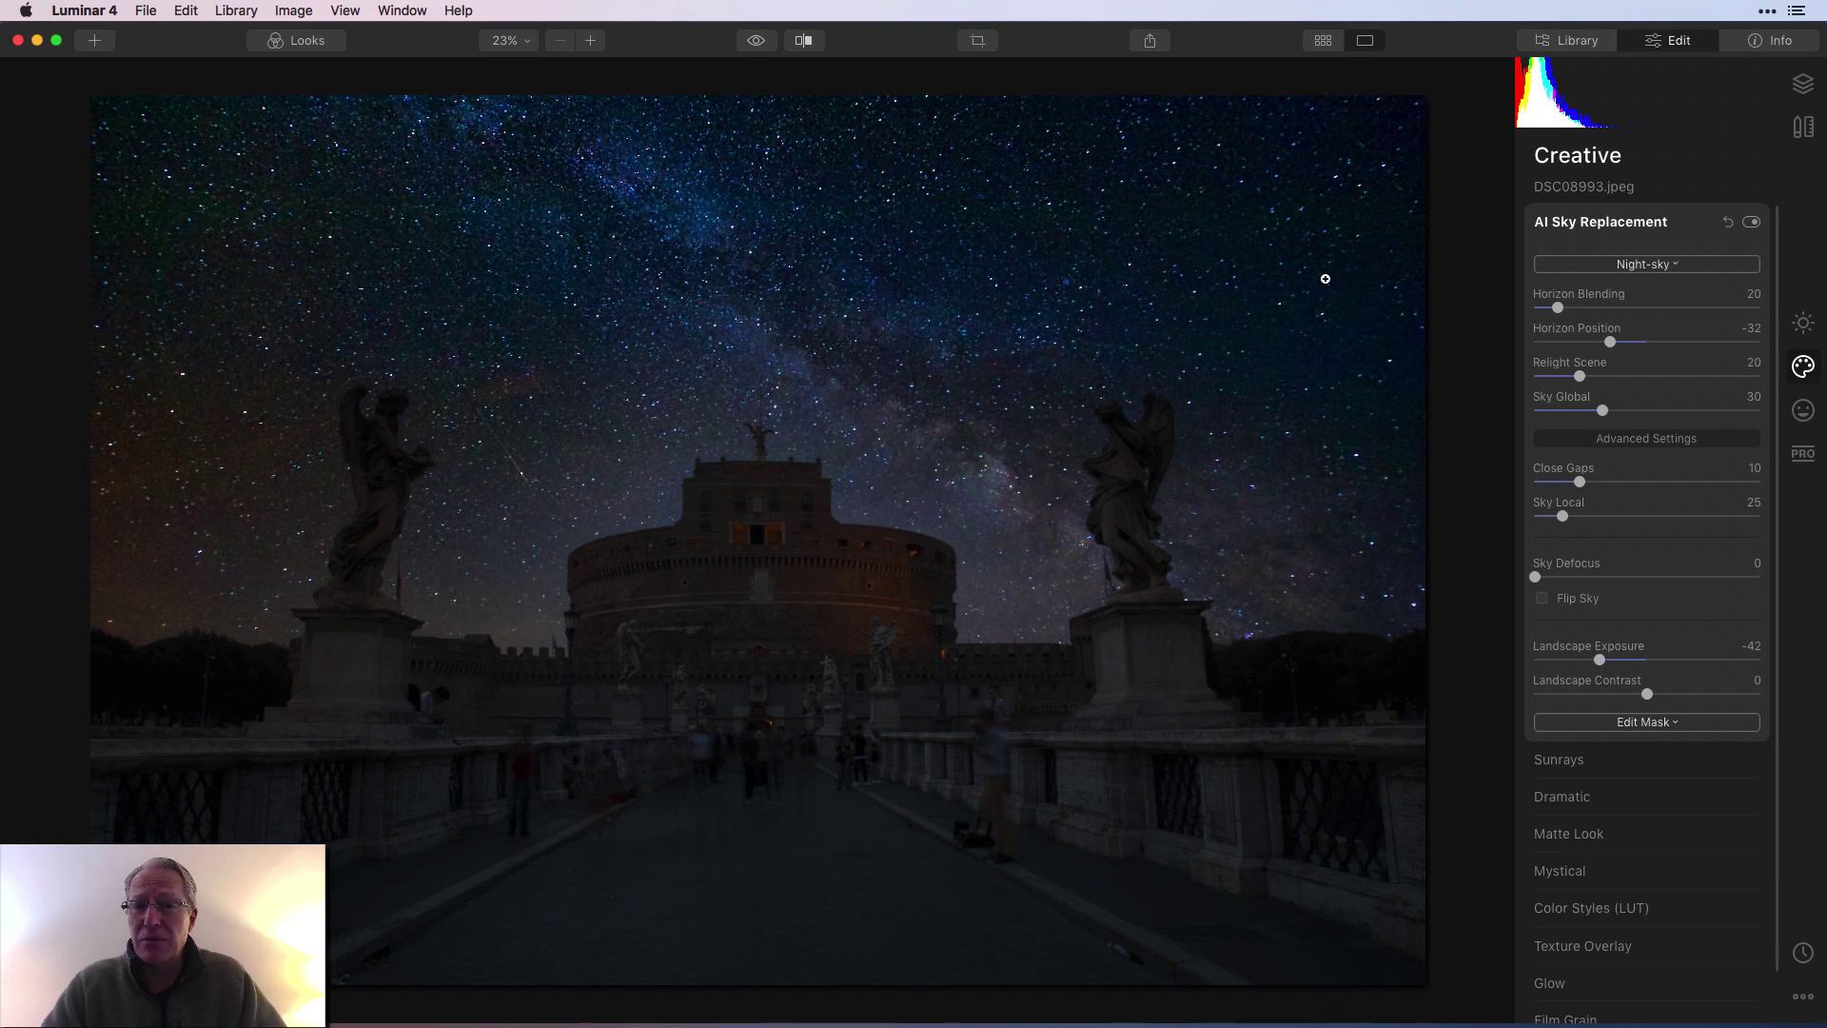
left_click(755, 42)
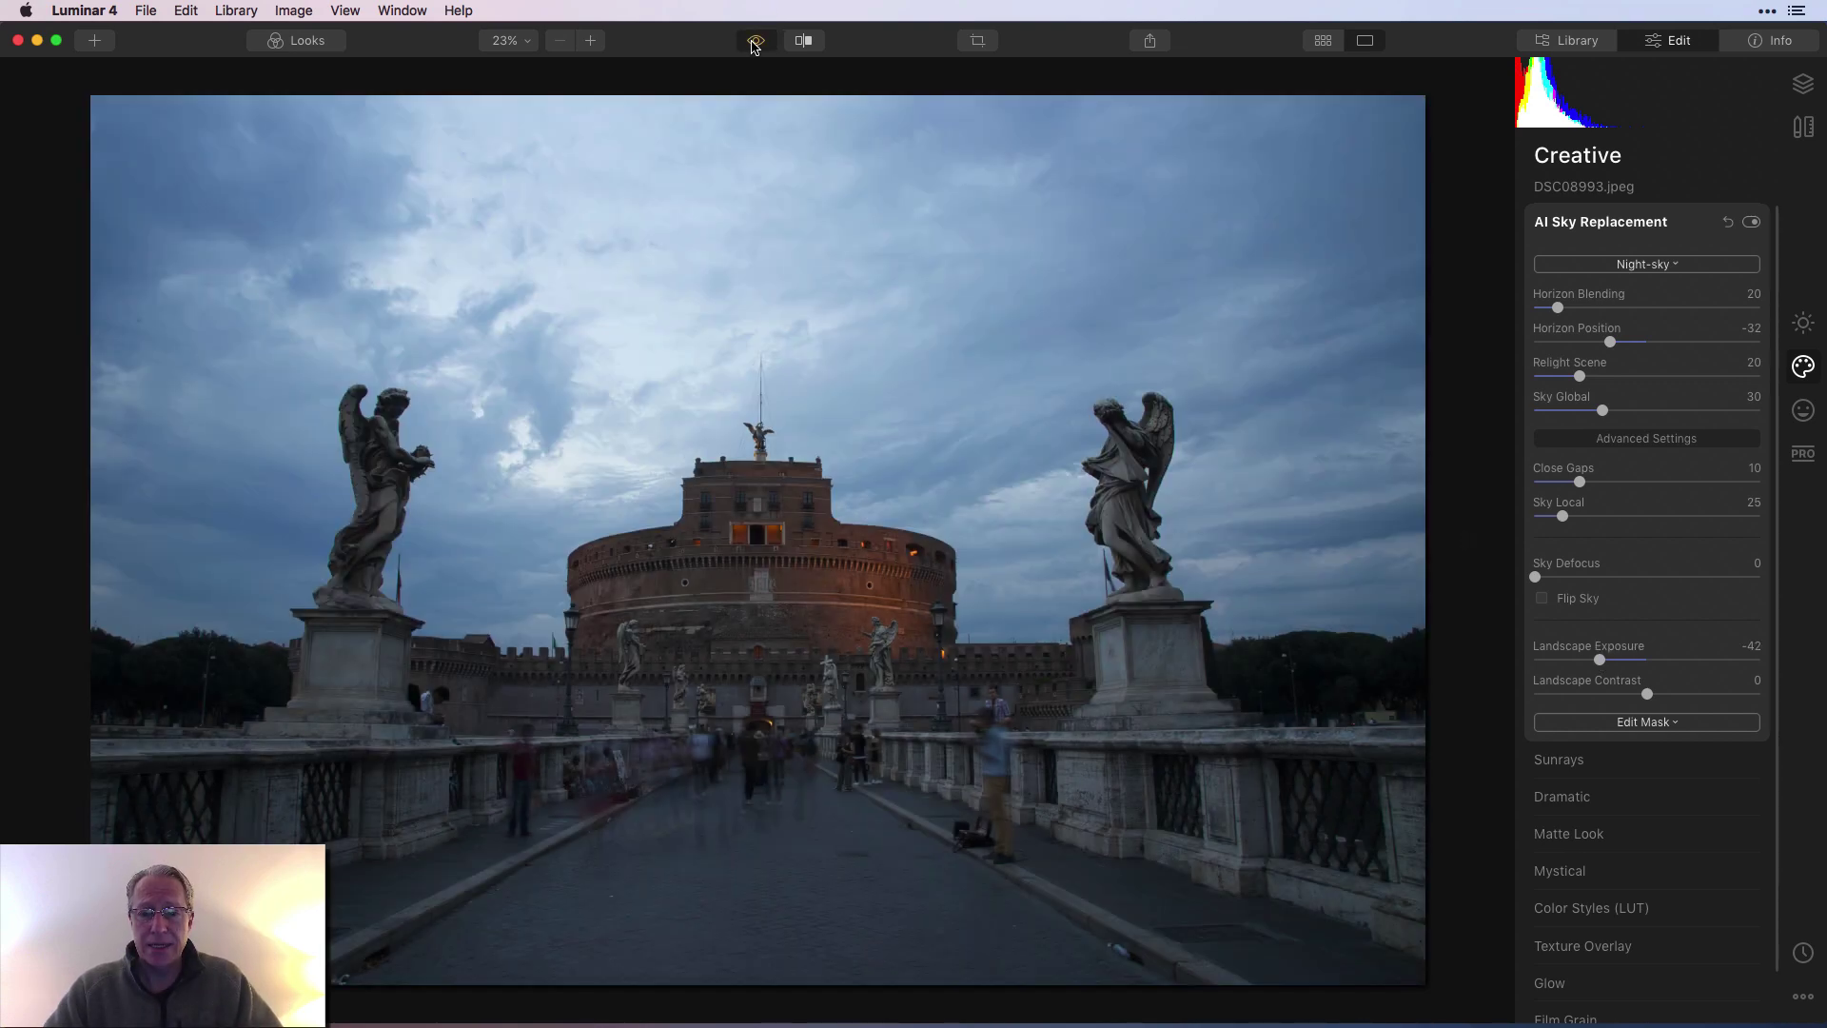
left_click(754, 42)
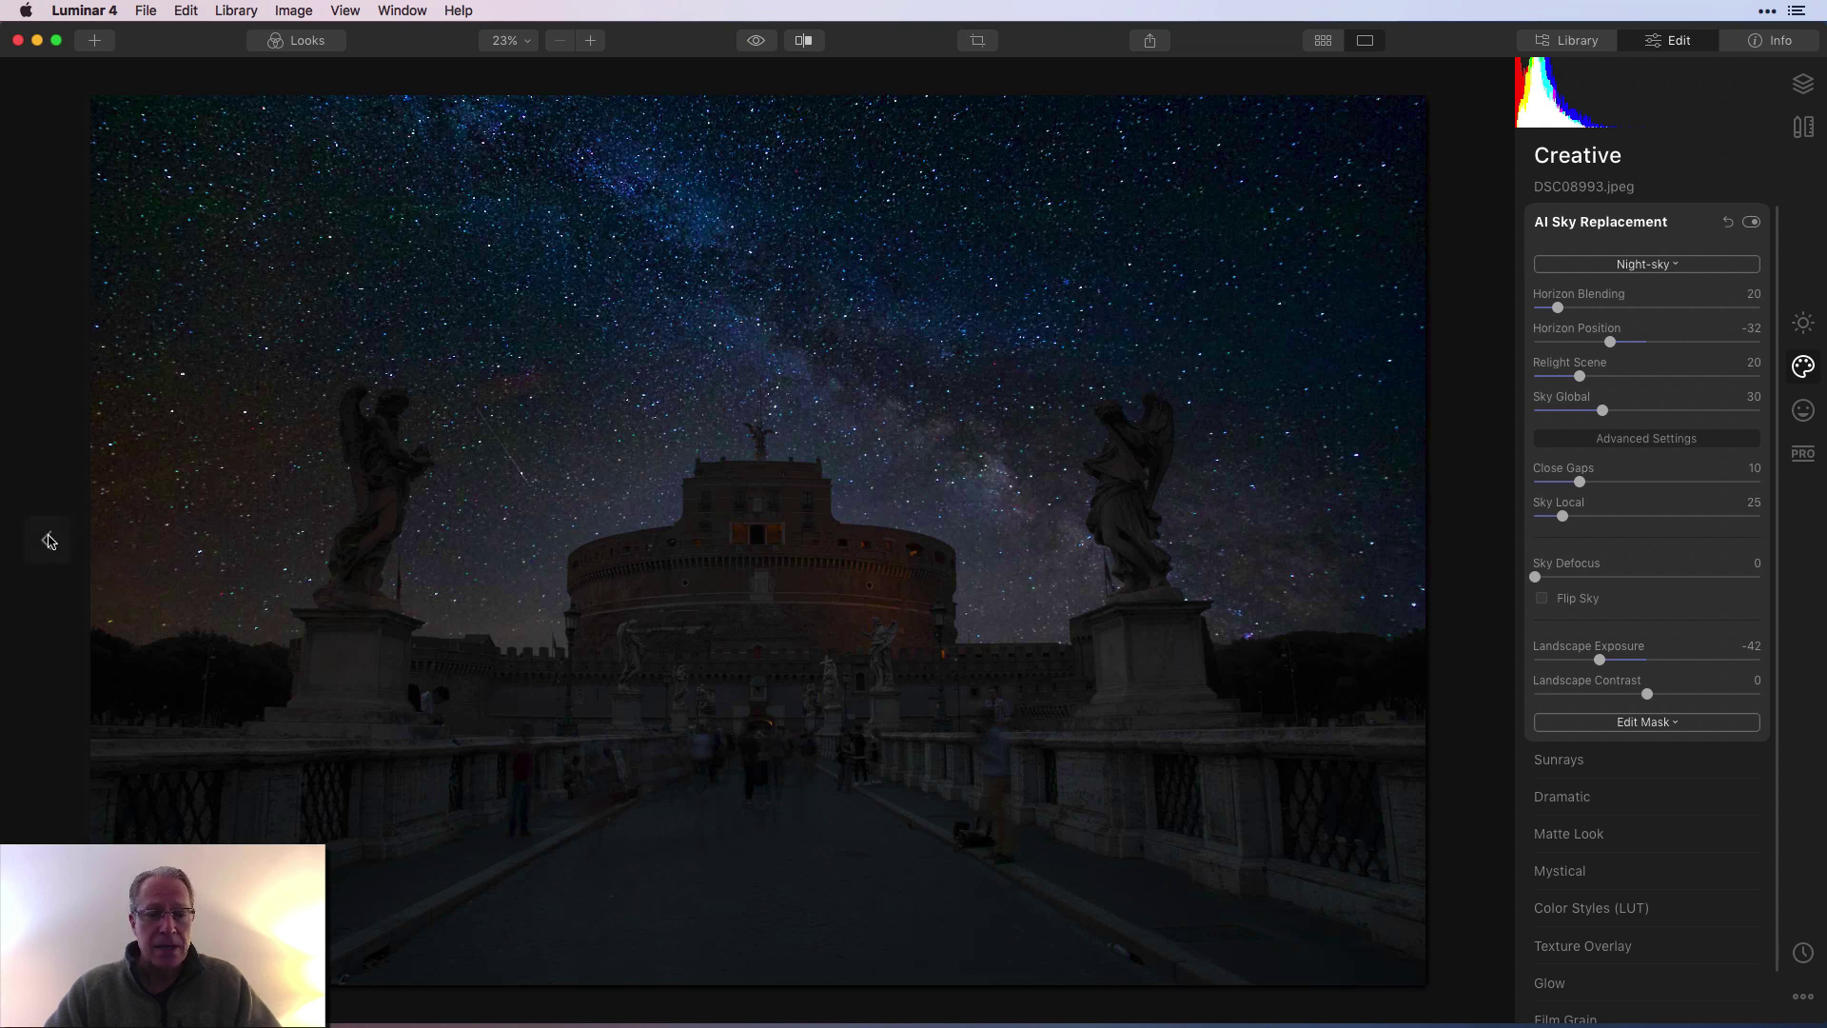
Compare the castle photo with its original, then move to the darker castle photo and replace its sky with Night-sky.jpg.
key("backslash")
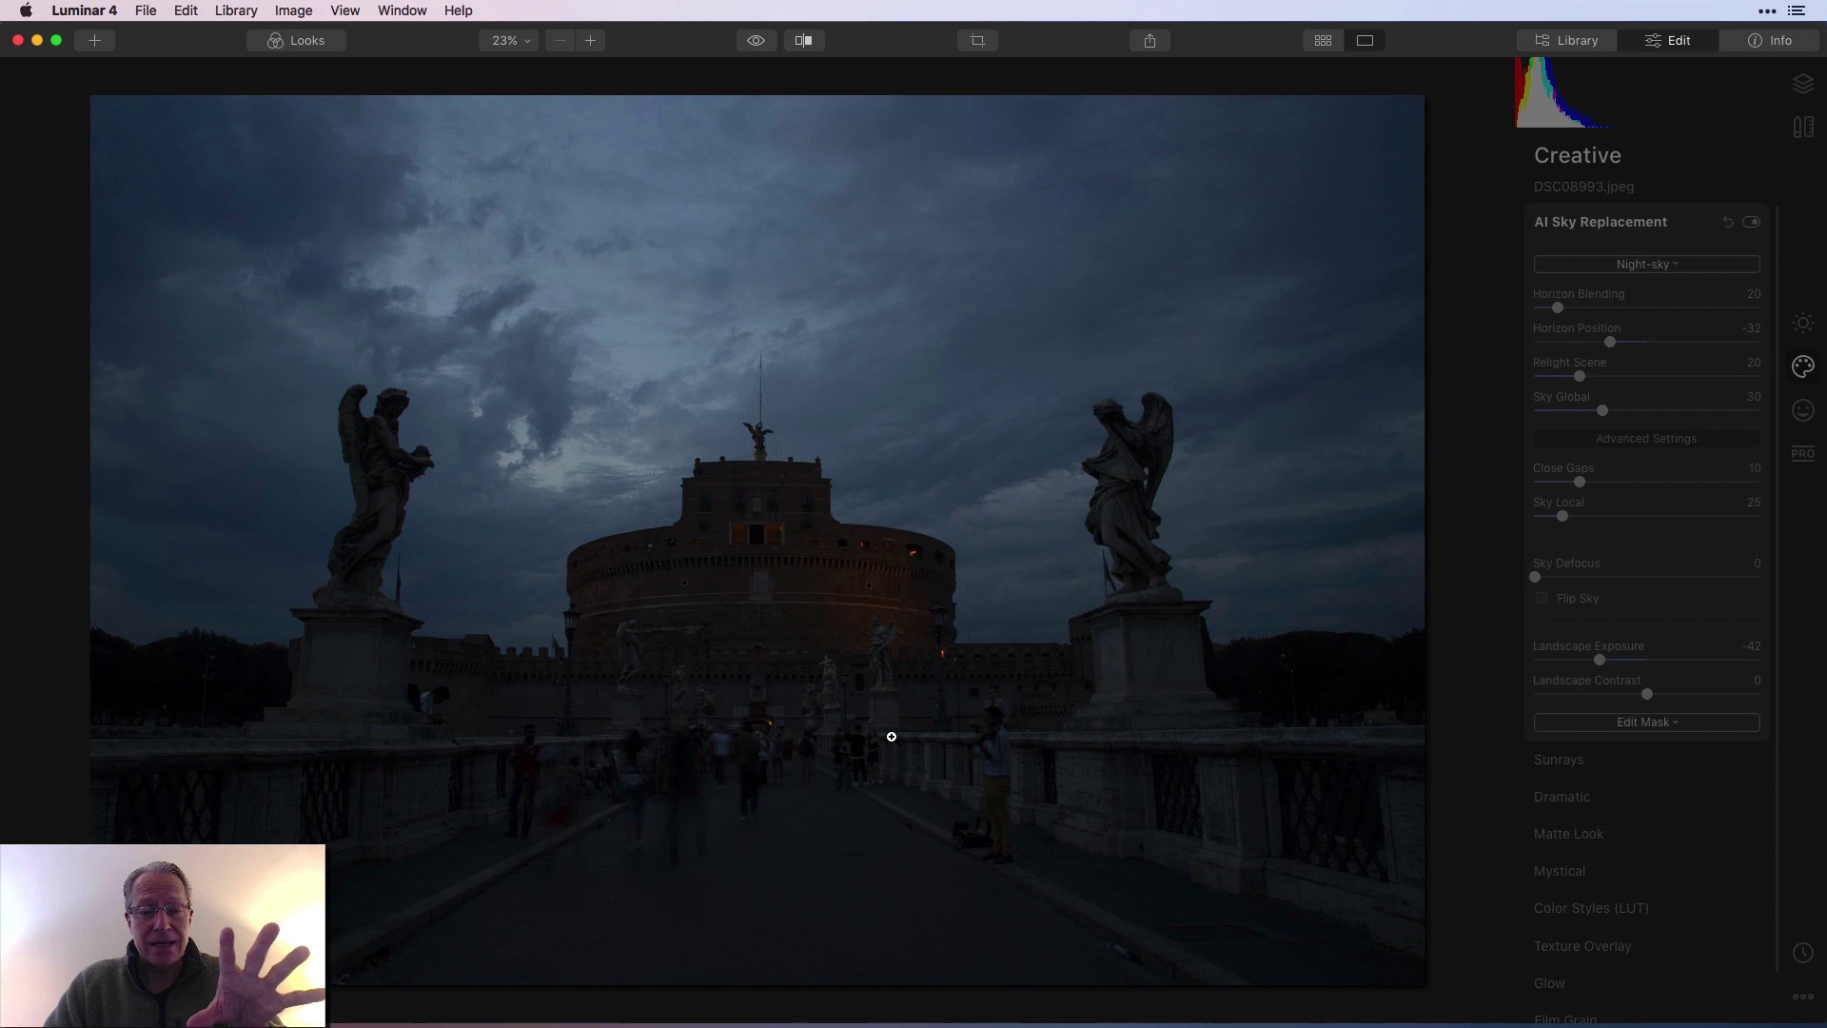
key("Left")
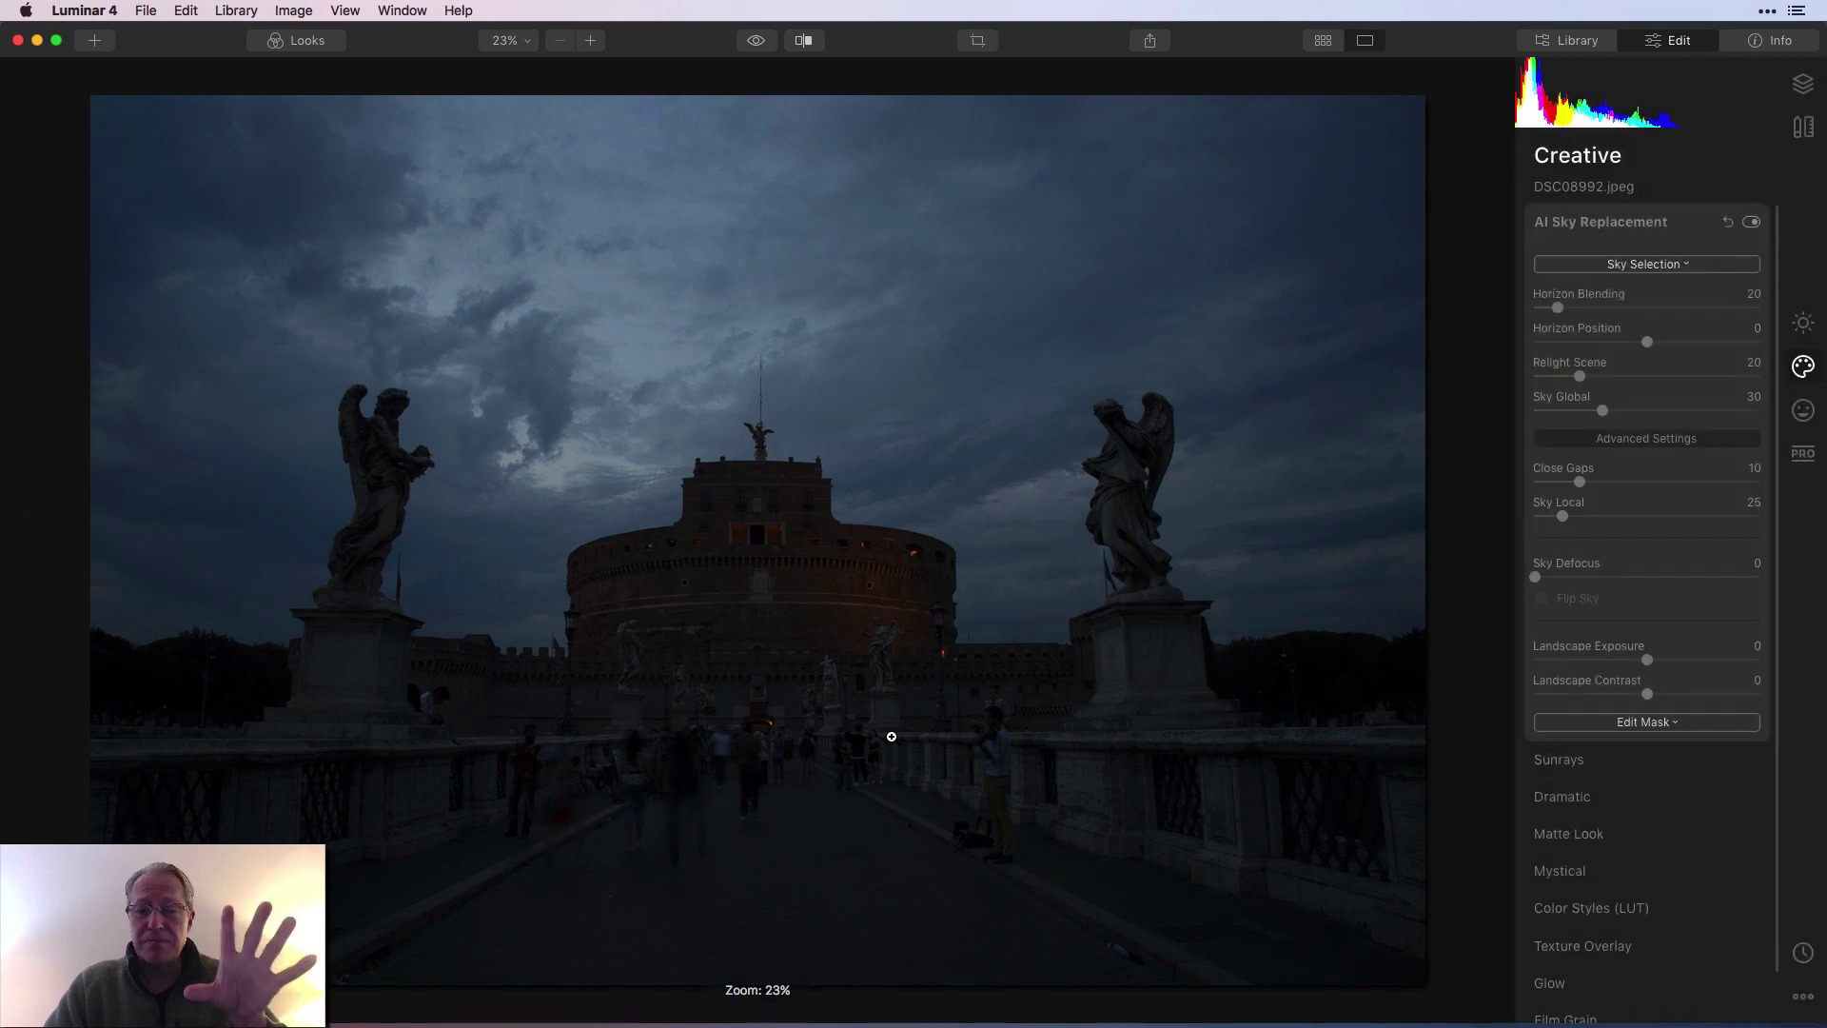
left_click(1653, 265)
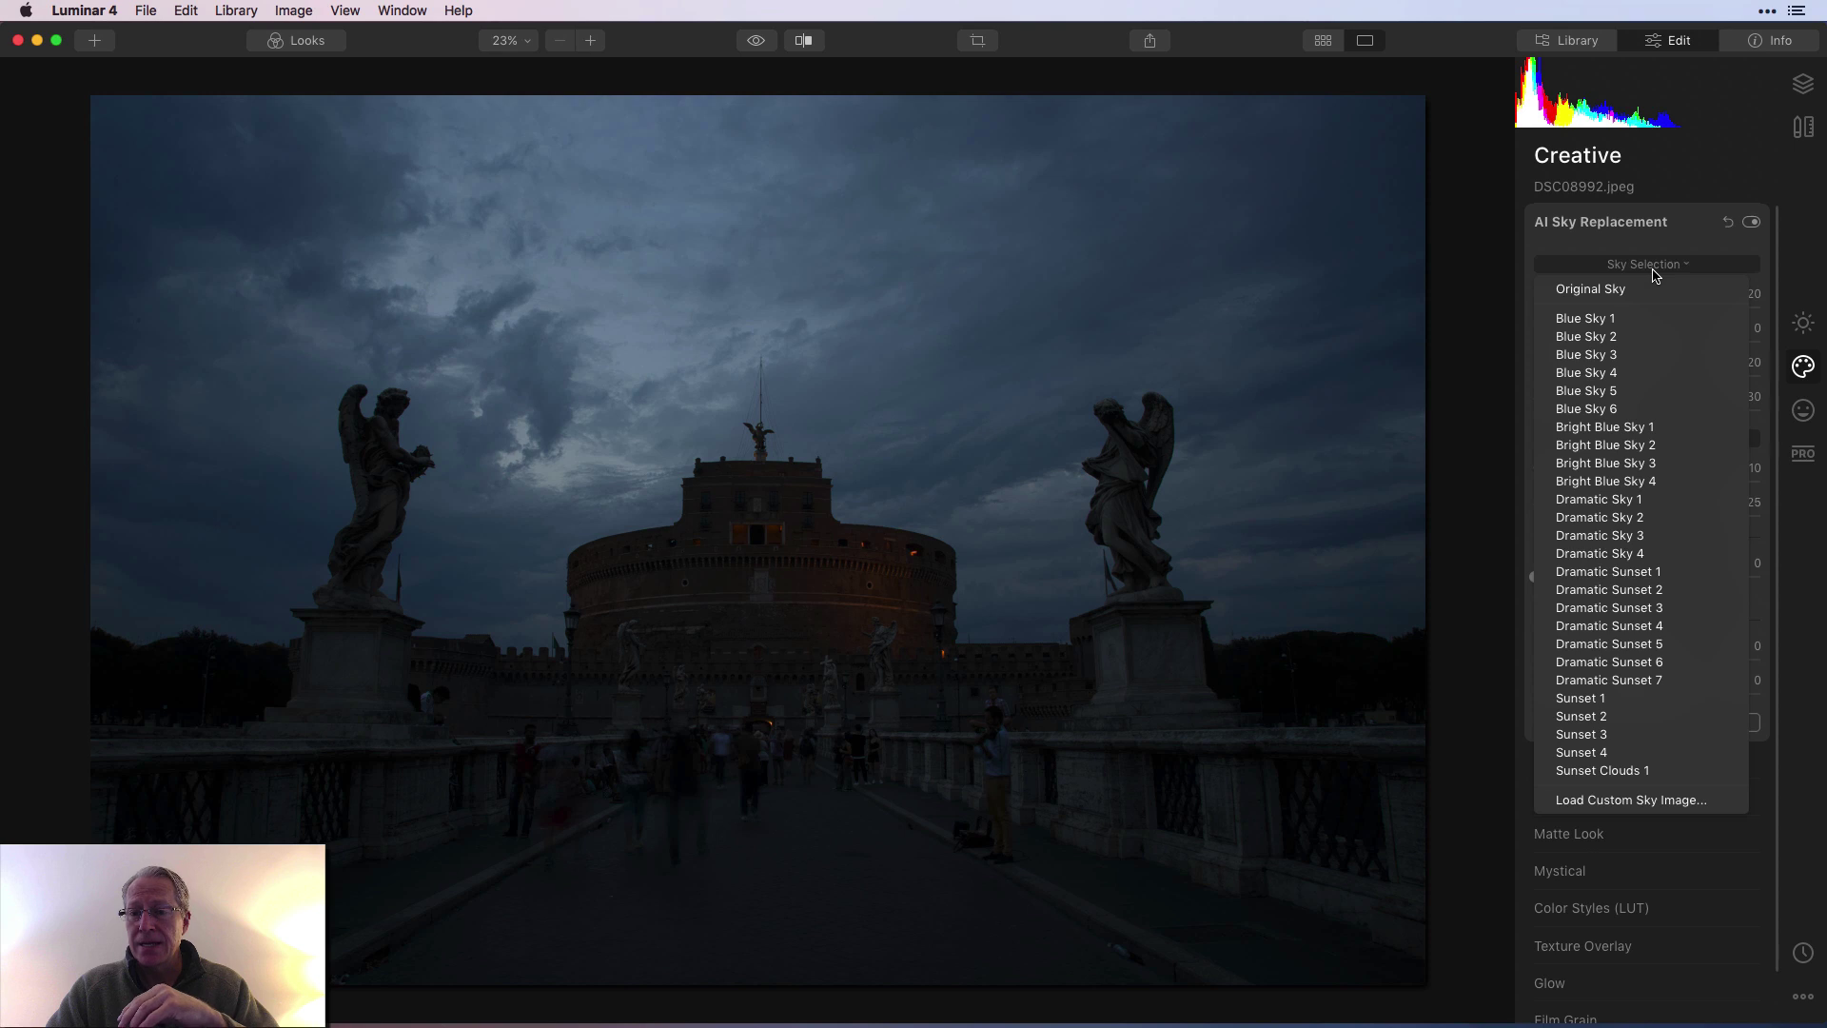
left_click(1619, 800)
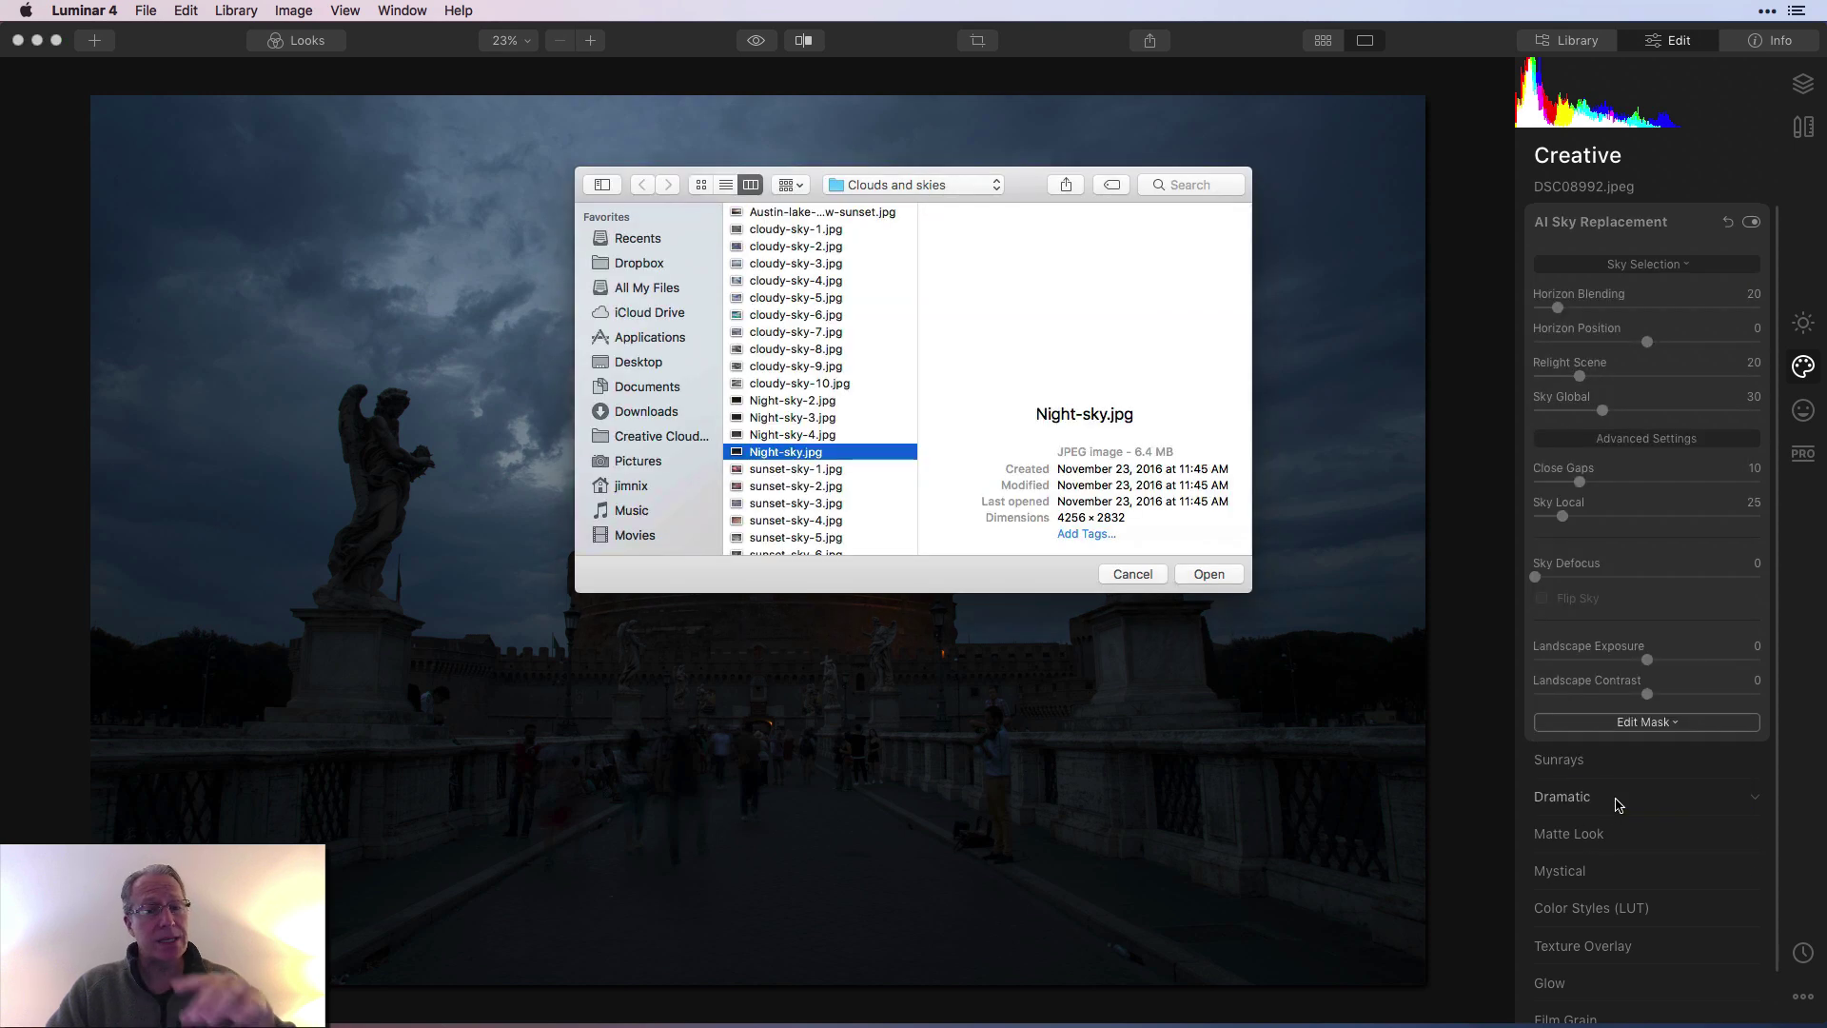
left_click(1208, 574)
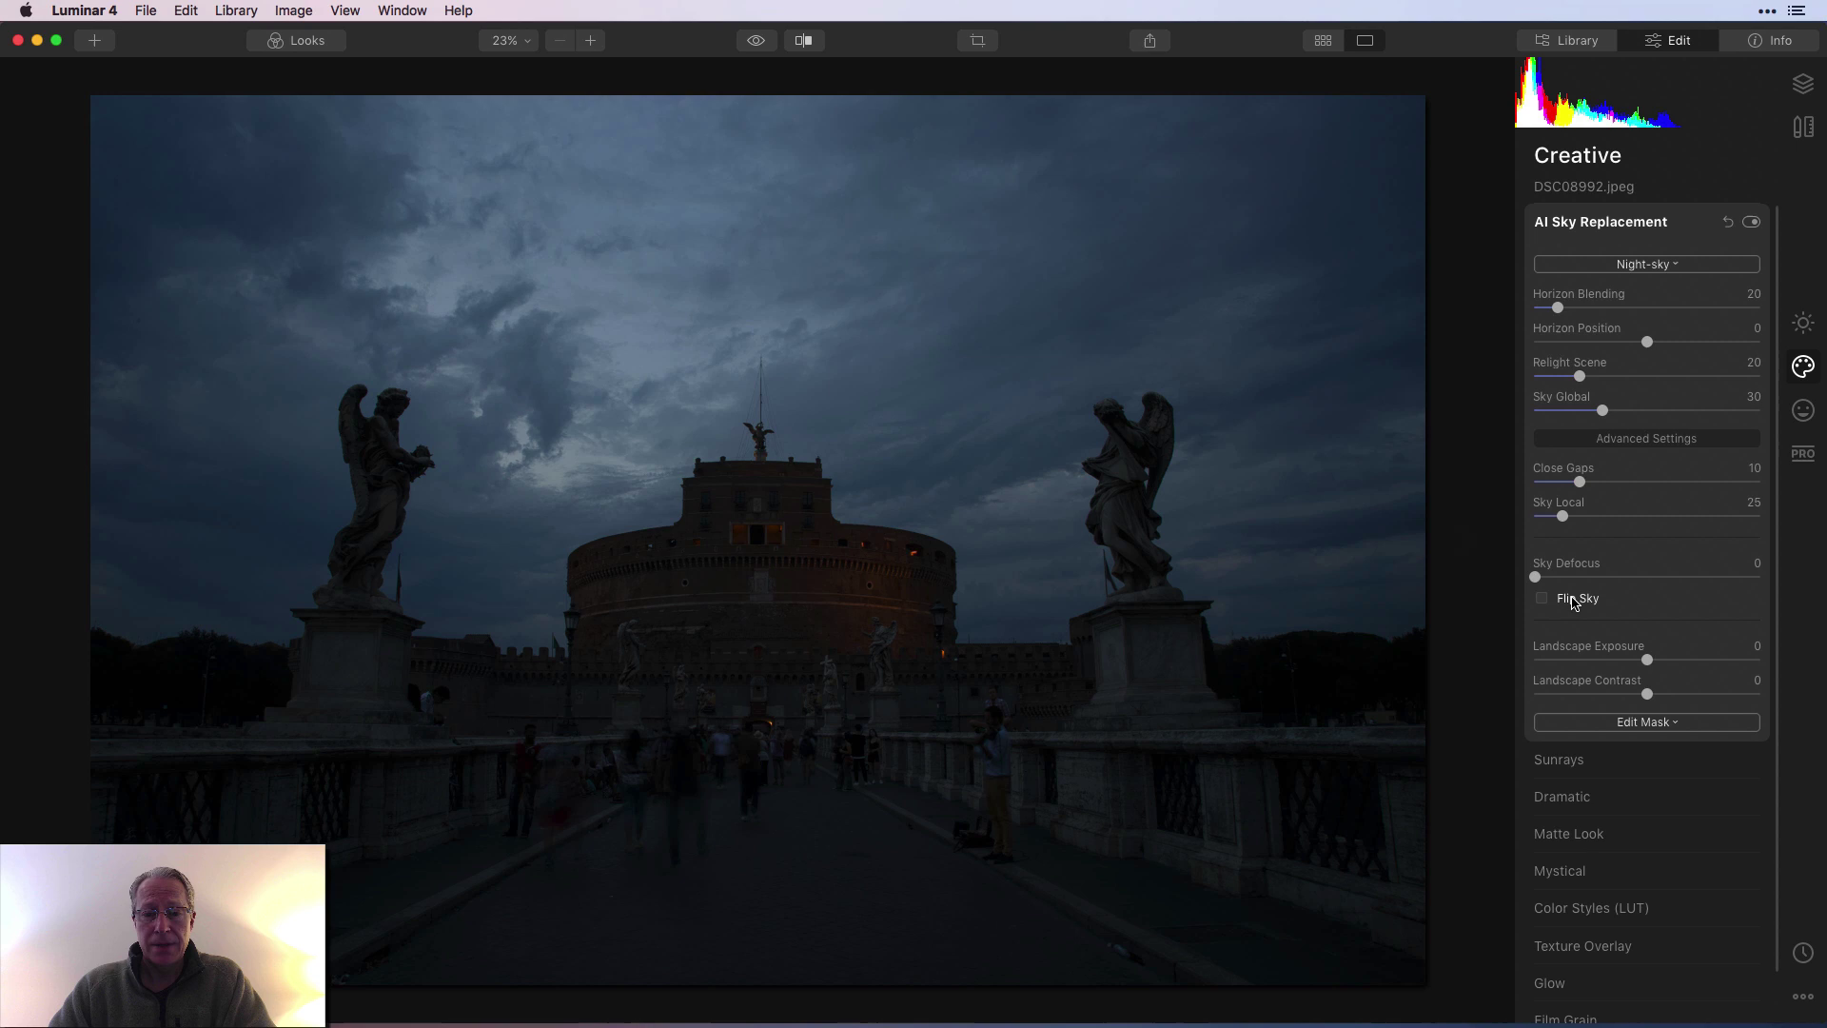
Set the darker castle photo's Horizon Position to -39 and Landscape Exposure to 81, and compare it with the original.
left_click(1600, 345)
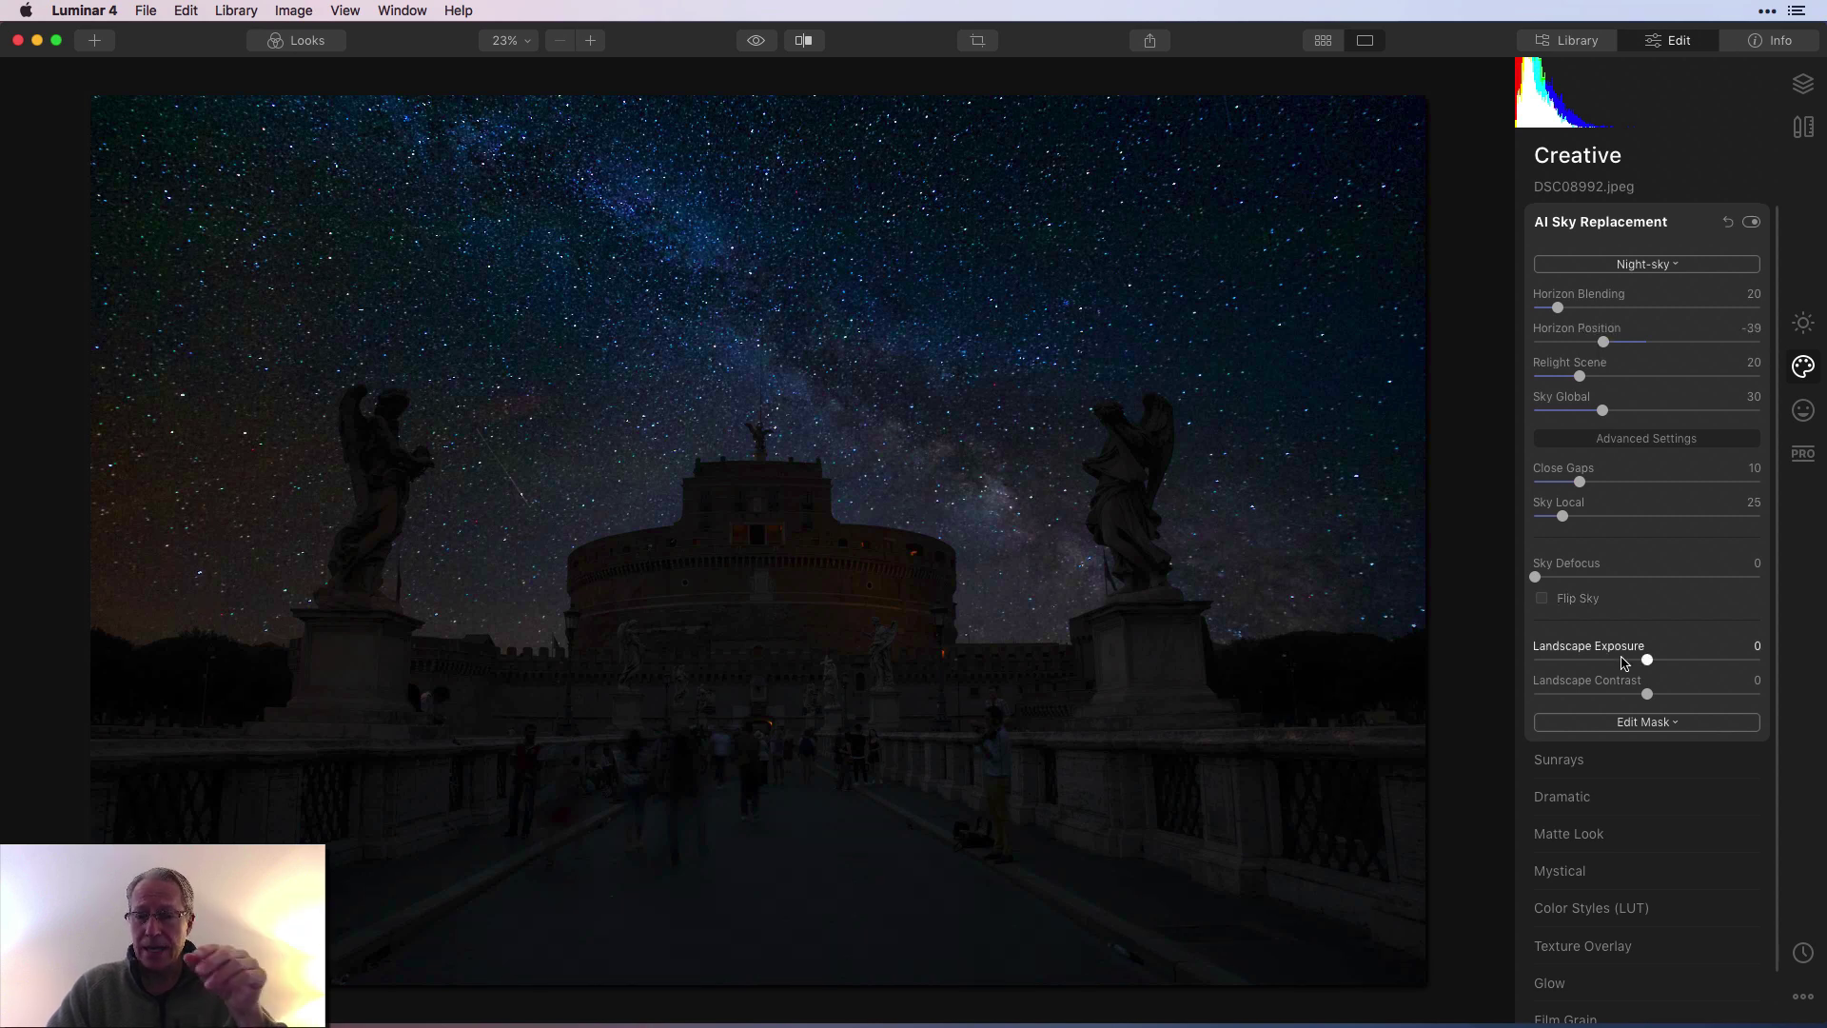
left_click_drag(1680, 666, 1741, 666)
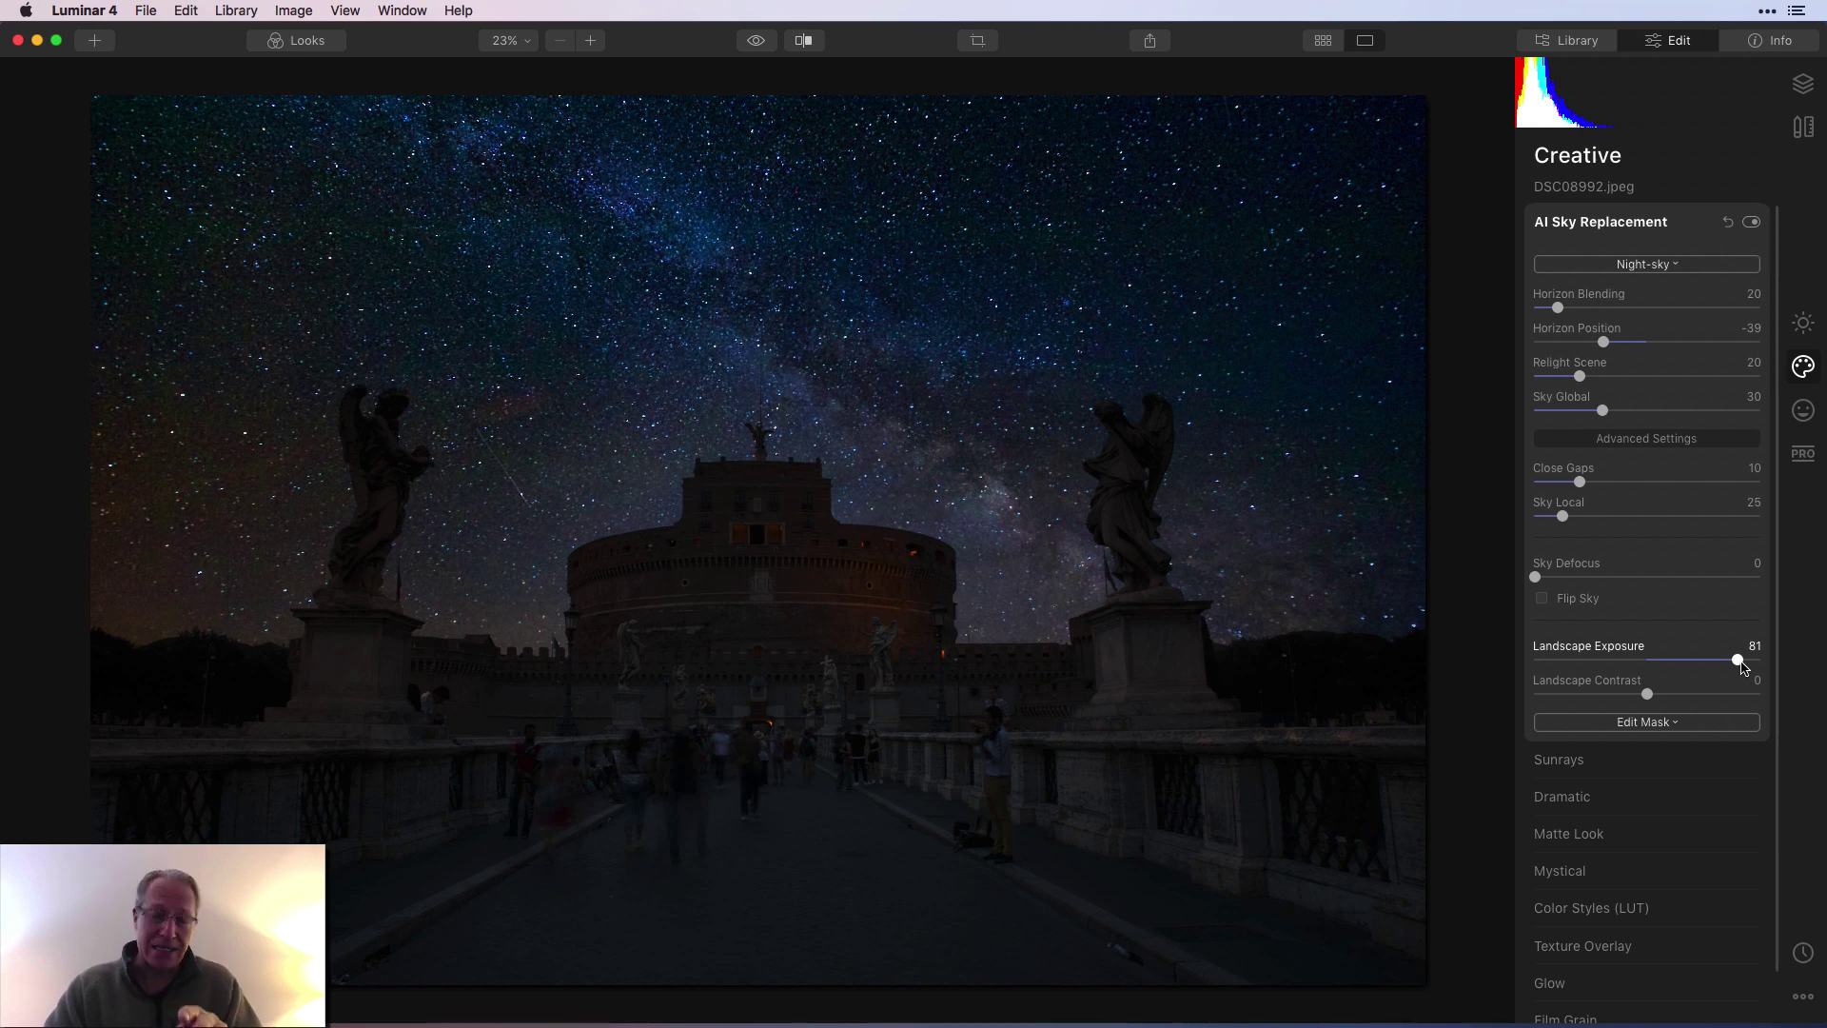
left_click(756, 41)
left_click(756, 41)
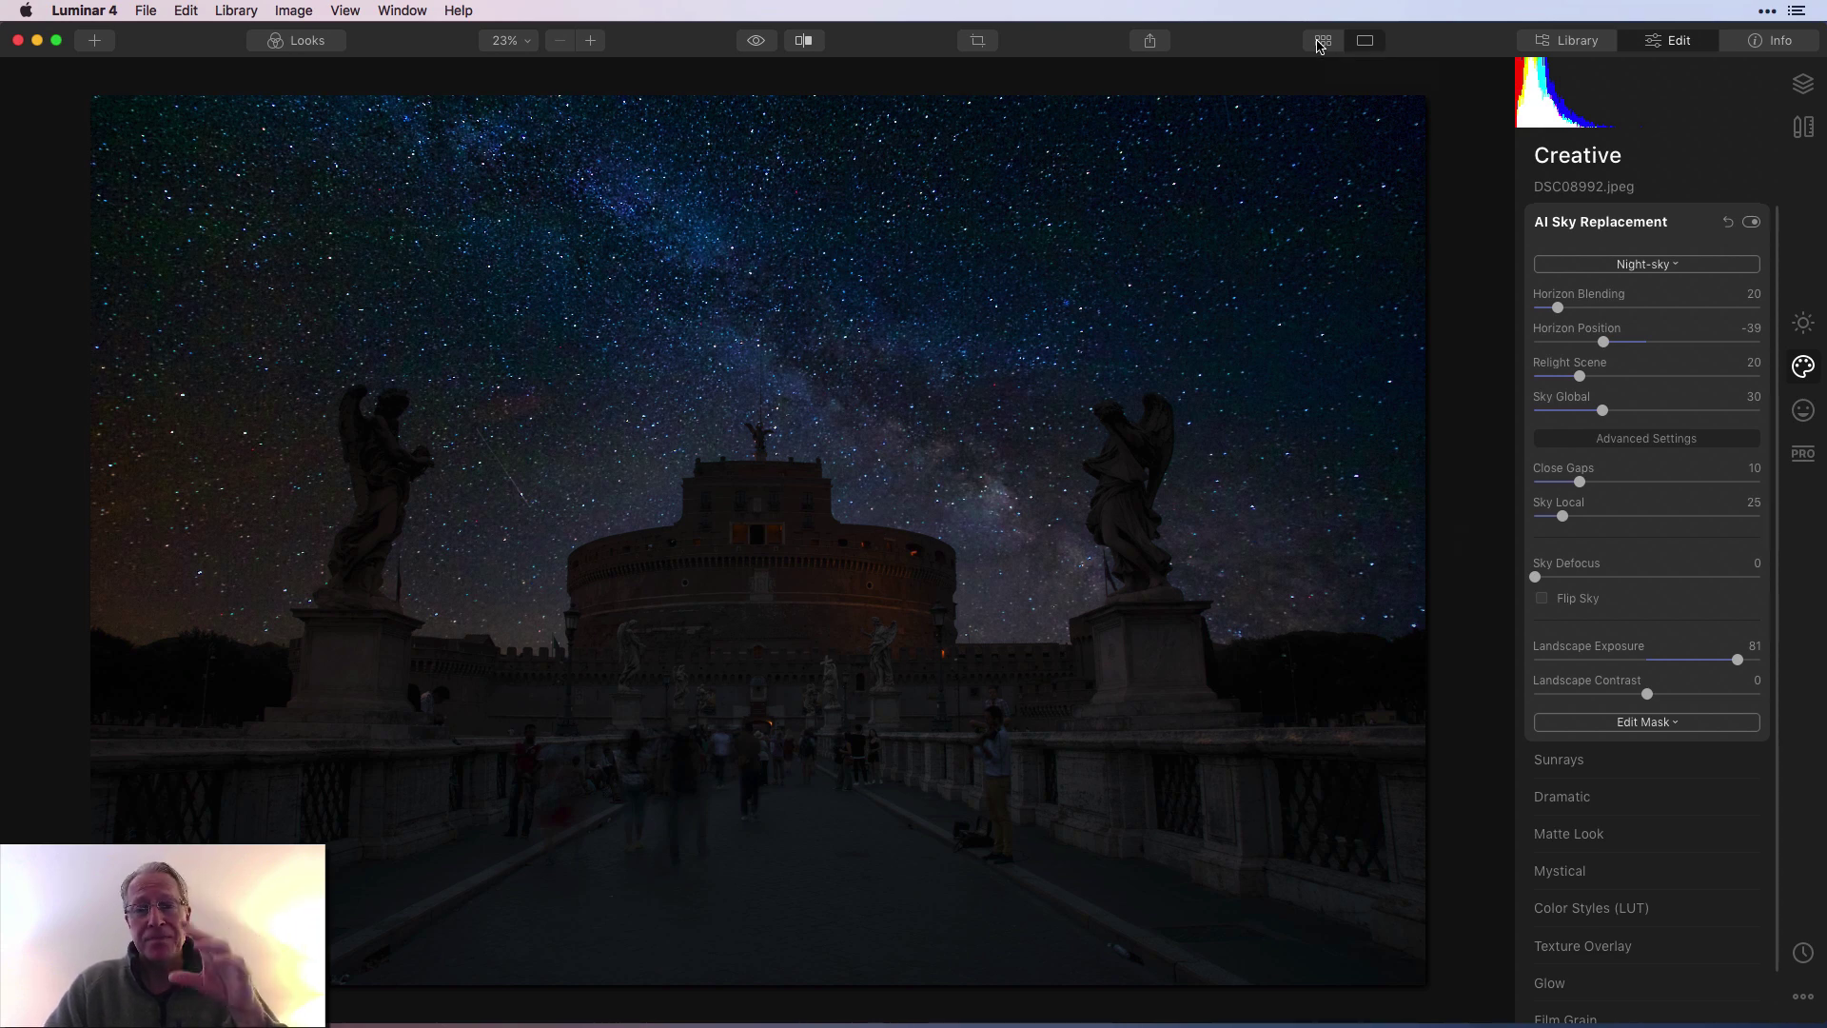
Return to the library and find the night beach photo with the bright moon above the sea rocks.
left_click(1322, 41)
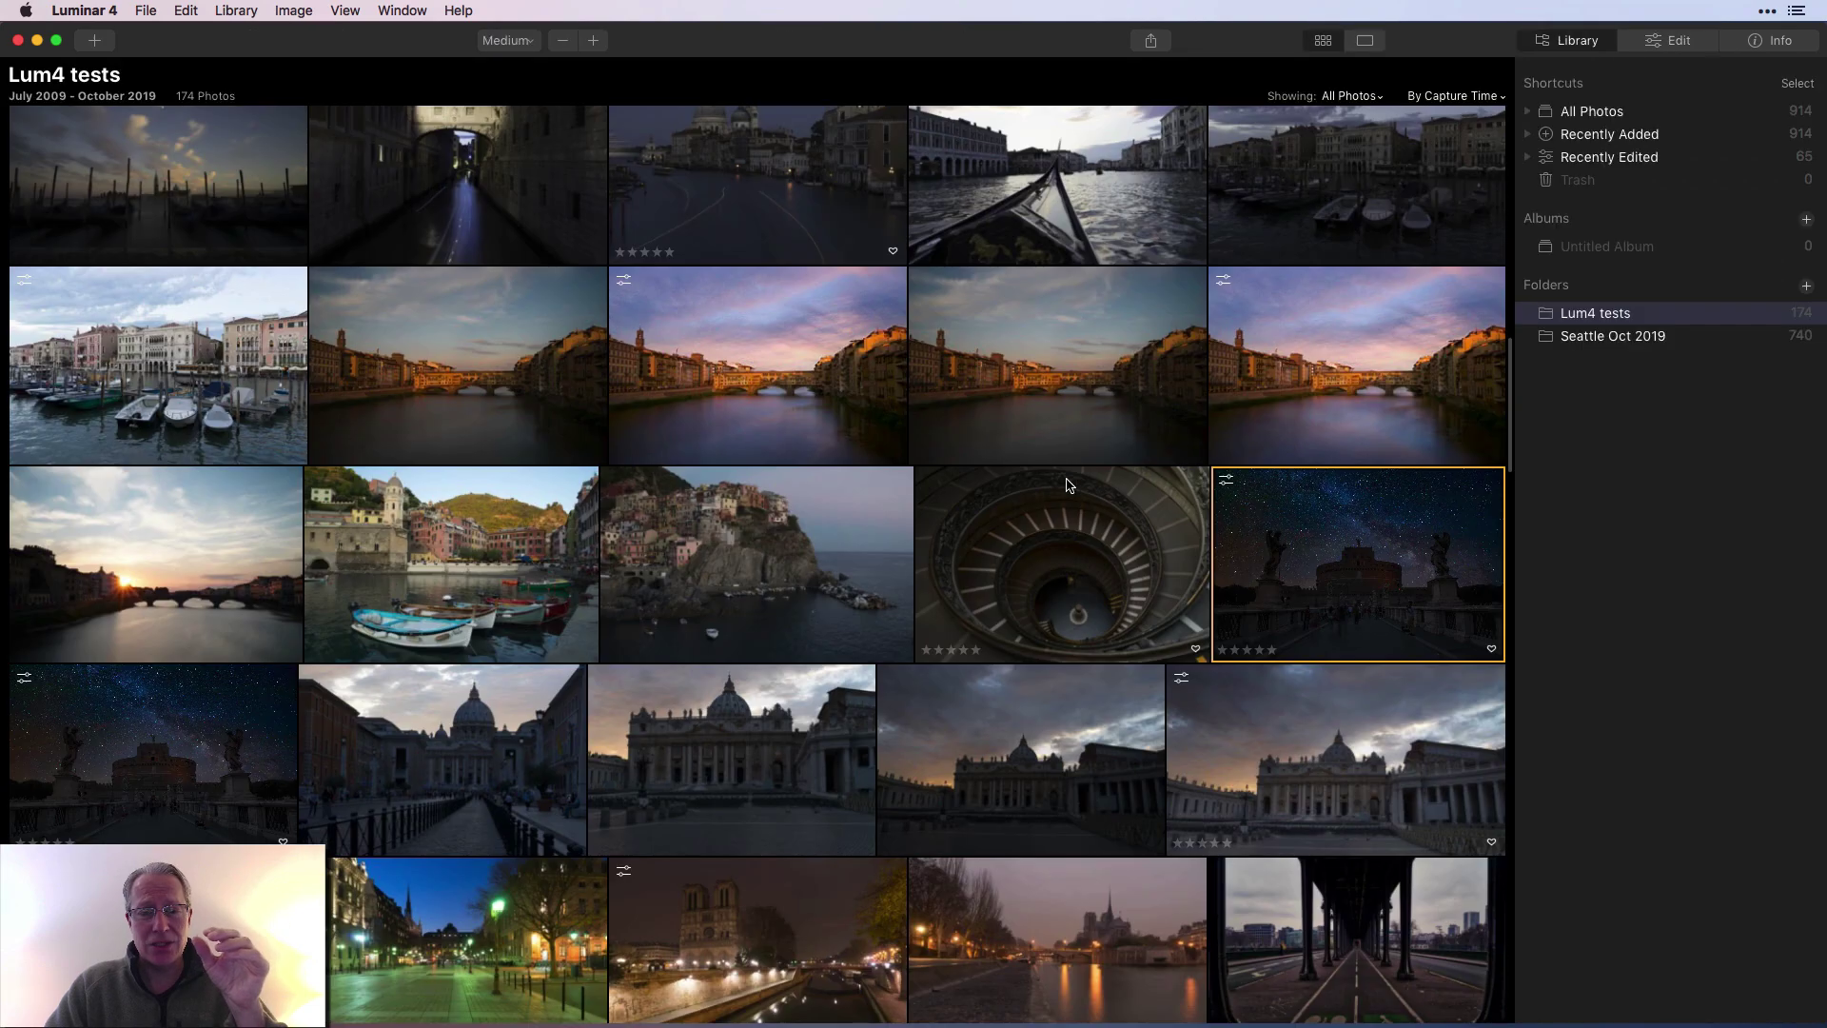
scroll(1068, 485, "down", 10)
scroll(1067, 485, "down", 5)
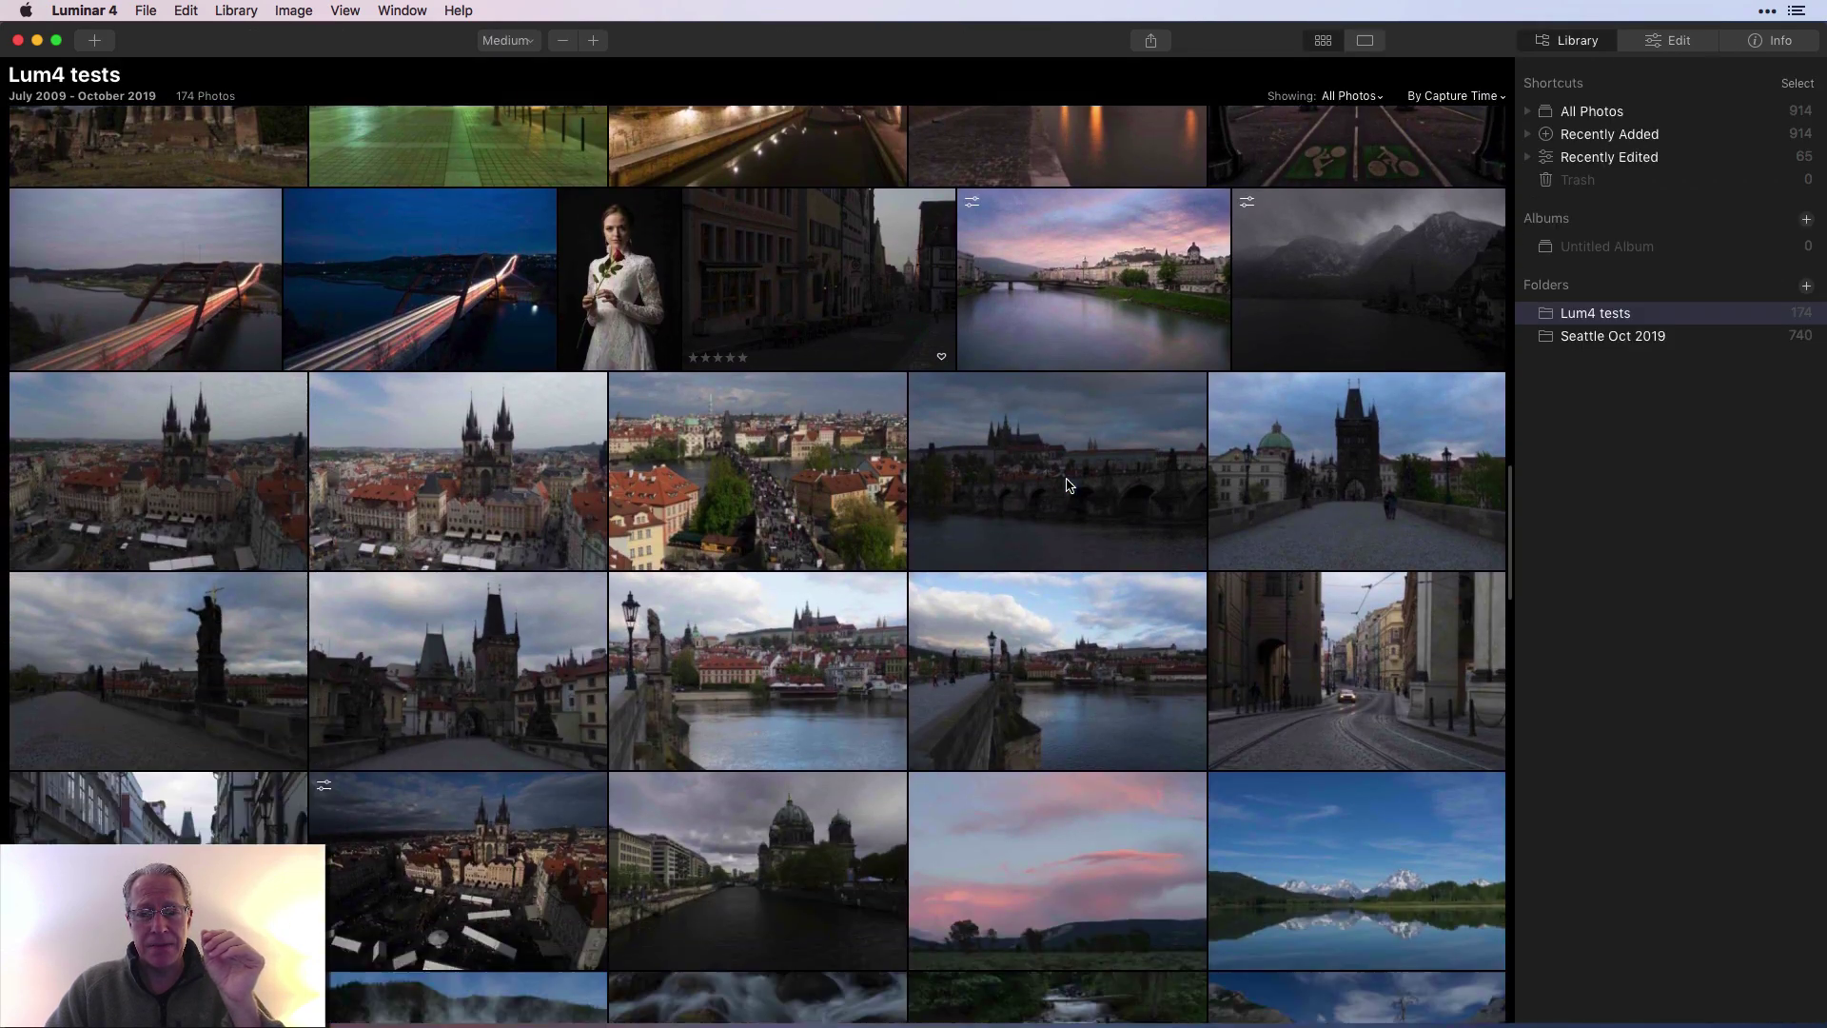
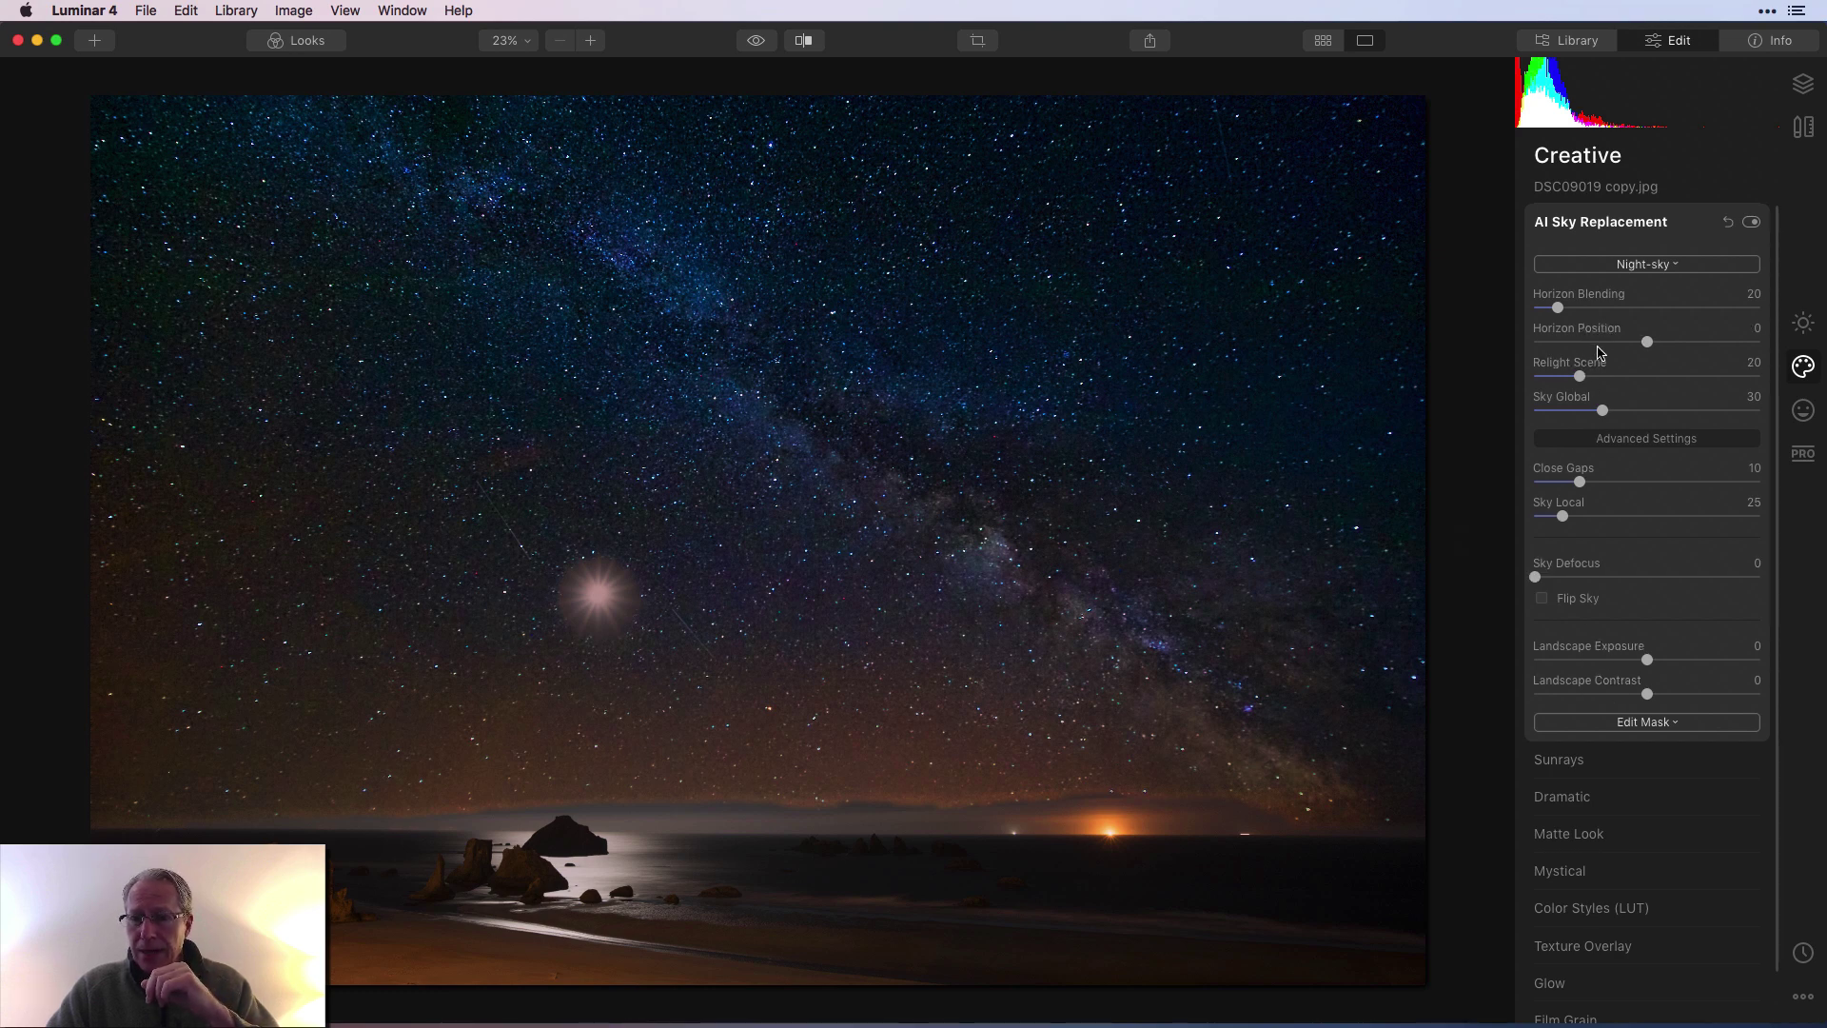
Set the beach photo's sky replacement to Horizon Position -33, Sky Local 159 and Close Gaps 24.
left_click(1607, 343)
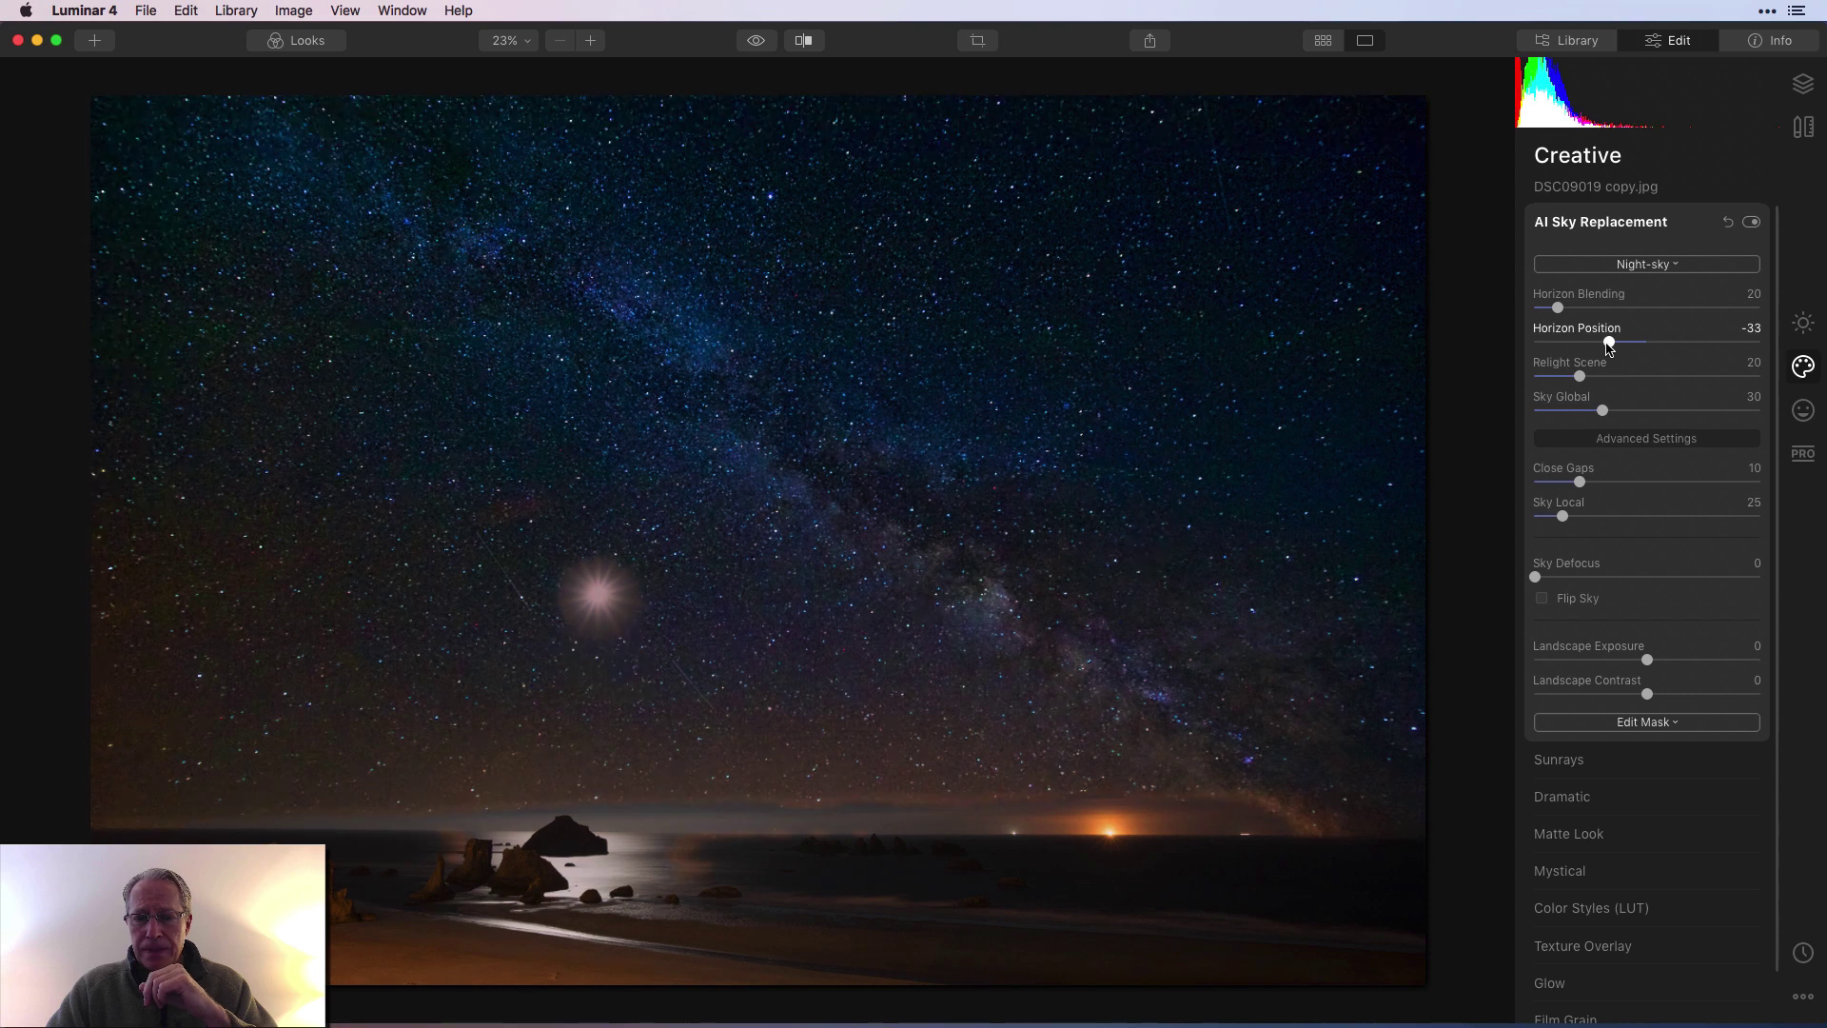
left_click_drag(1562, 516, 1611, 522)
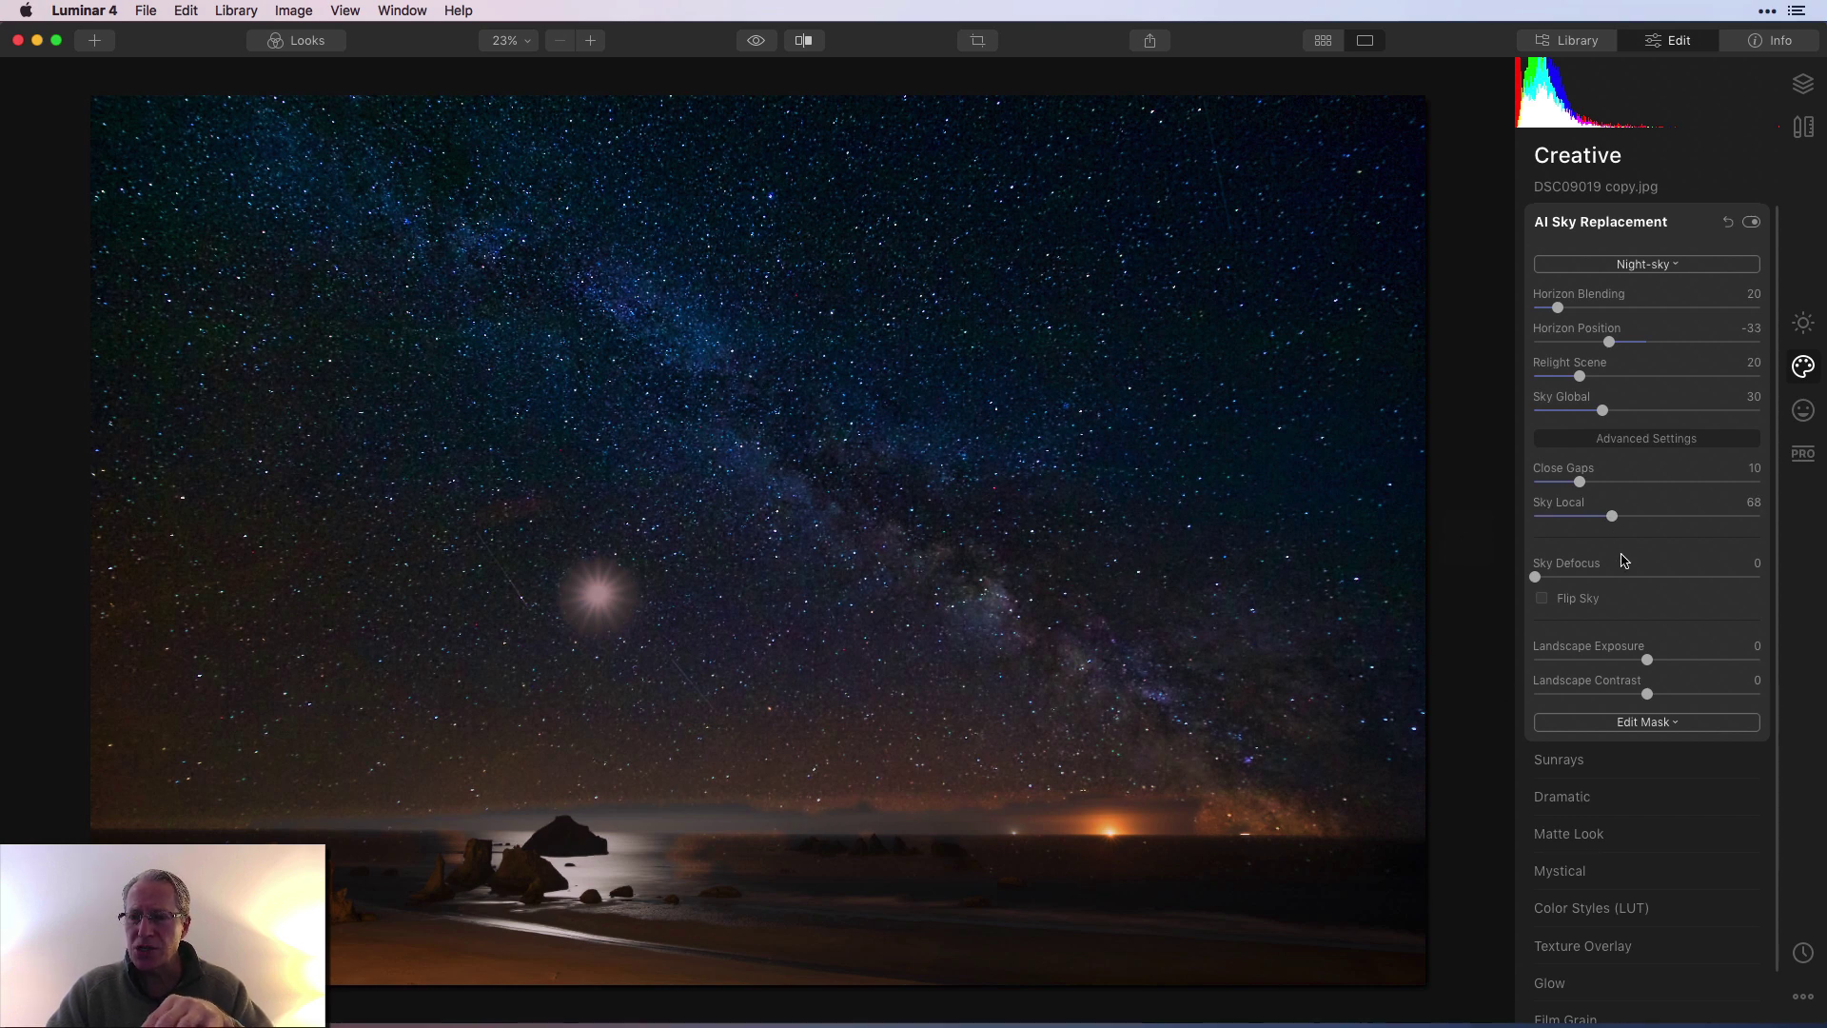
left_click(1650, 521)
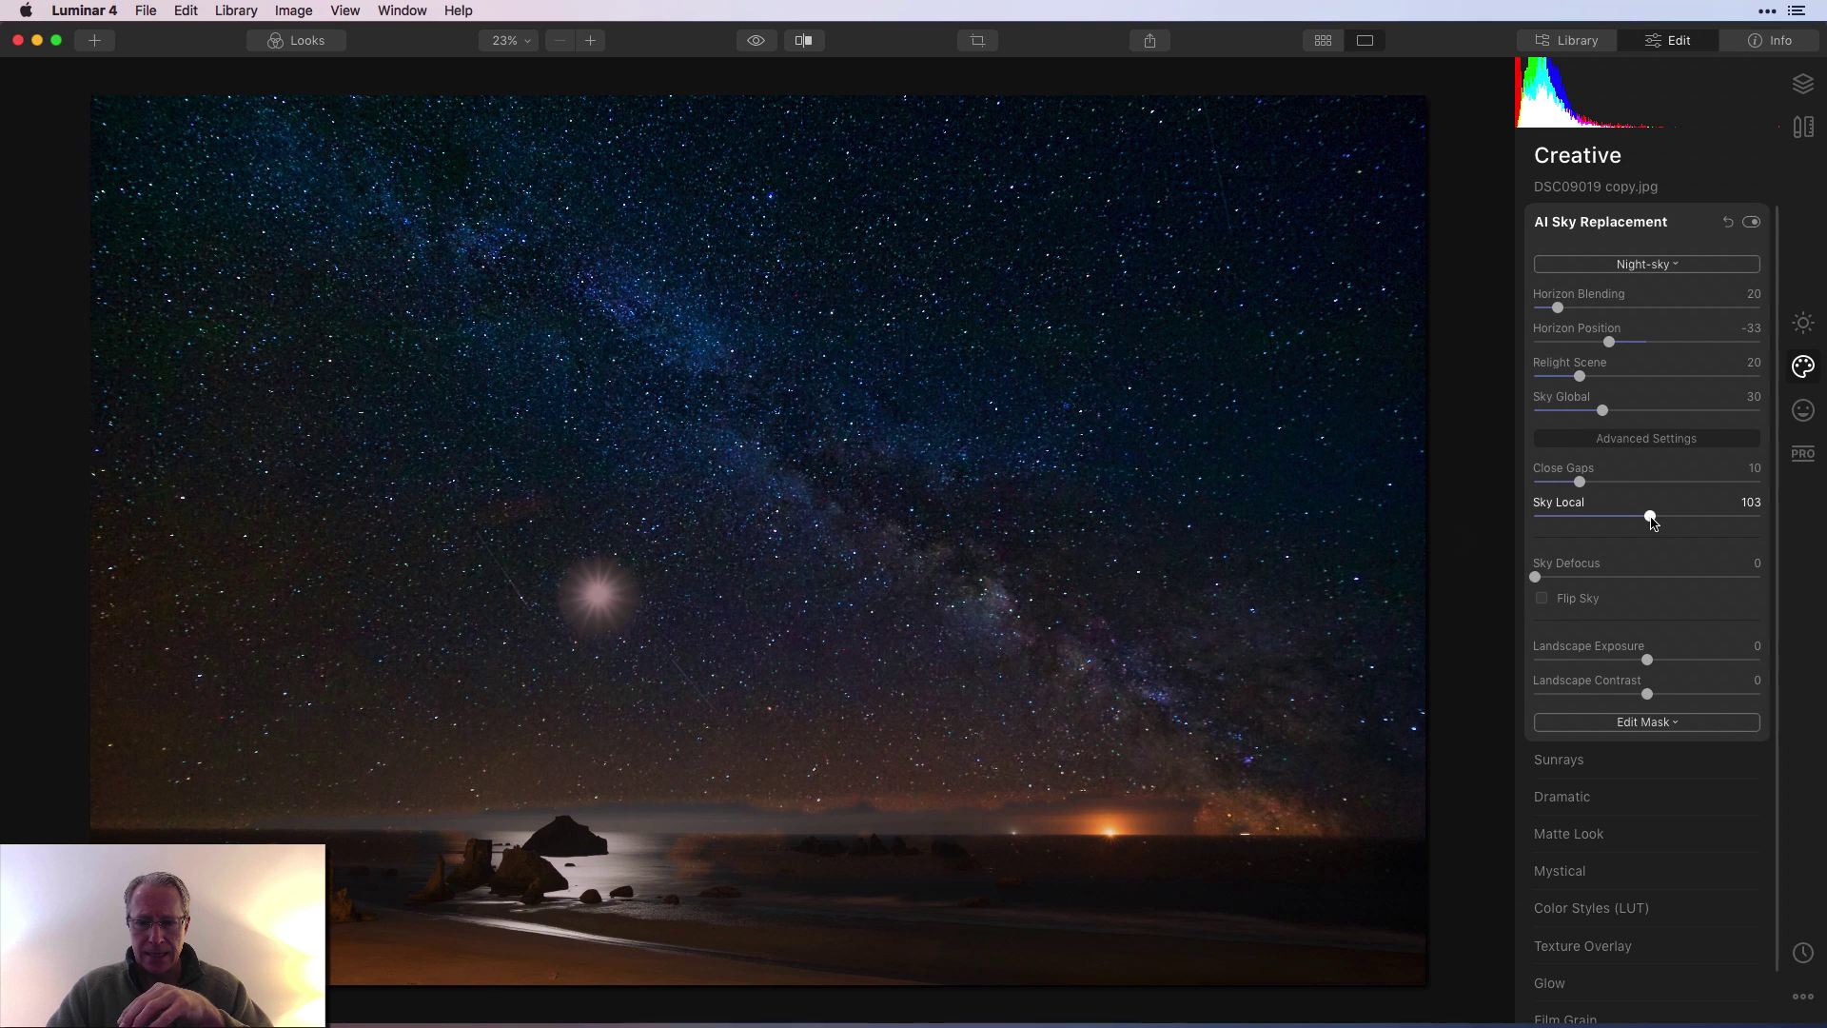
left_click(1692, 523)
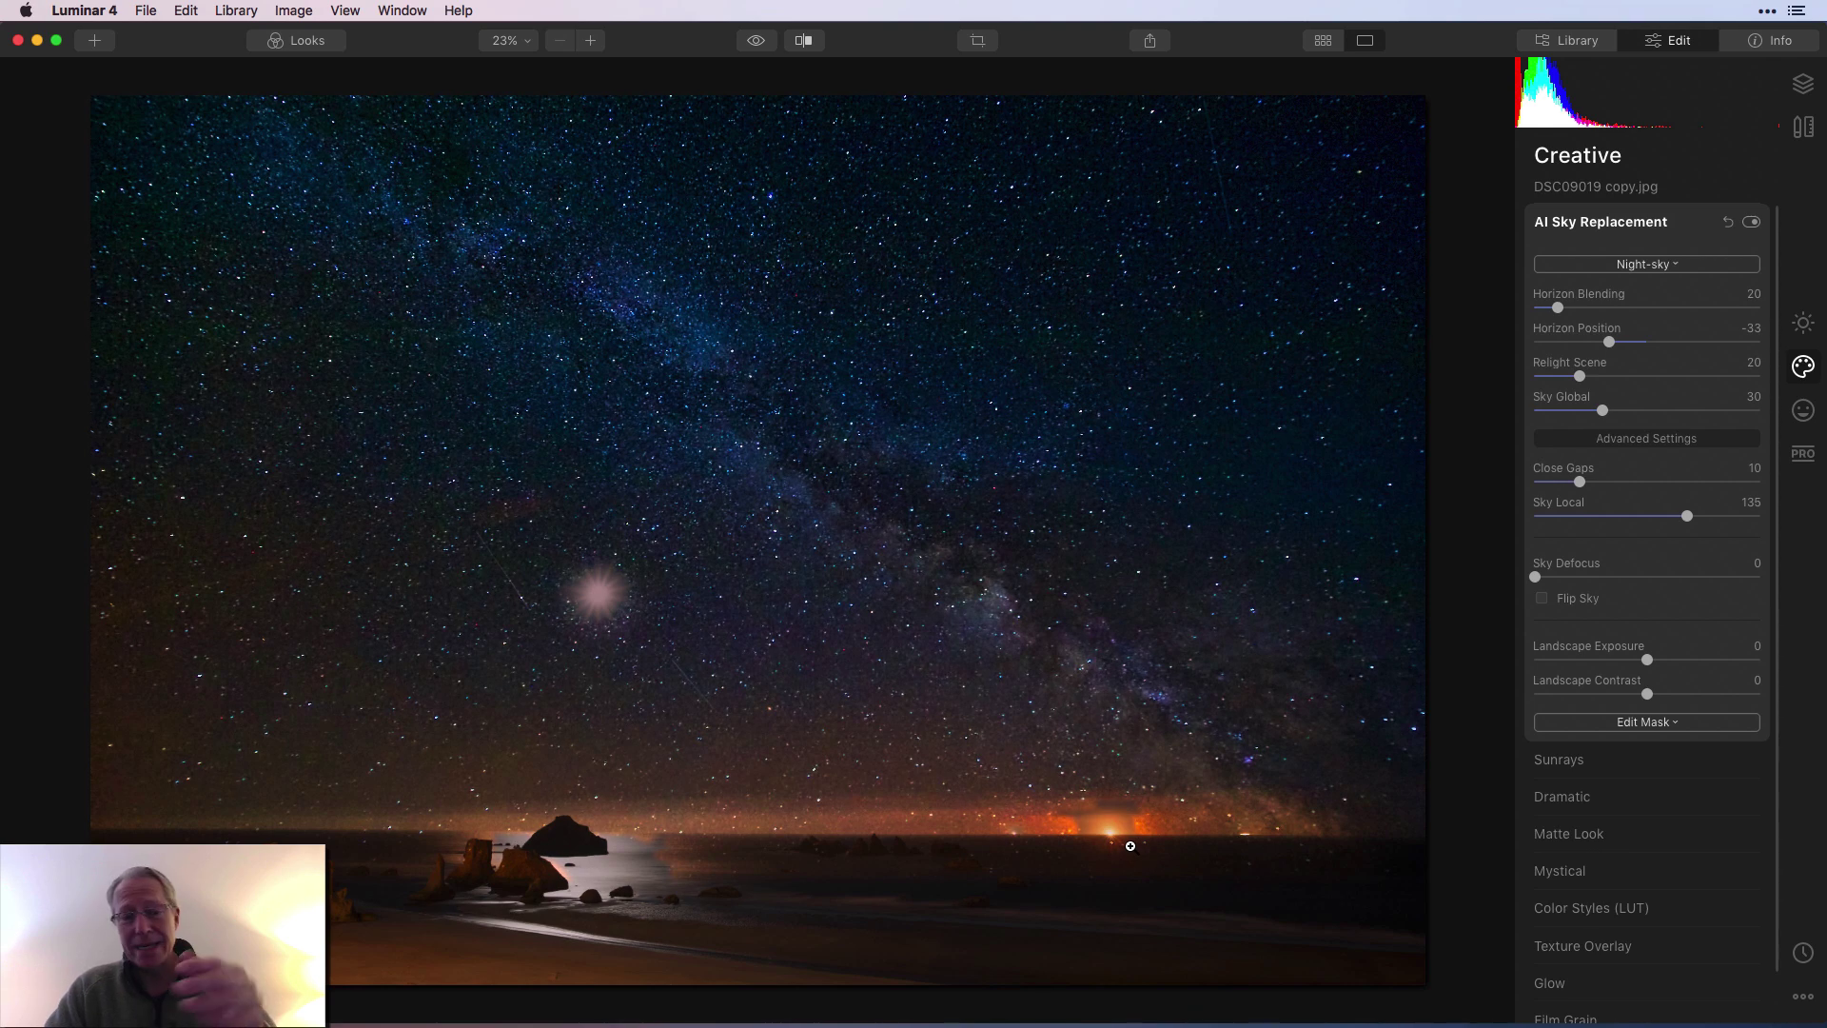
left_click(1717, 520)
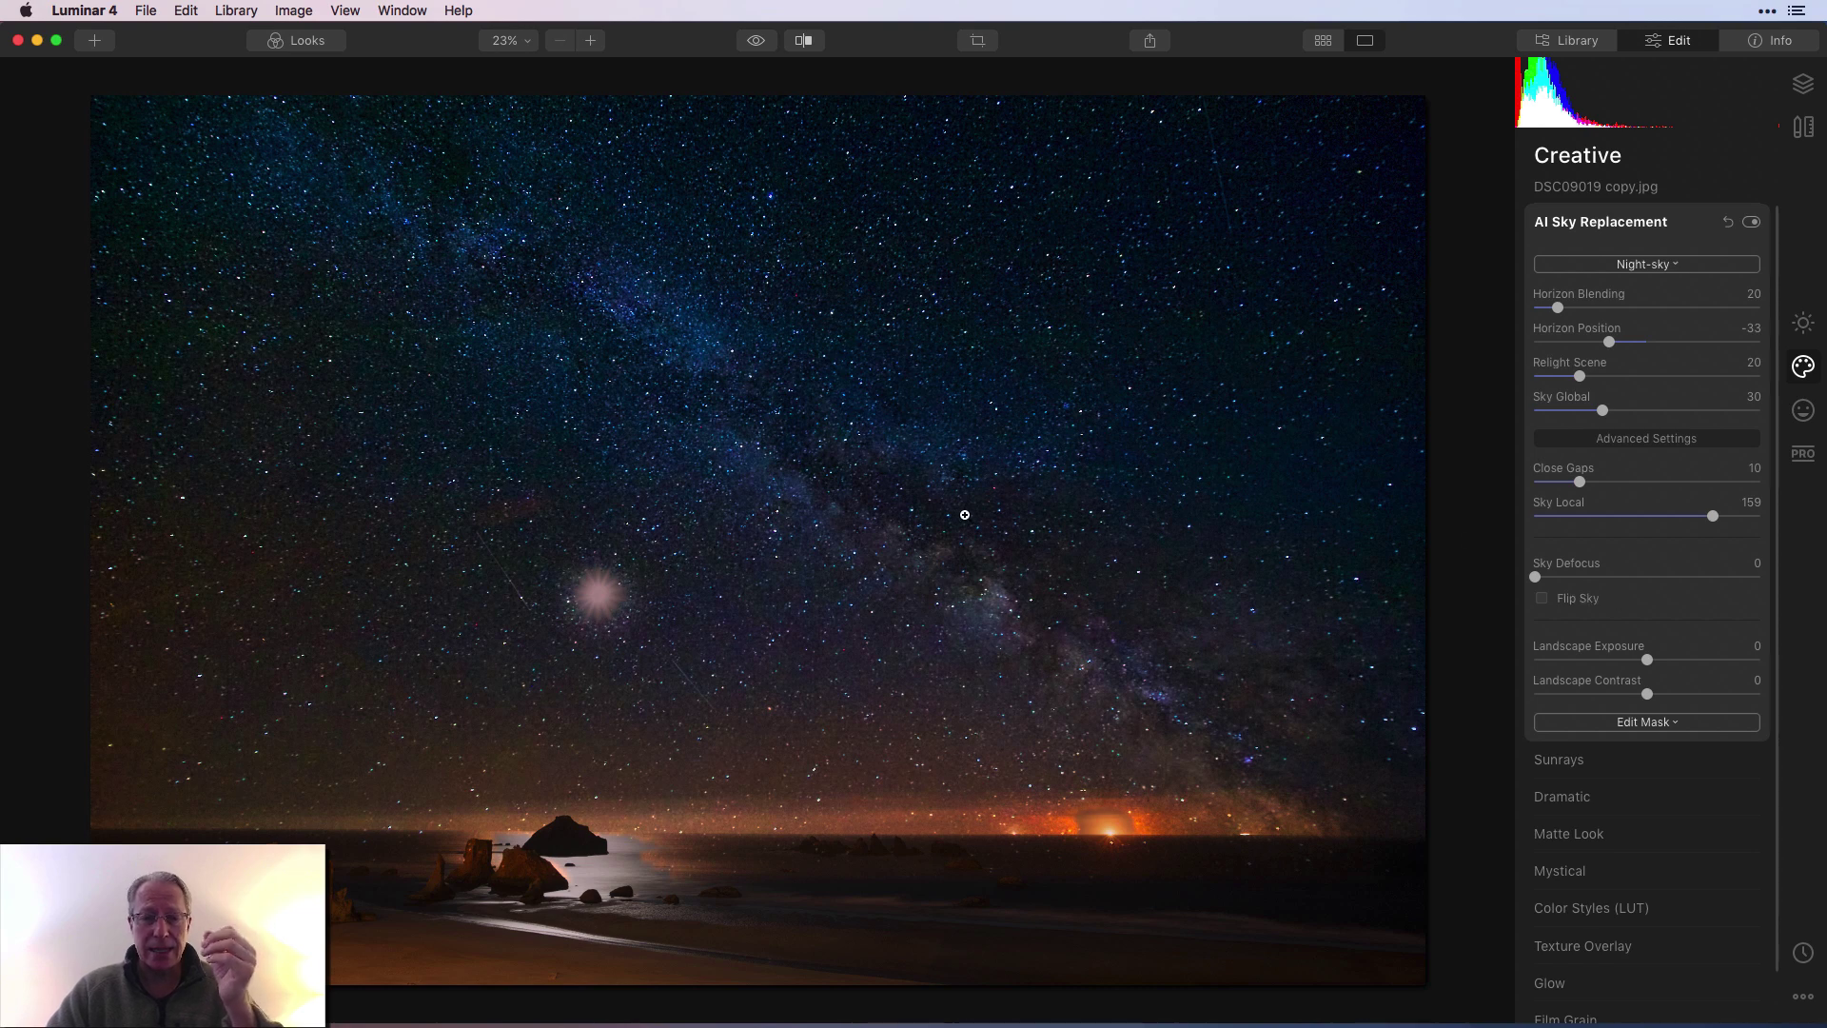
left_click_drag(1579, 482, 1646, 485)
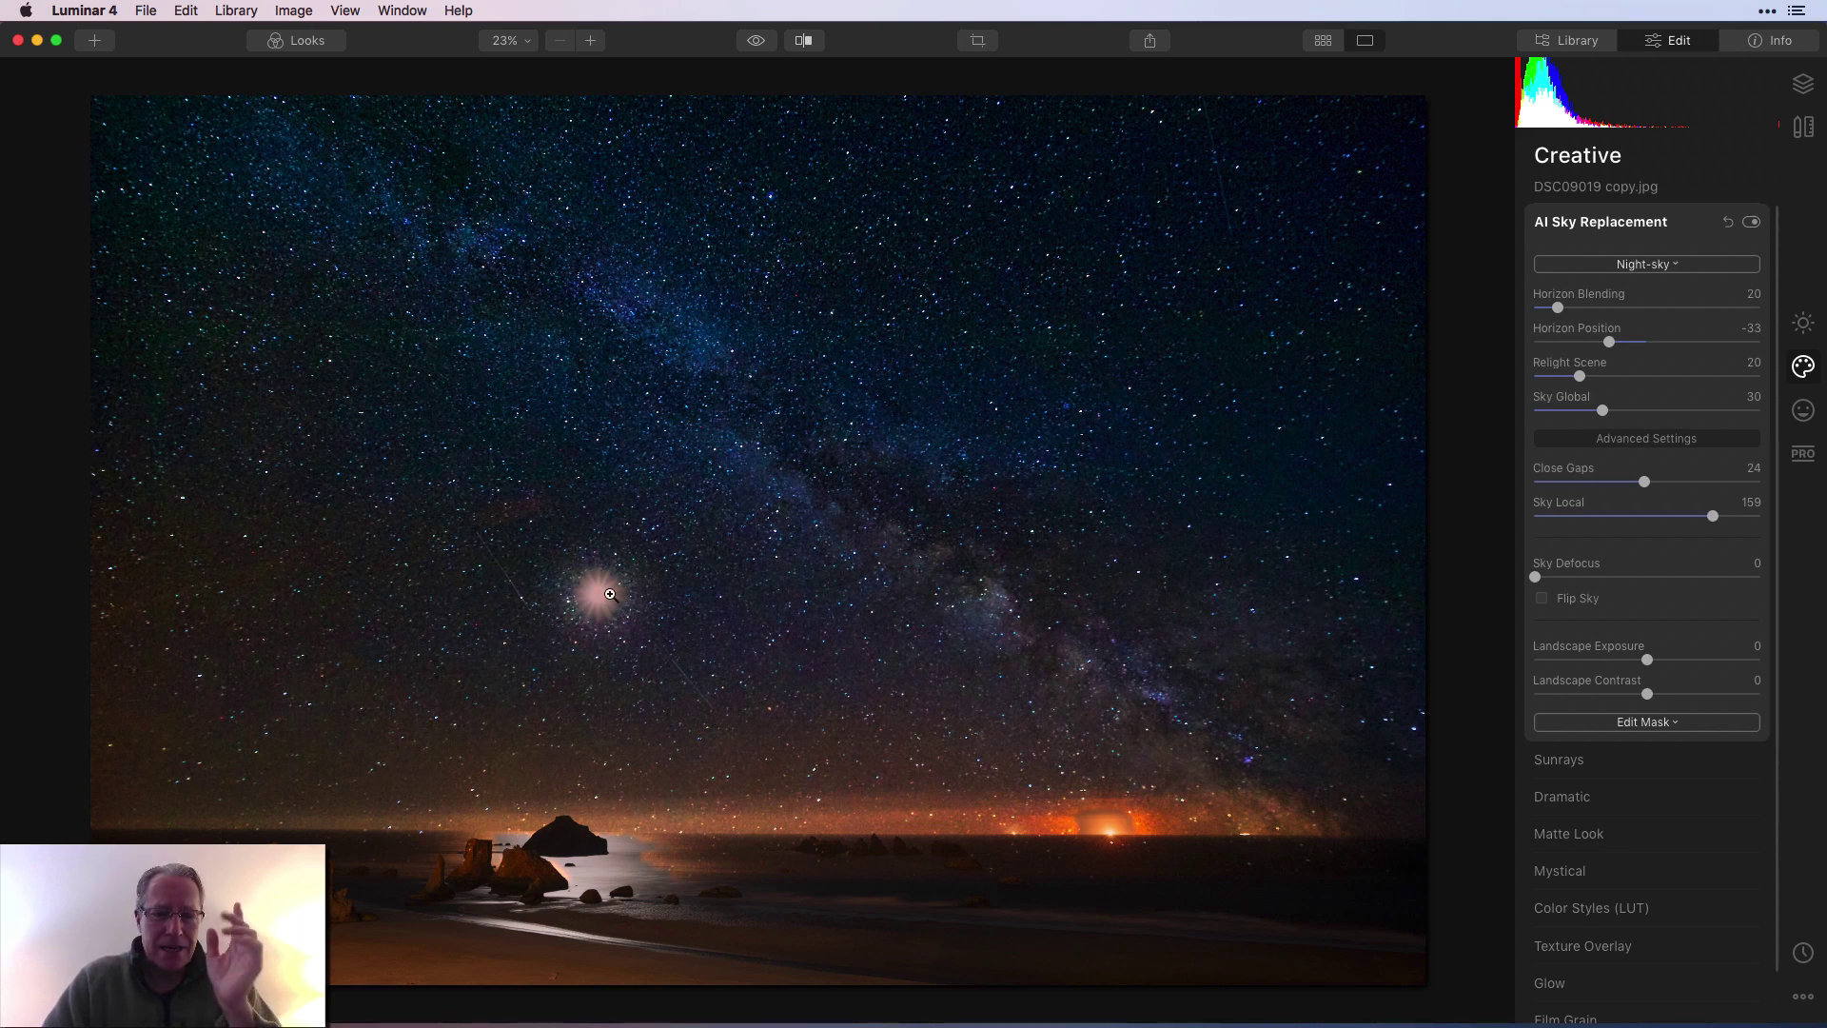
Erase the sky replacement over the moon with a mask brush of size 40 and finish the mask.
left_click(1589, 723)
left_click(1595, 750)
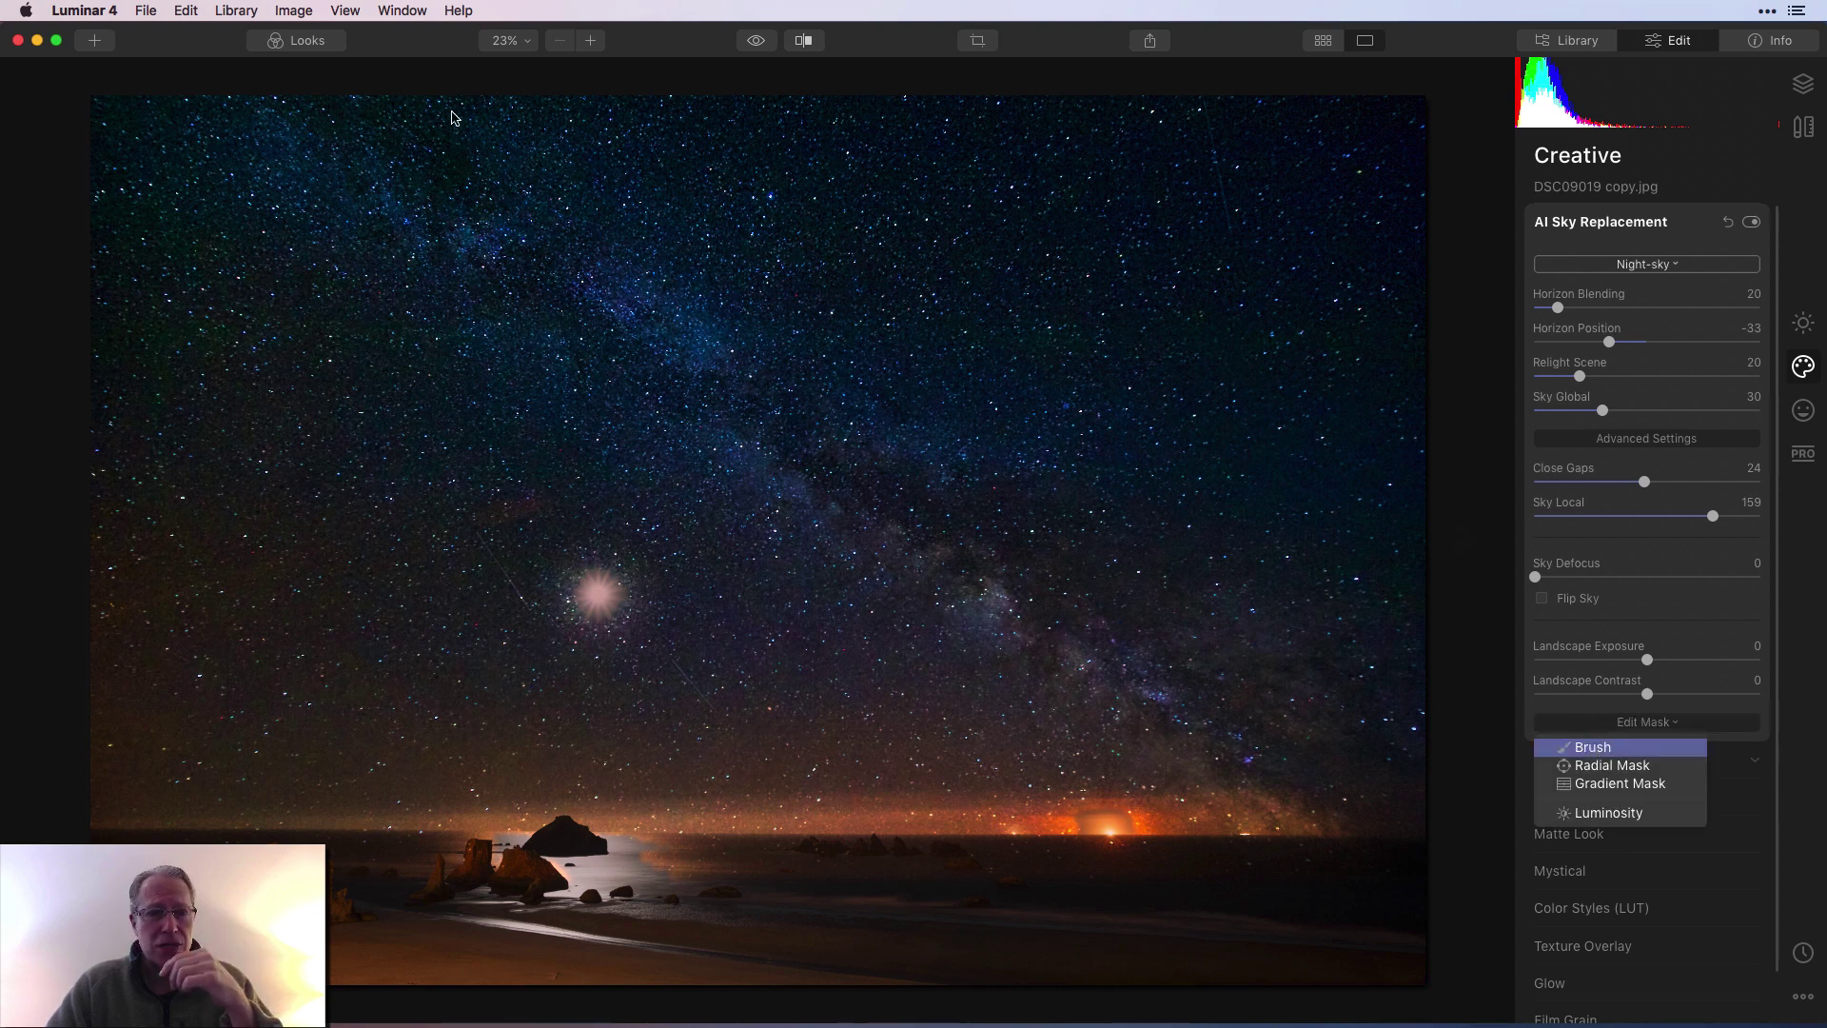
left_click(324, 73)
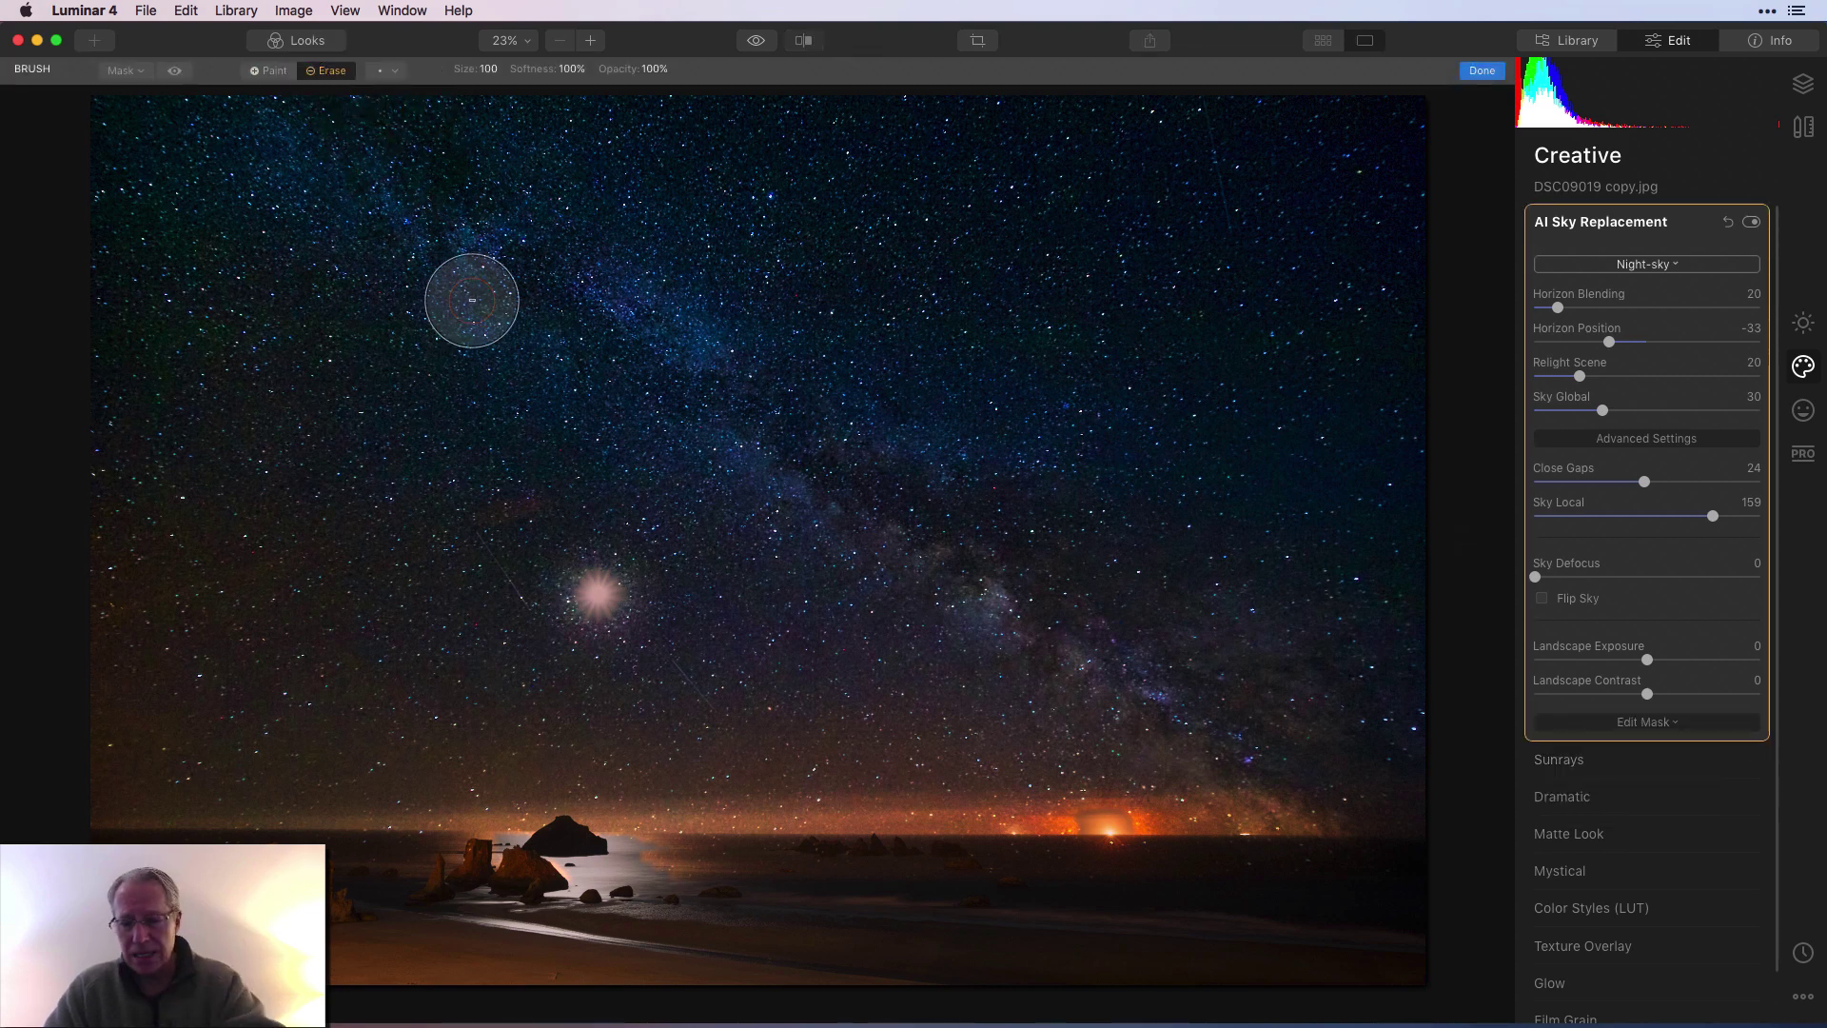
key("bracketleft")
key("bracketleft")
mouse_move(590, 596)
left_mouse_down()
mouse_move(628, 584)
mouse_move(546, 571)
mouse_move(623, 576)
mouse_move(551, 615)
mouse_move(650, 603)
mouse_move(529, 582)
mouse_move(648, 590)
mouse_move(556, 556)
left_mouse_up()
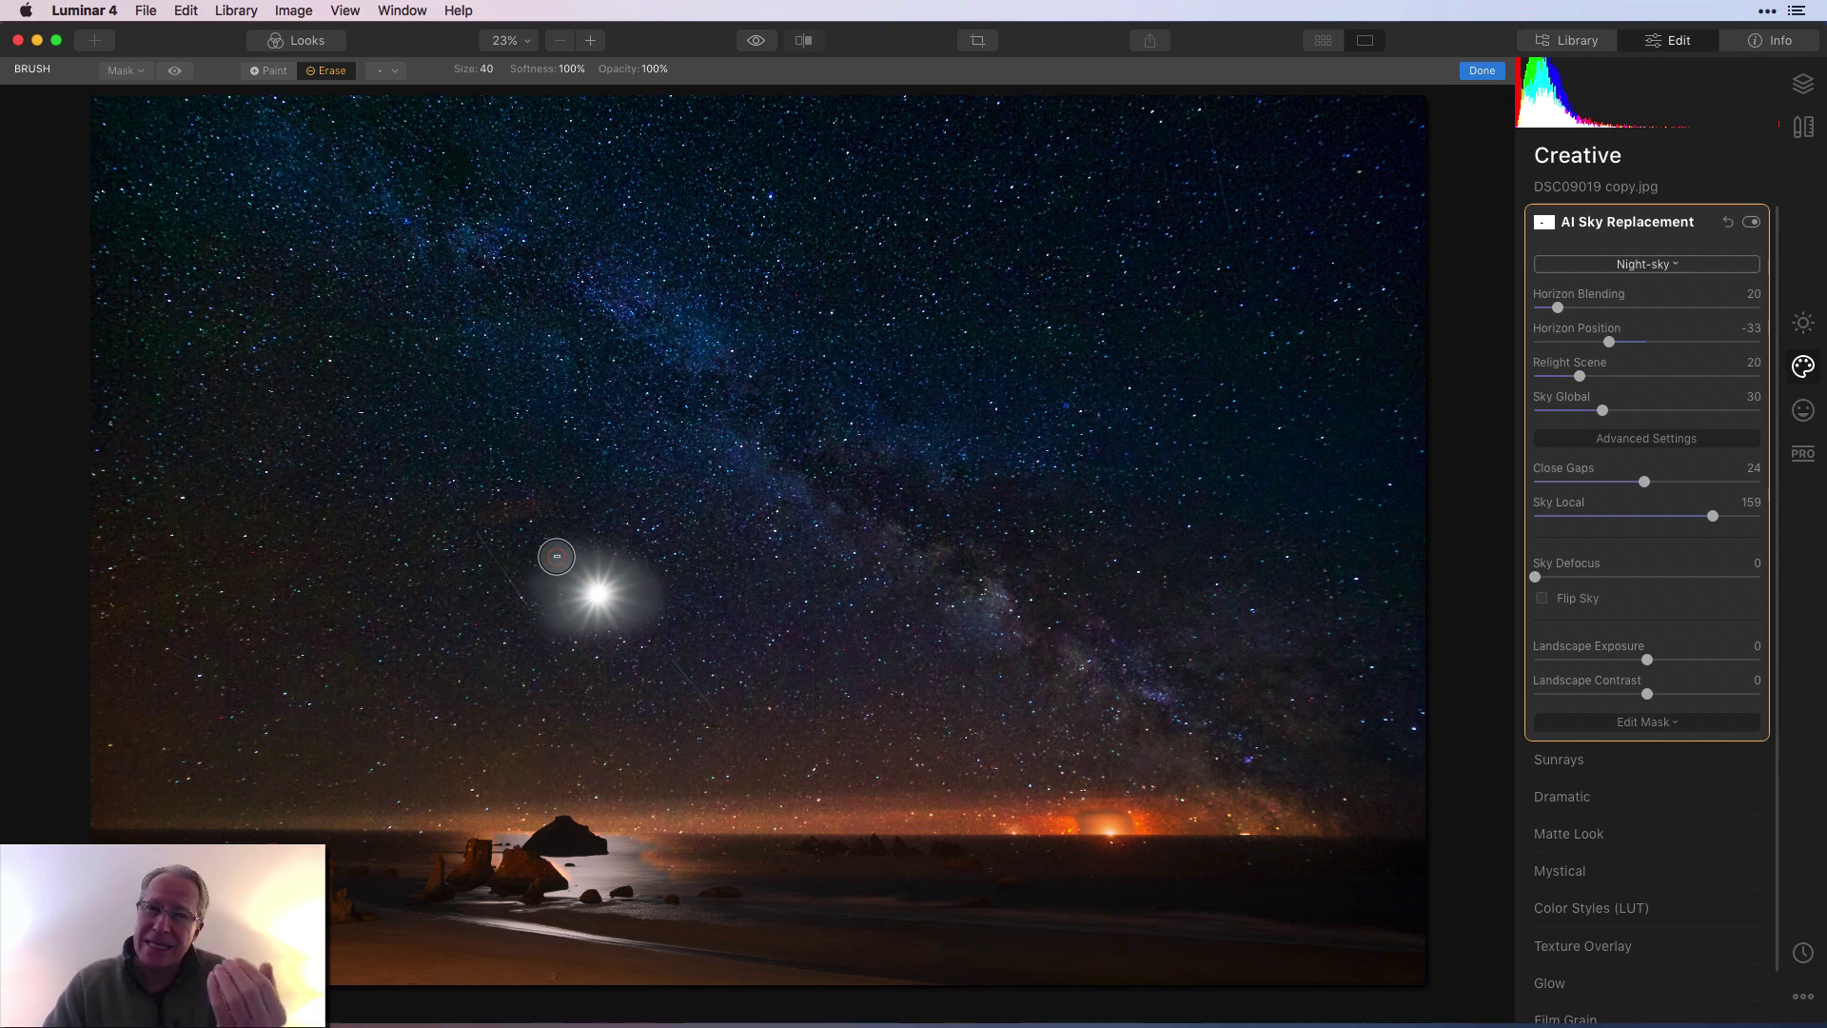
left_click(1480, 70)
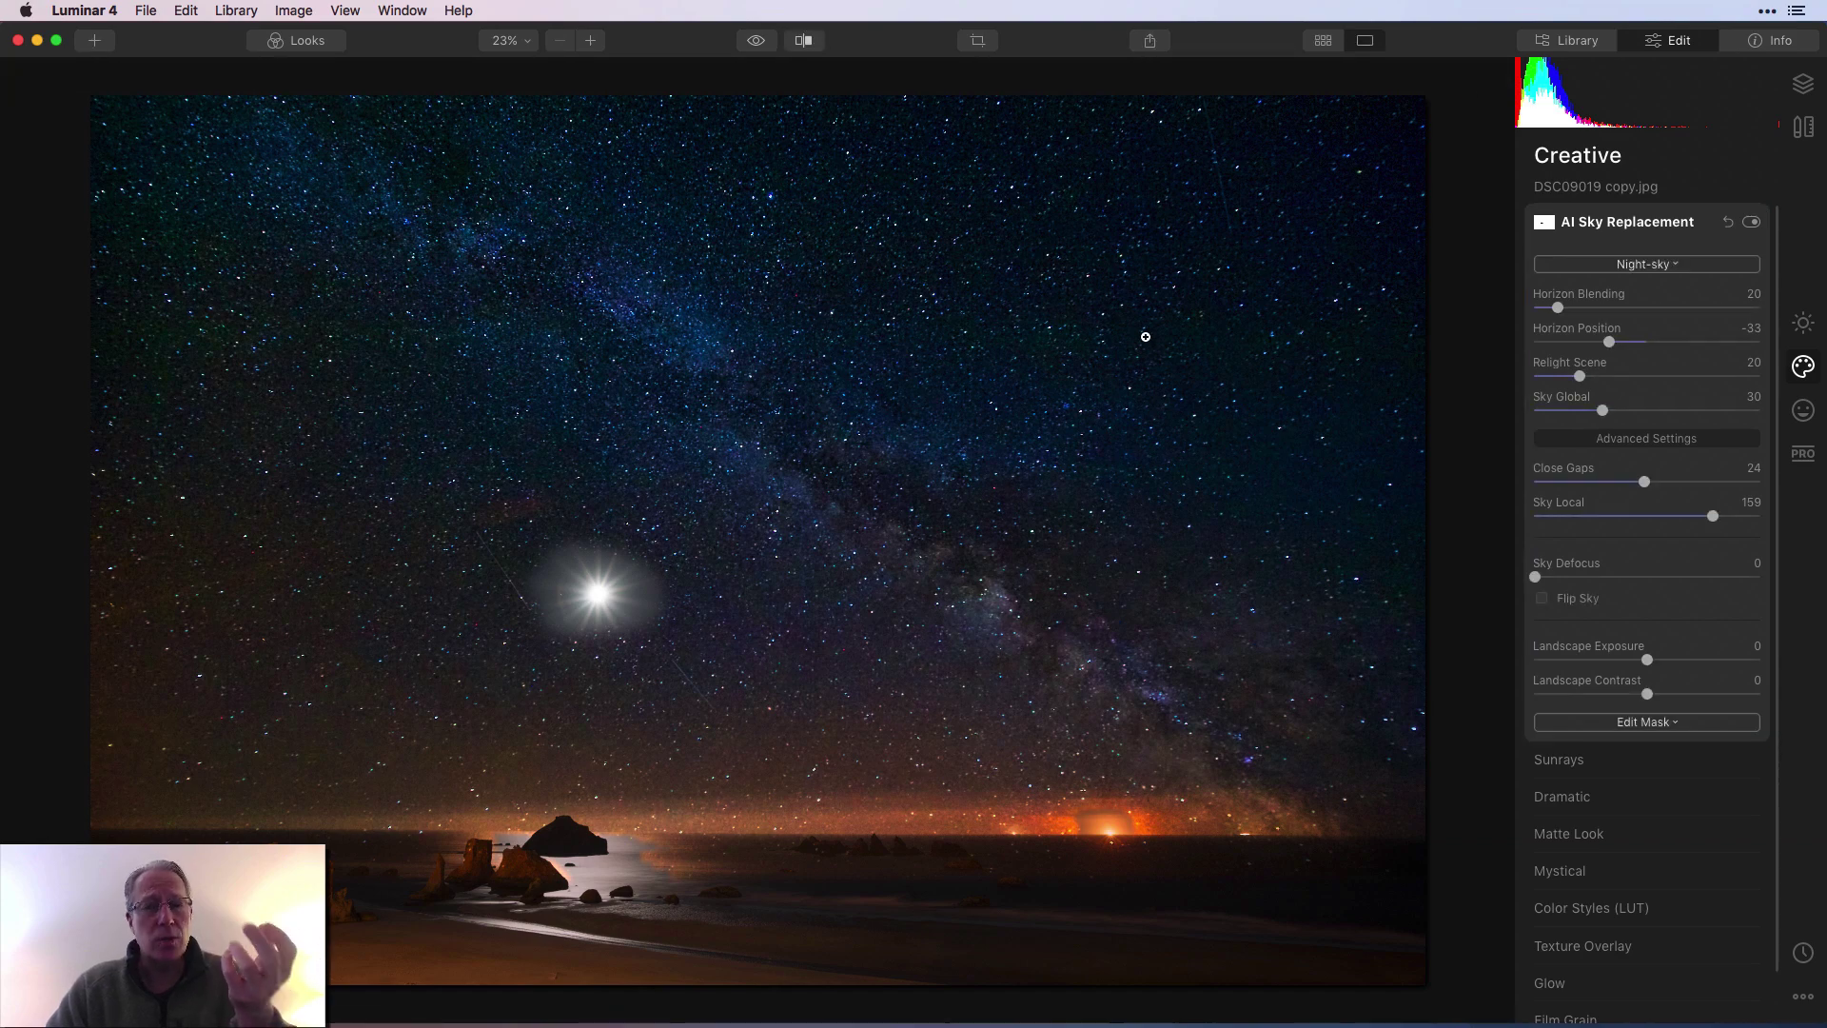
Find the Covent Garden night photo with the teal glass roof in the library and open it for editing.
left_click(1322, 41)
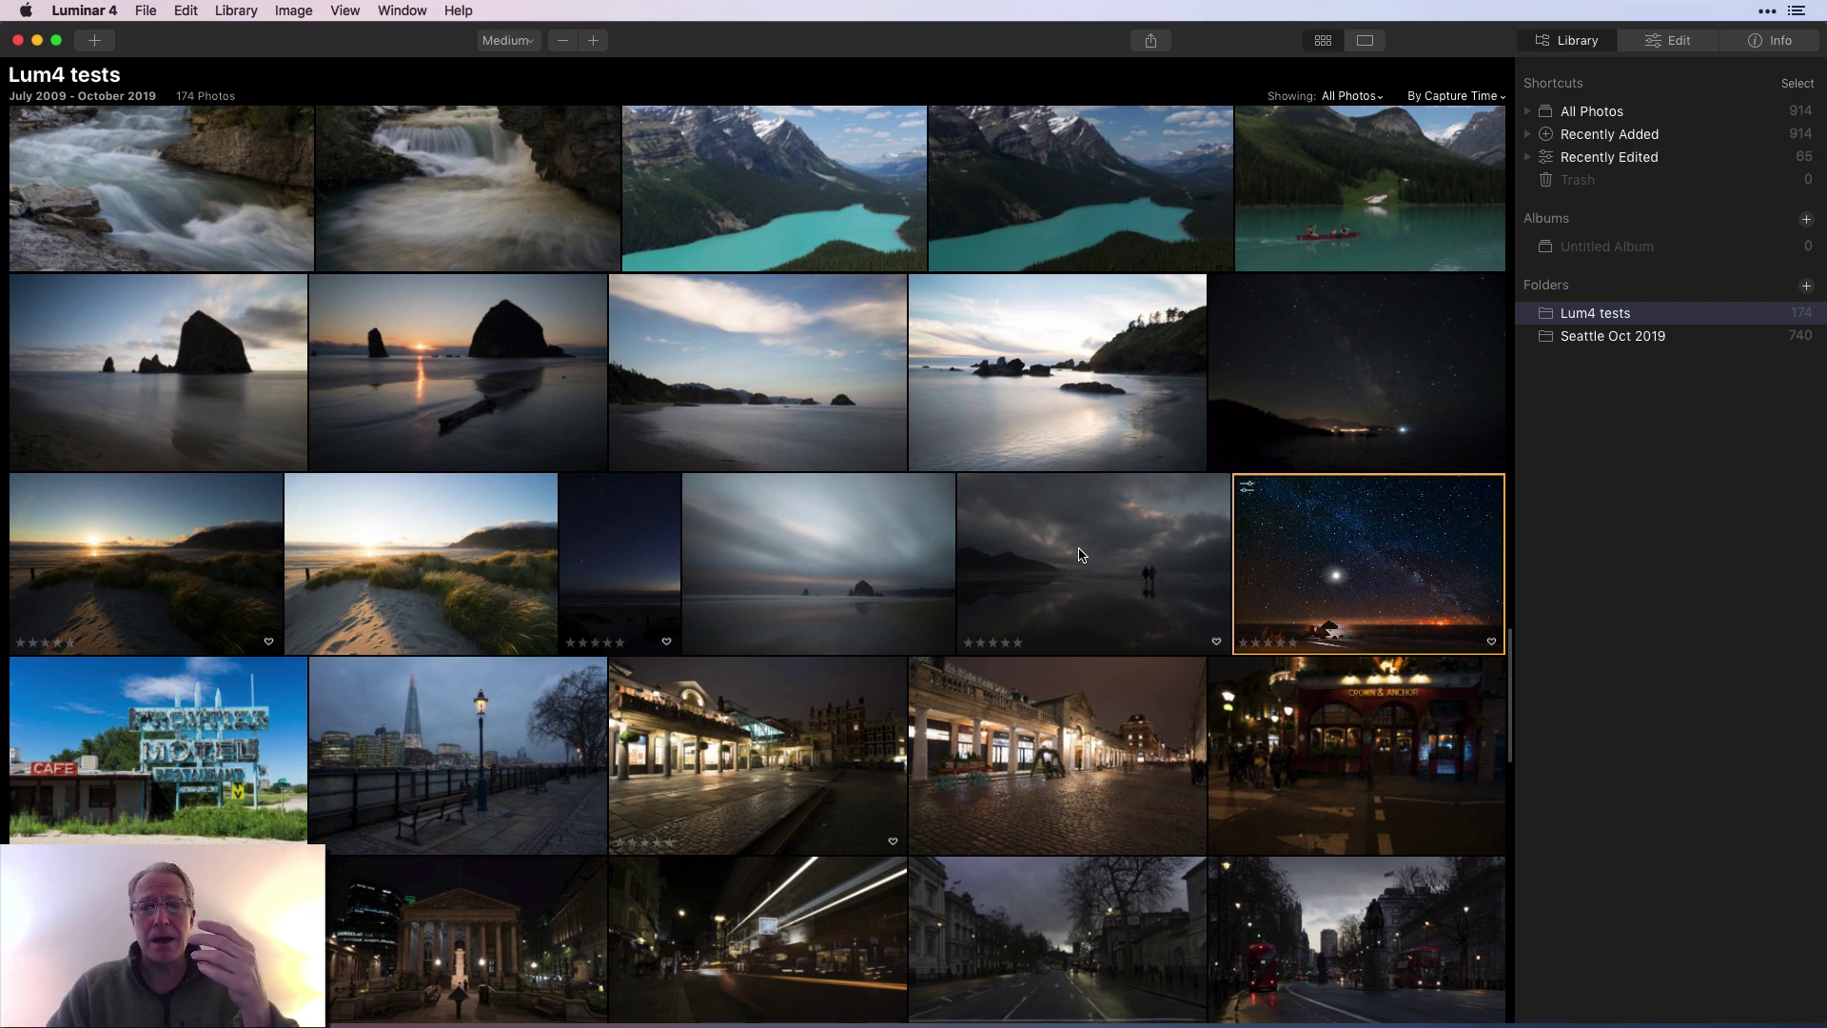
scroll(694, 754, "down", 1)
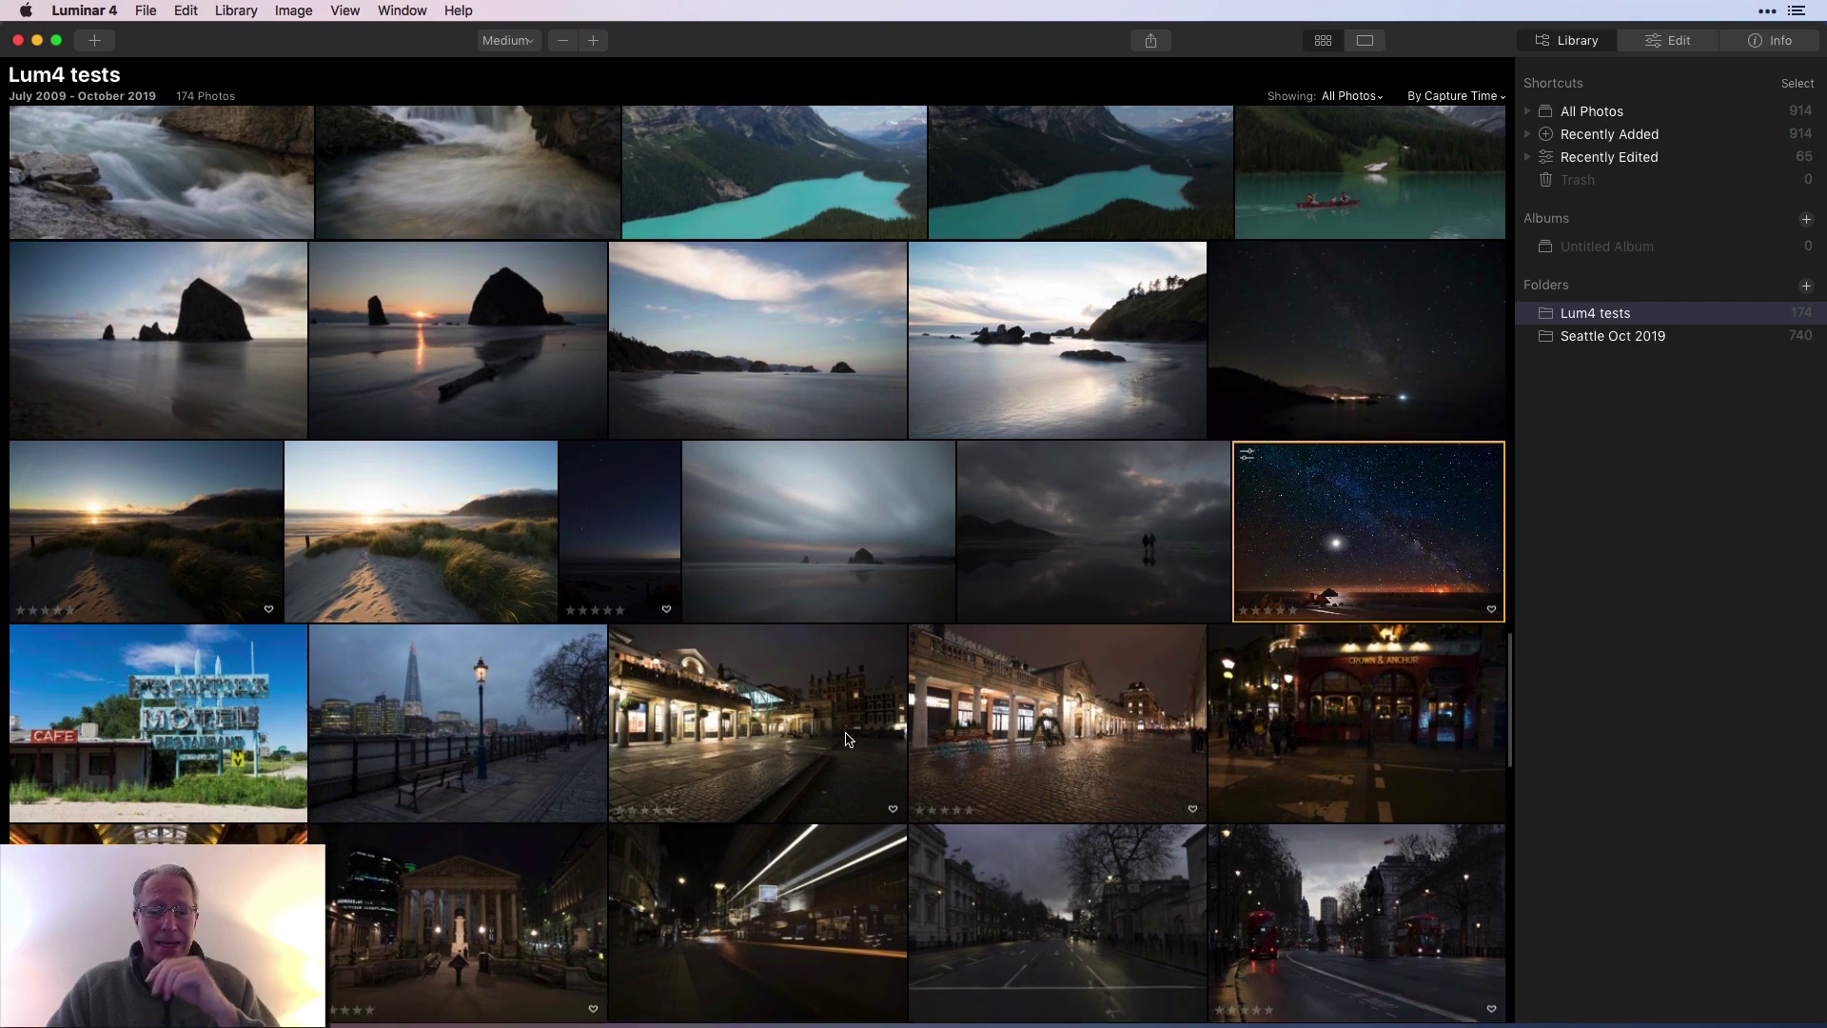
double_click(693, 754)
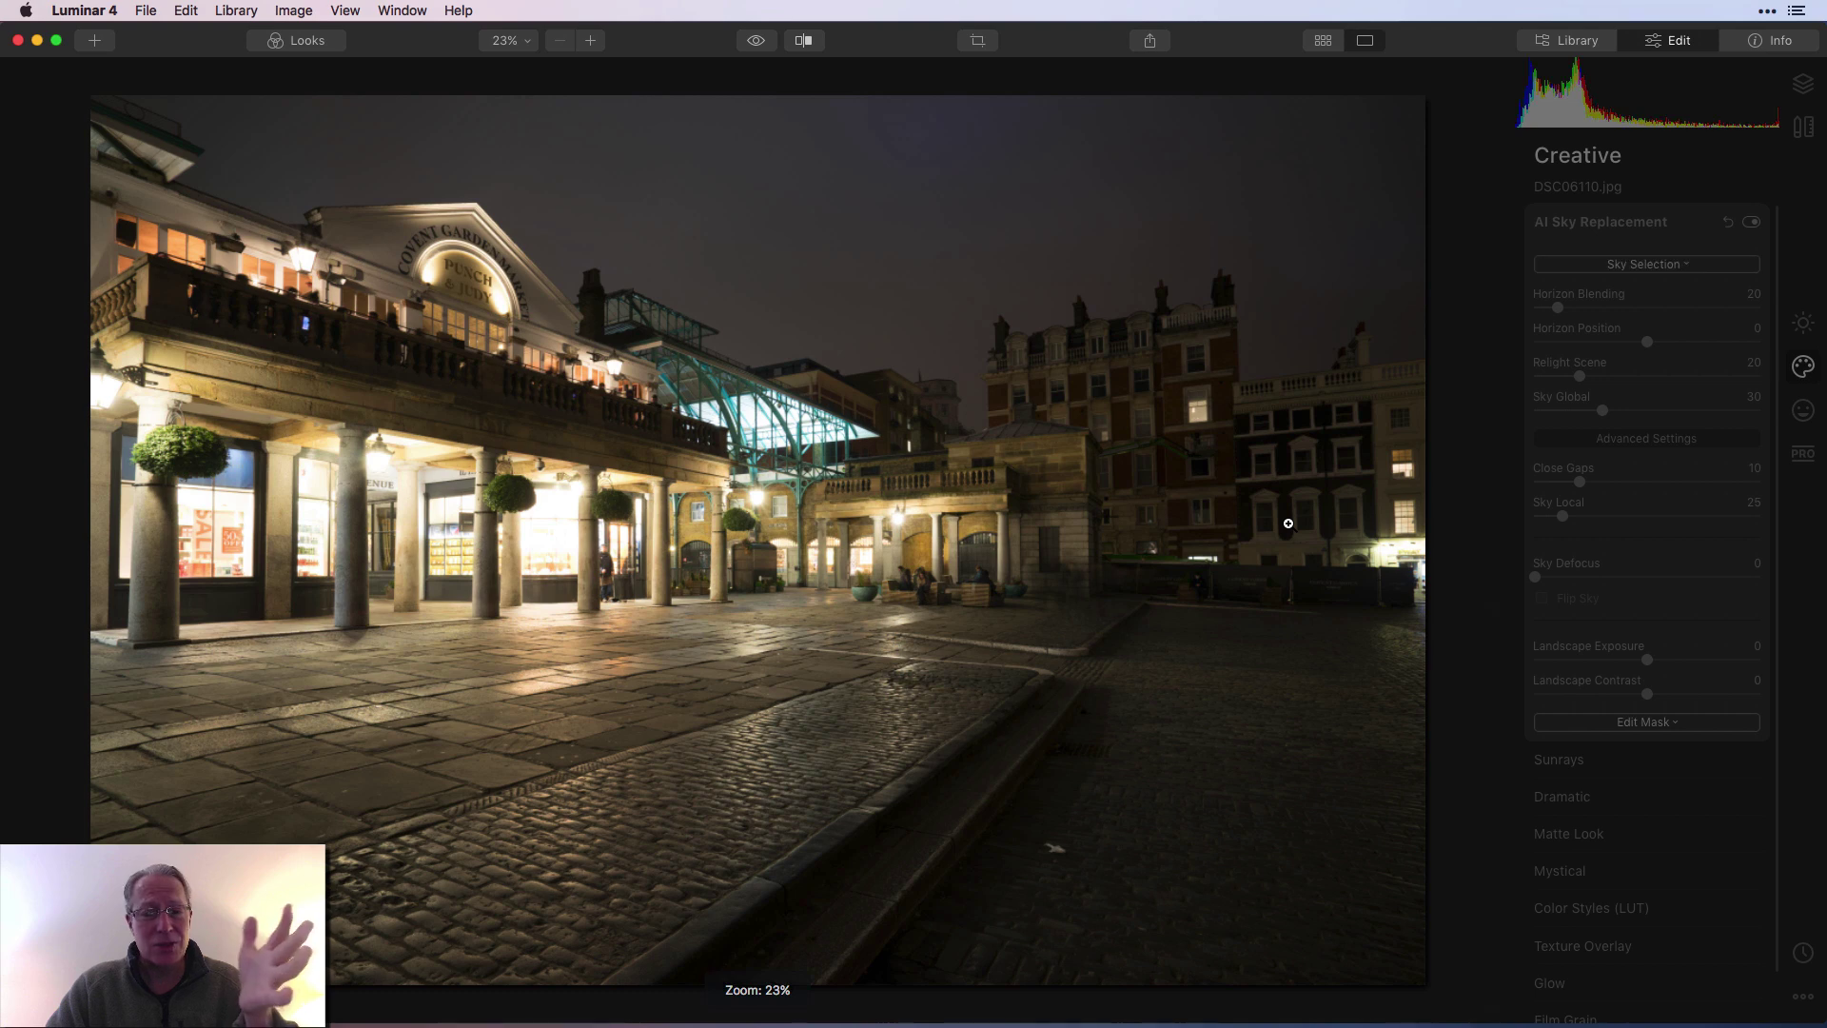
Replace the sky above the teal-roofed market with the custom image Night-sky.jpg, using Horizon Position -38.
left_click(1671, 269)
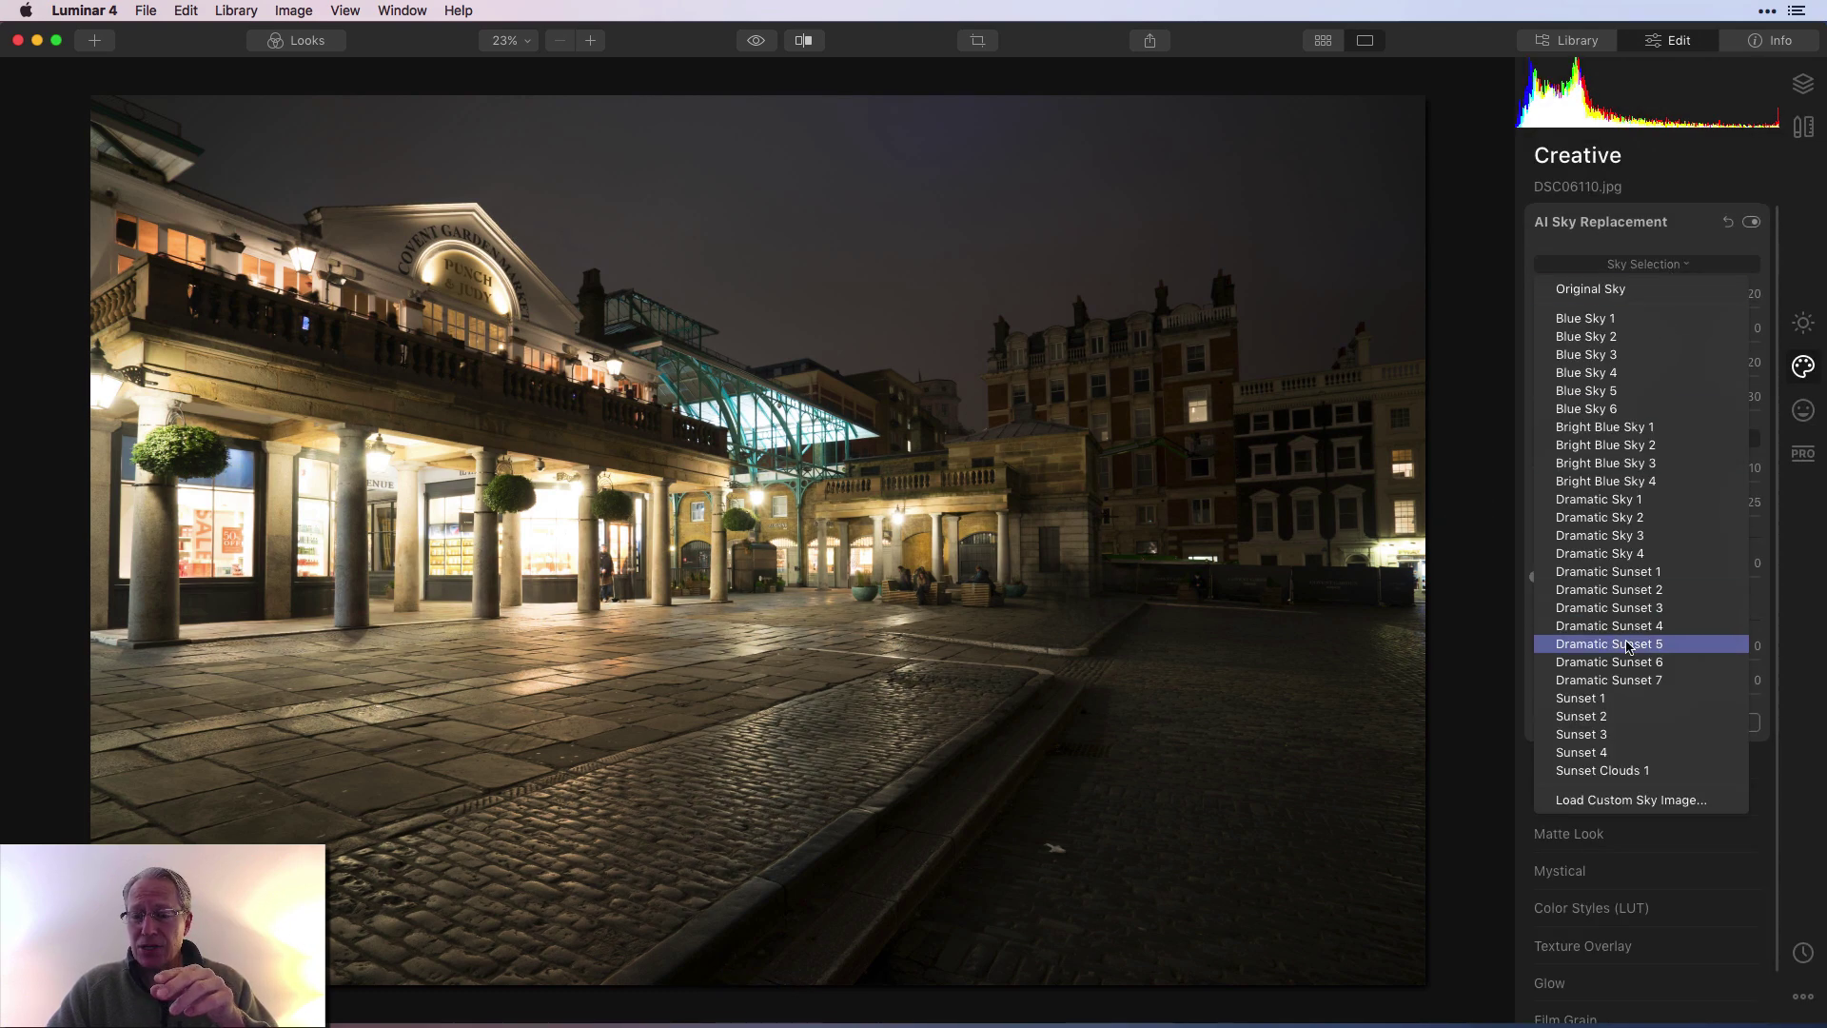
left_click(1626, 802)
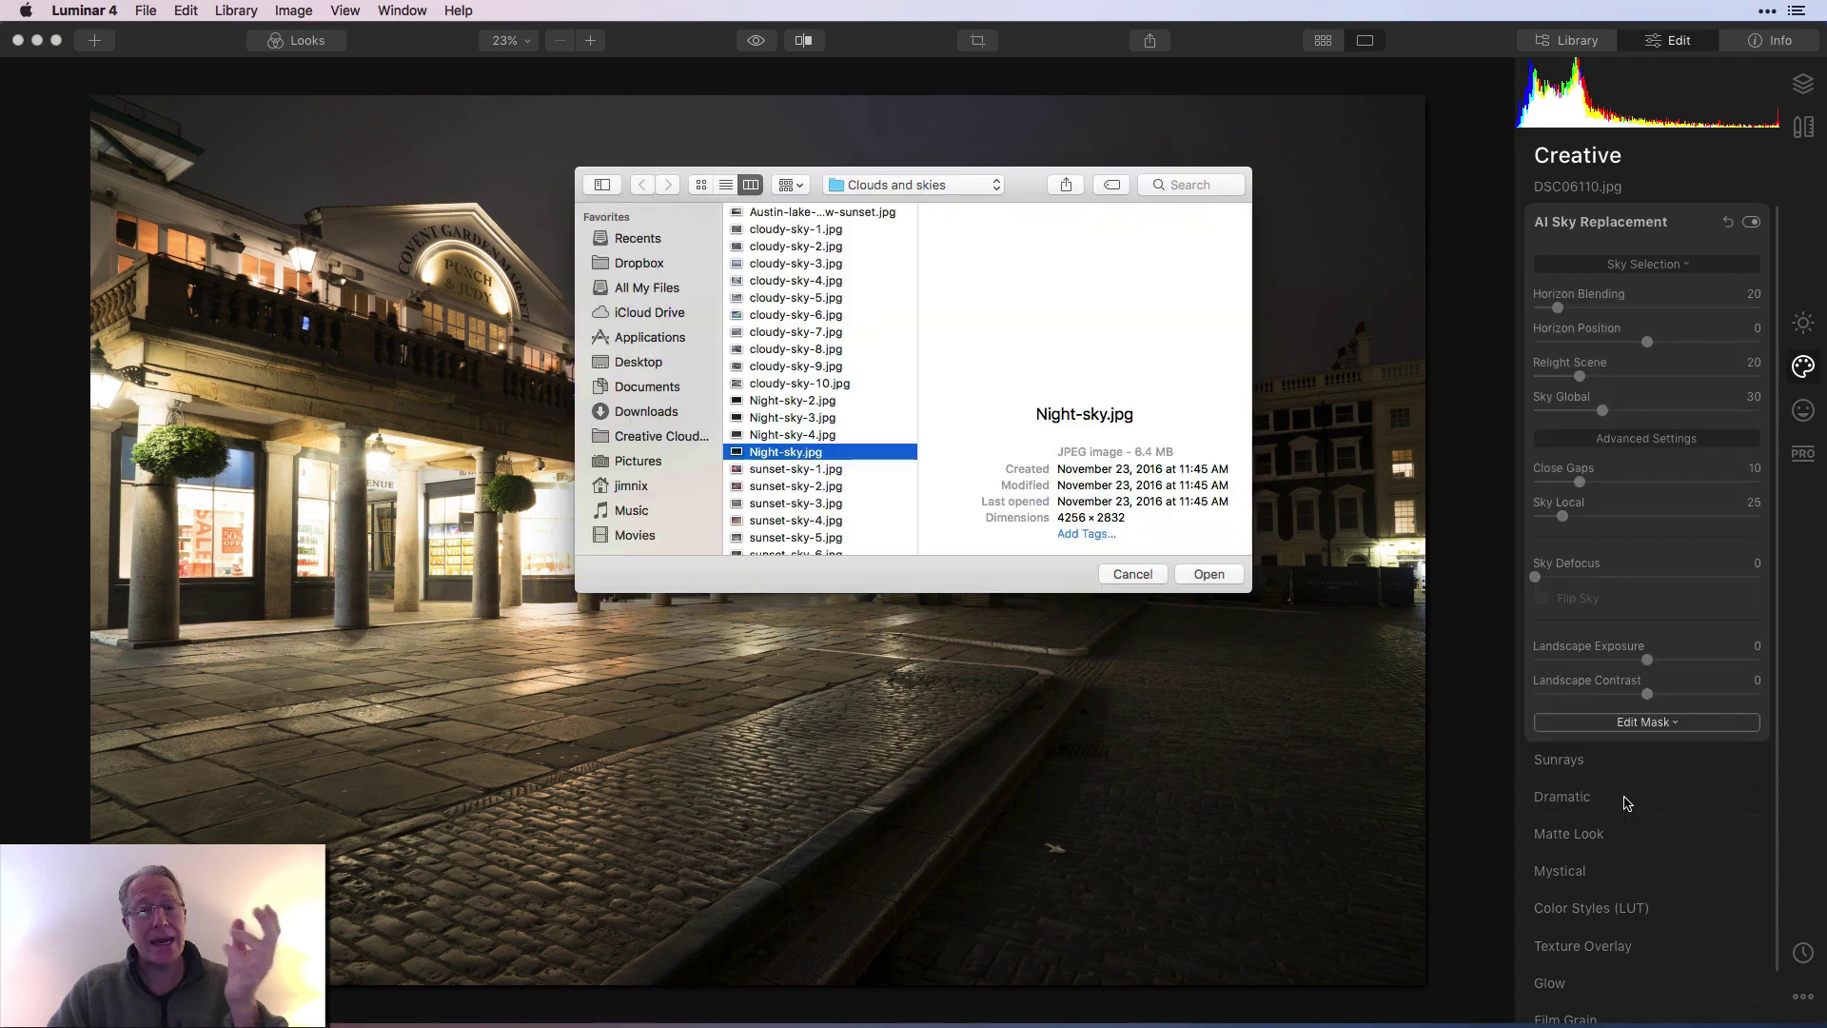
left_click(1222, 572)
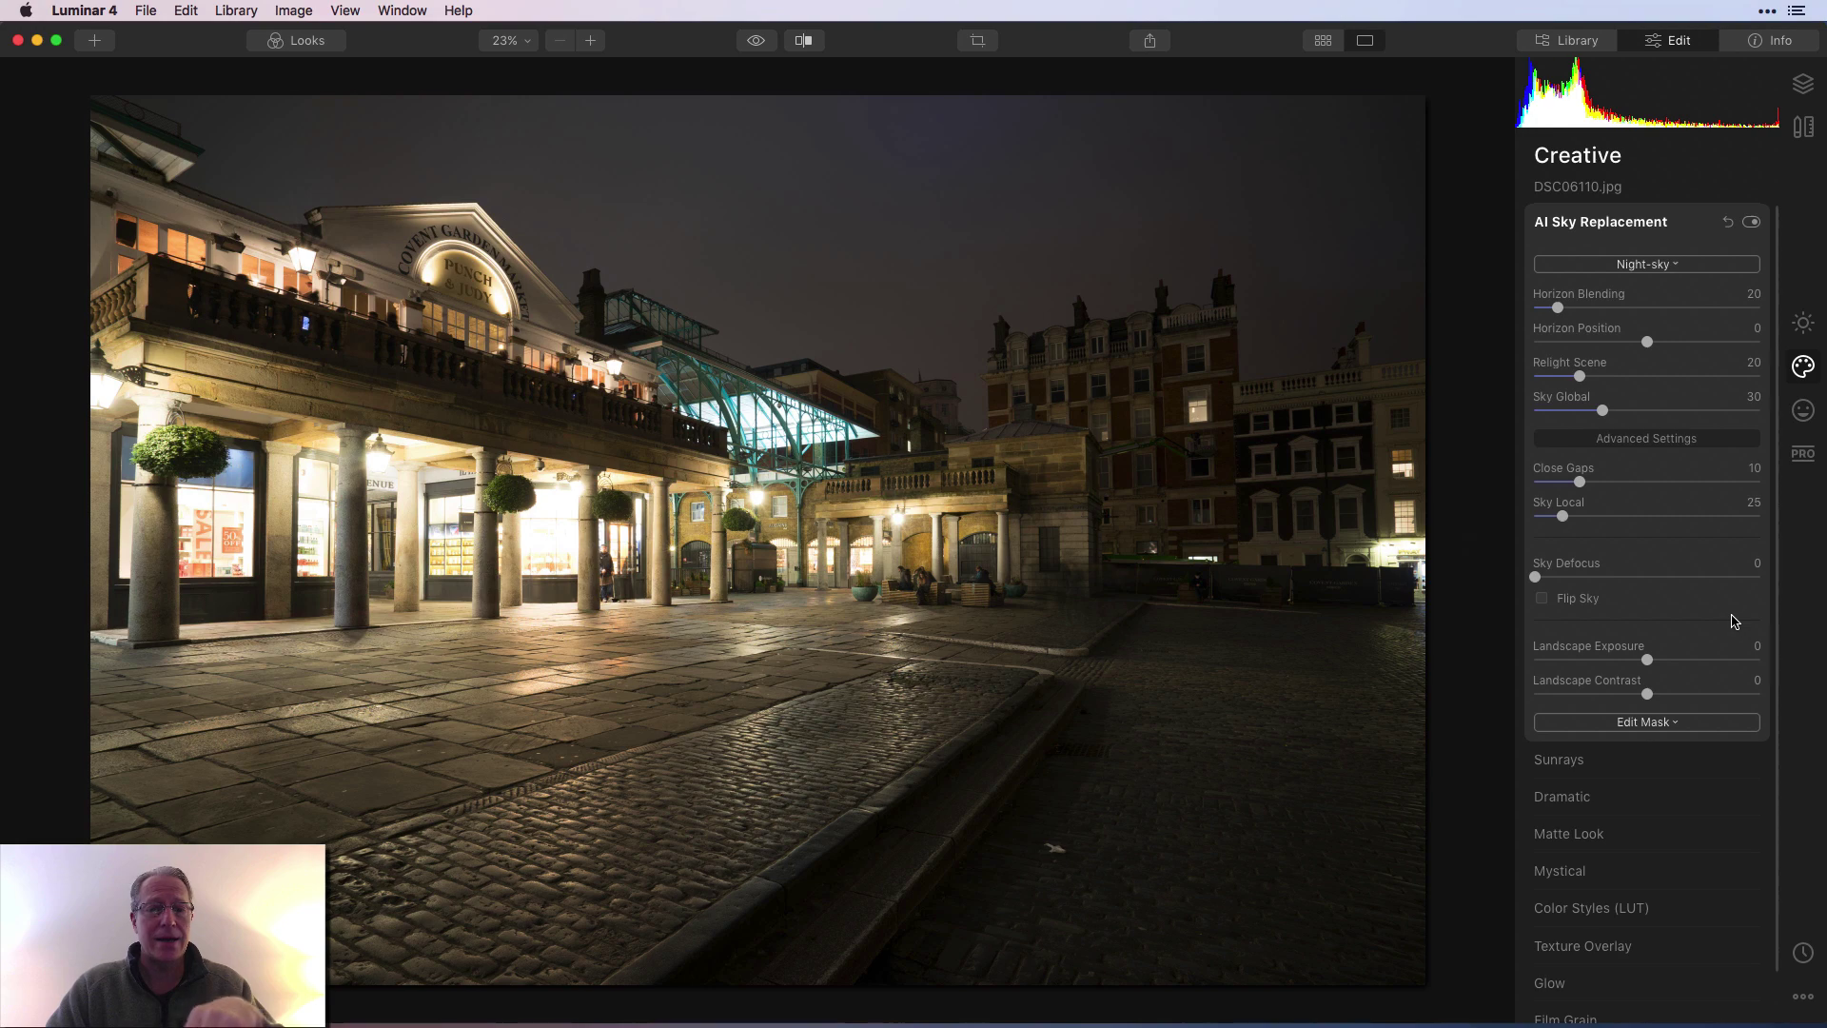
left_click(1602, 342)
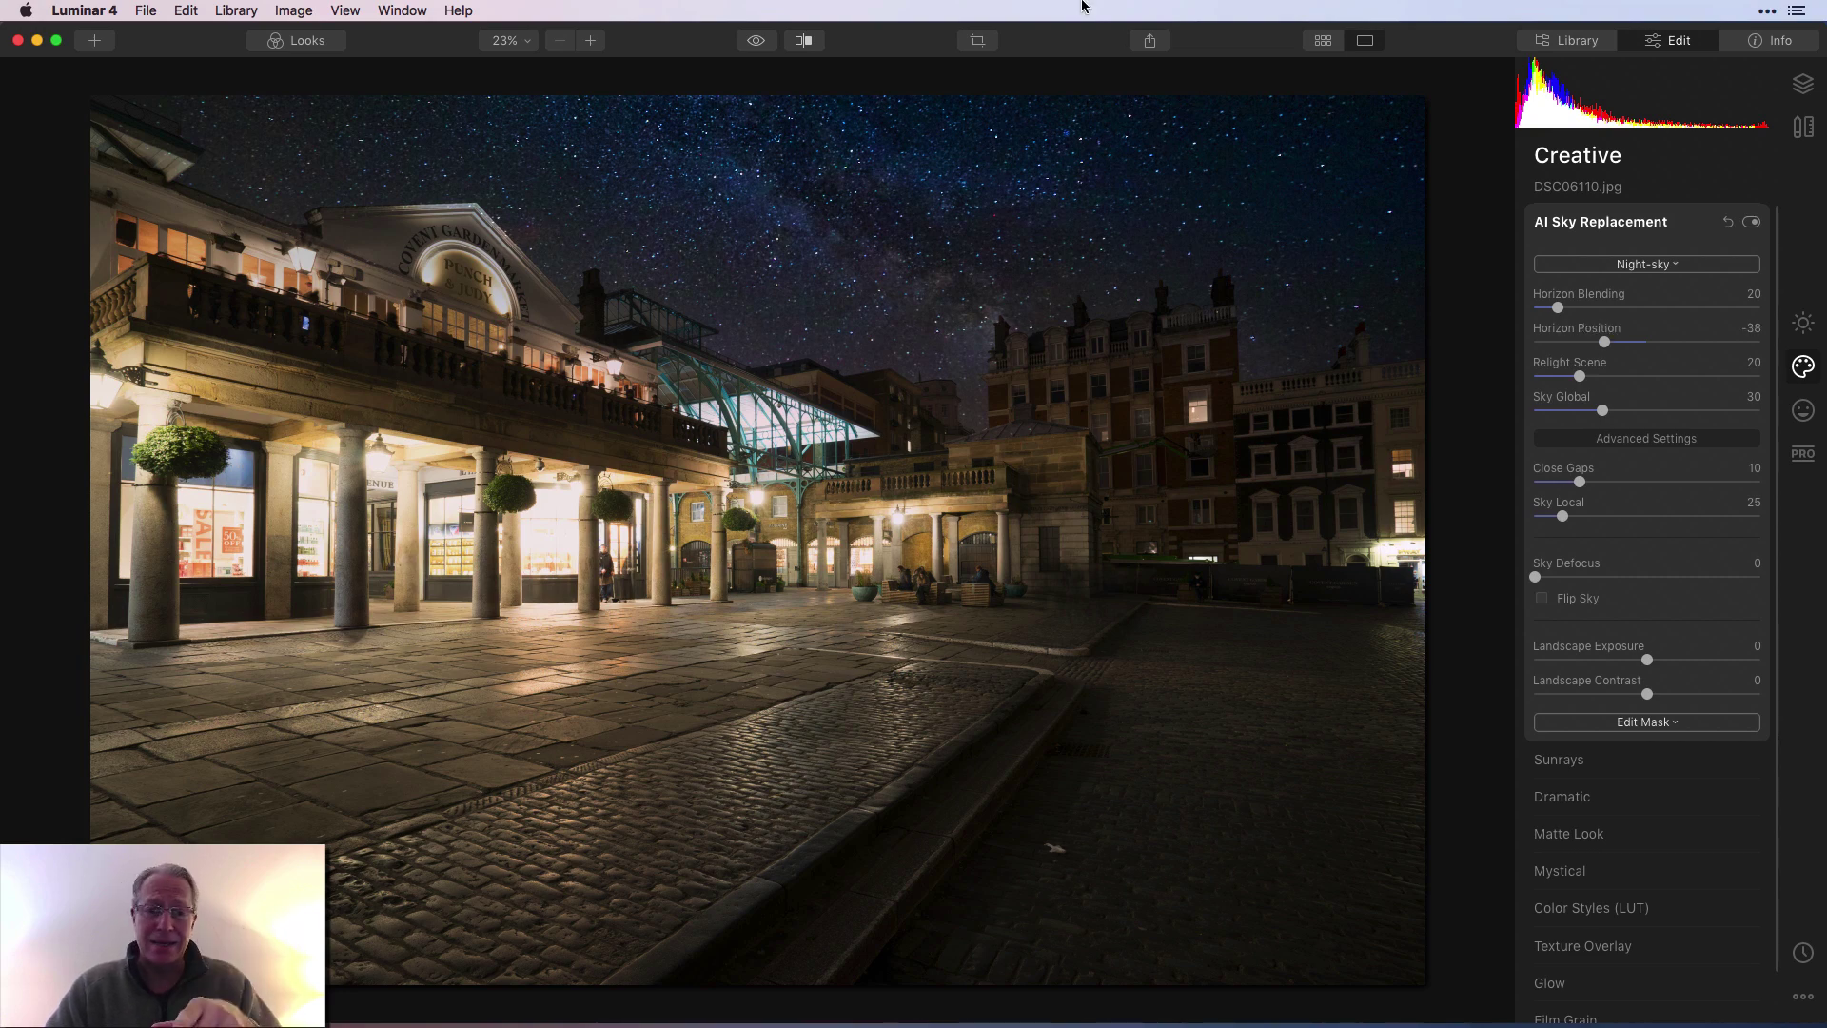
Open the neighbouring library photo of the cobbled square with the colonnade and flower wagon for editing.
left_click(1323, 40)
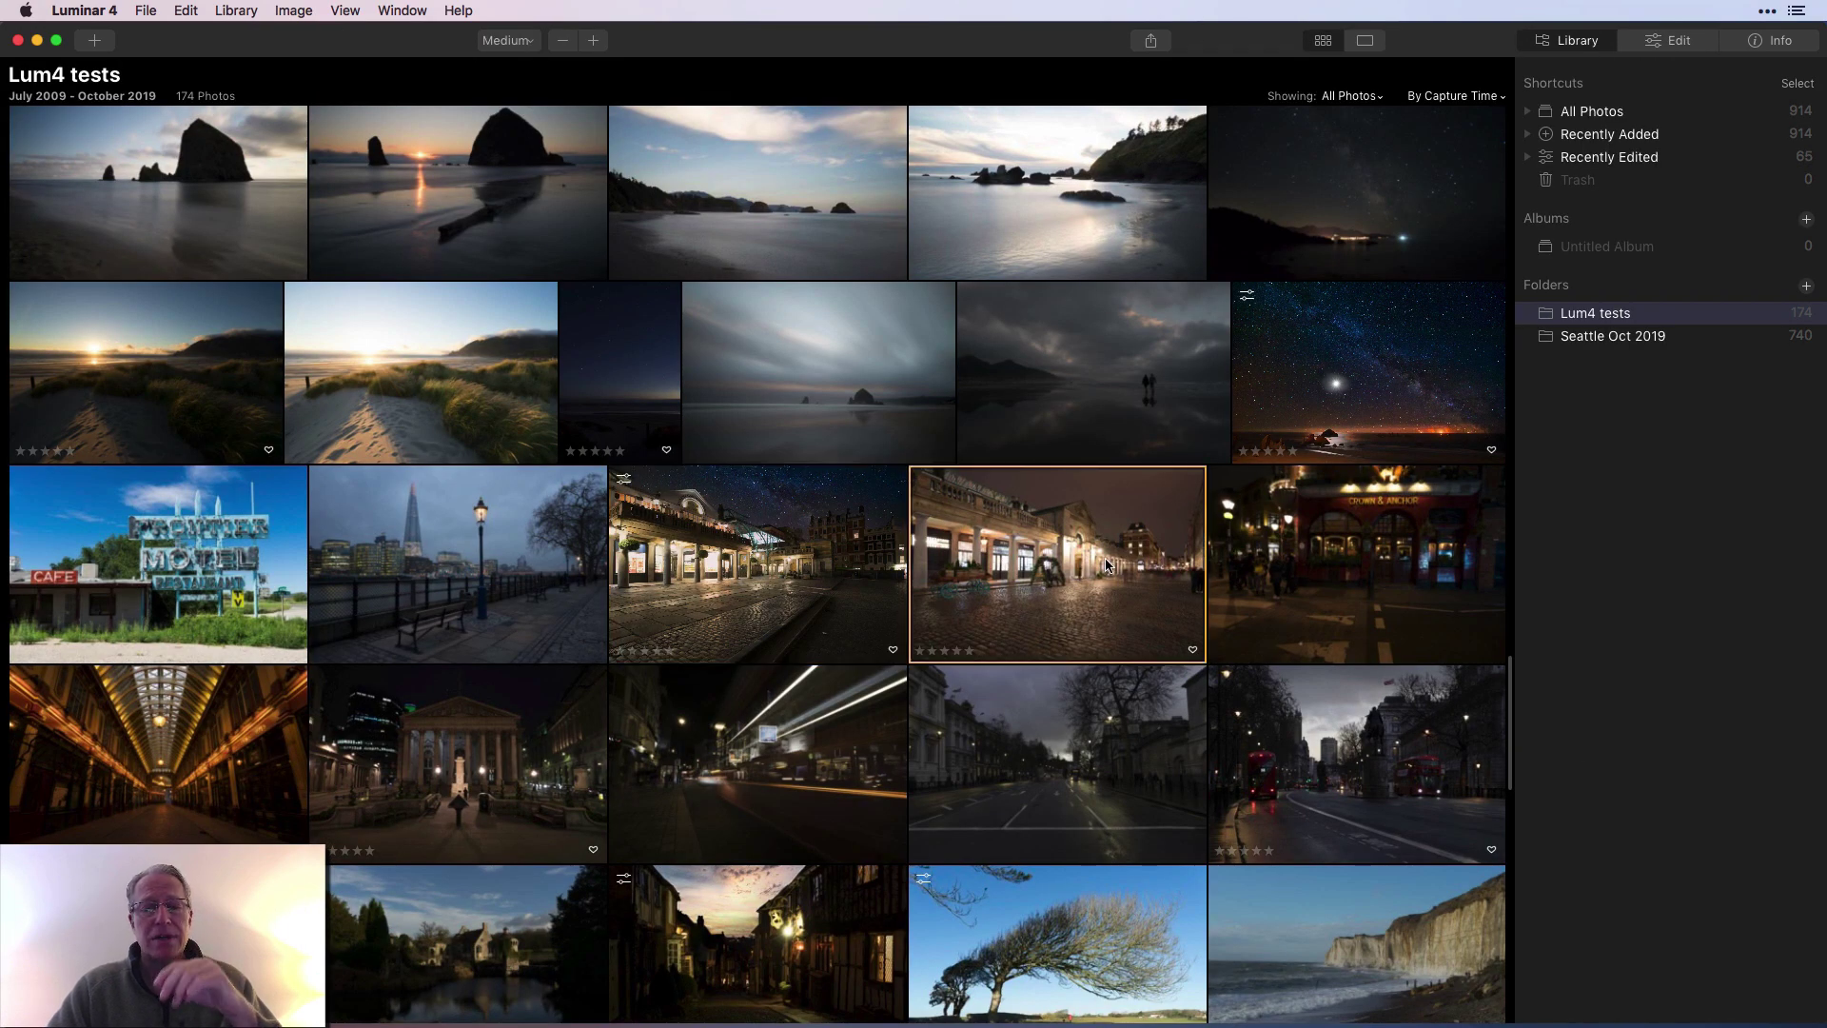
double_click(1104, 559)
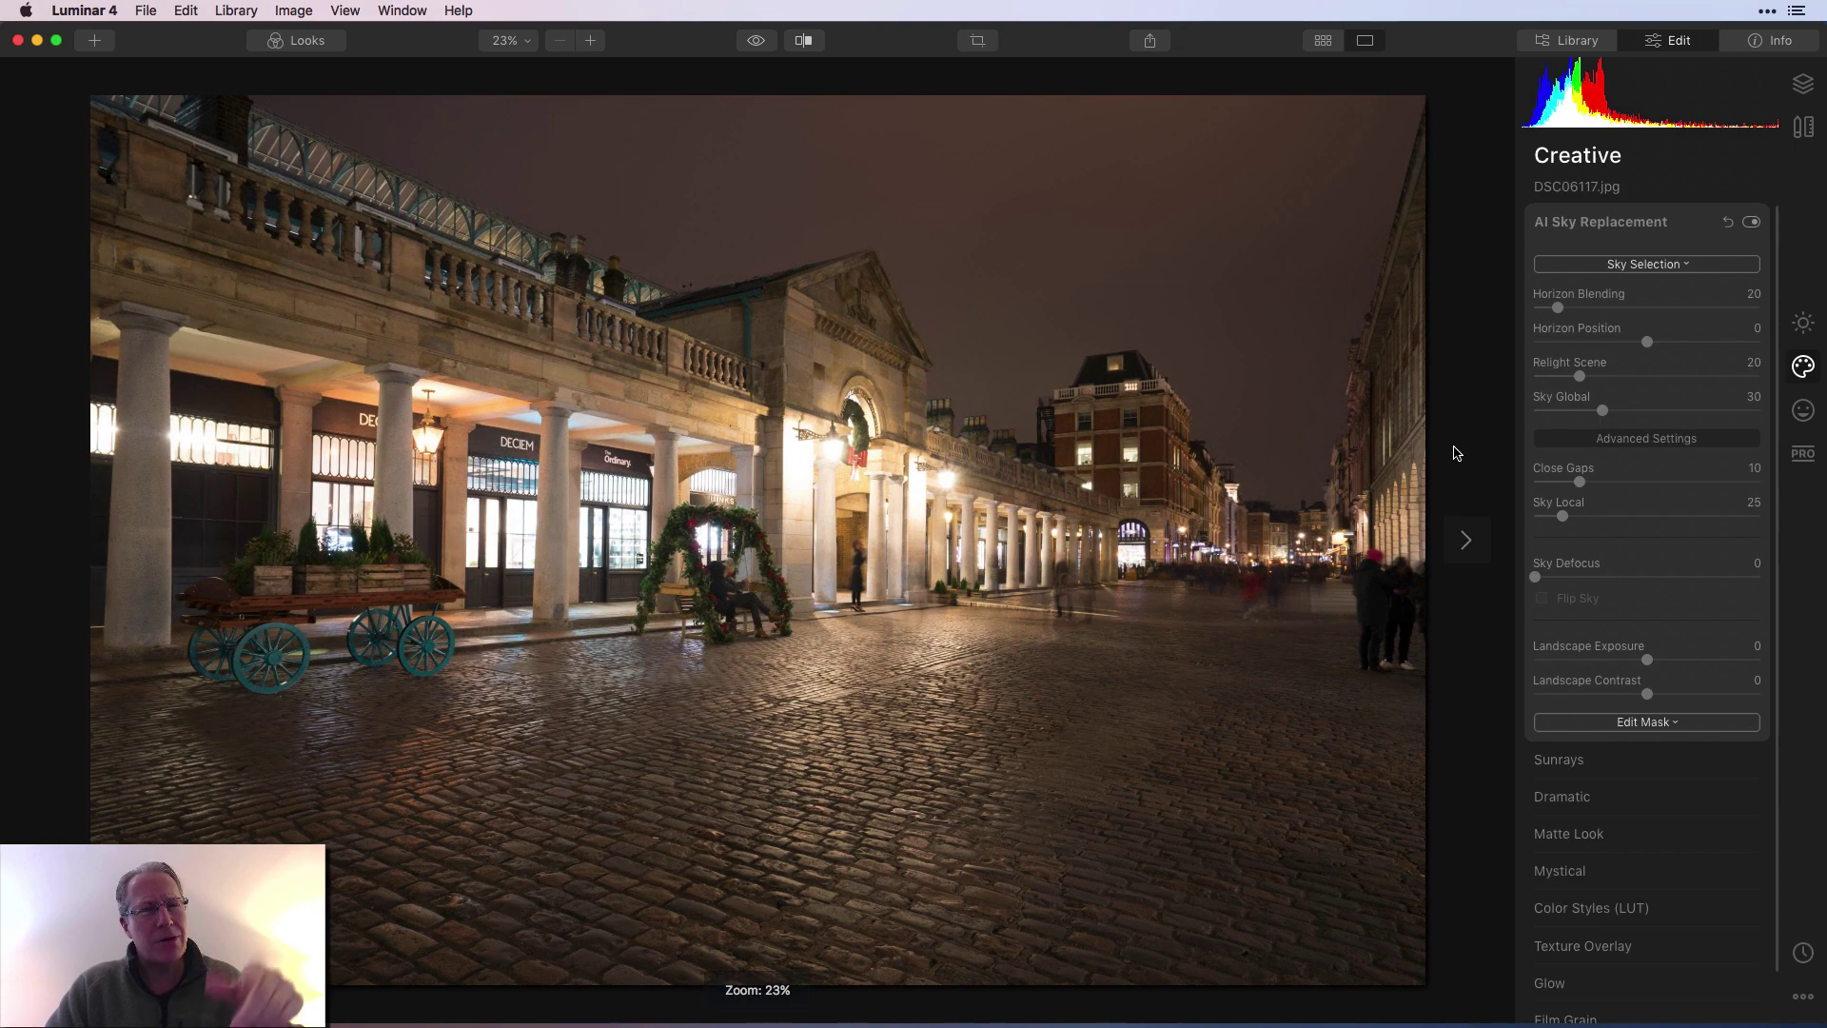
Replace the cobbled square photo's sky with the custom image Night-sky.jpg, using Horizon Position -28 and Landscape Exposure -45.
left_click(1660, 266)
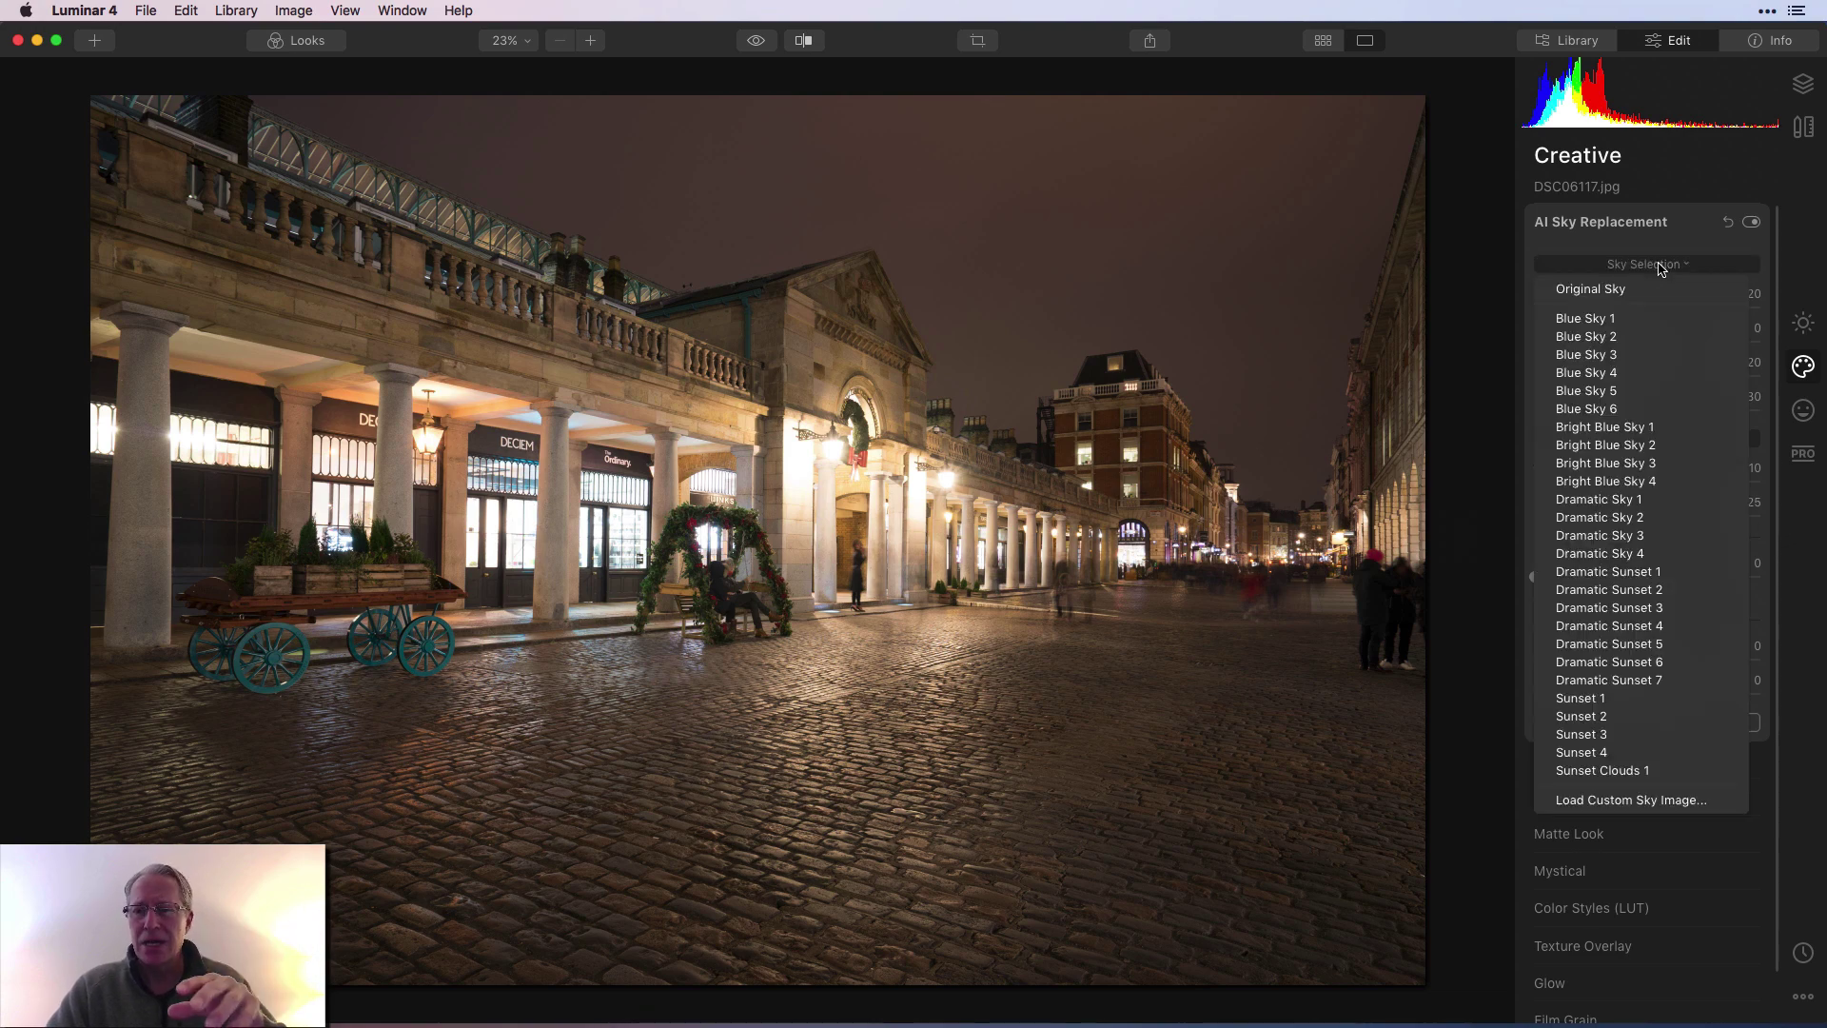
left_click(1601, 801)
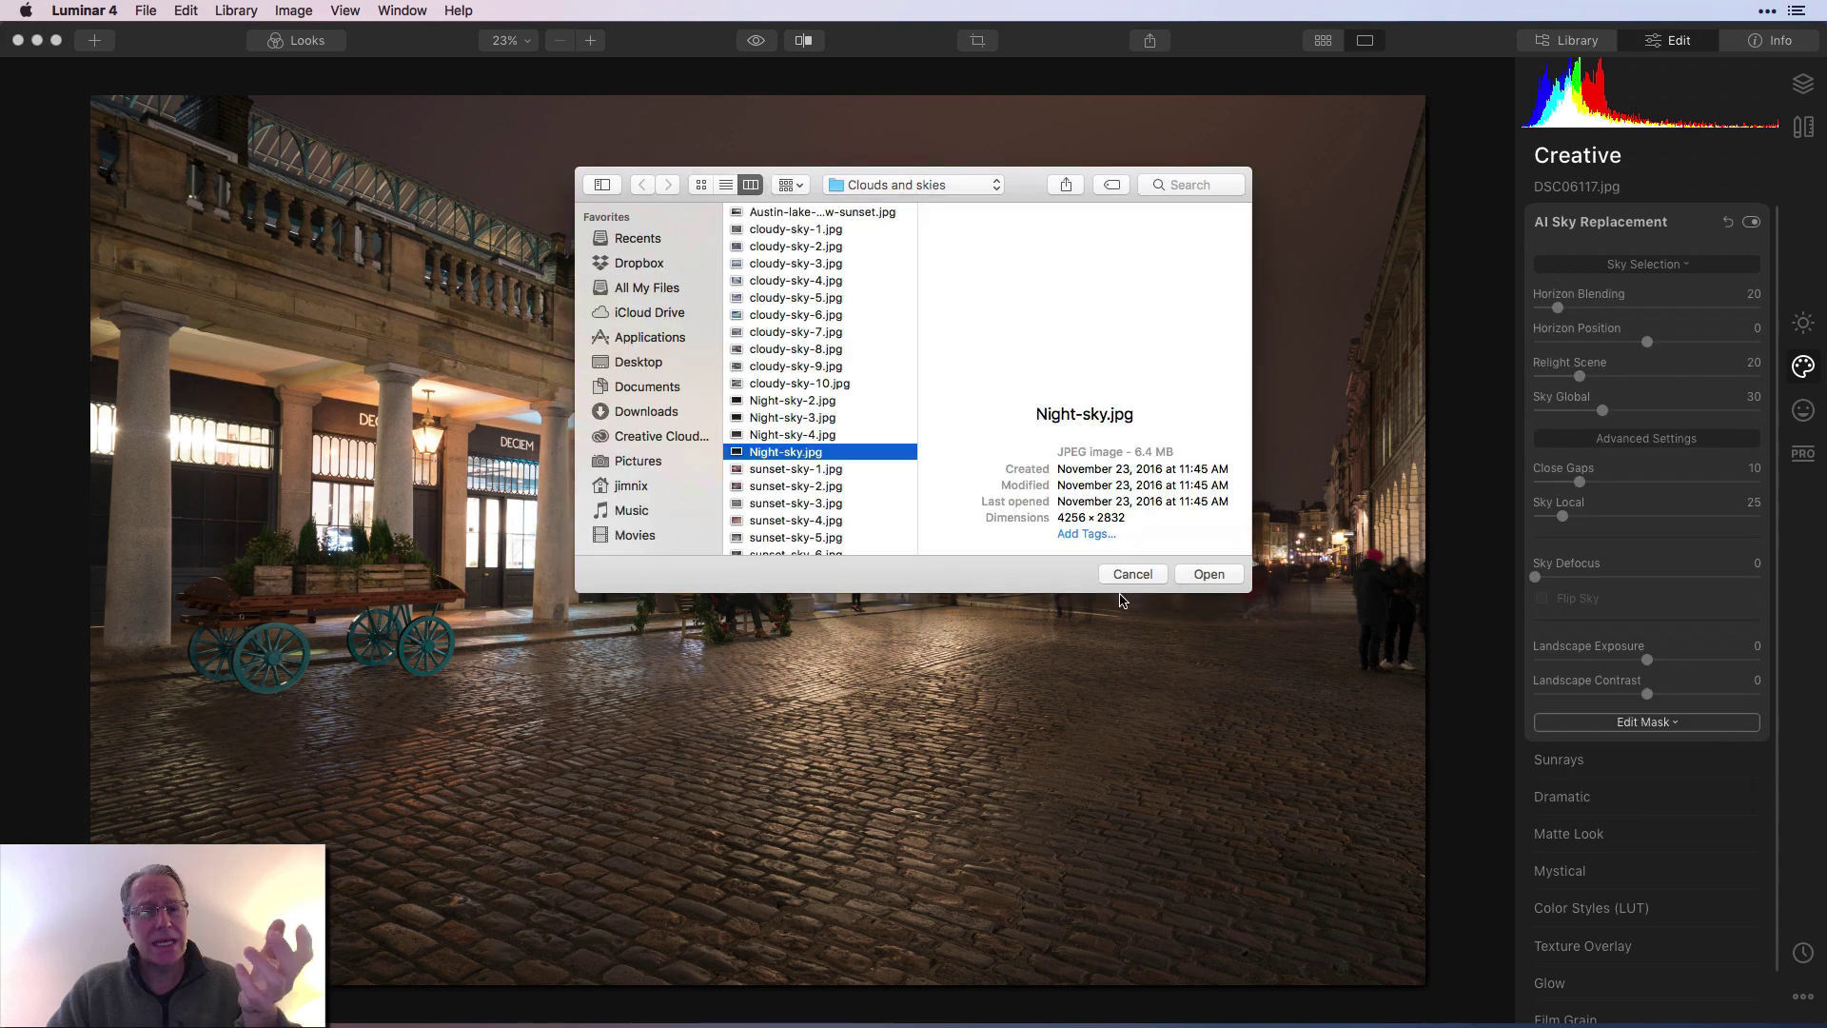
left_click(1223, 573)
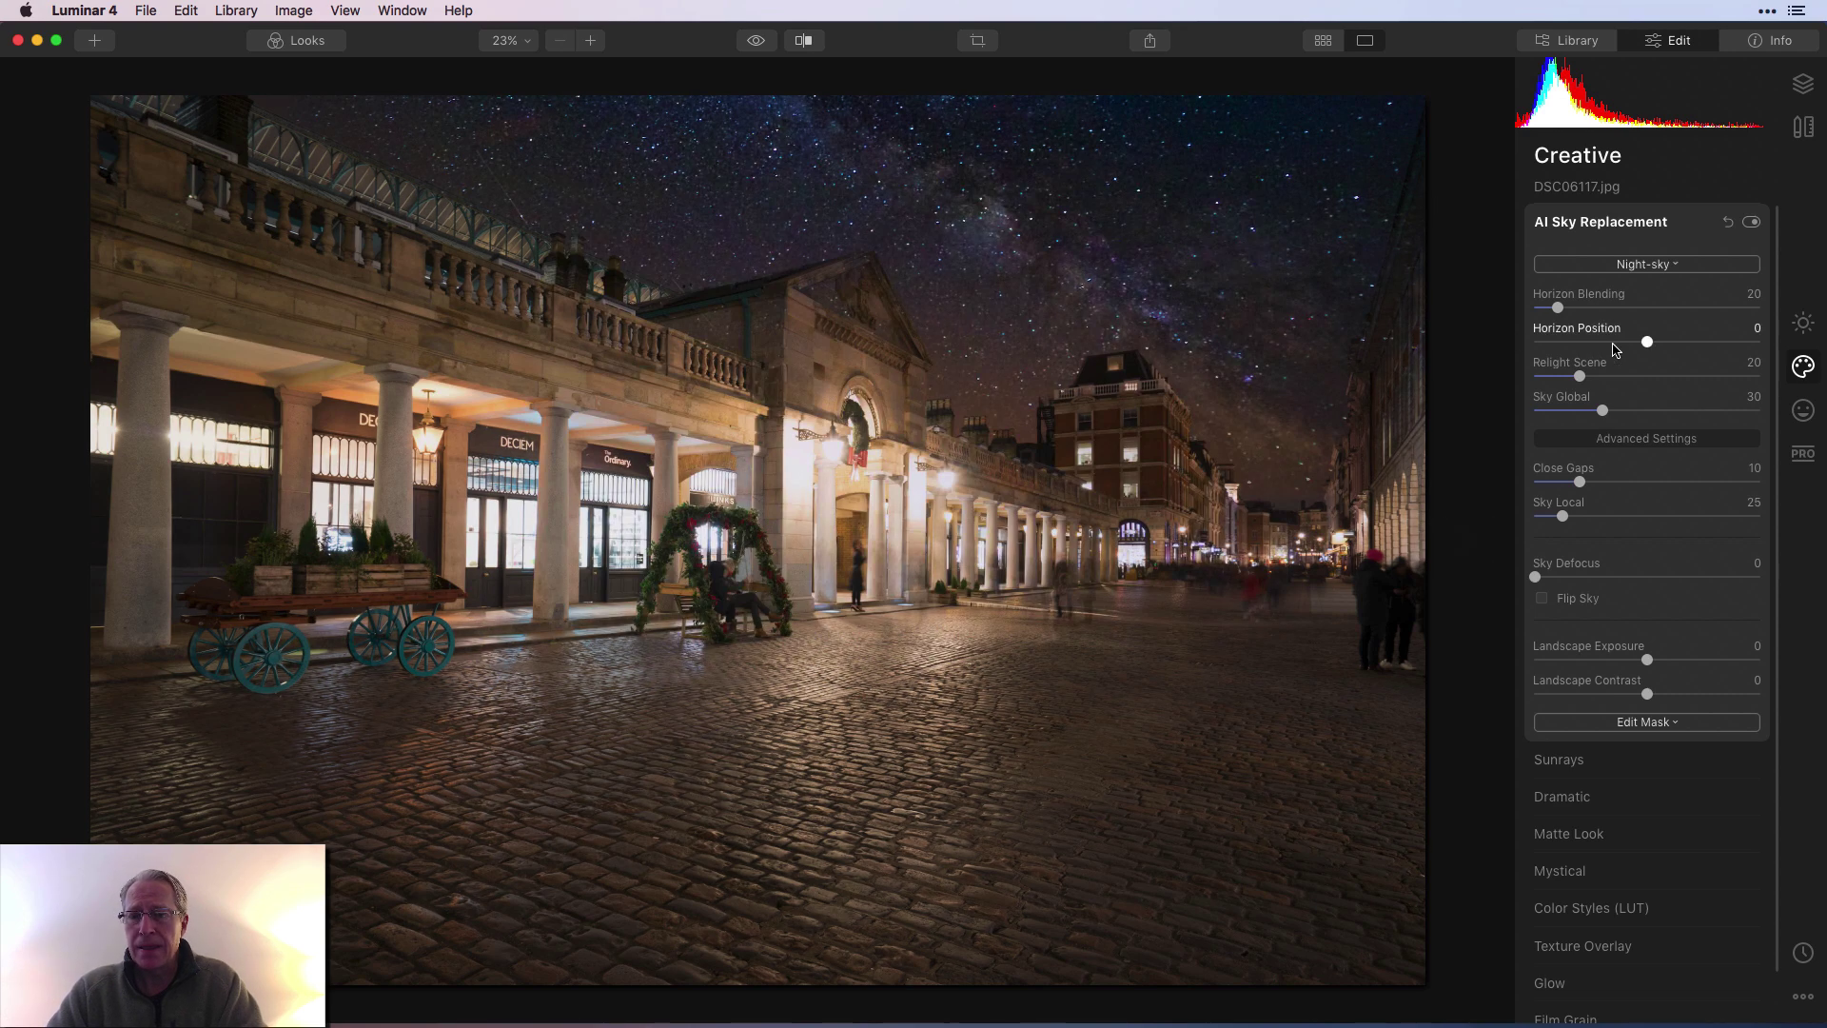
left_click(1614, 346)
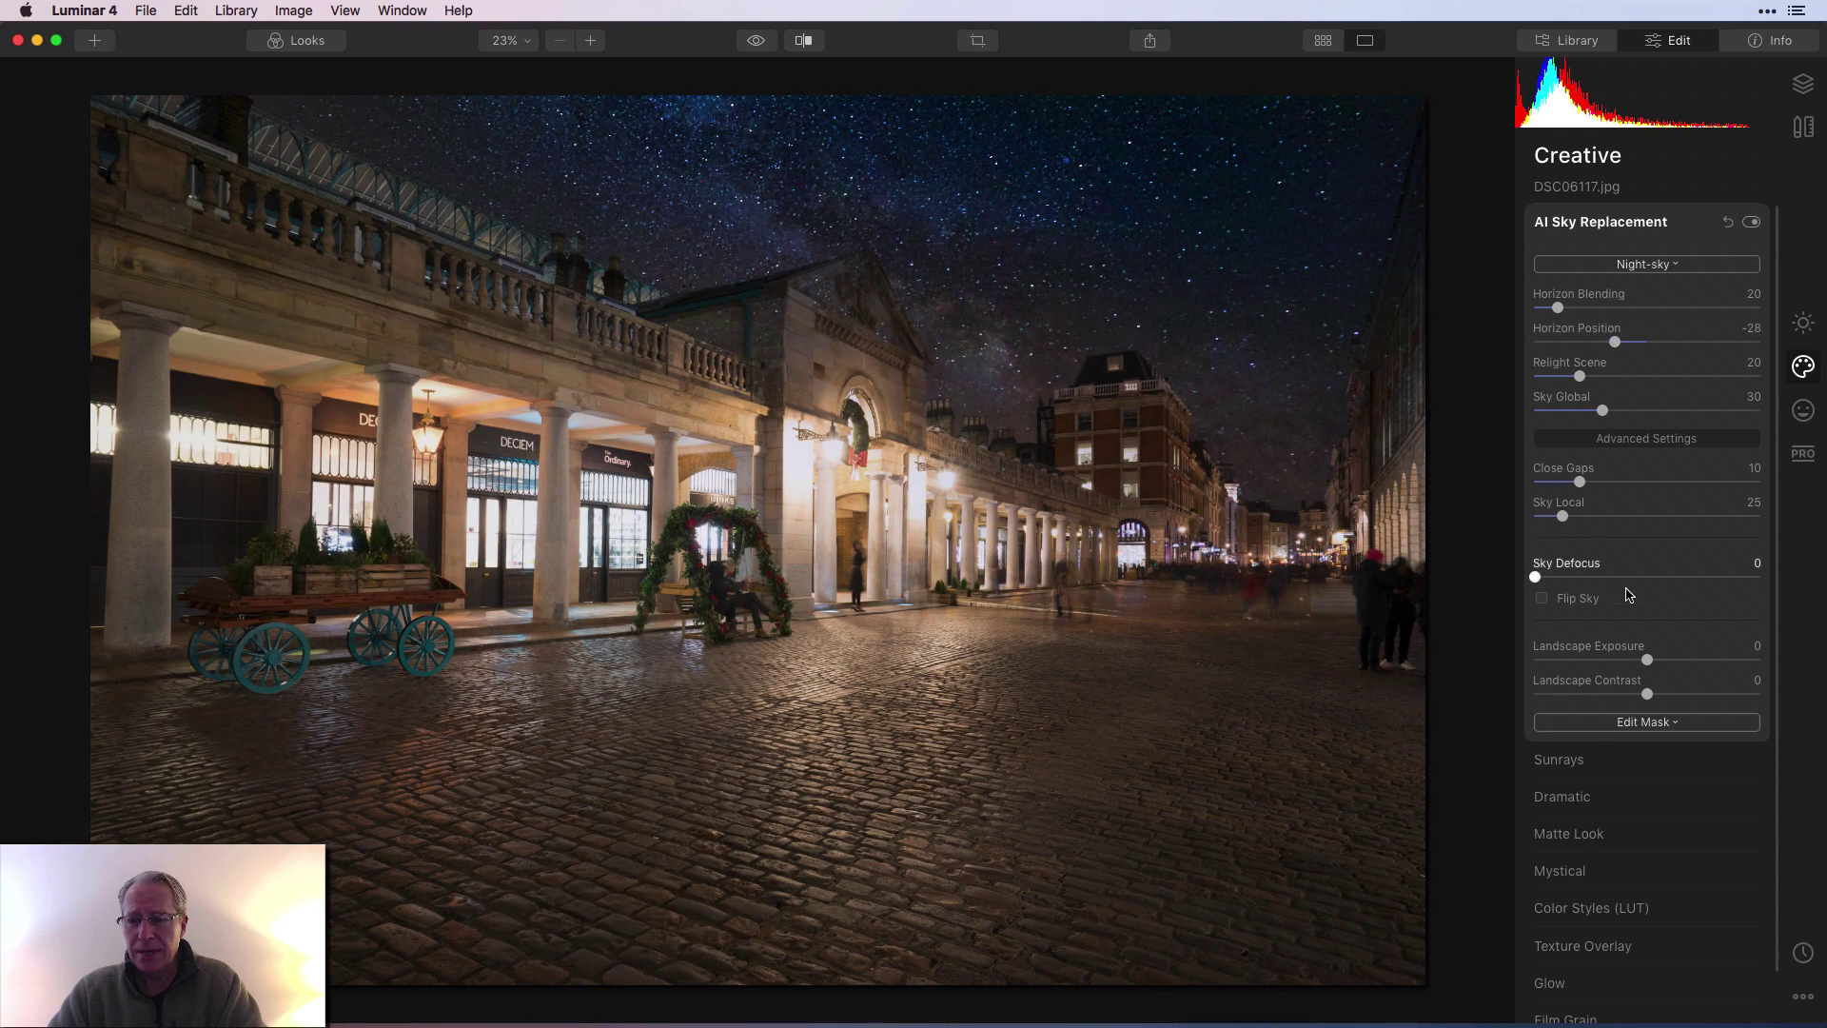
left_click(1595, 659)
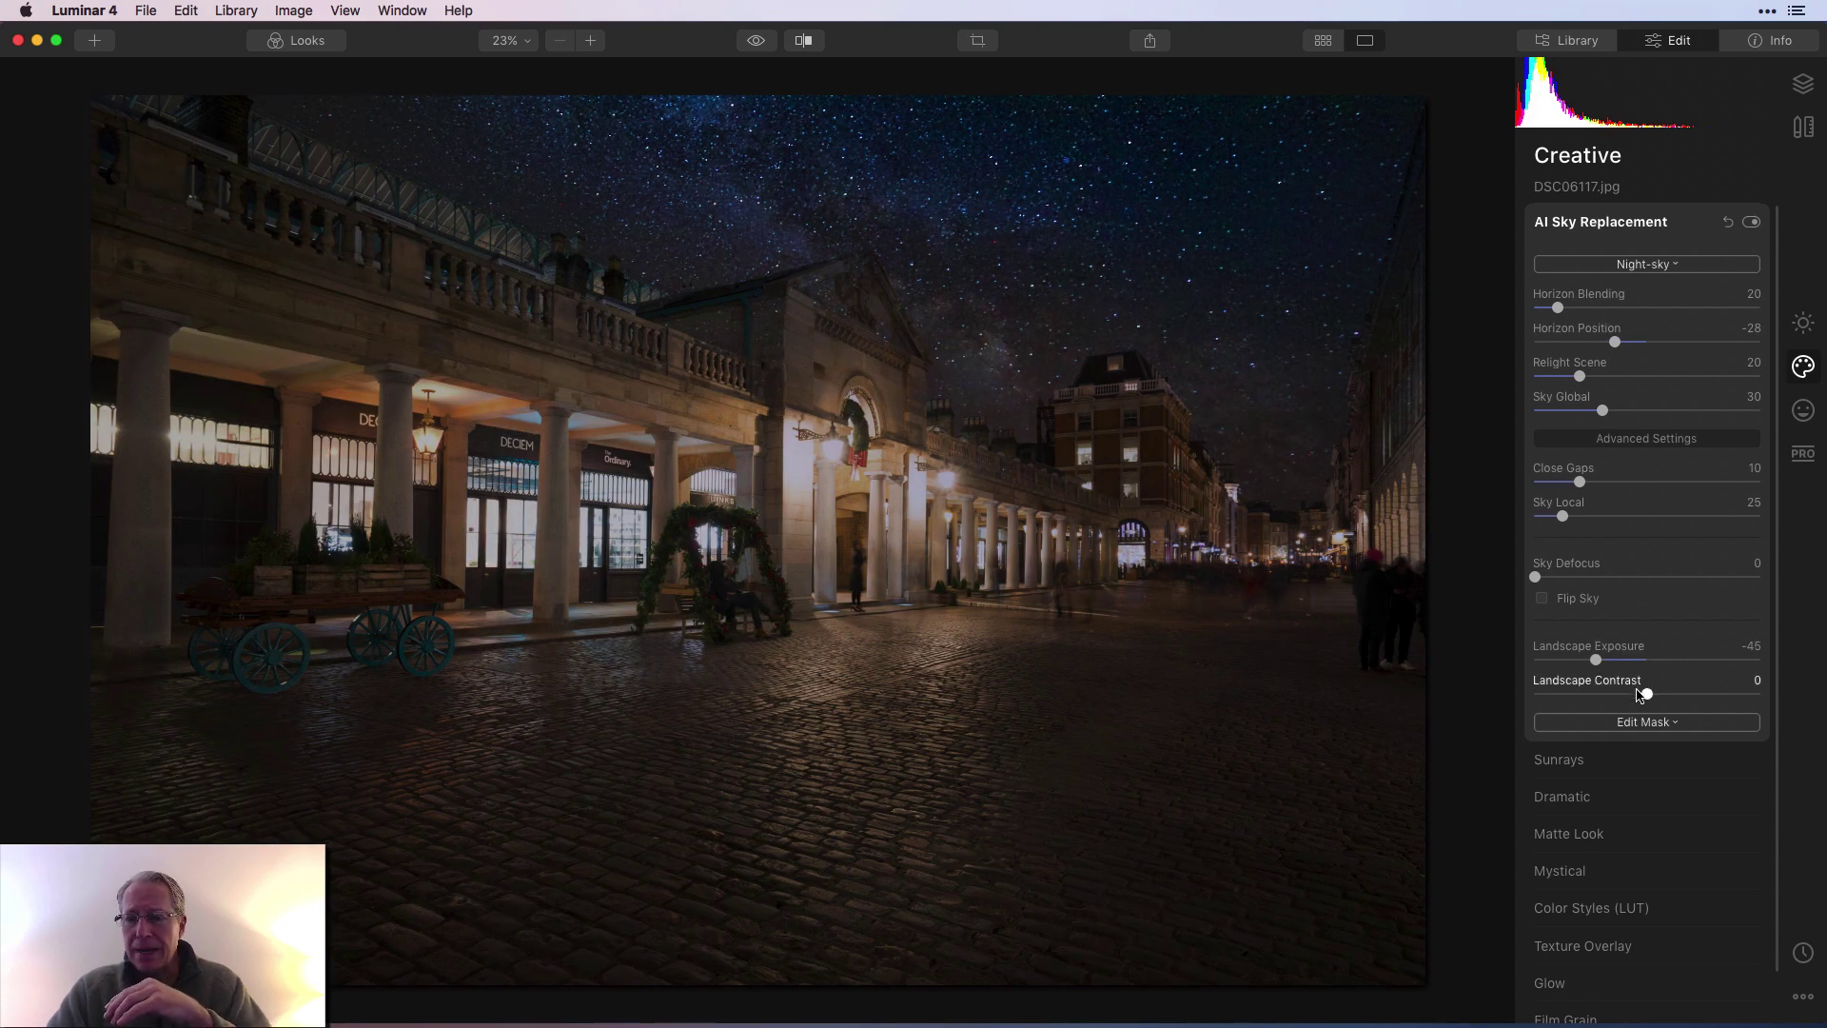
Erase the AI Sky Replacement mask from the pedimented building and the far-right facade using a brush of size 52.
left_click(1637, 723)
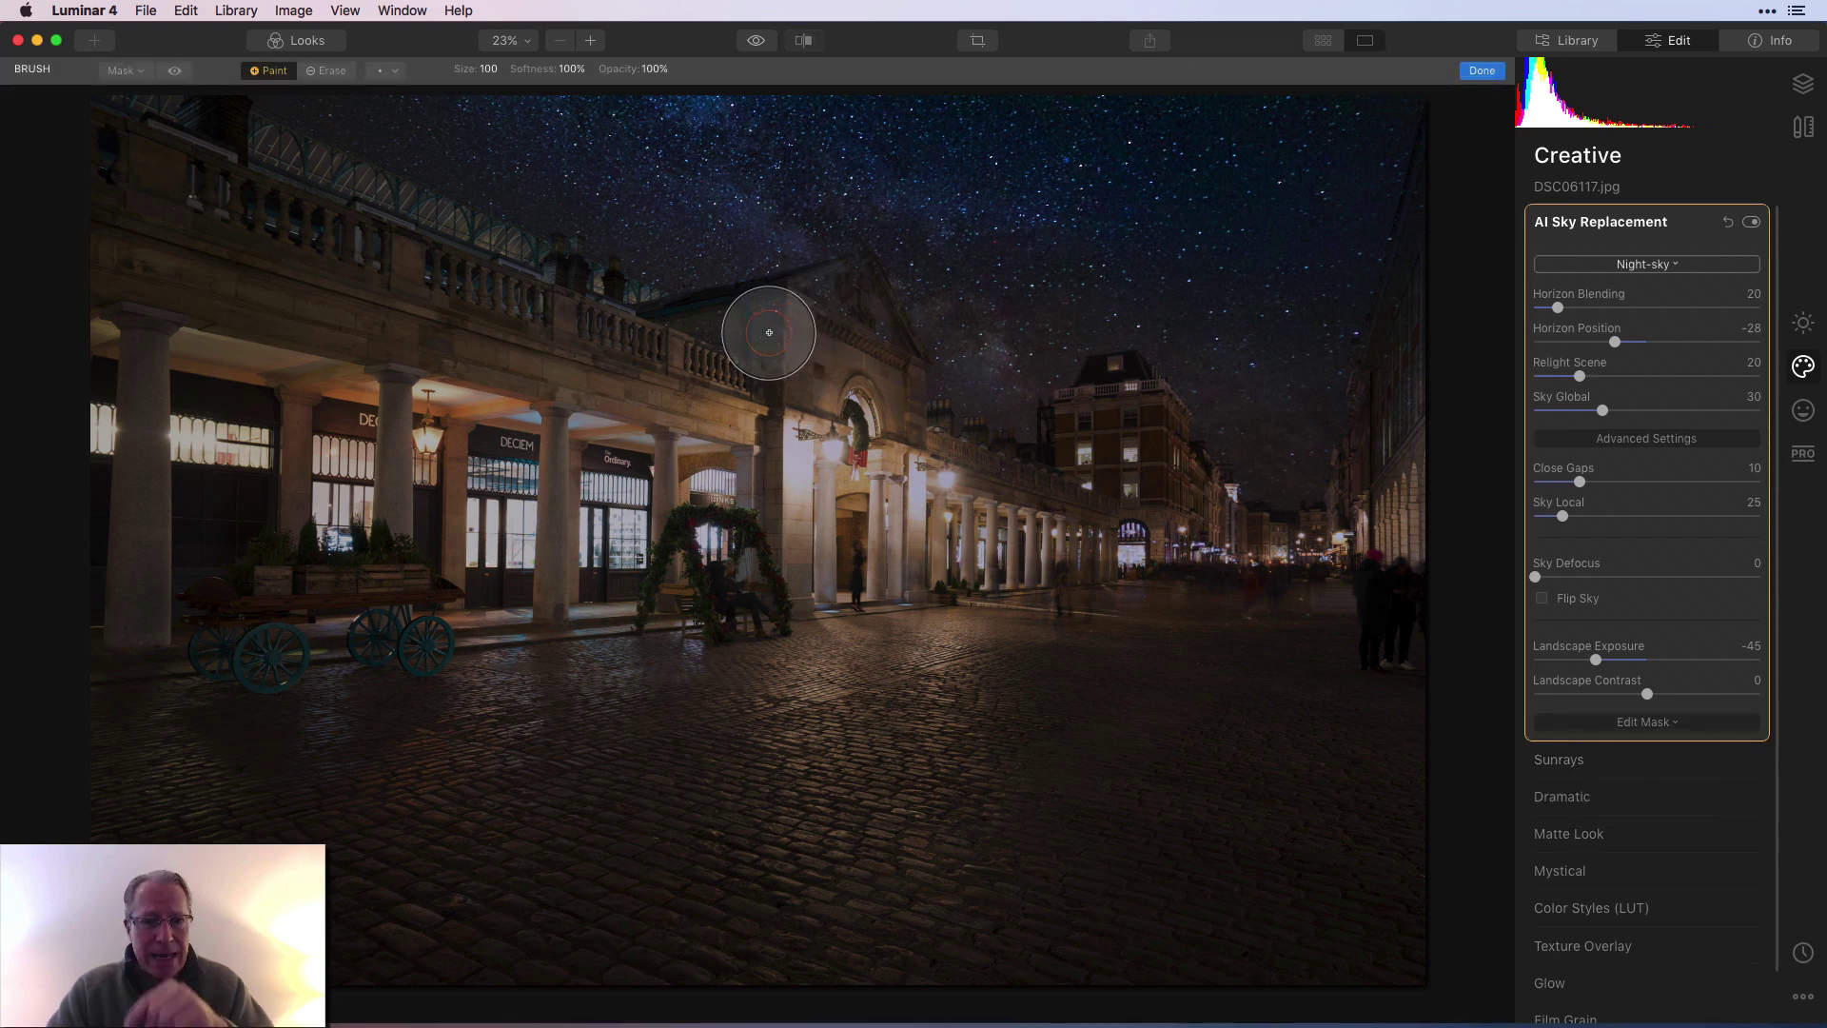
key("bracketleft")
key("bracketleft")
key("bracketleft")
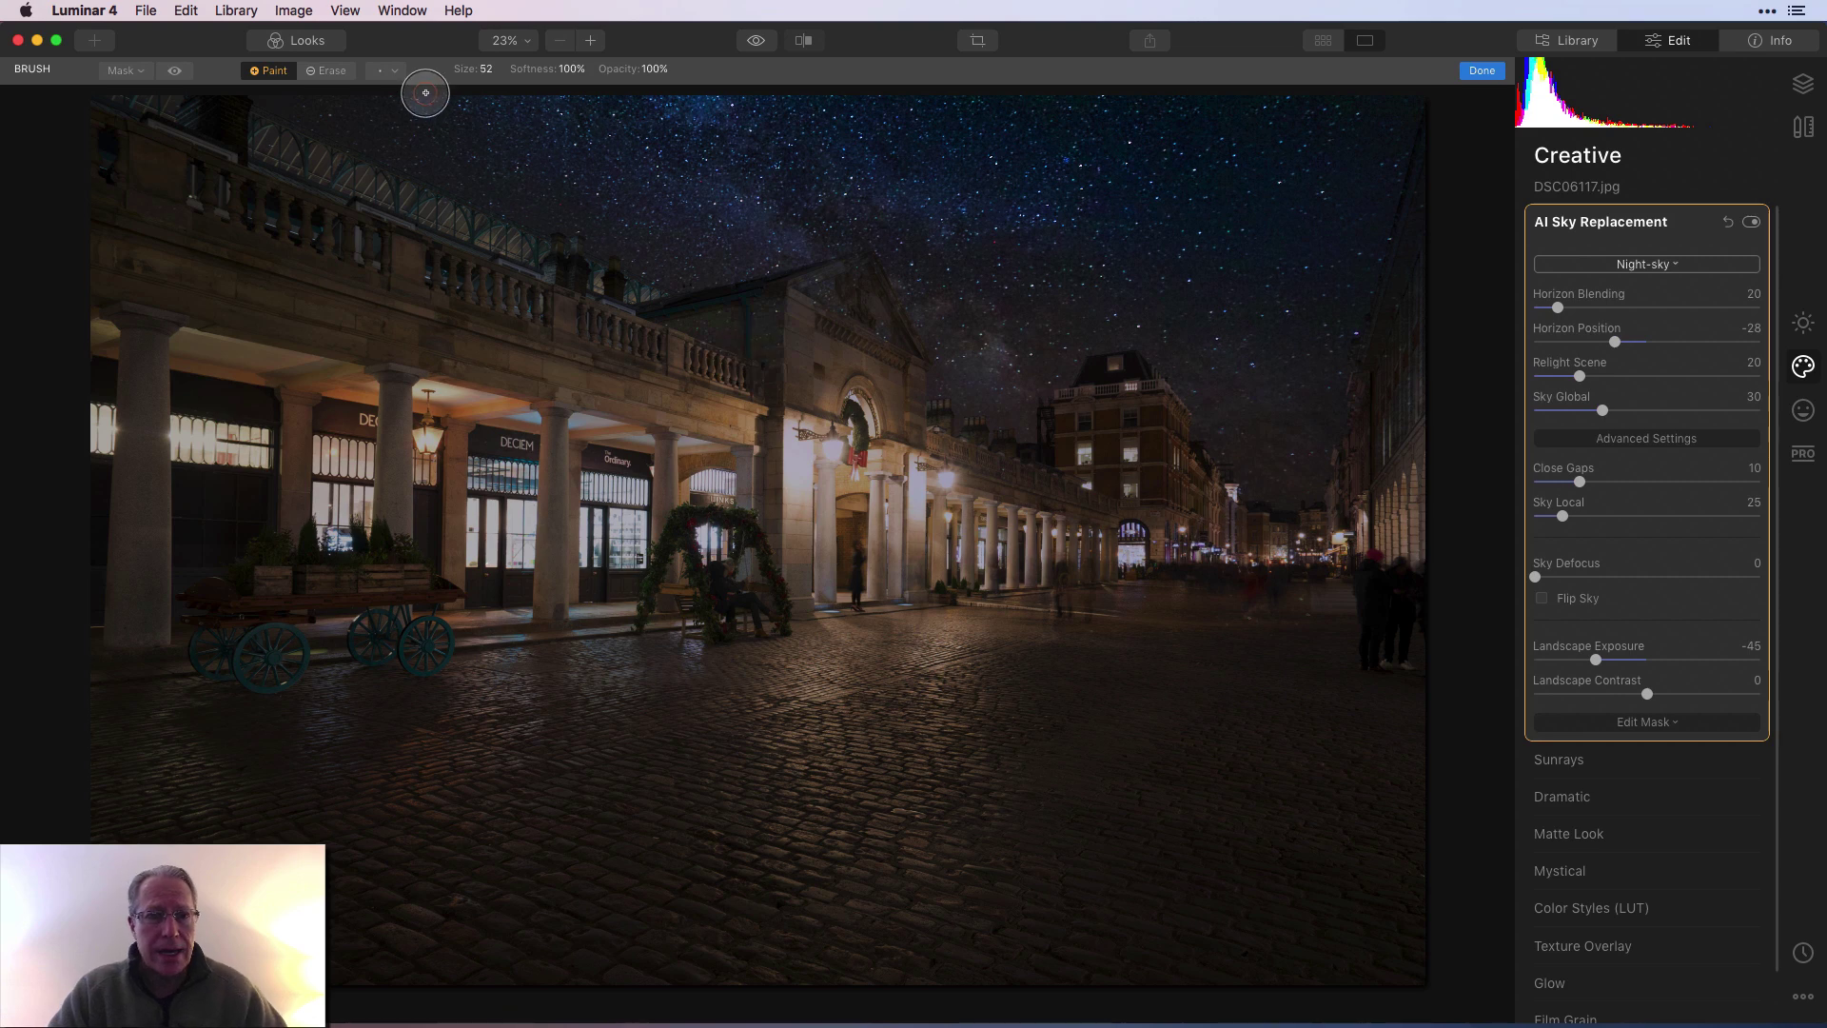
left_click(329, 70)
mouse_move(705, 327)
left_mouse_down()
mouse_move(747, 328)
mouse_move(664, 326)
mouse_move(856, 291)
mouse_move(886, 334)
mouse_move(796, 342)
mouse_move(889, 358)
mouse_move(767, 357)
mouse_move(887, 411)
left_mouse_up()
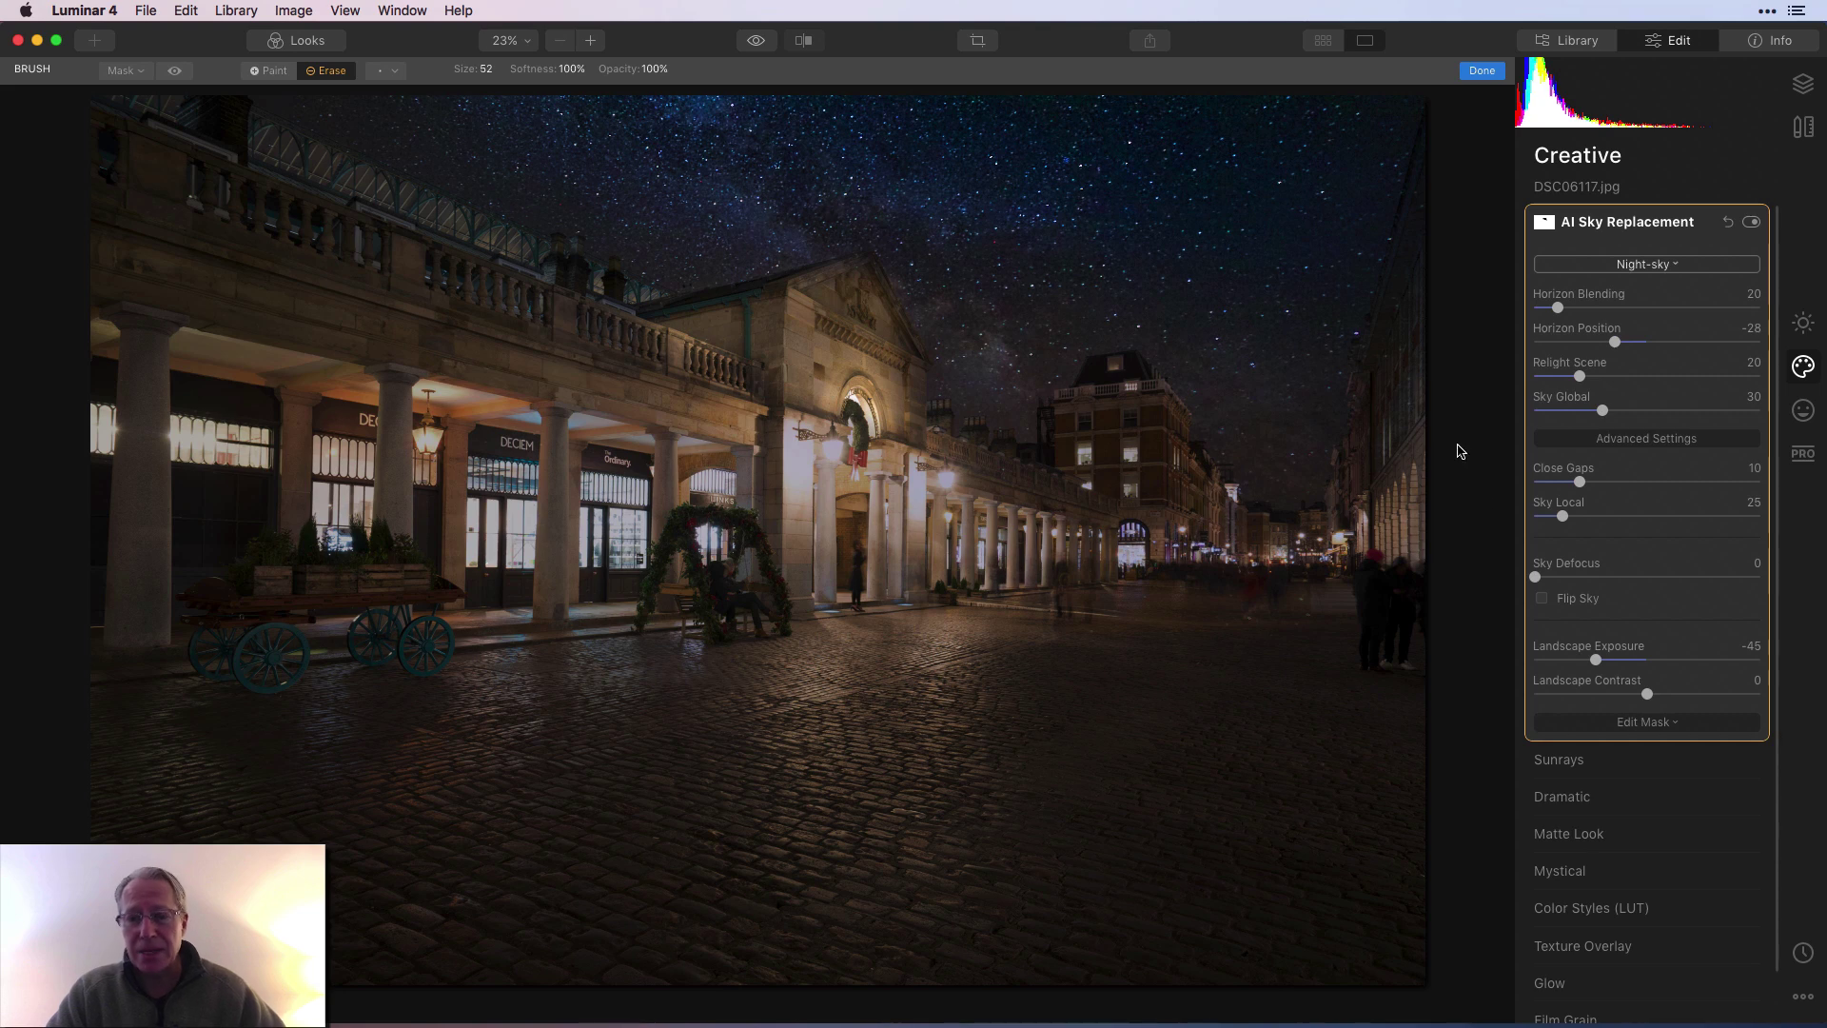
mouse_move(1404, 315)
left_mouse_down()
mouse_move(1437, 123)
mouse_move(1425, 388)
mouse_move(1355, 493)
left_mouse_up()
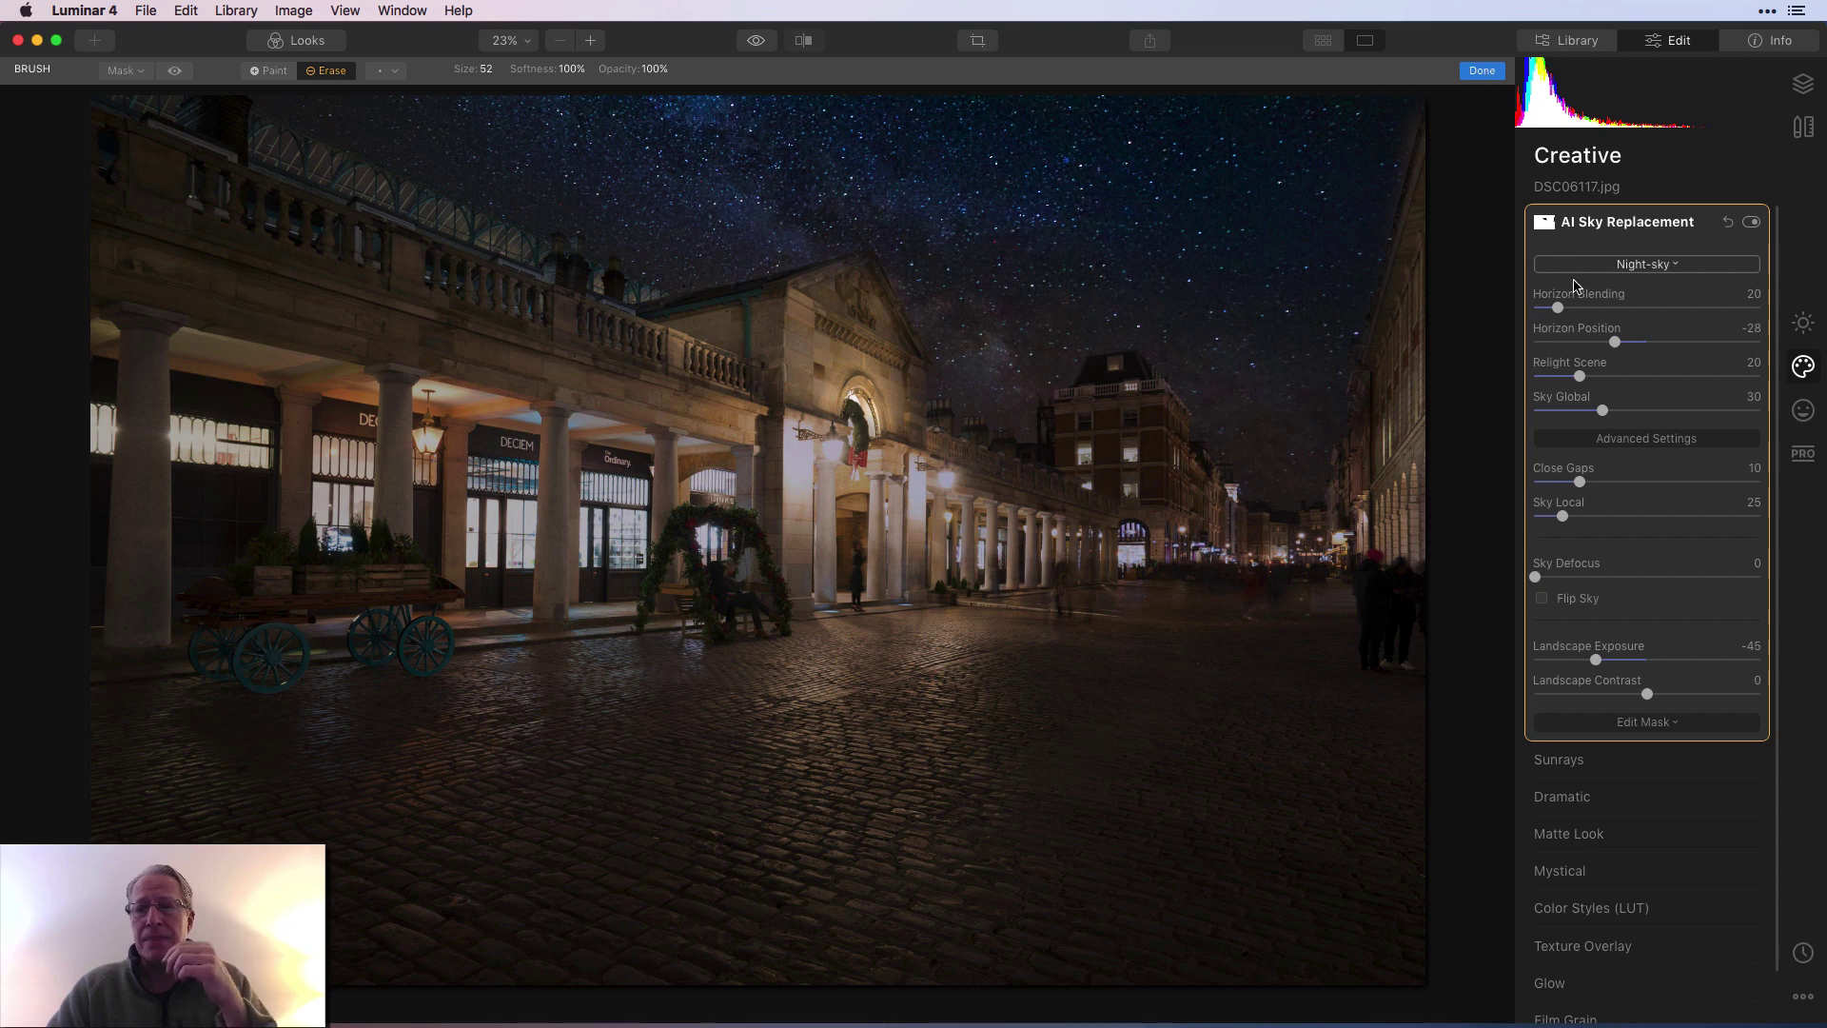
left_click(1481, 70)
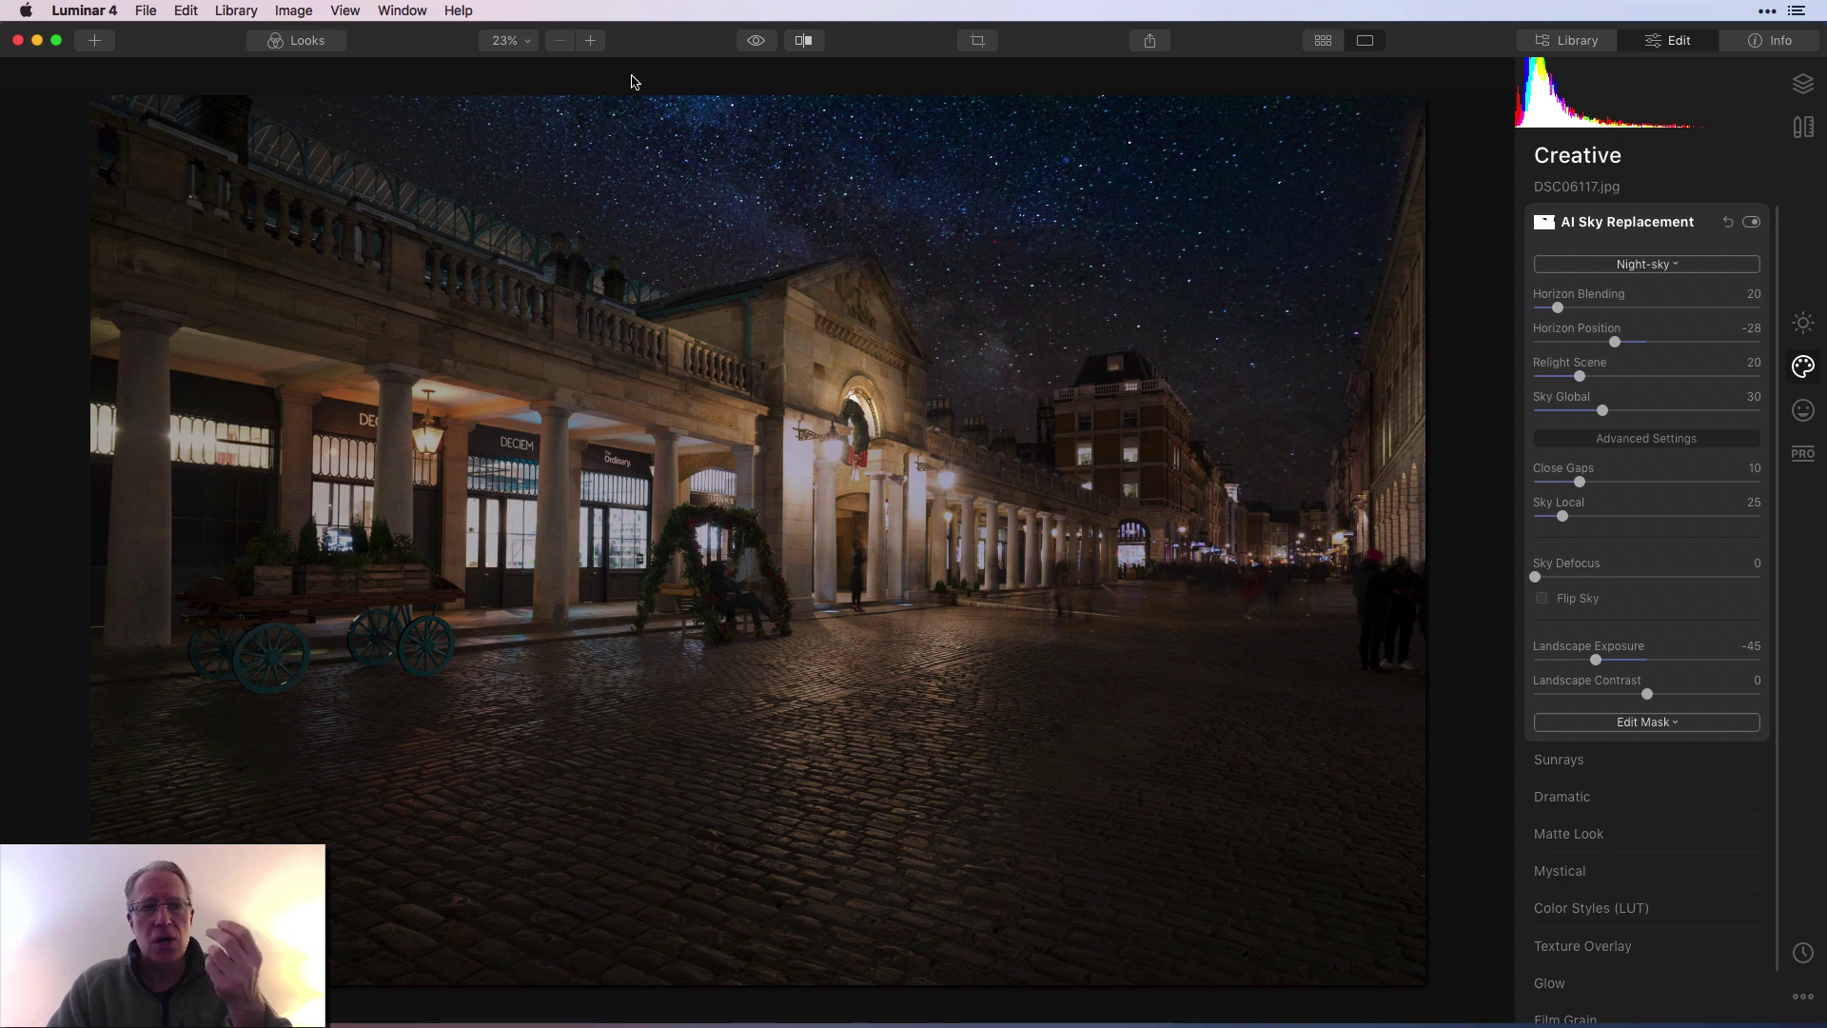
Find the dusk London street photo with the red double-decker buses in the library and open it for editing.
left_click(1322, 43)
scroll(1187, 540, "down", 2)
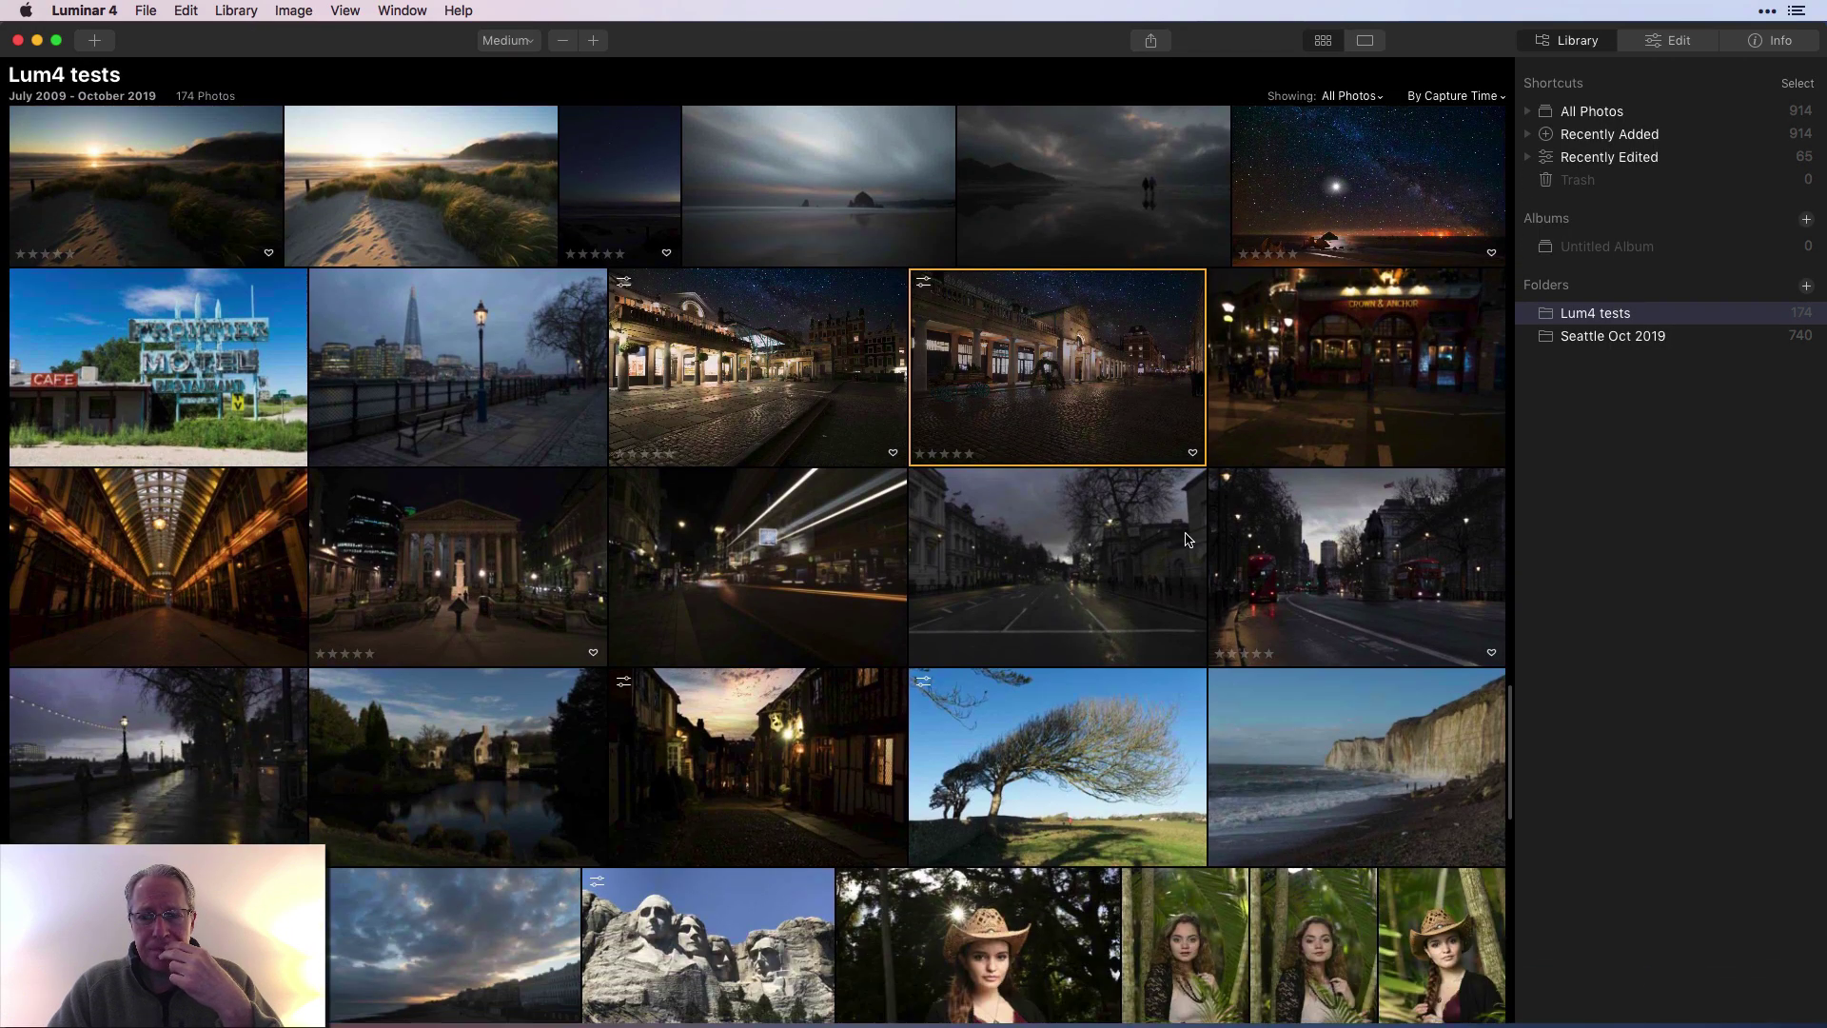
double_click(1295, 559)
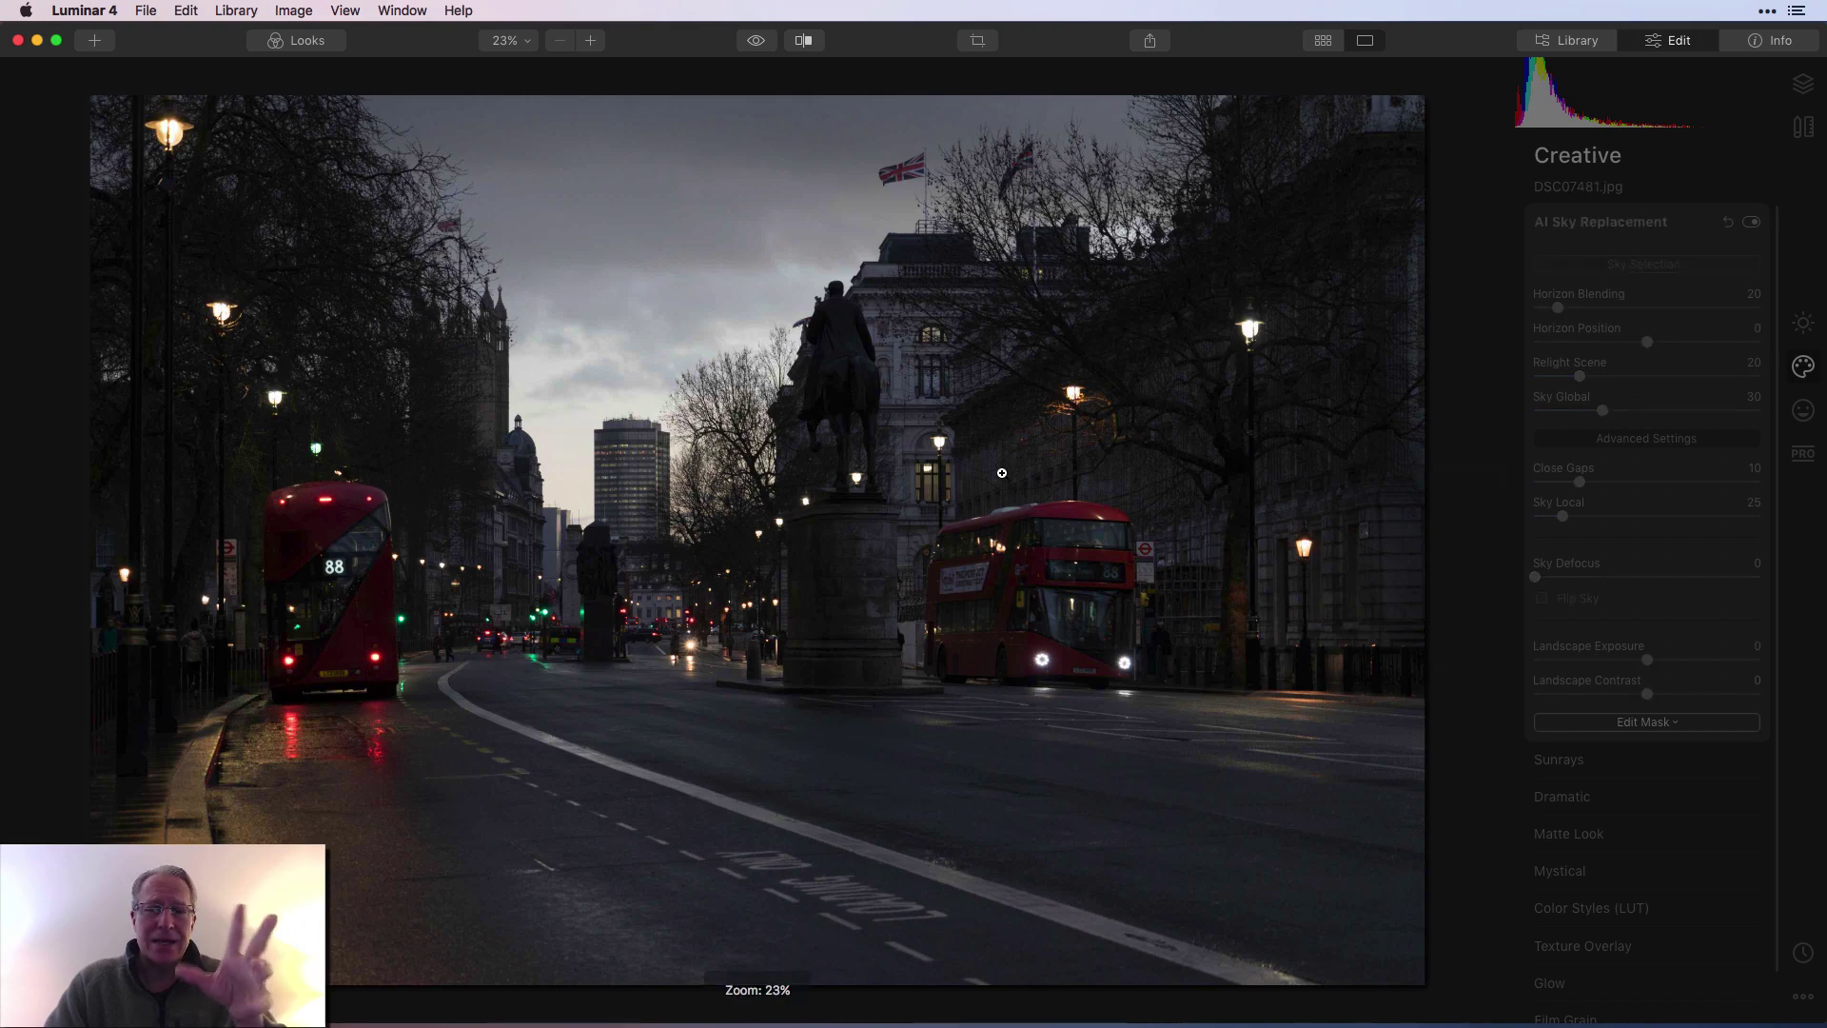
Replace the bus street photo's sky with the custom image Night-sky.jpg, using Horizon Position -50 and Landscape Exposure -39.
left_click(1699, 270)
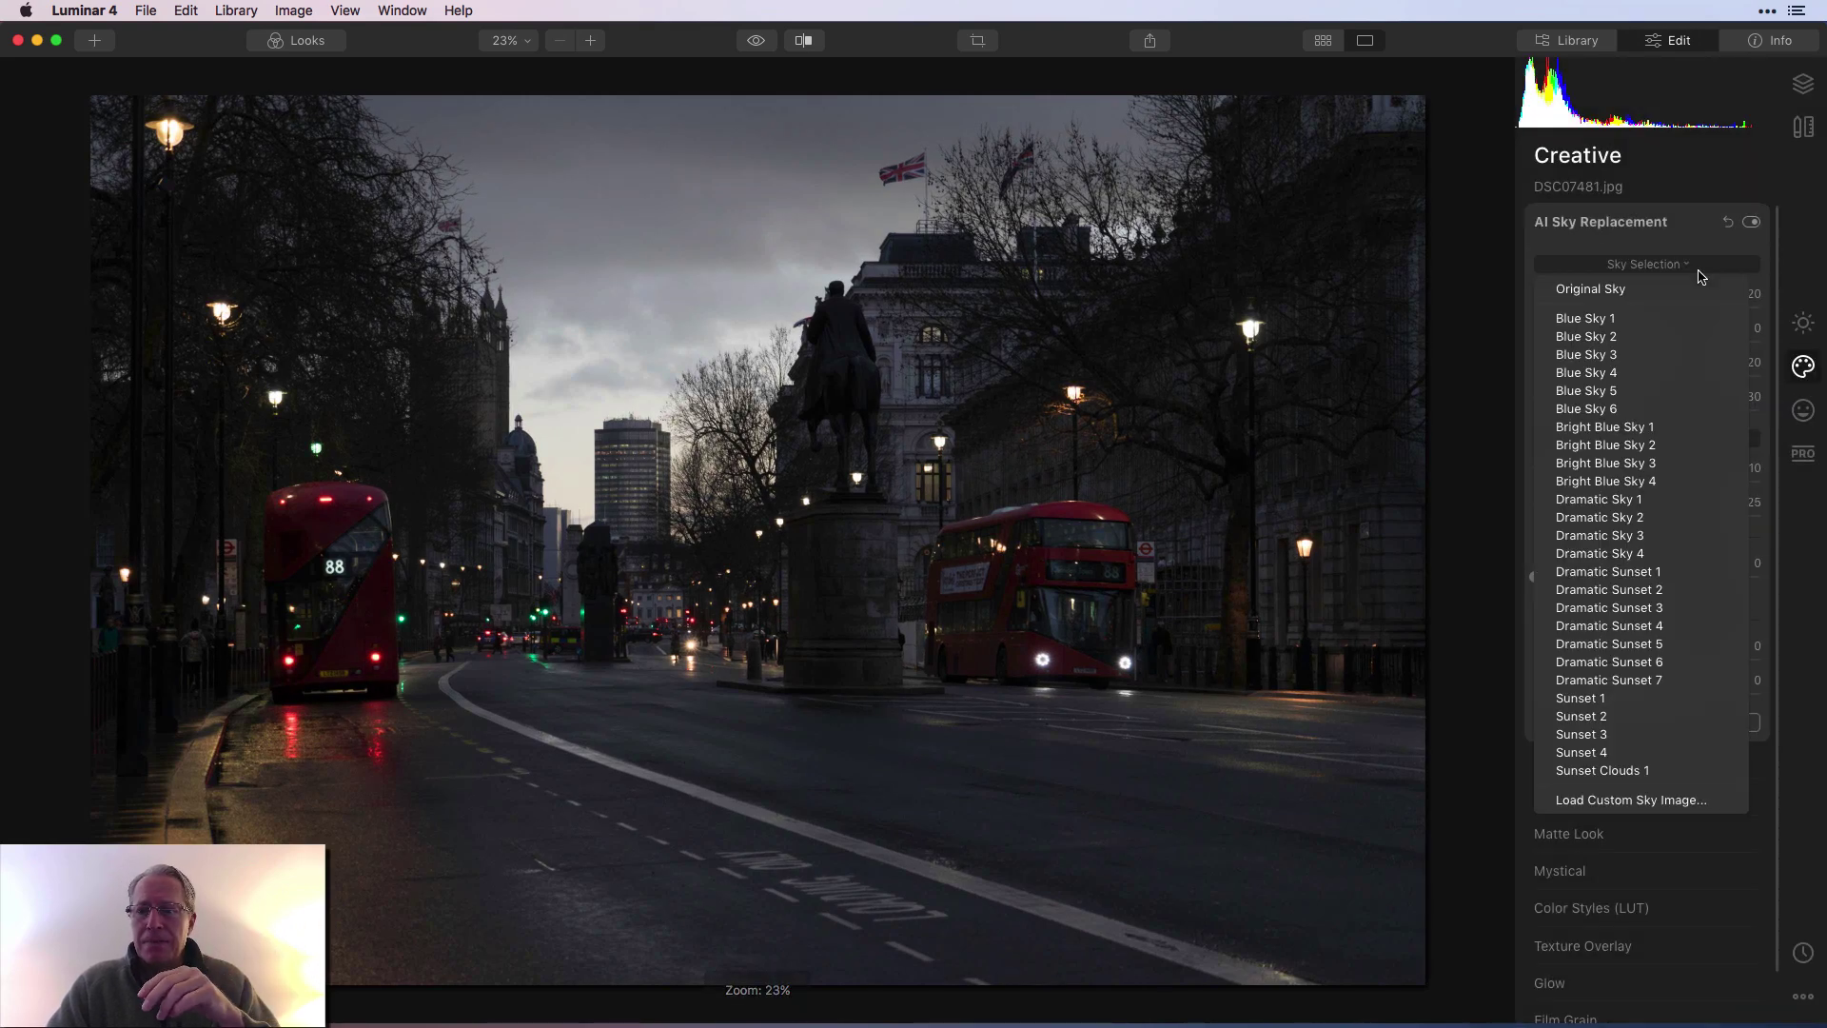
left_click(1626, 802)
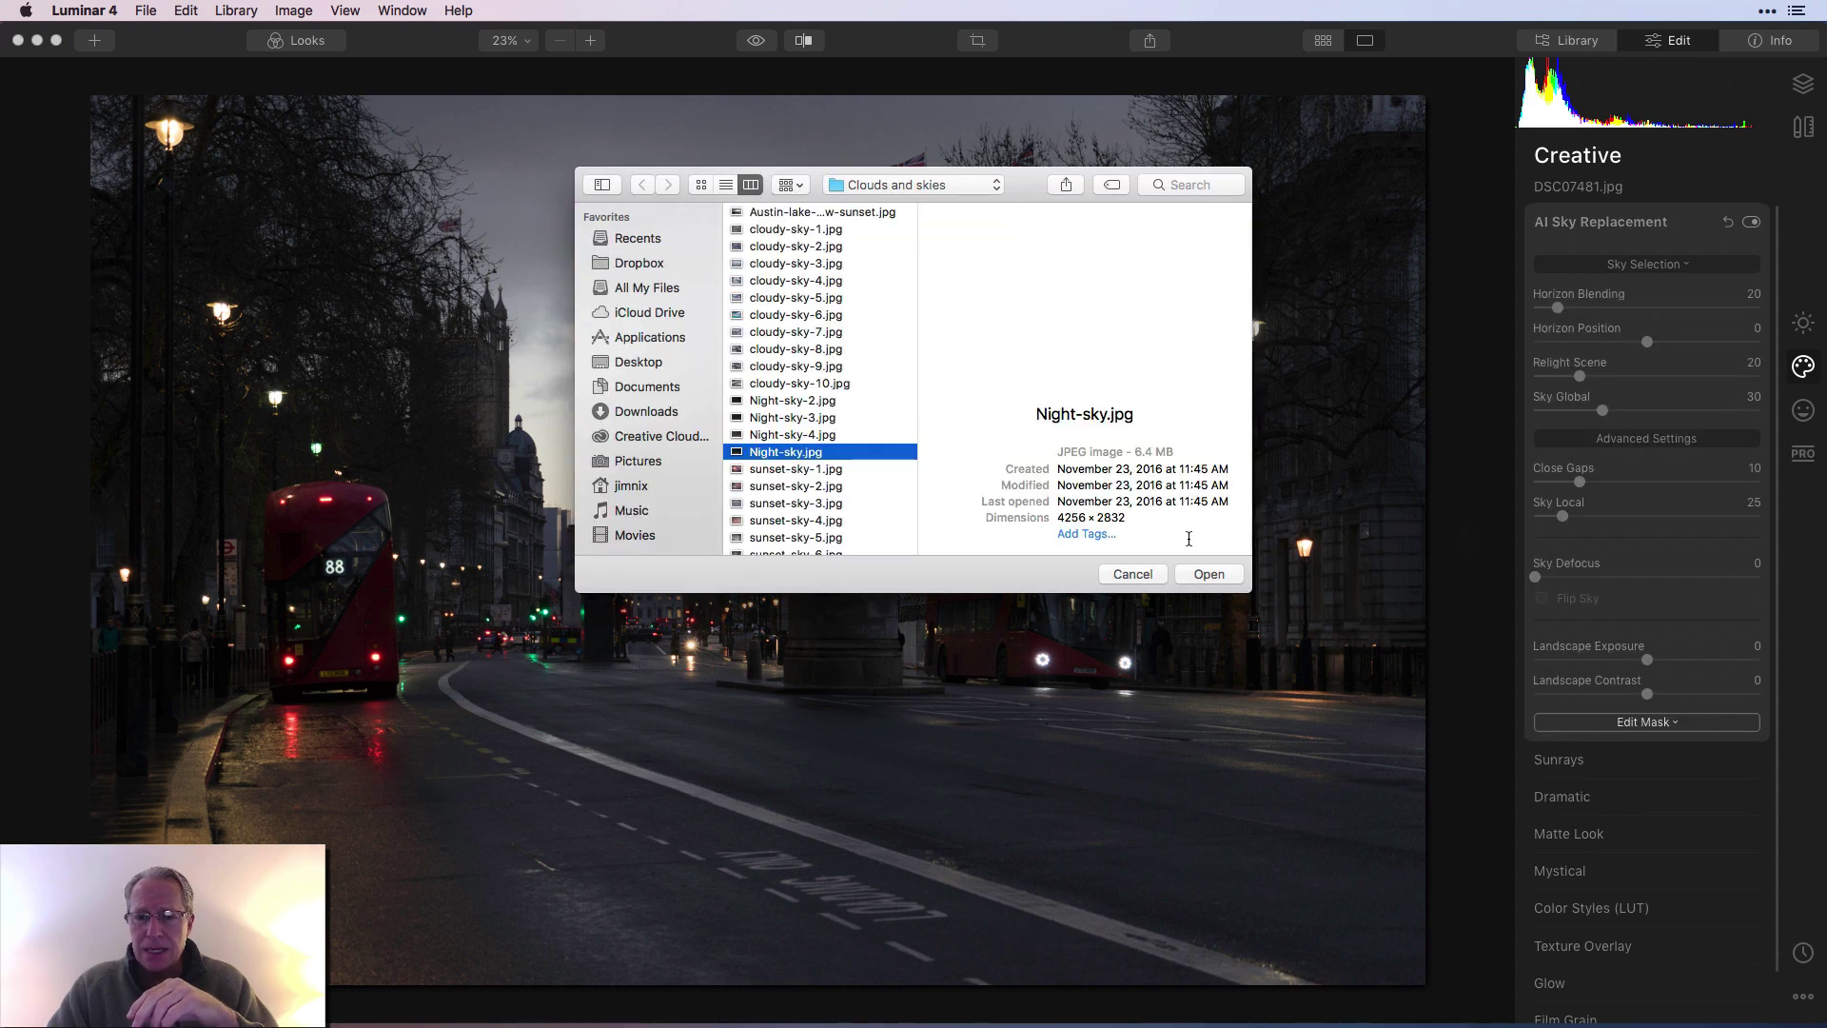
left_click(1208, 571)
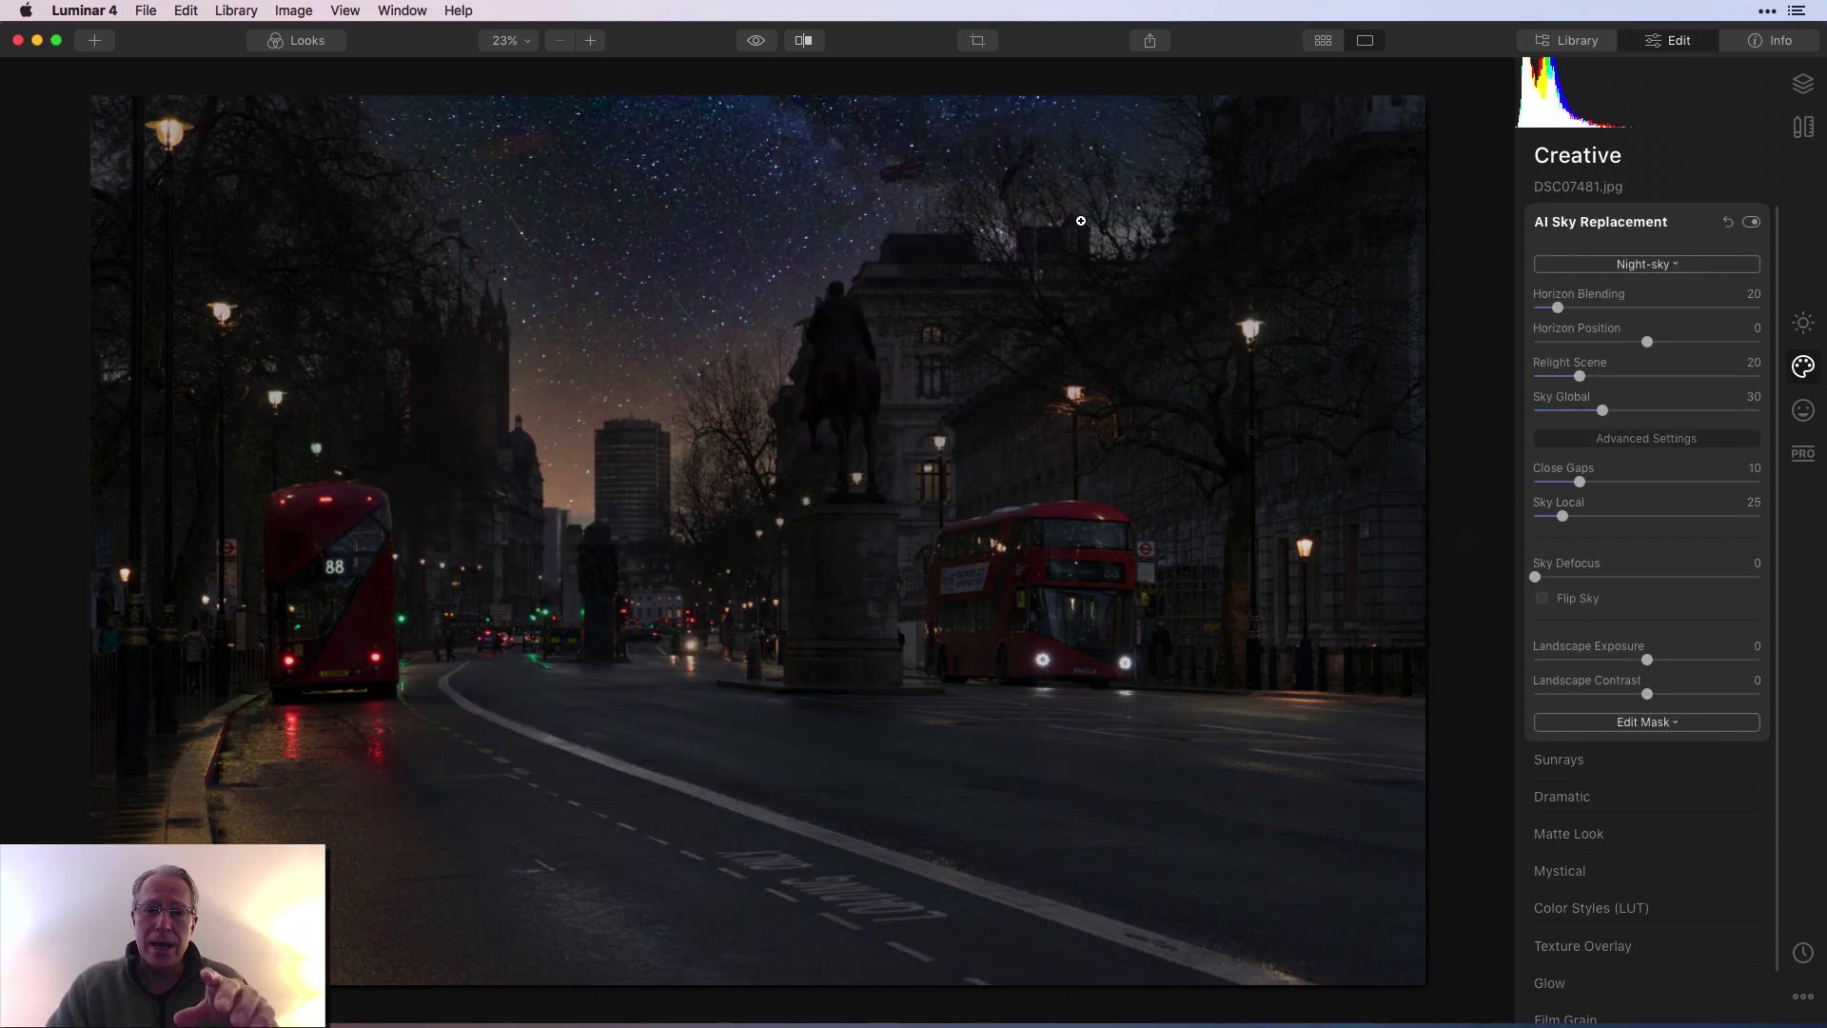
left_click(1604, 343)
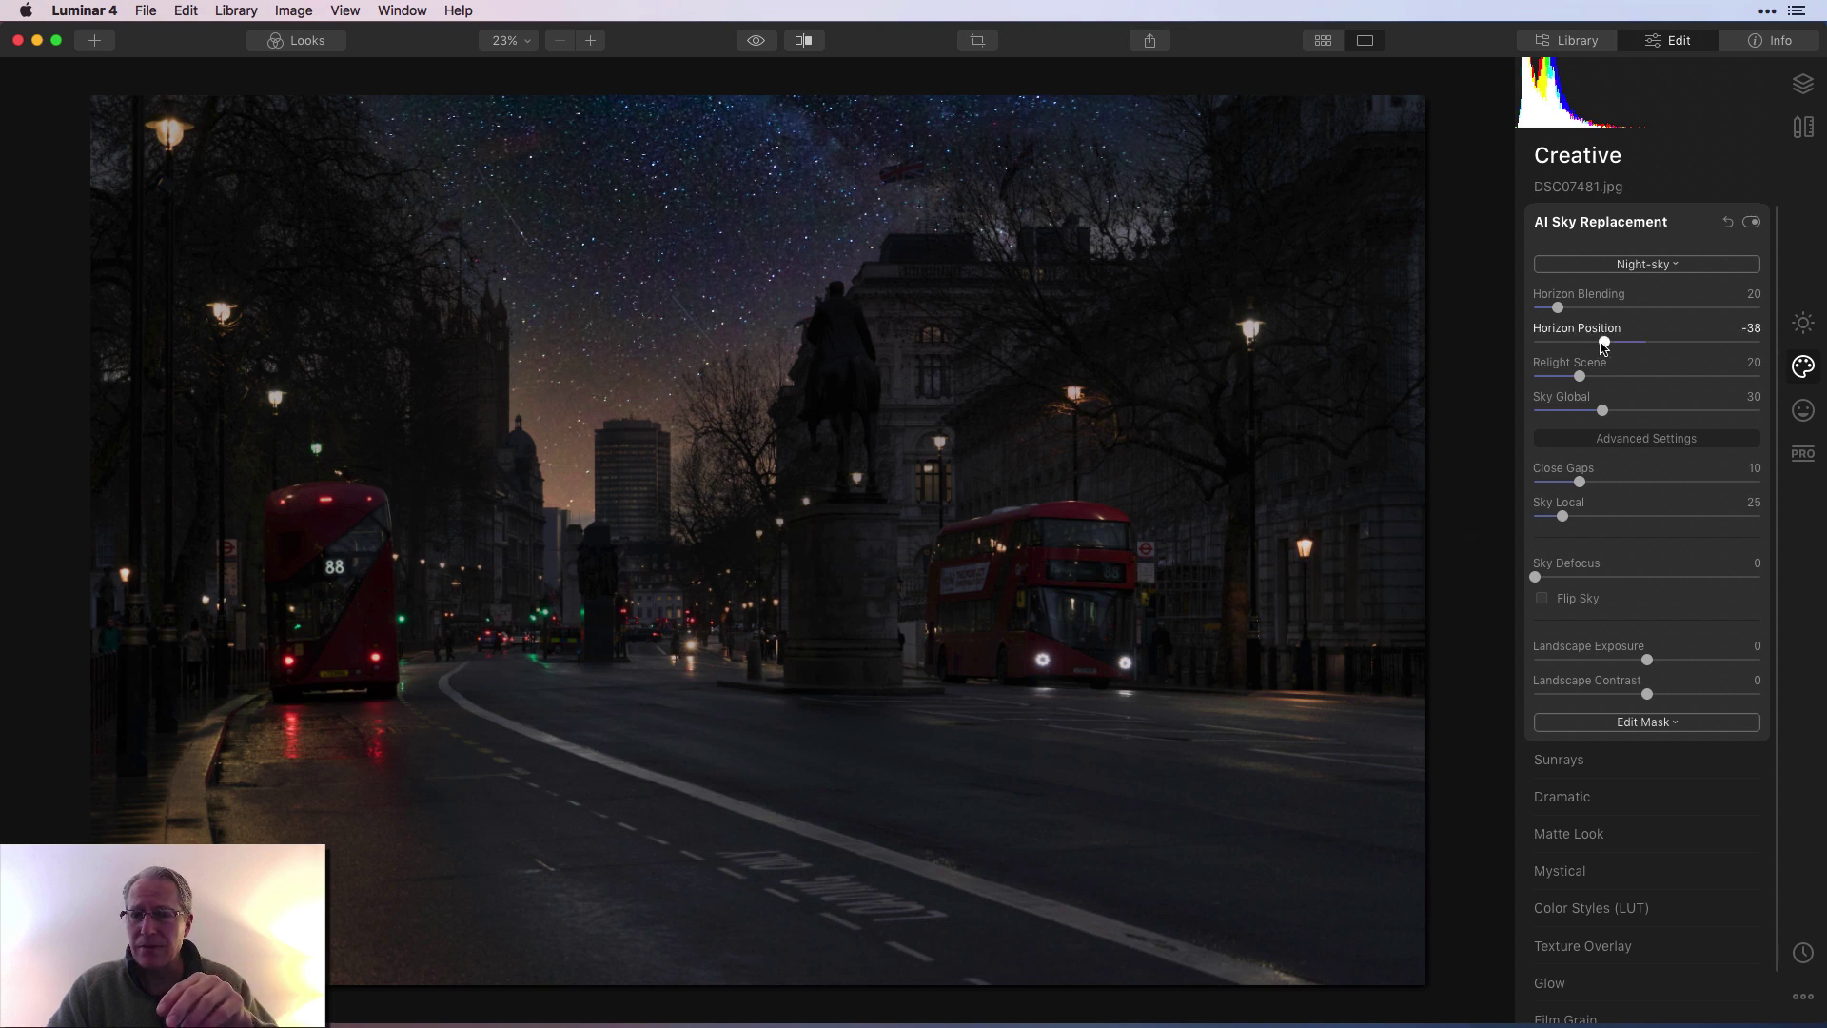
left_click_drag(1604, 343, 1589, 344)
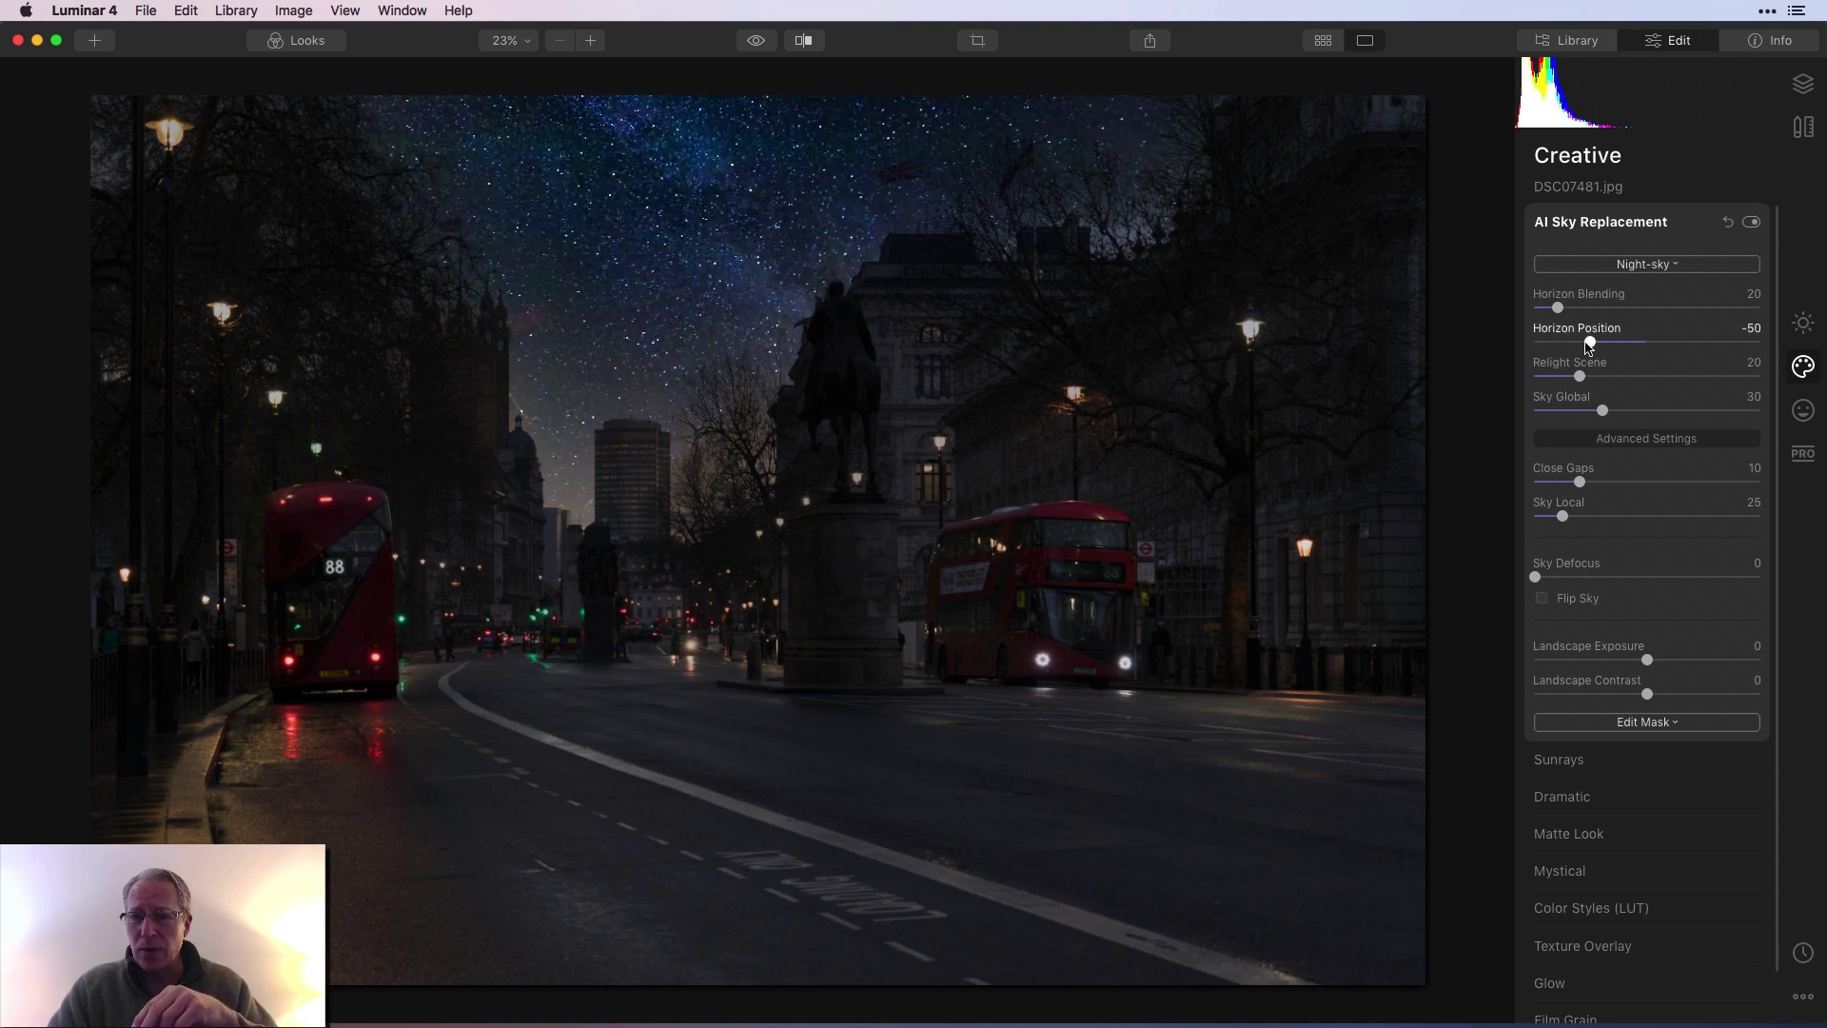
left_click(1607, 661)
left_click_drag(1606, 661, 1602, 661)
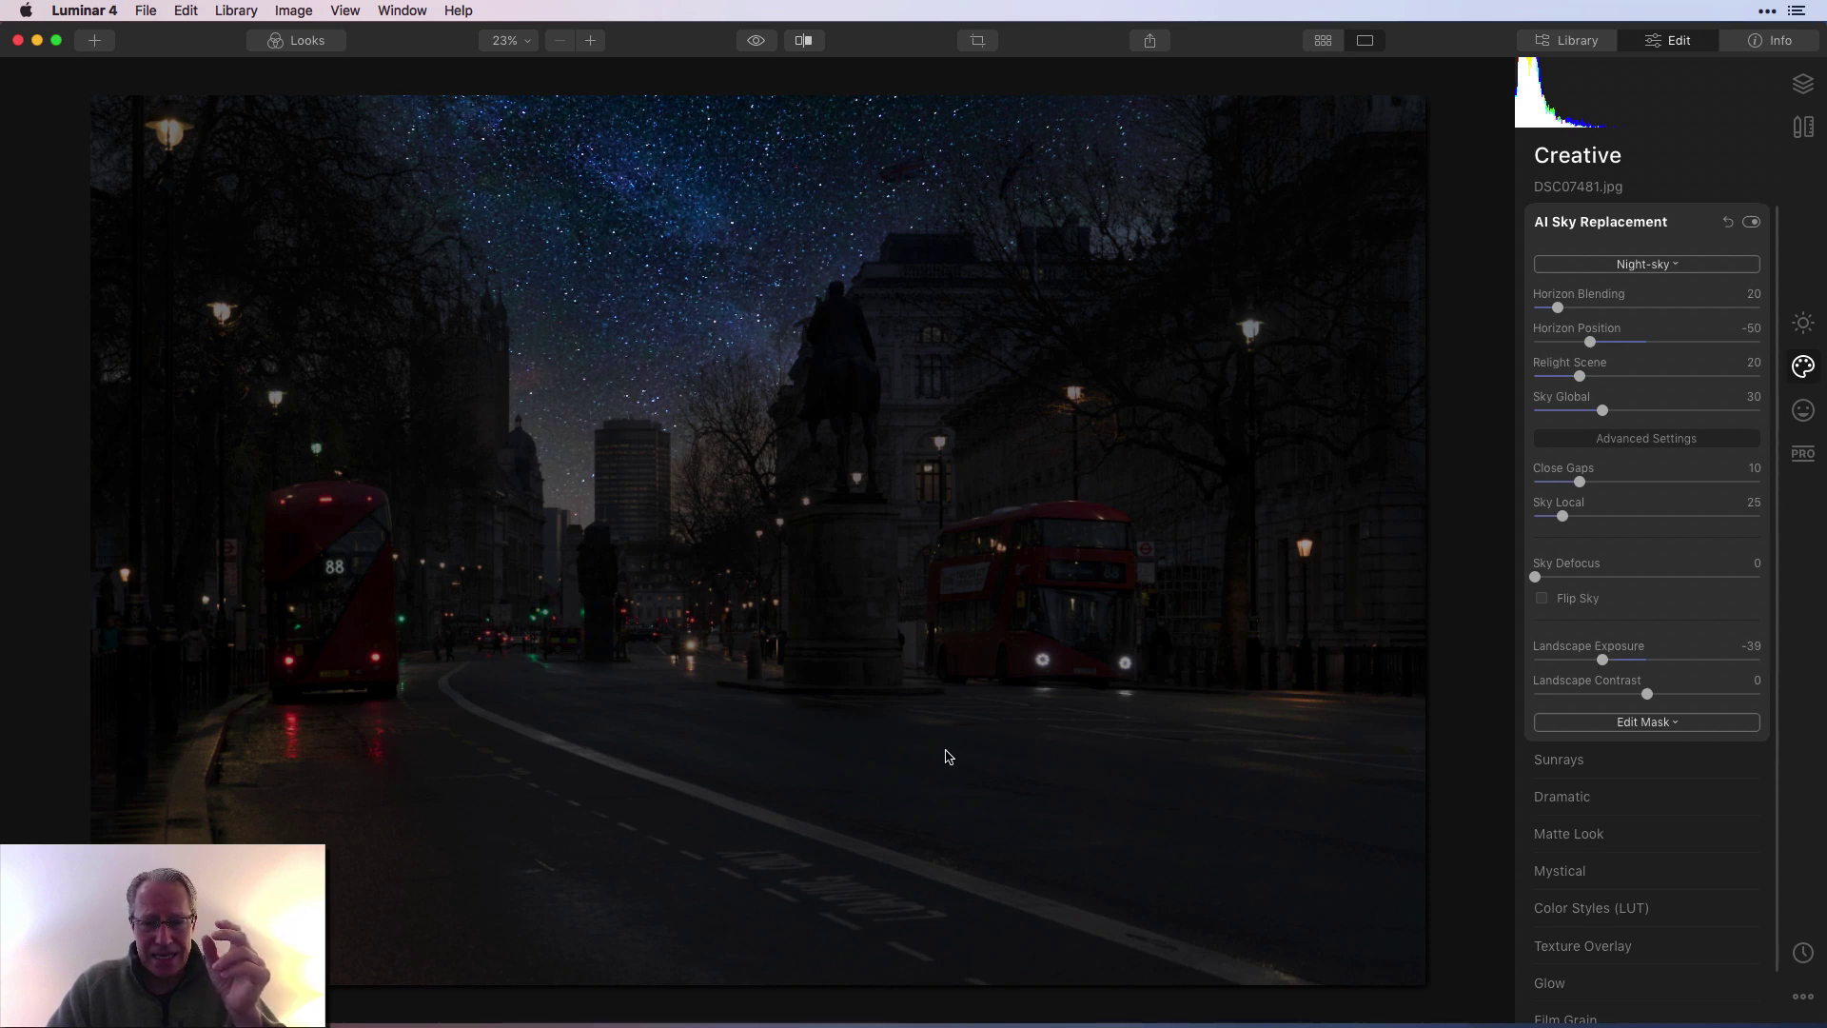
Find the library photo of the bare tree beside the dirt path and railway track and open it for editing.
key("g")
scroll(947, 756, "down", 4)
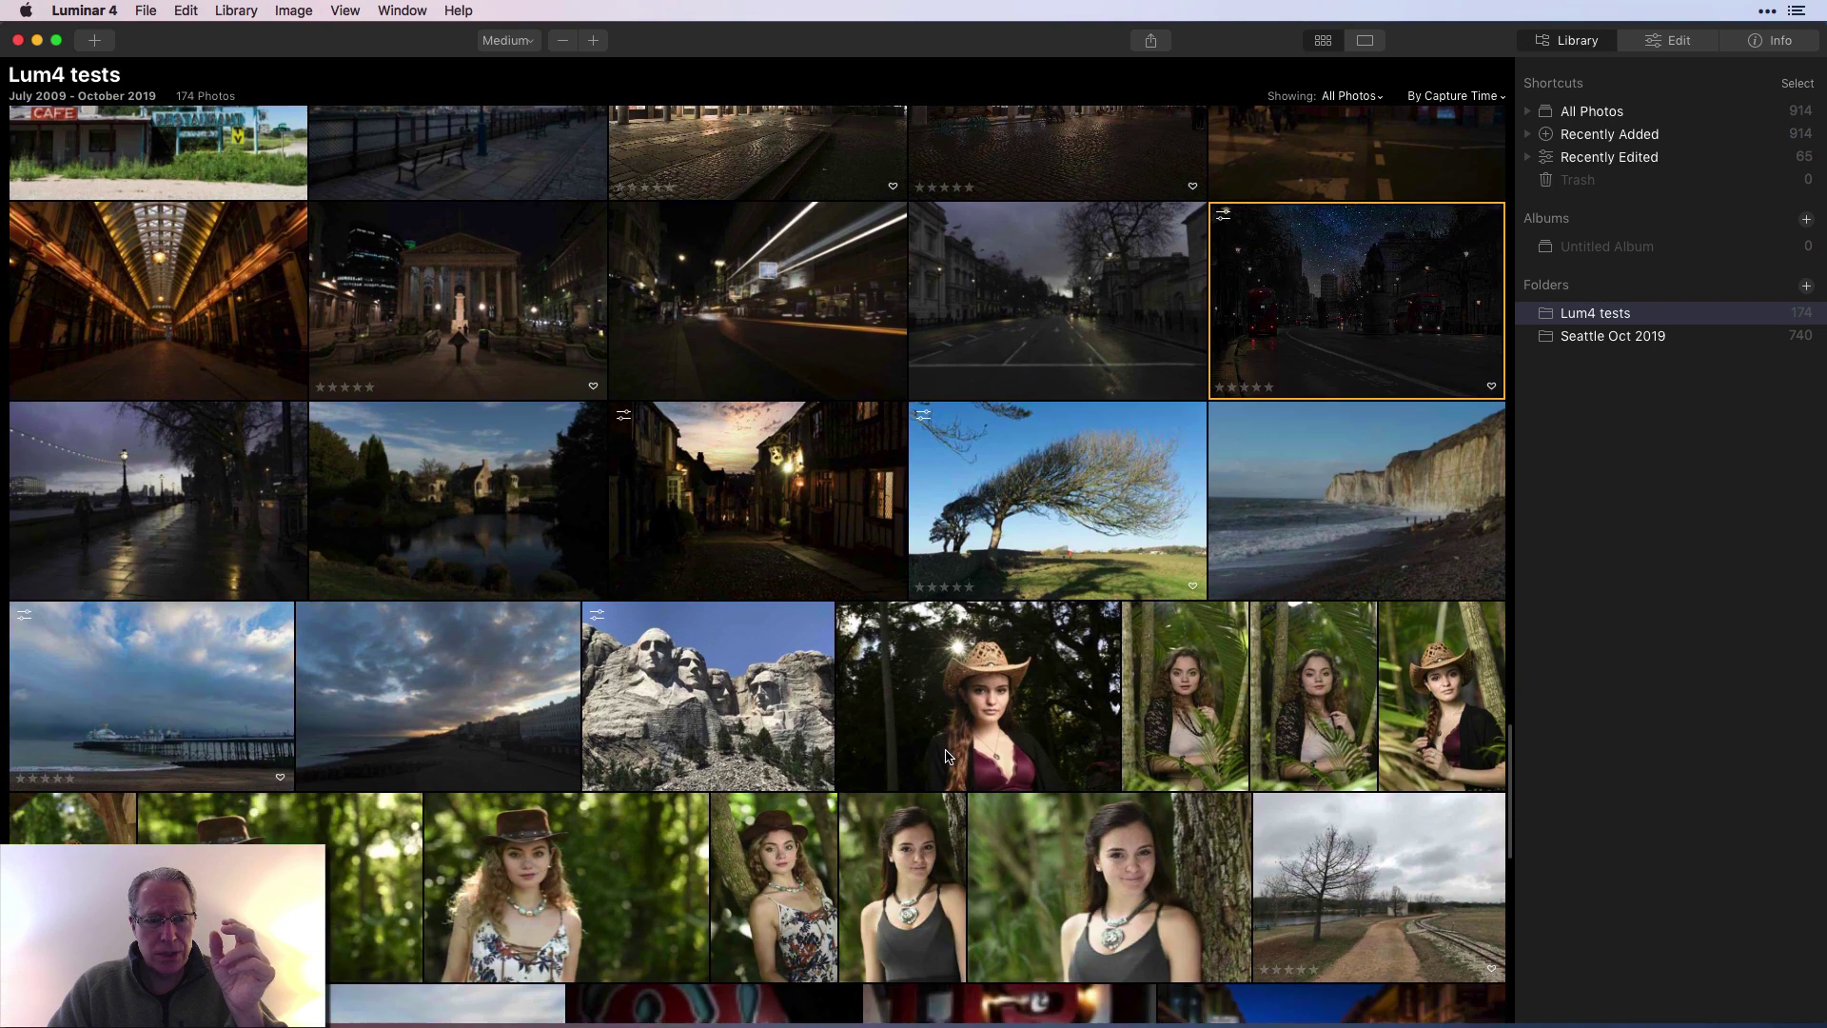
scroll(948, 756, "down", 6)
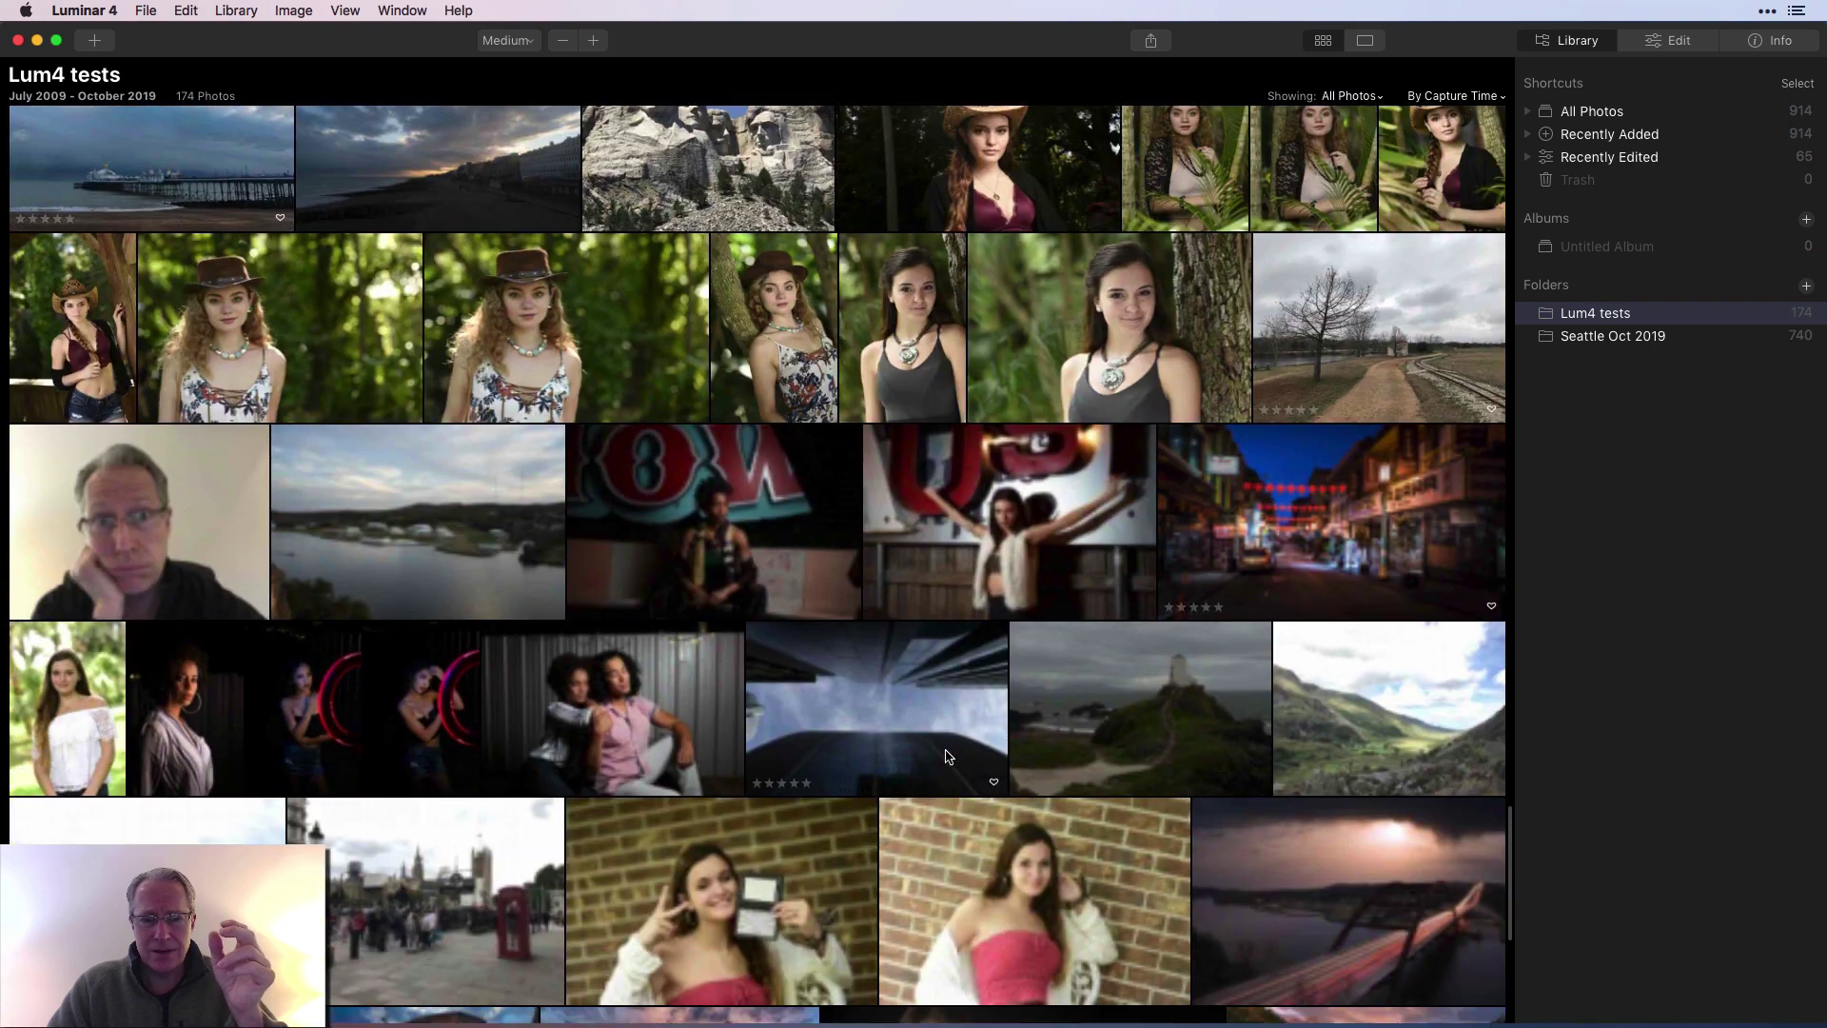
scroll(947, 756, "up", 3)
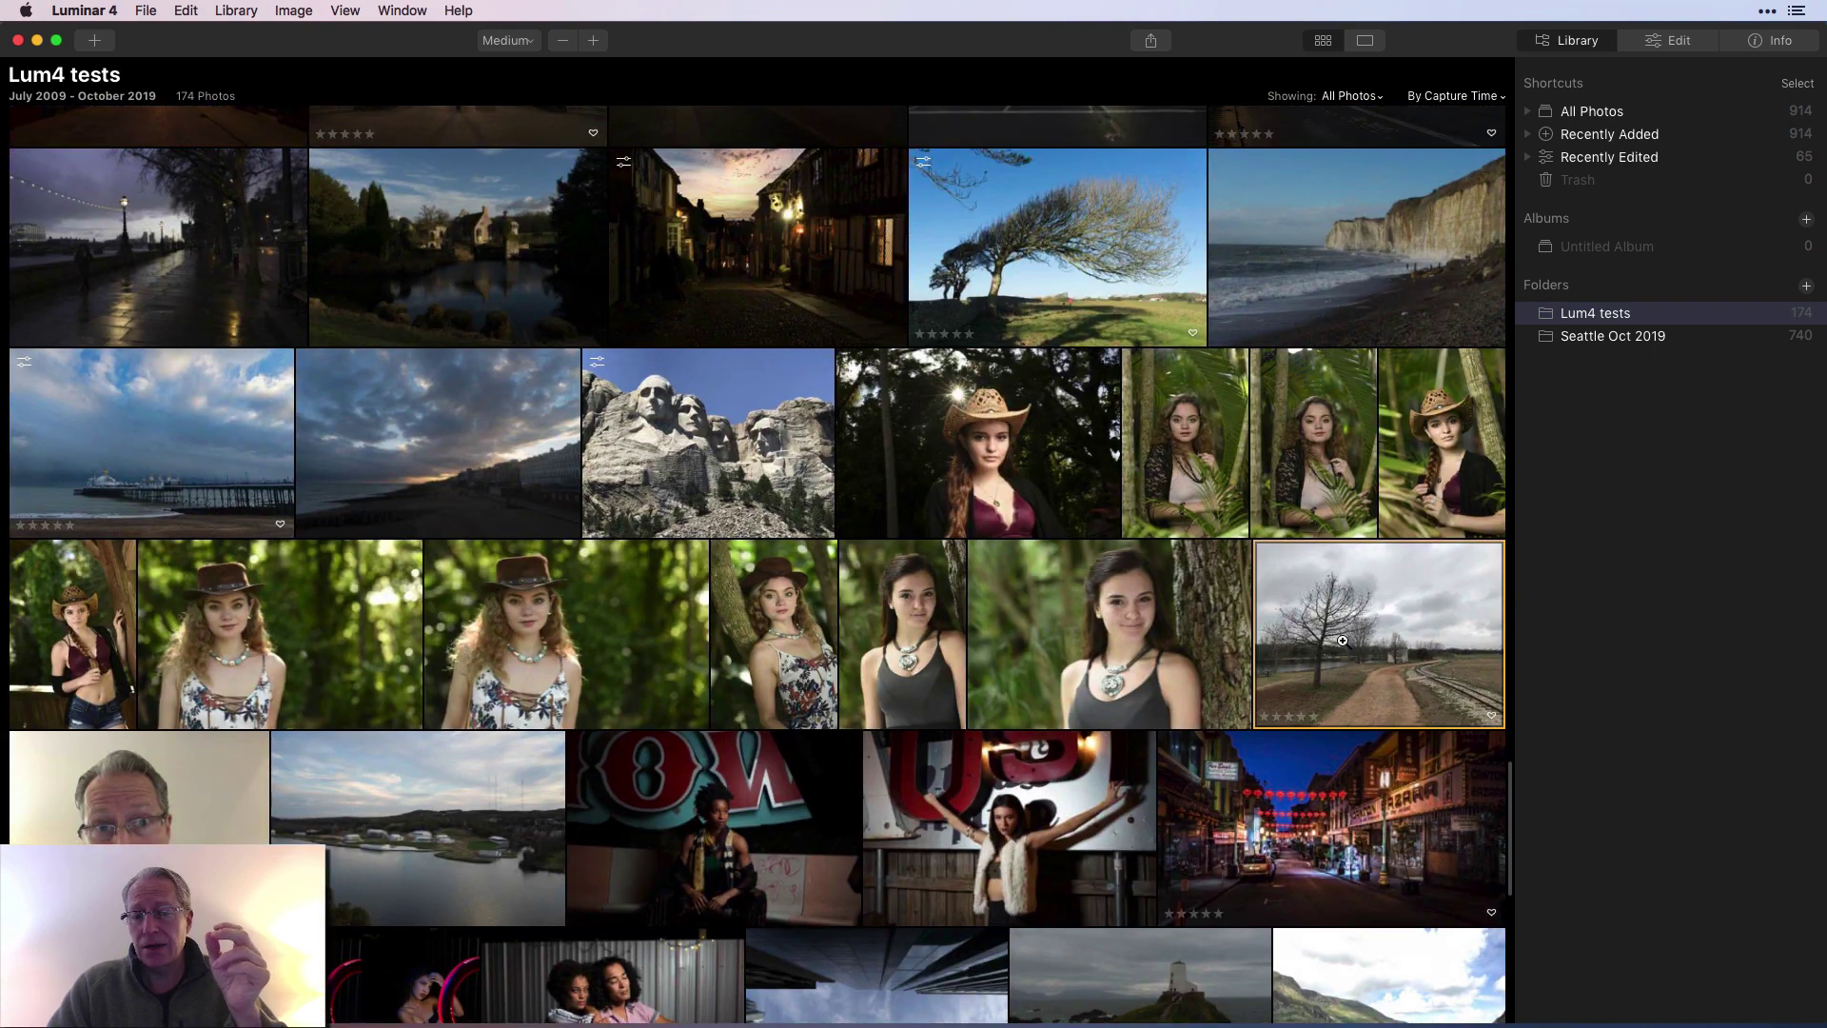
double_click(1343, 640)
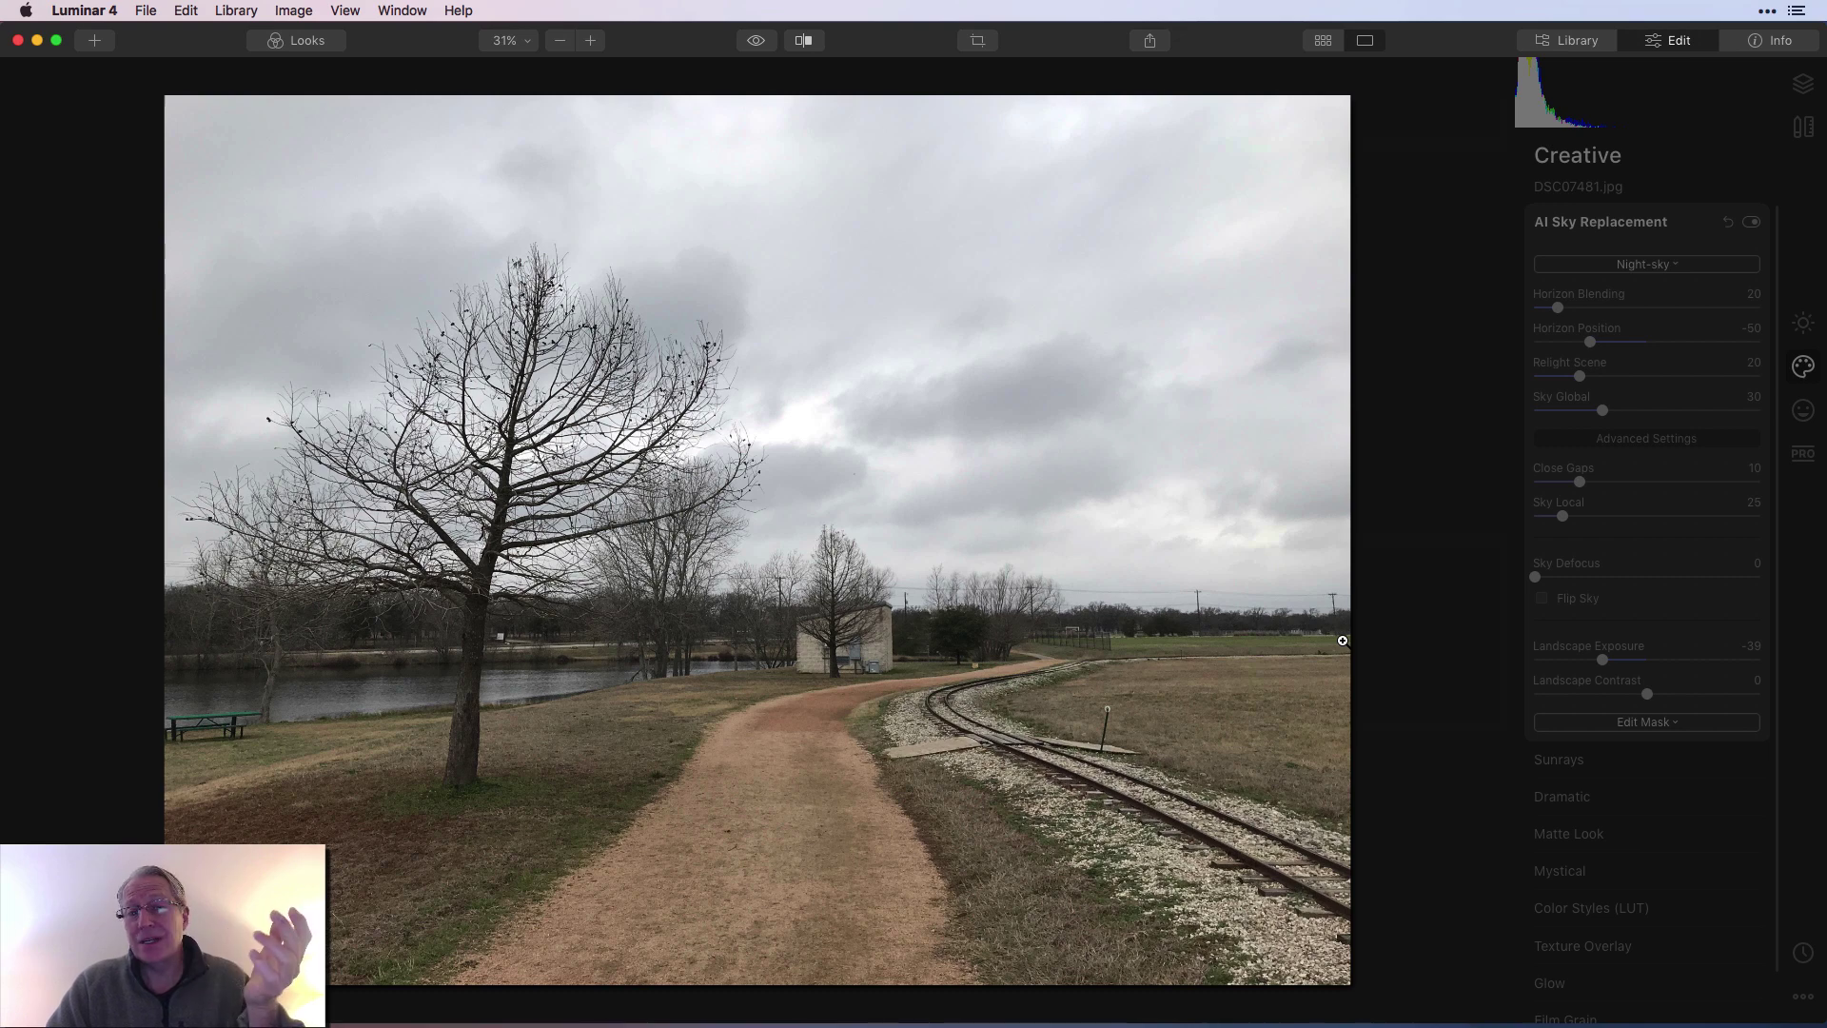
Replace the cloudy sky above the bare tree and railway track with the custom image Night-sky.jpg.
left_click(1649, 264)
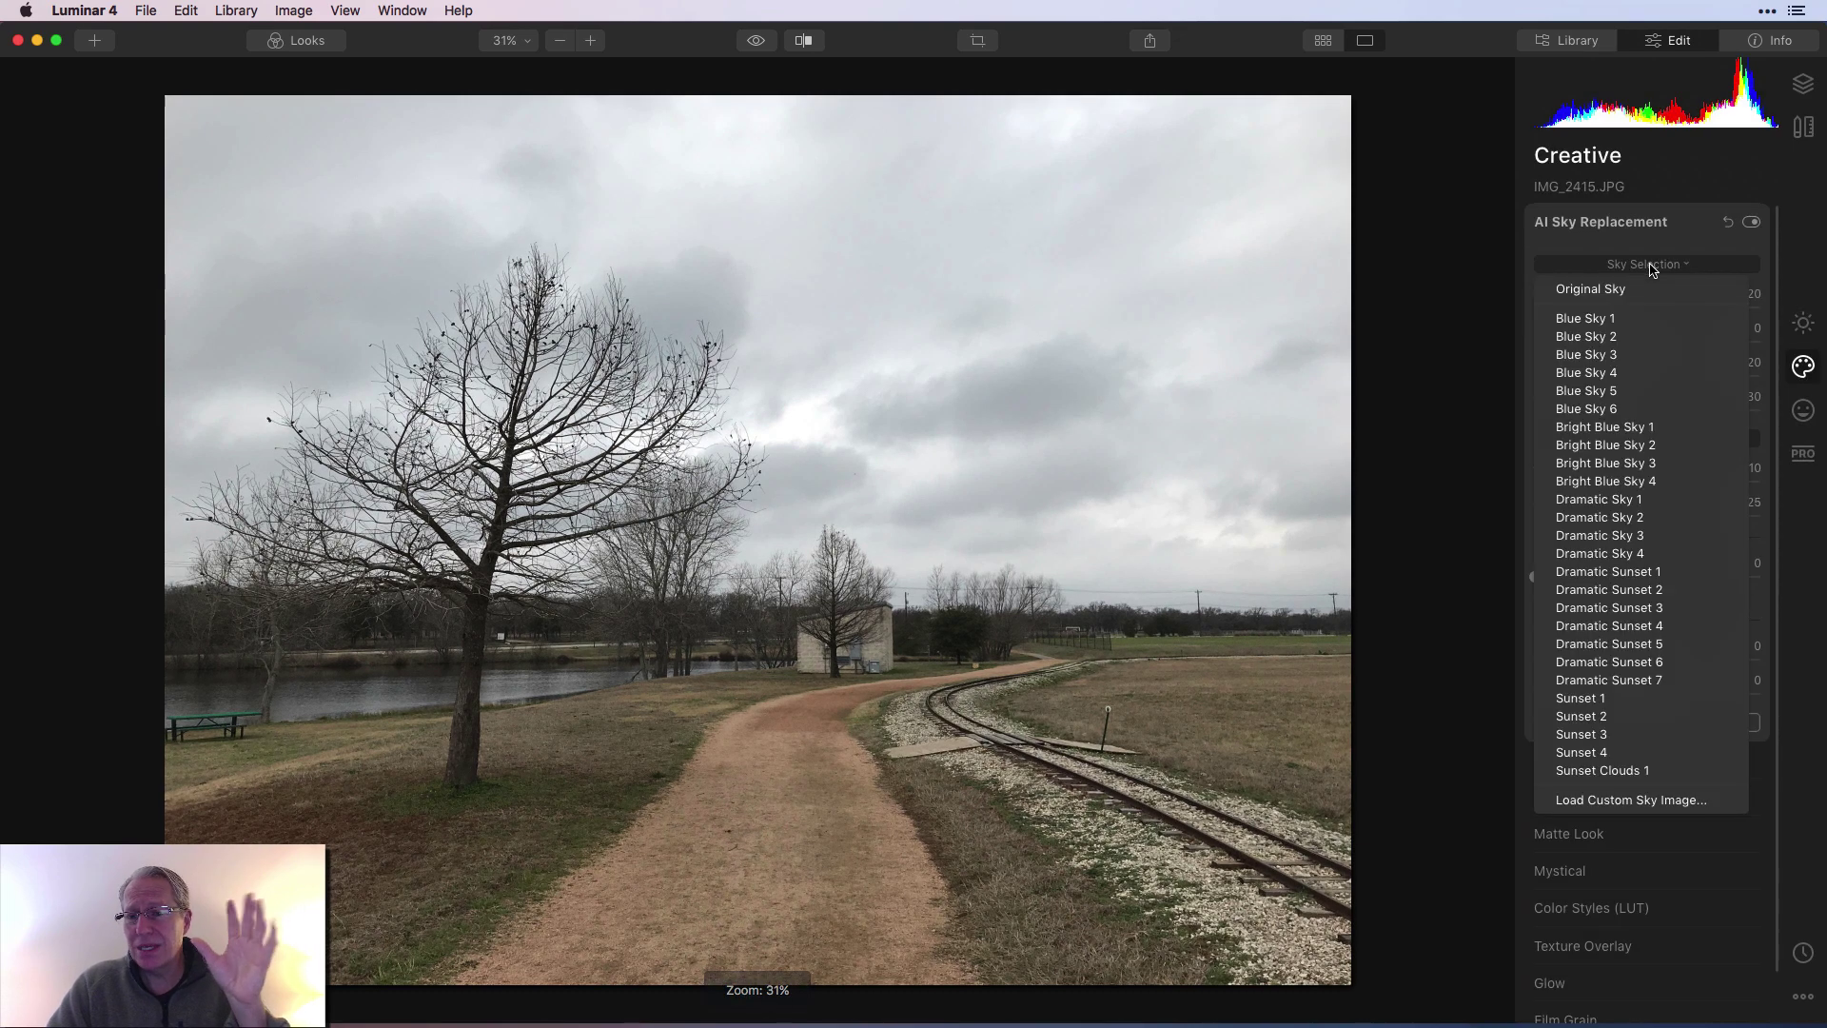
left_click(1631, 799)
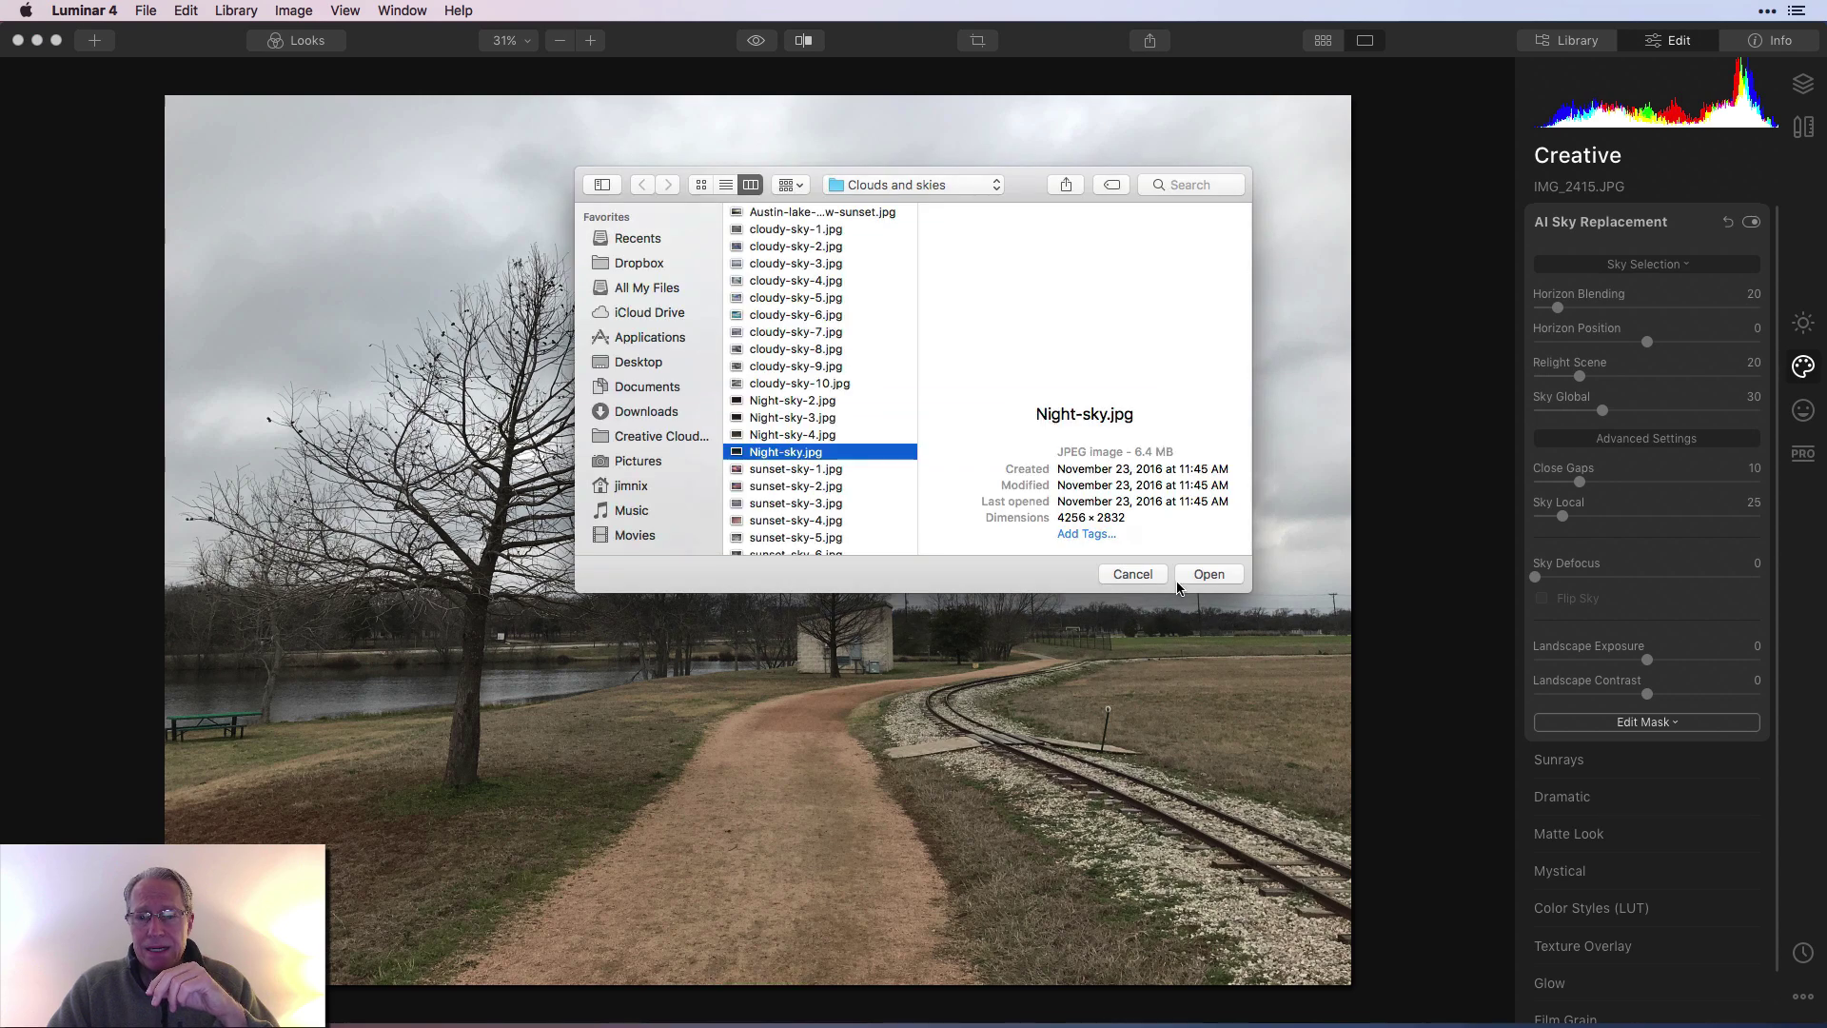
left_click(1208, 576)
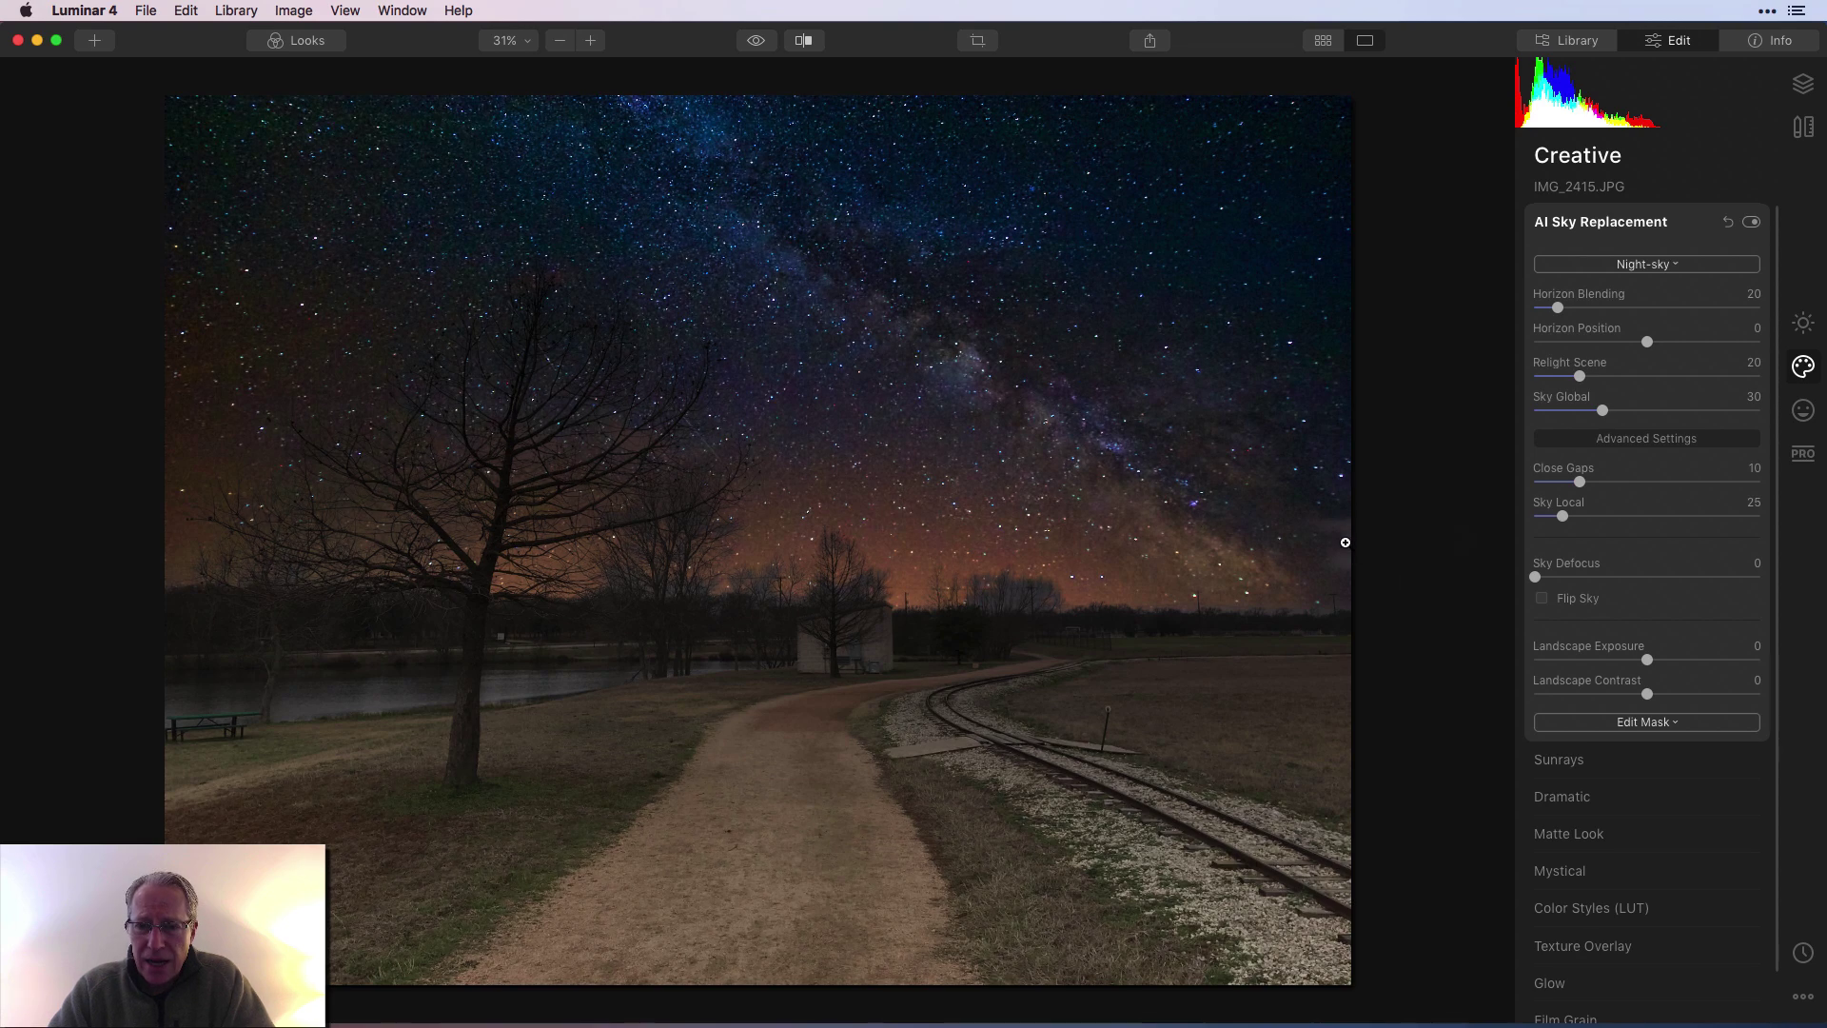
Set the railway track photo's Sky Local to 71, Horizon Position to -46, Landscape Exposure to -84 and Close Gaps to 6.
left_click_drag(1611, 521, 1614, 523)
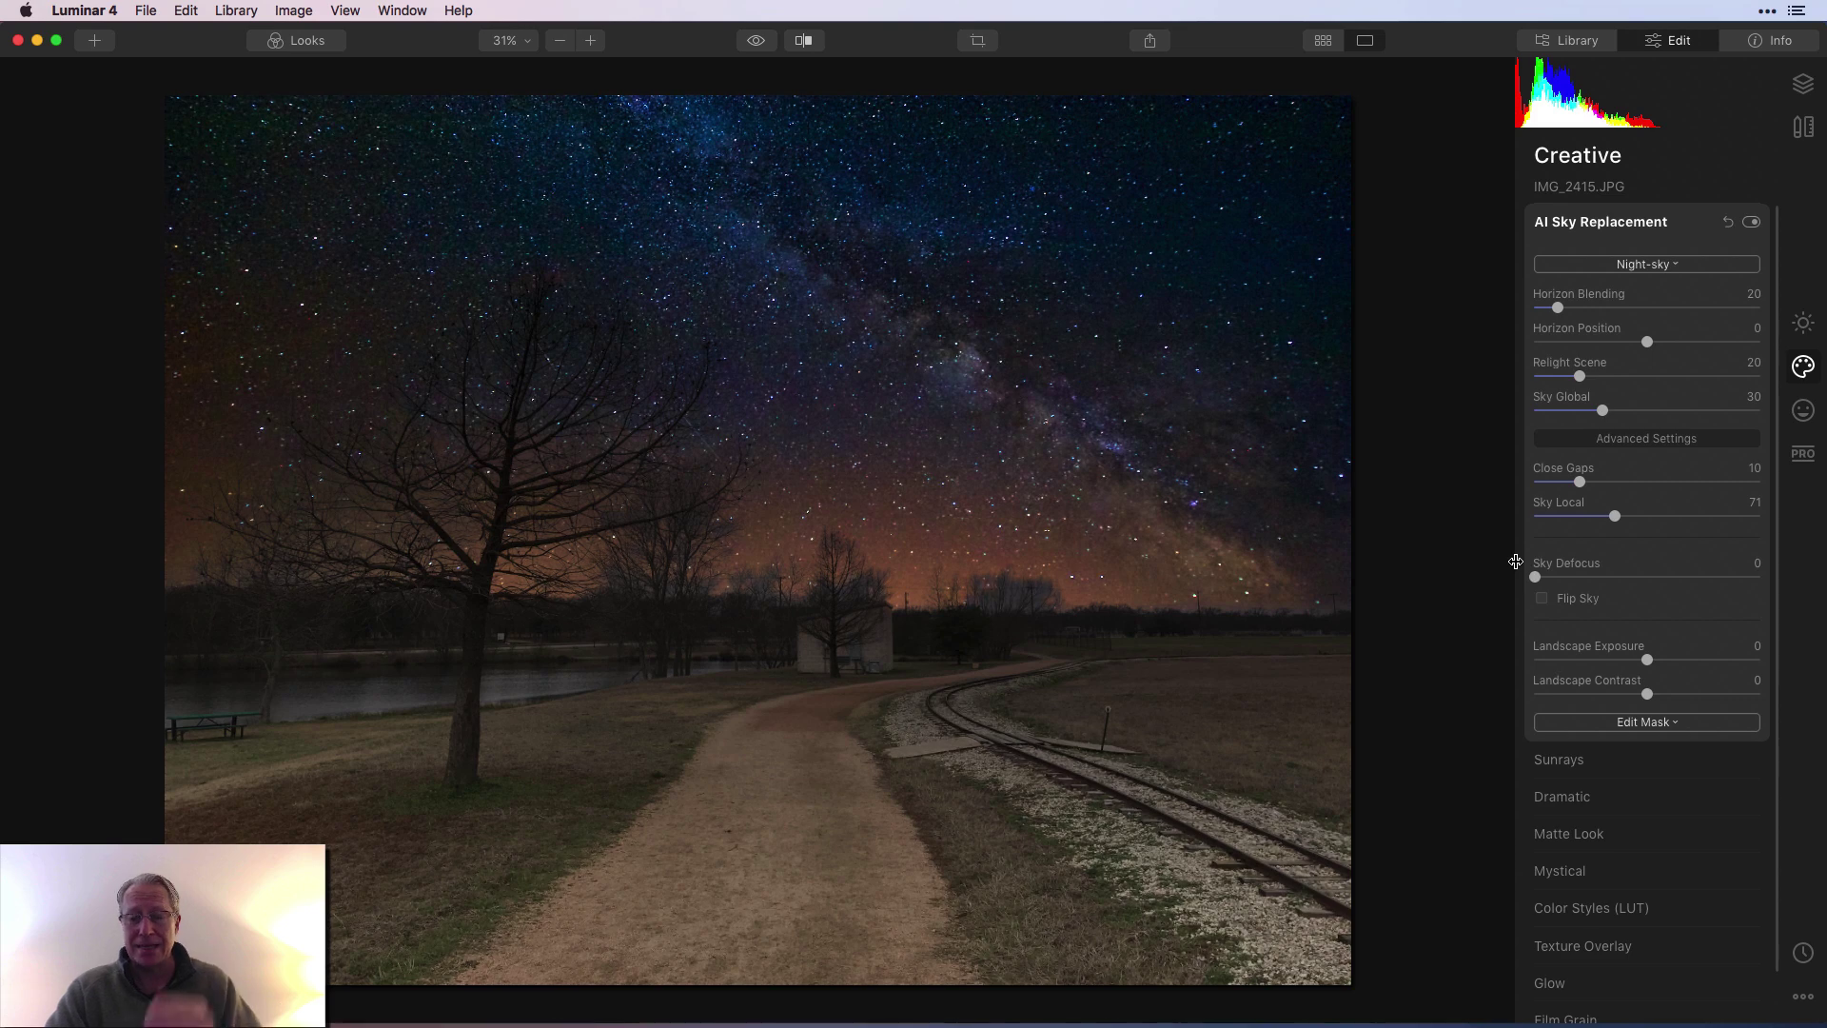
left_click(1592, 342)
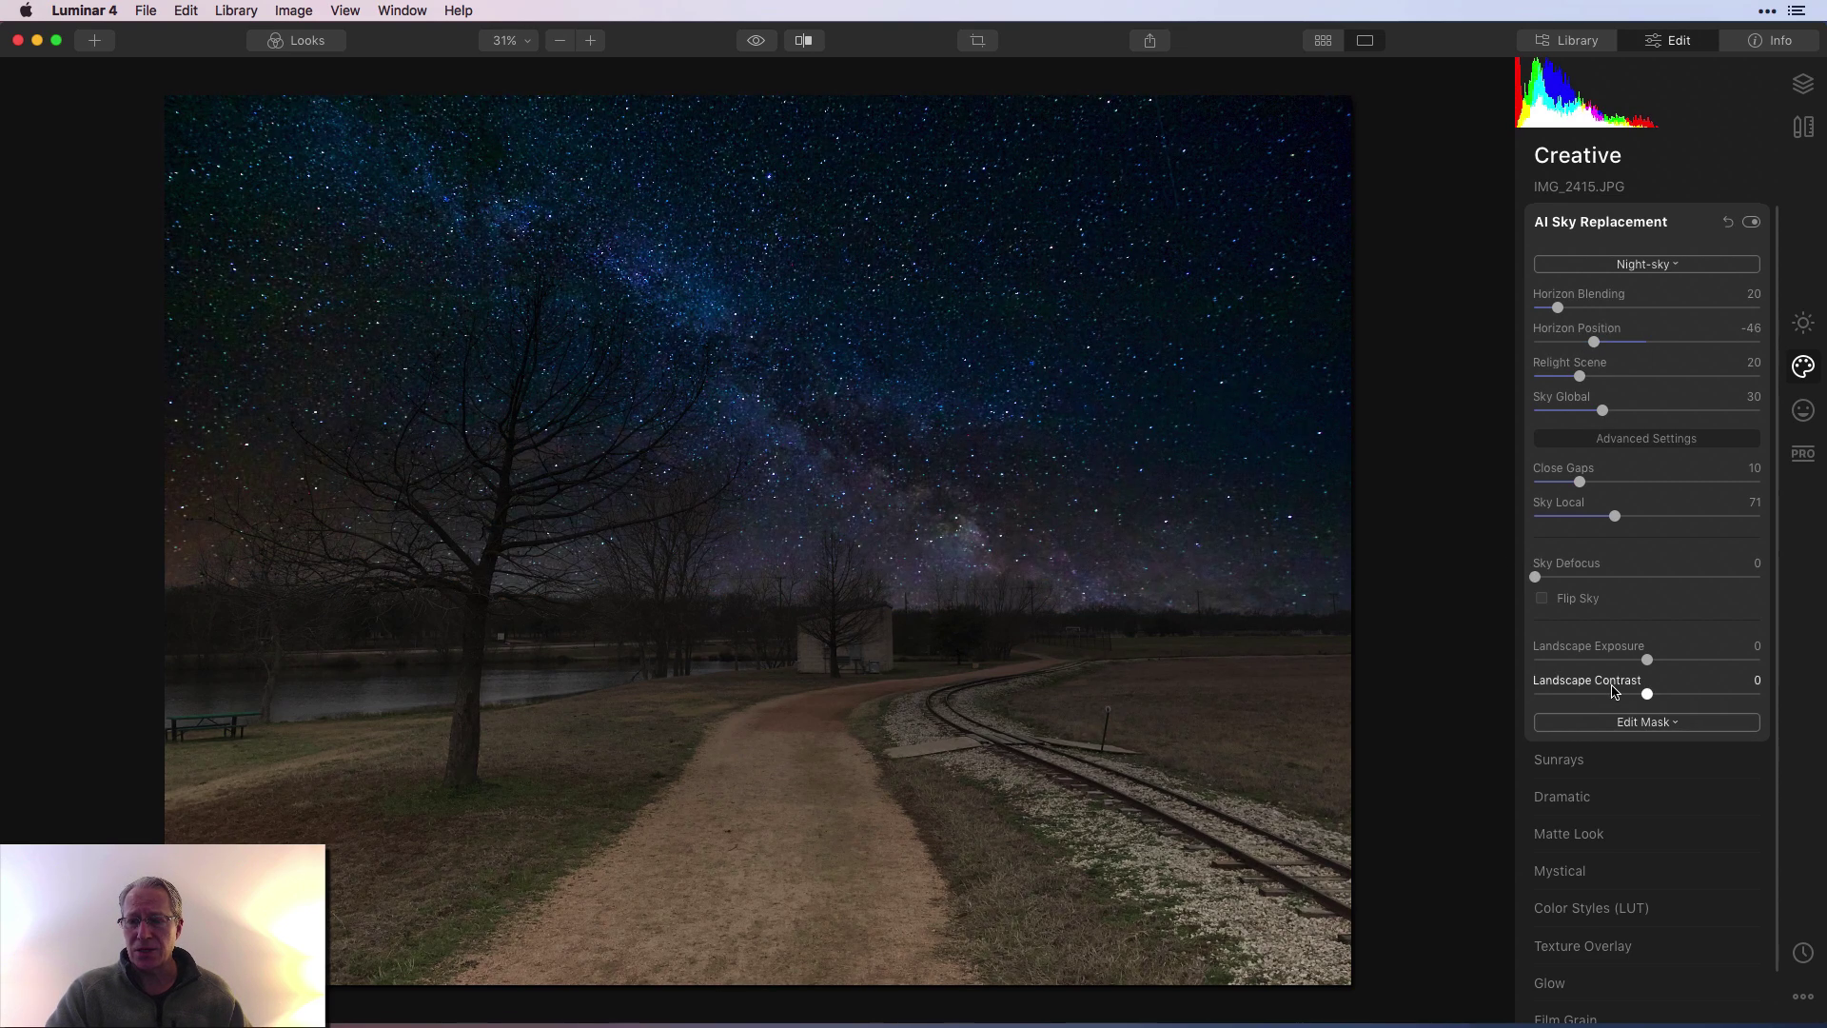
left_click(1579, 660)
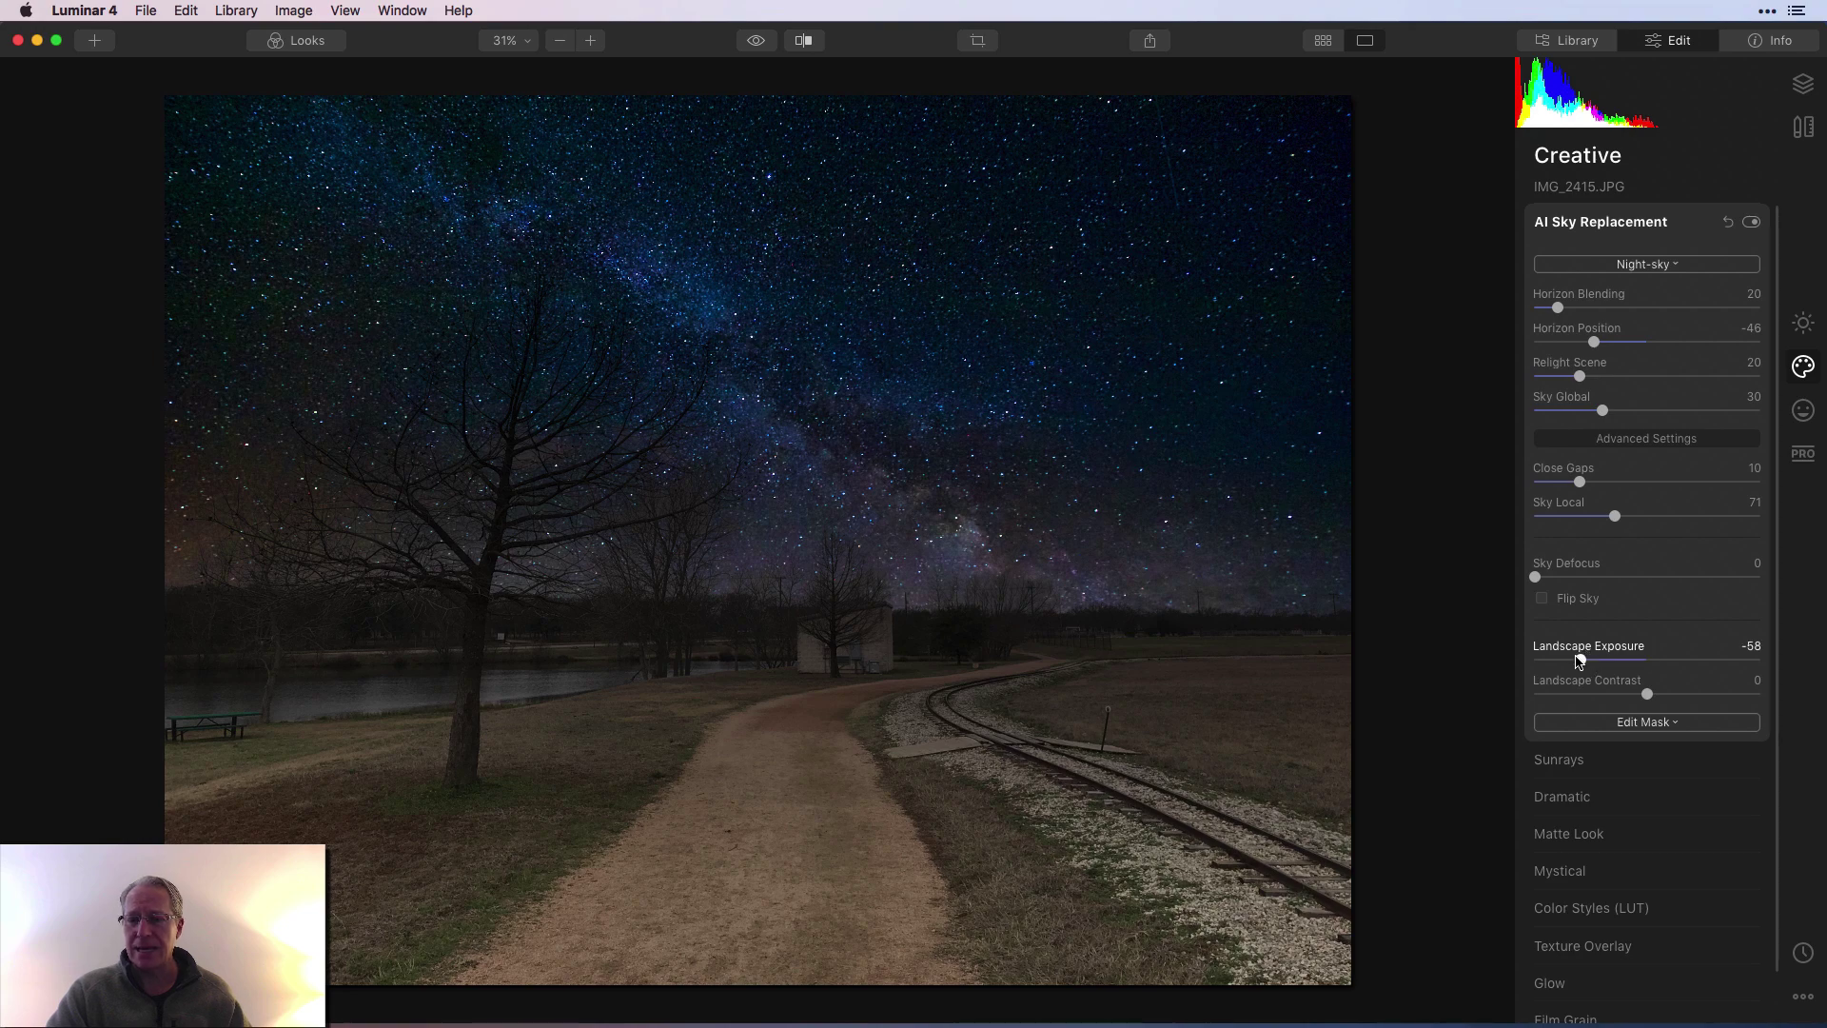
left_click_drag(1579, 659, 1549, 656)
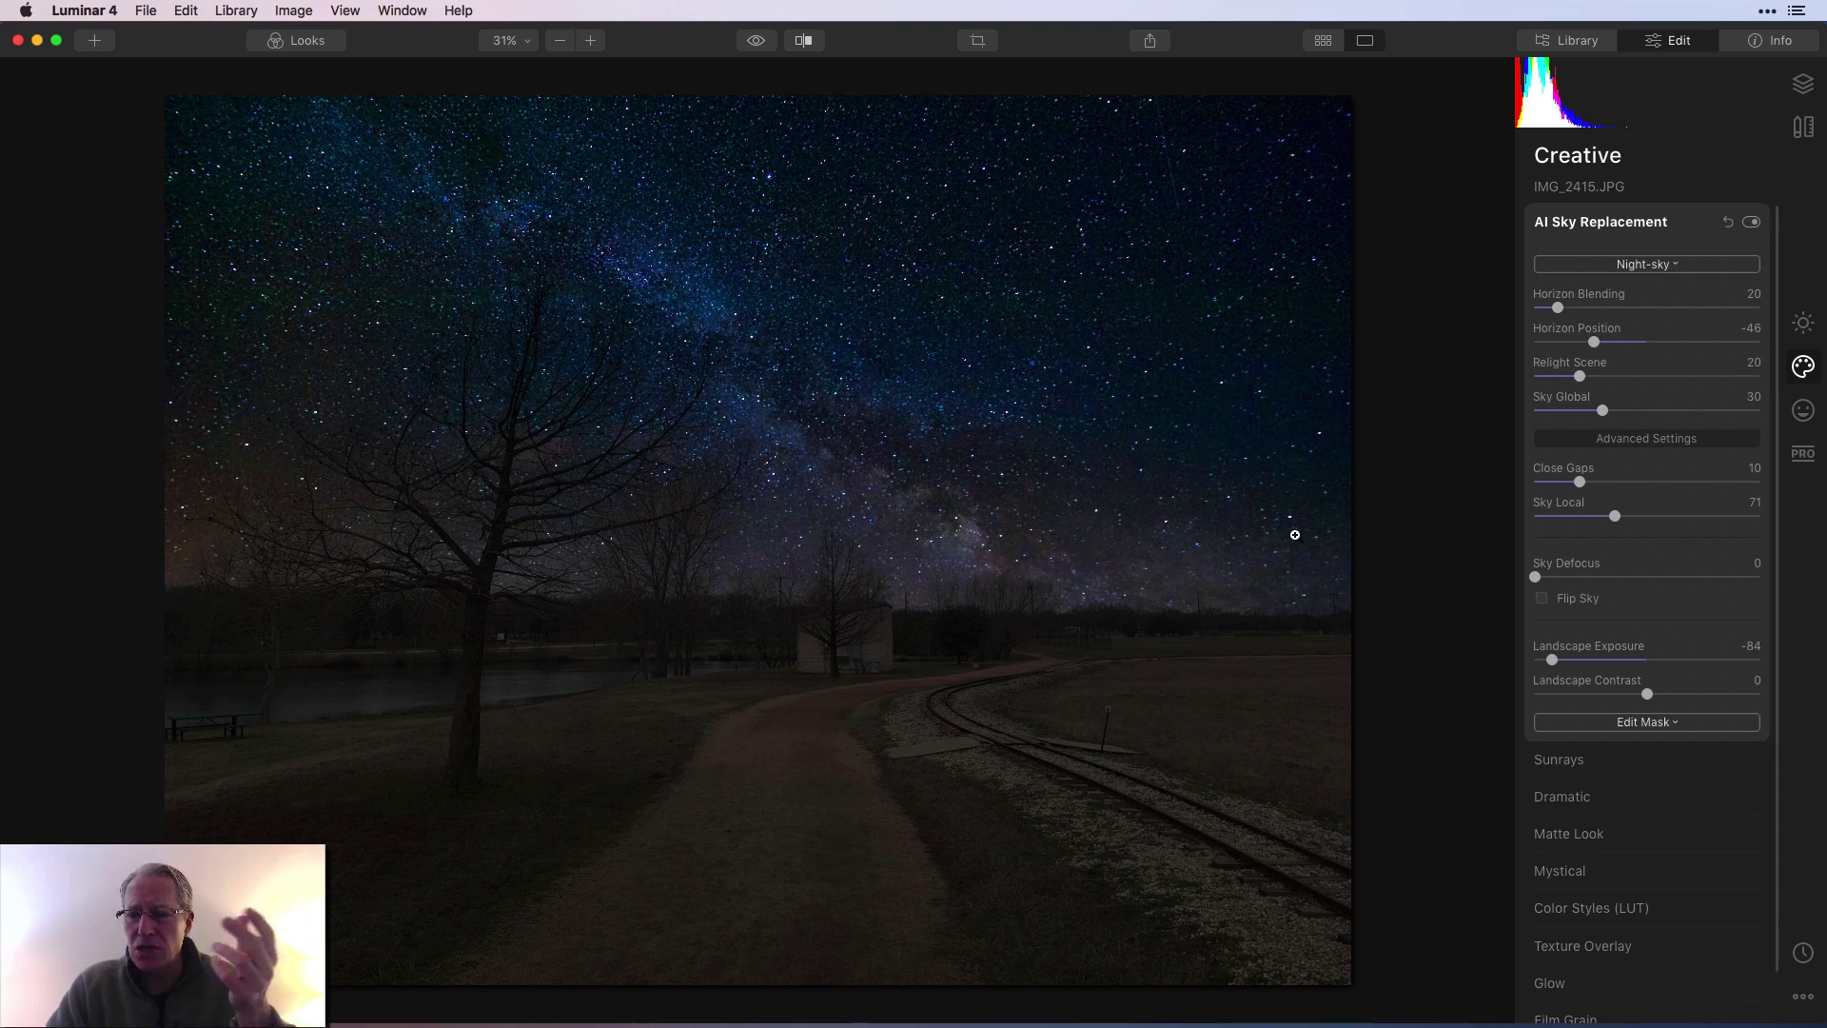
left_click(1561, 483)
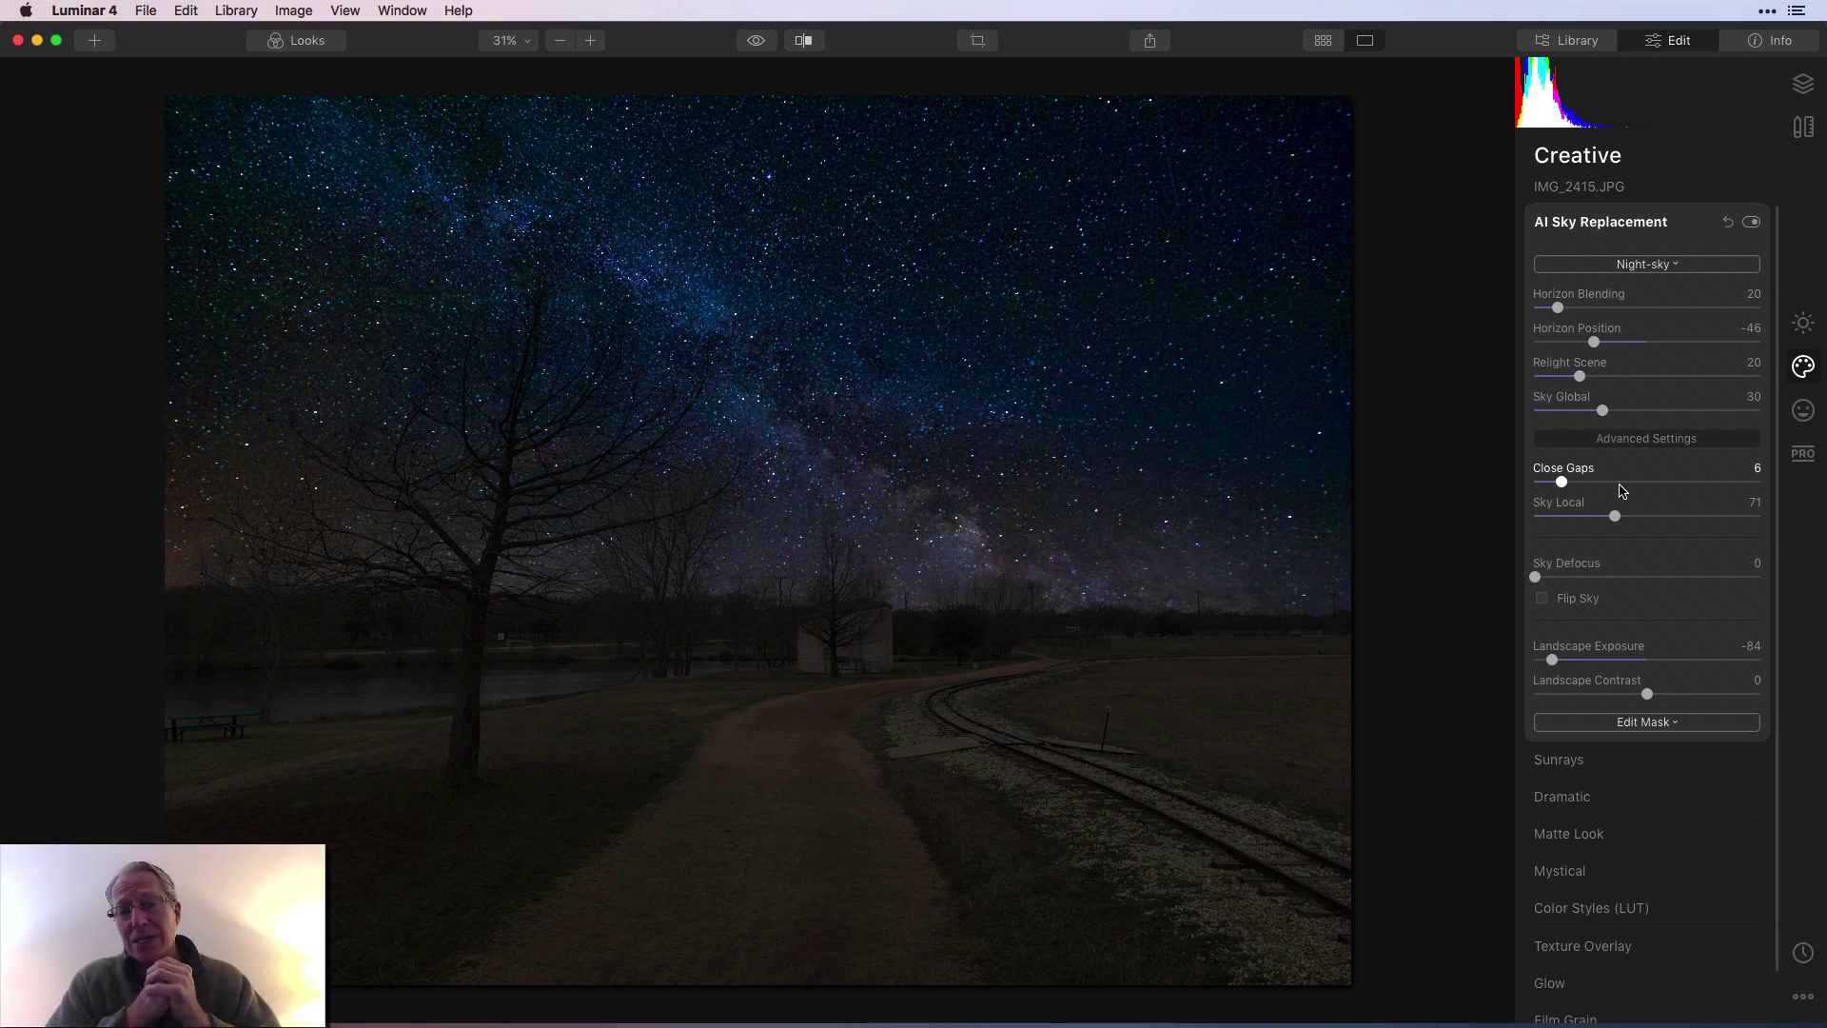
Find the already edited starry beach photo with the bright moon in the library and open it to review its sky replacement.
left_click(1323, 42)
scroll(998, 619, "up", 12)
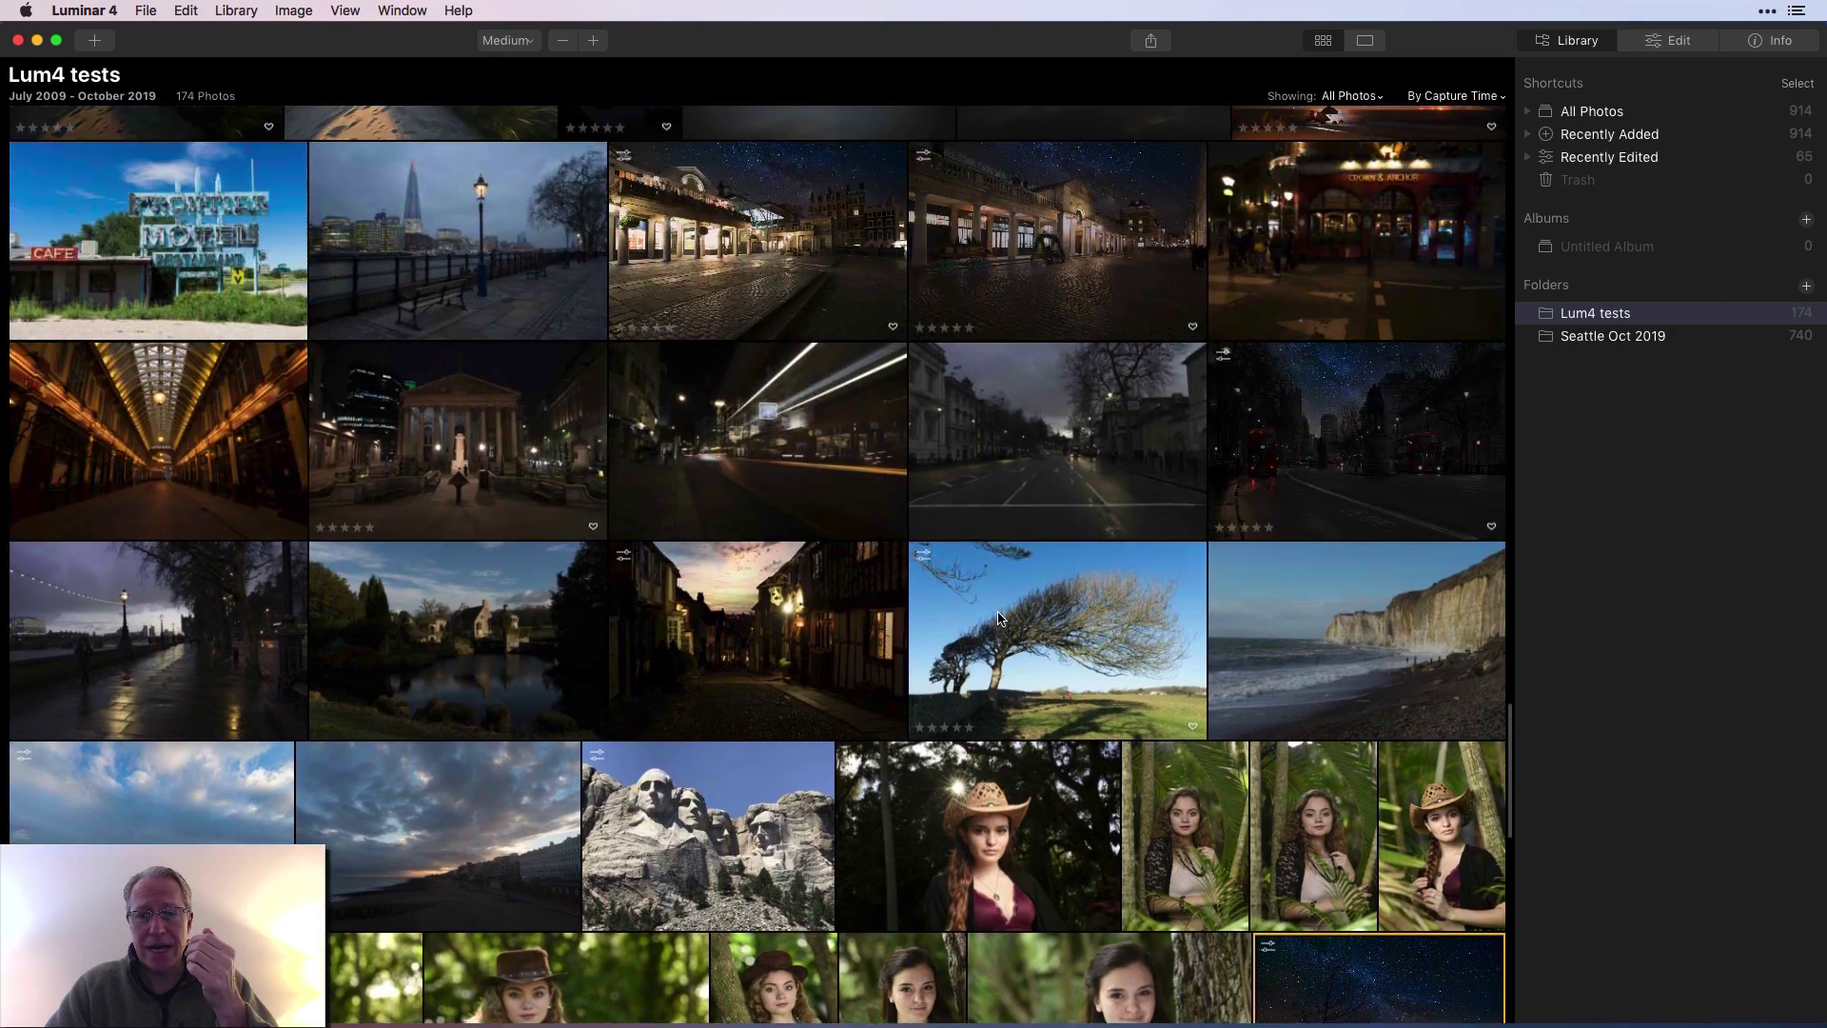
scroll(998, 618, "up", 2)
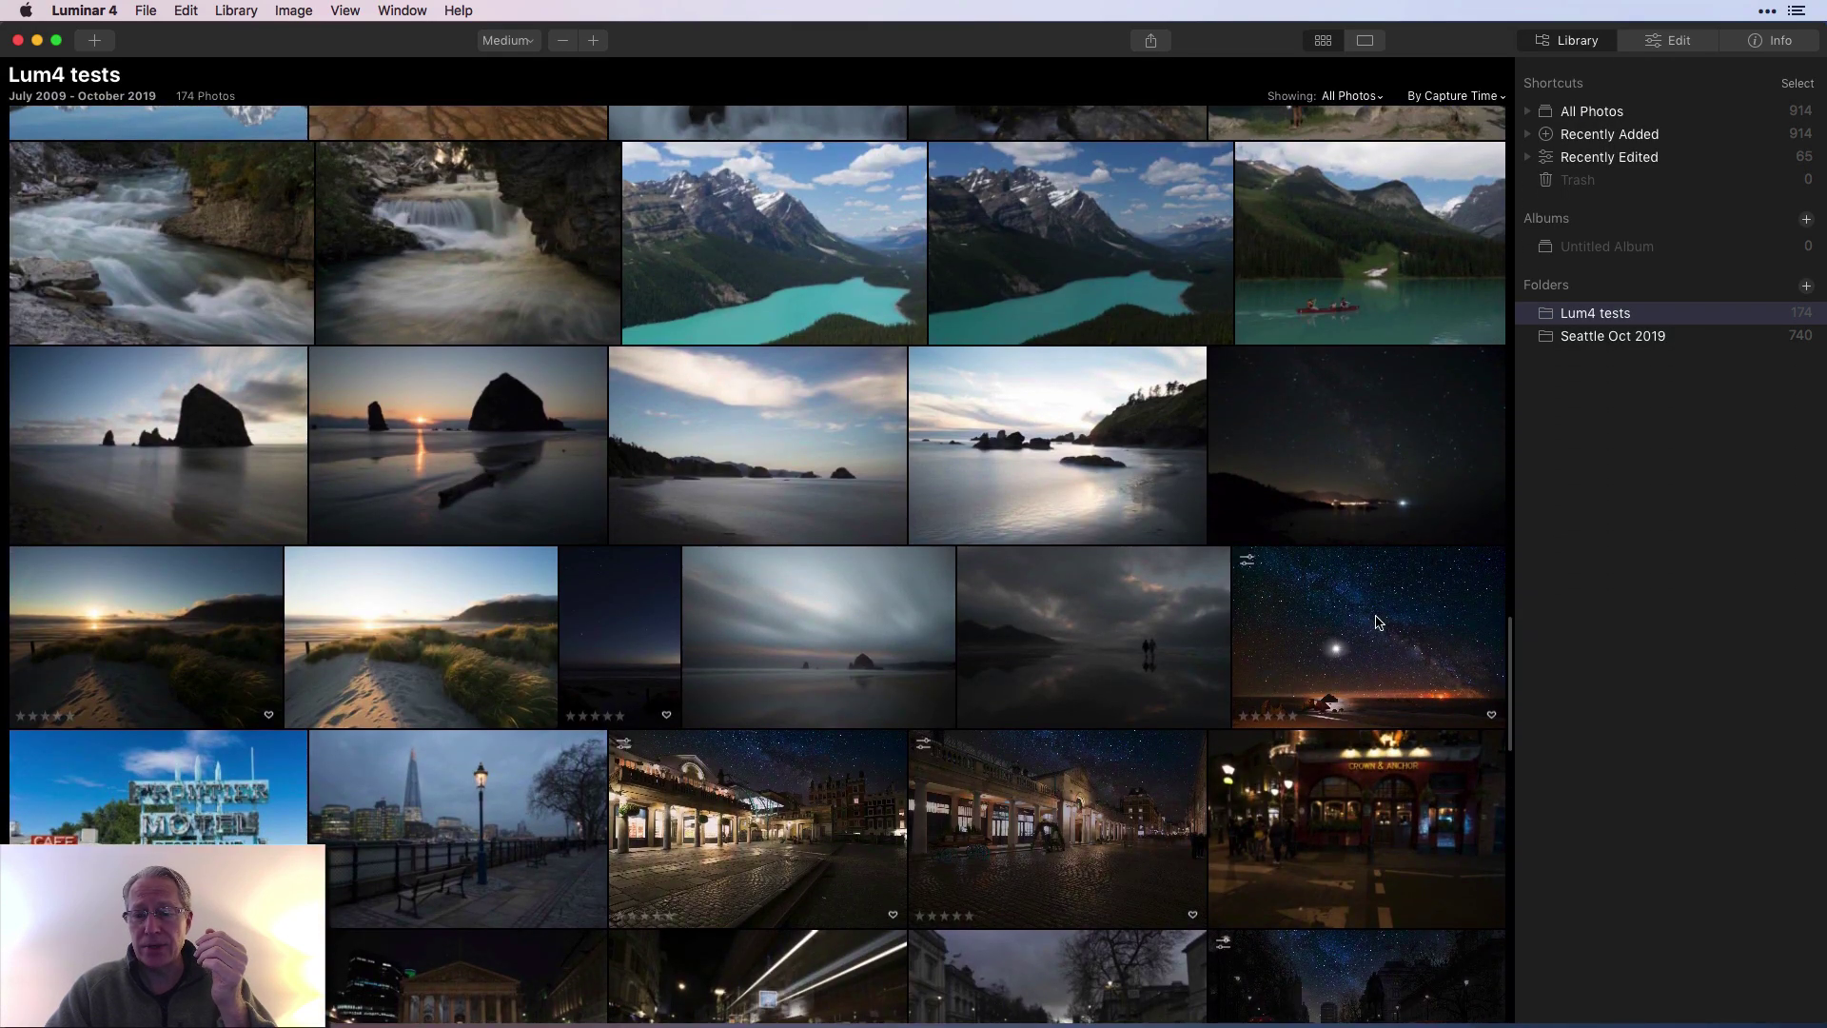
double_click(1374, 615)
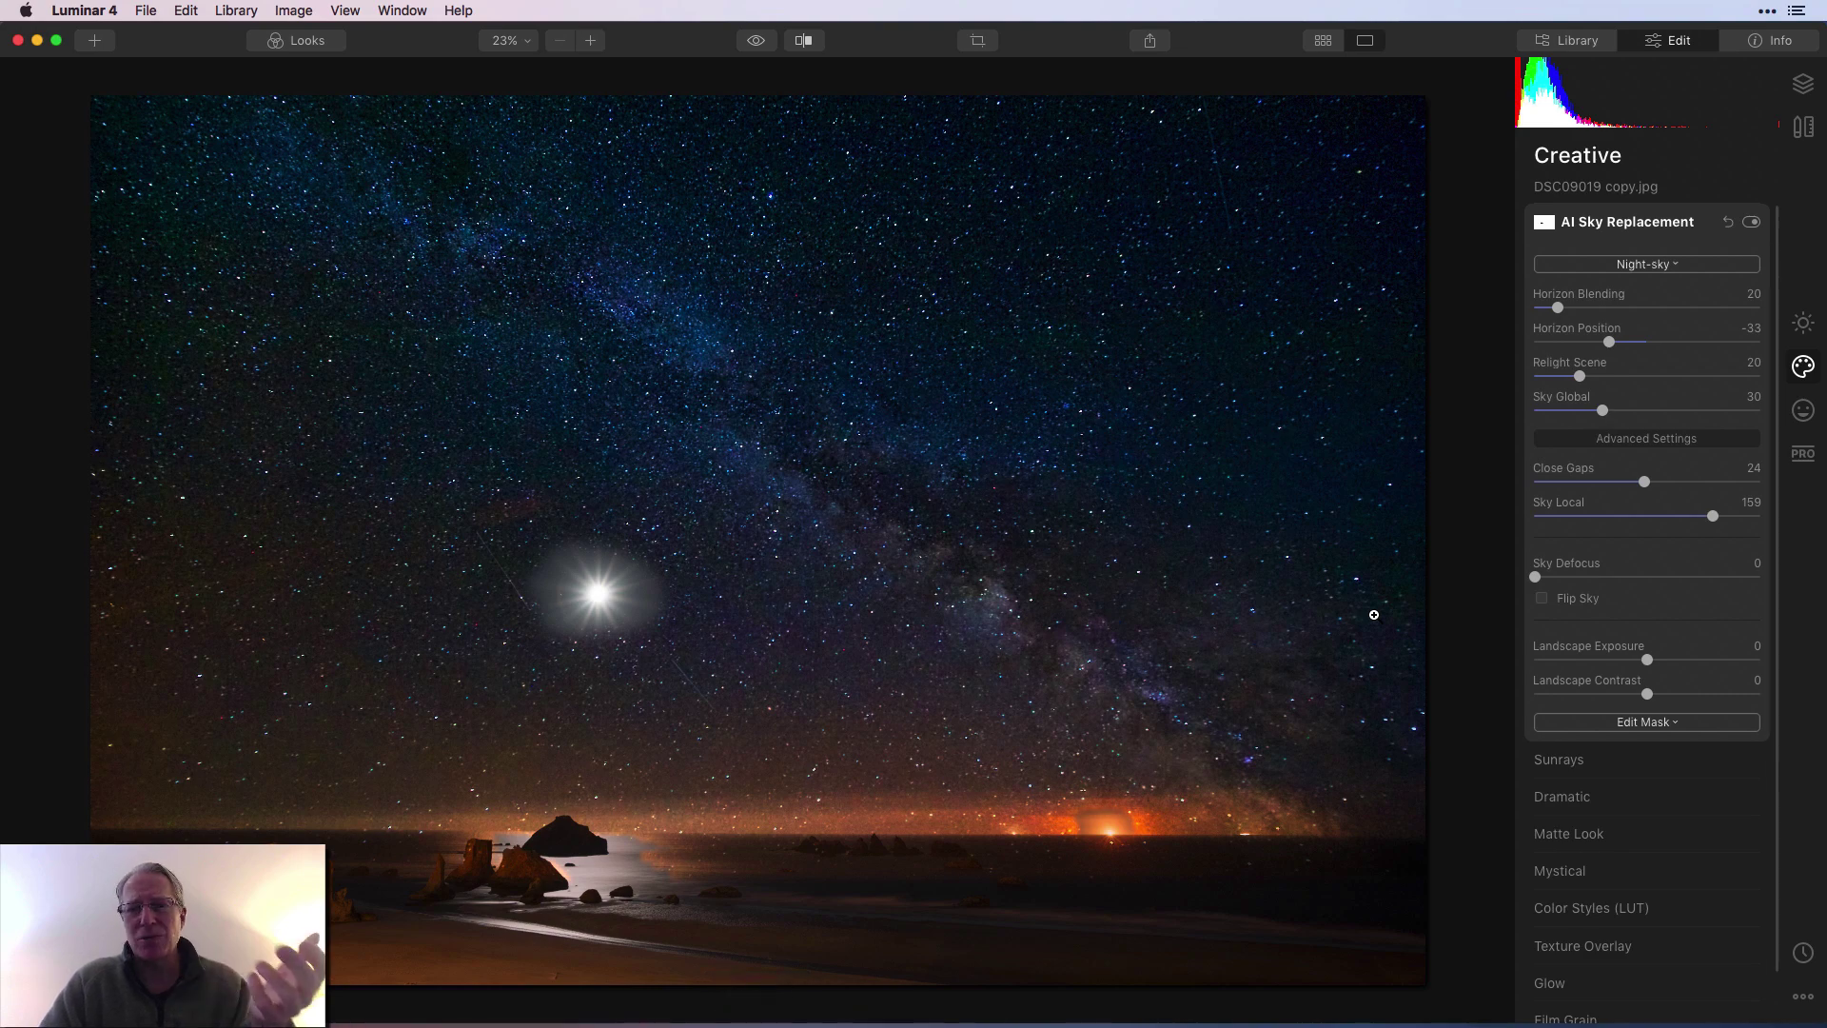
Open the portrait-format dusk beach photo from the library and replace its sky with the custom image Night-sky.jpg.
left_click(1323, 42)
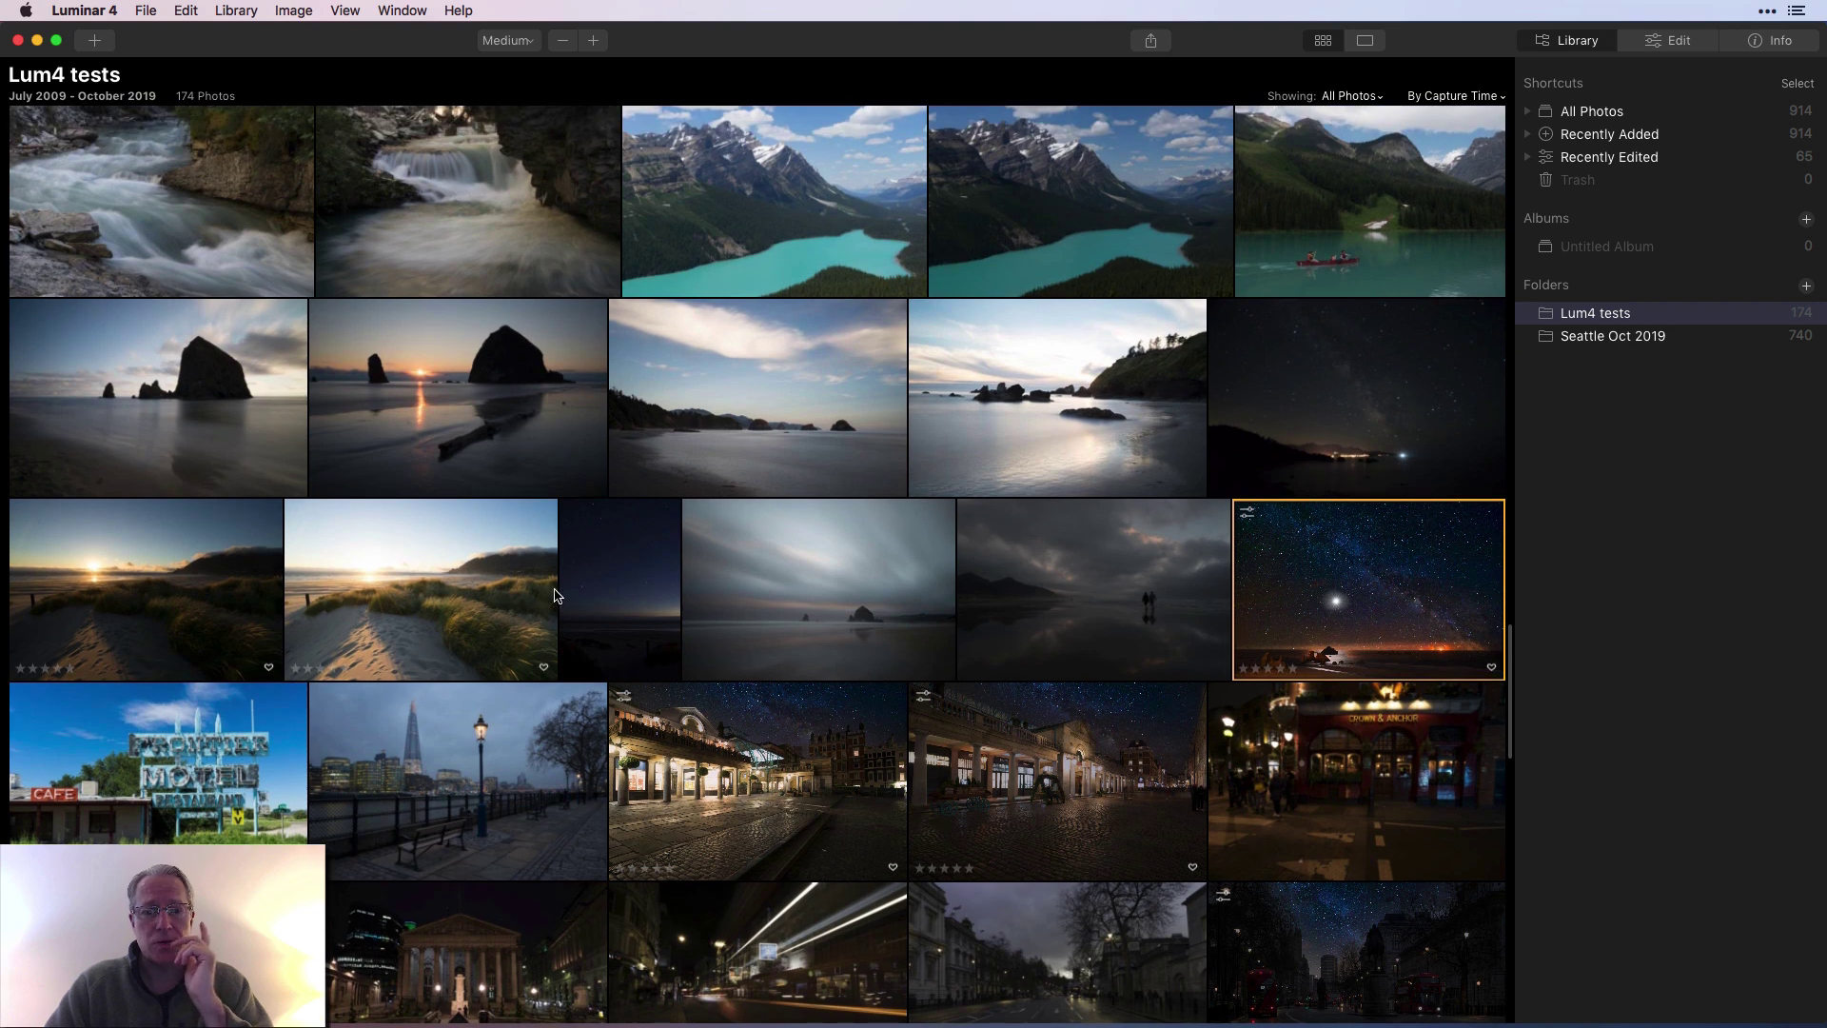
double_click(615, 569)
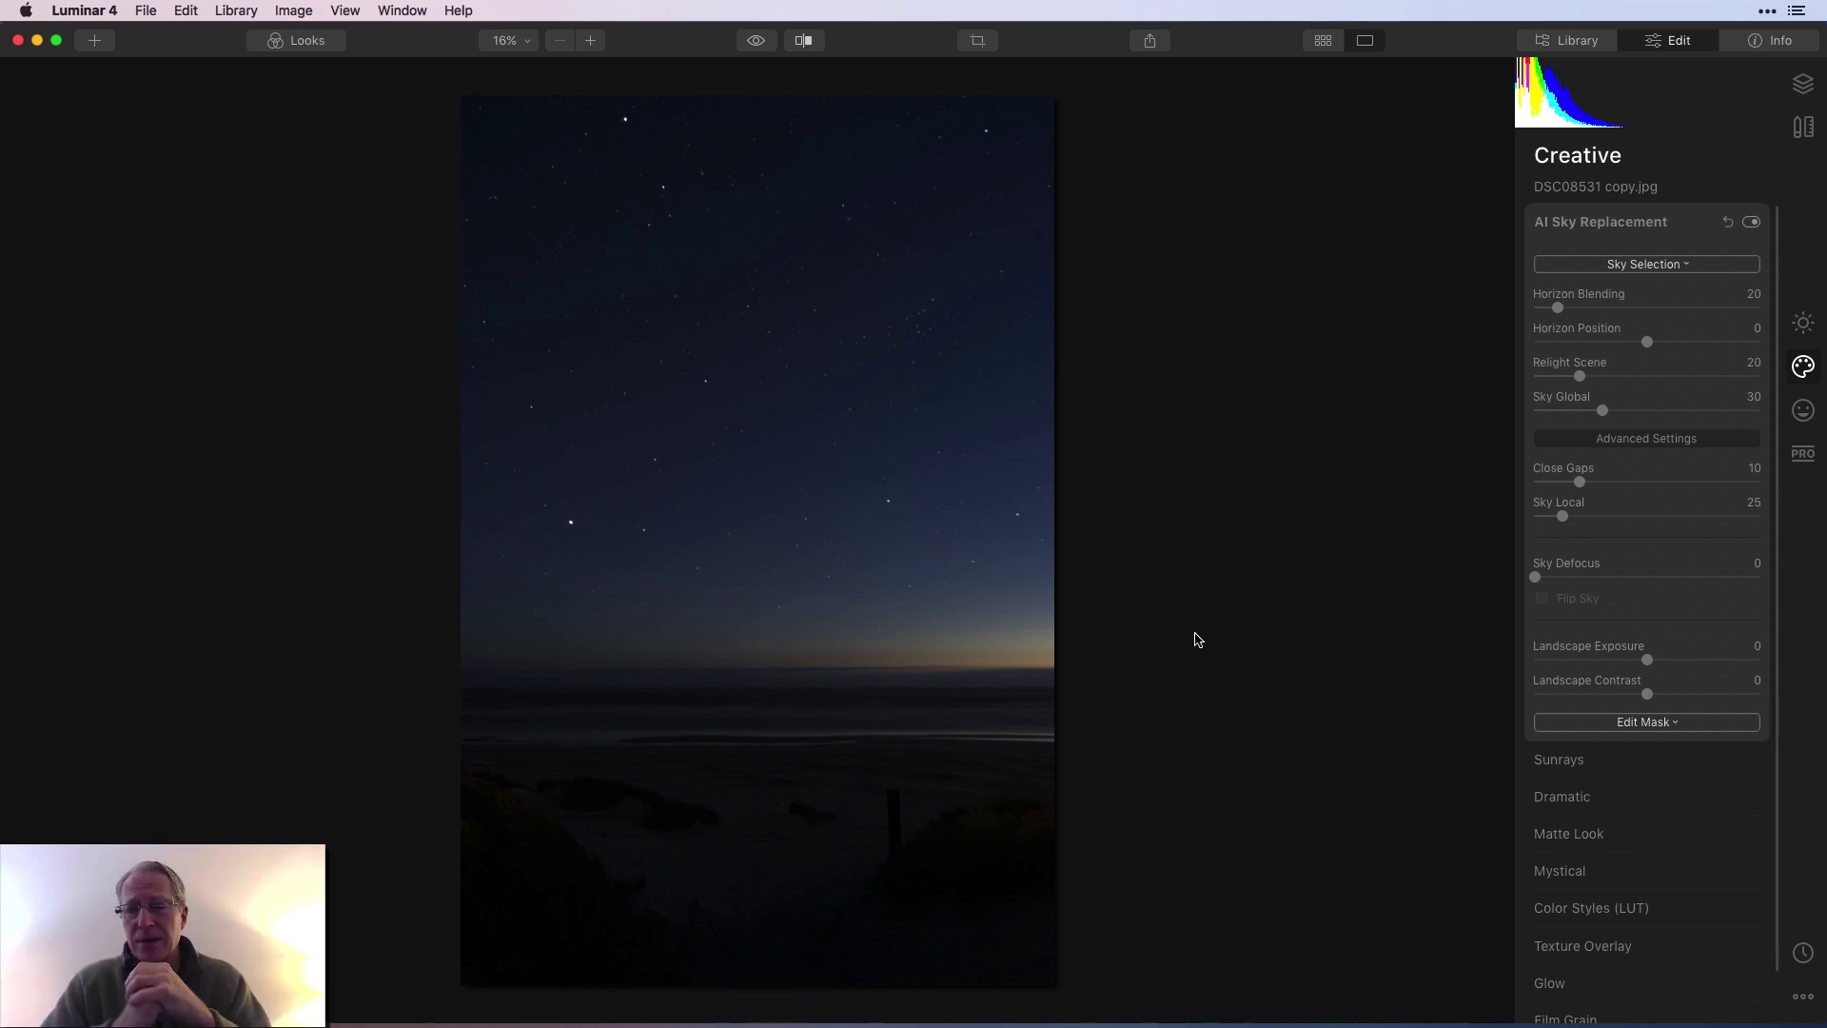
left_click(1630, 267)
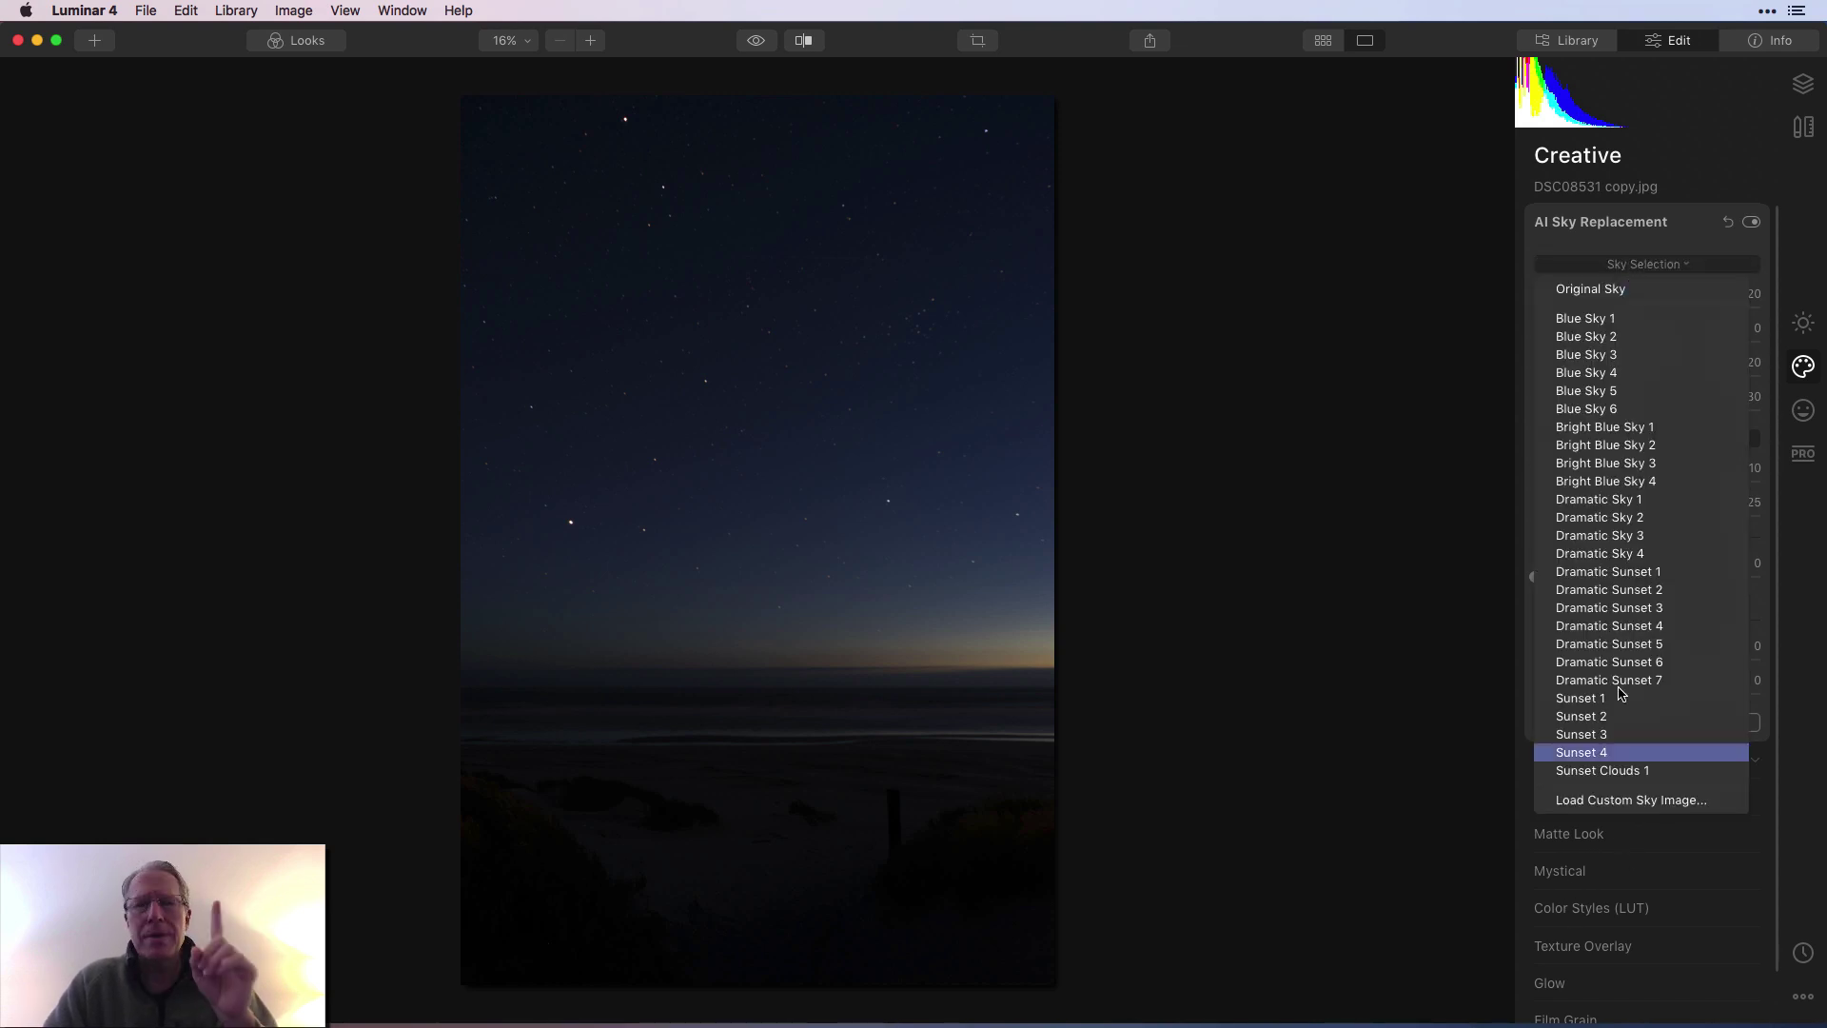
left_click(1443, 541)
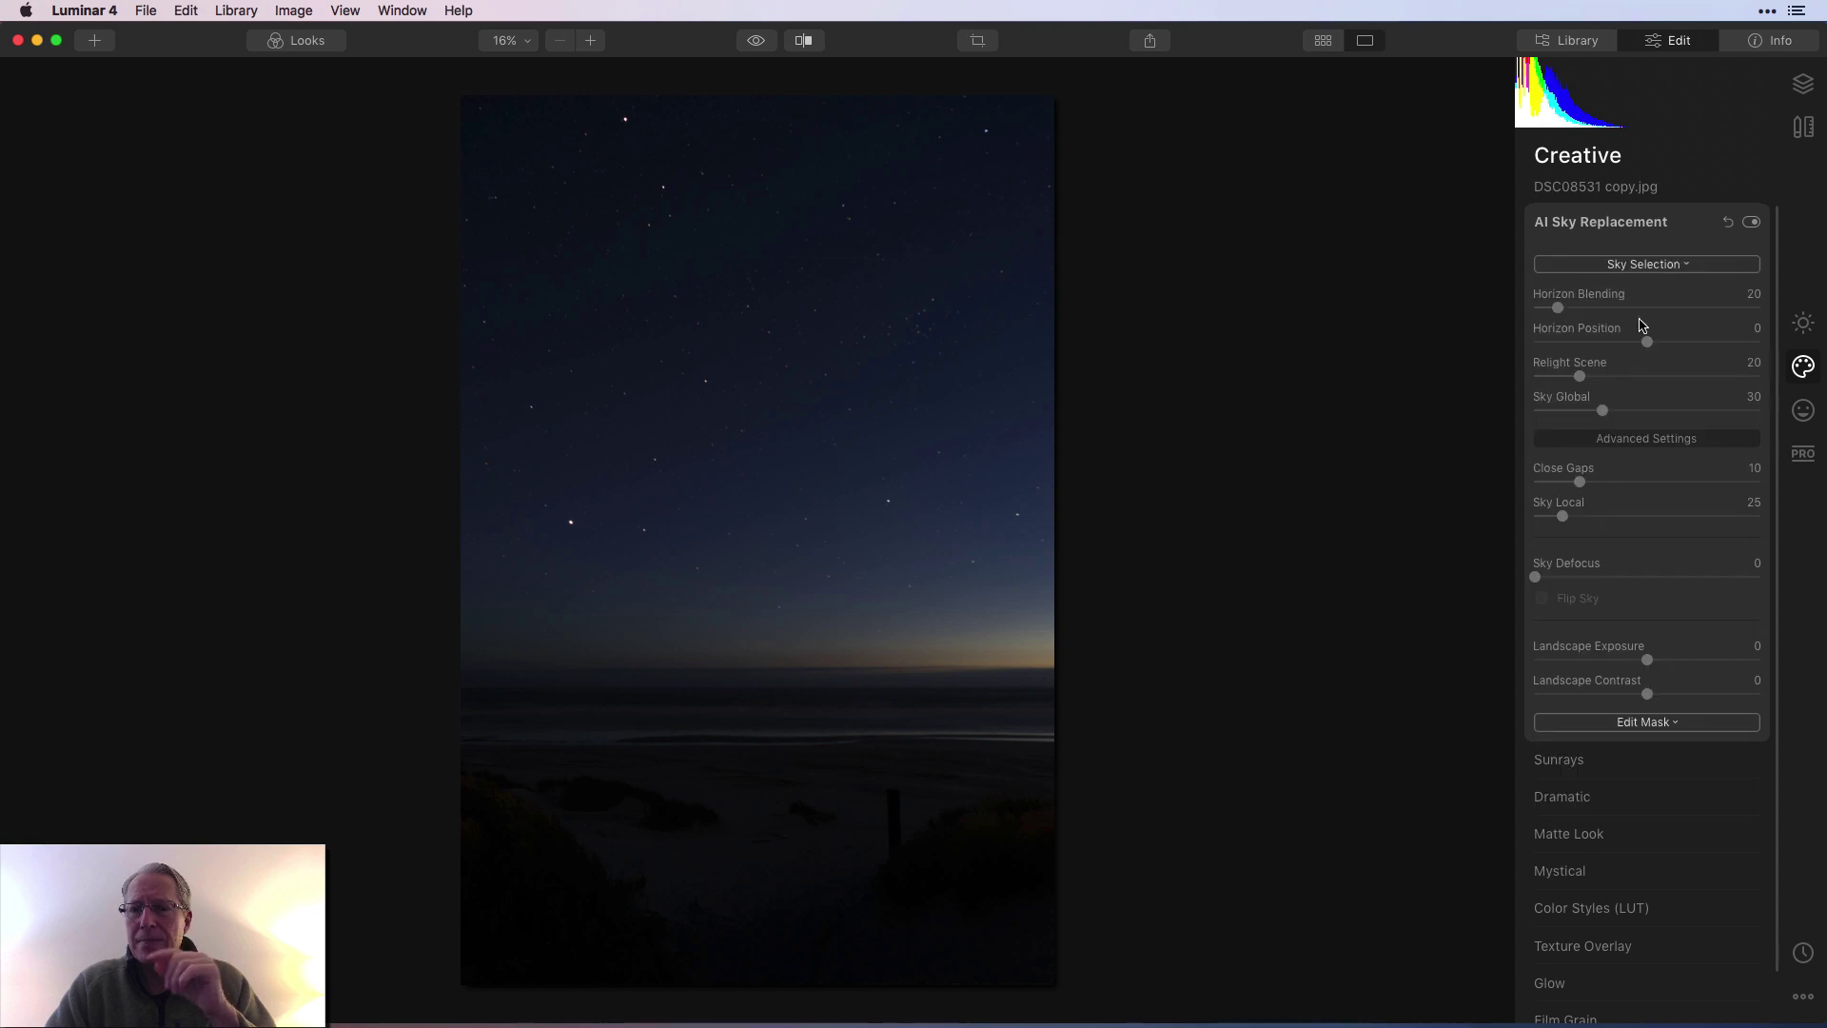
left_click(1667, 272)
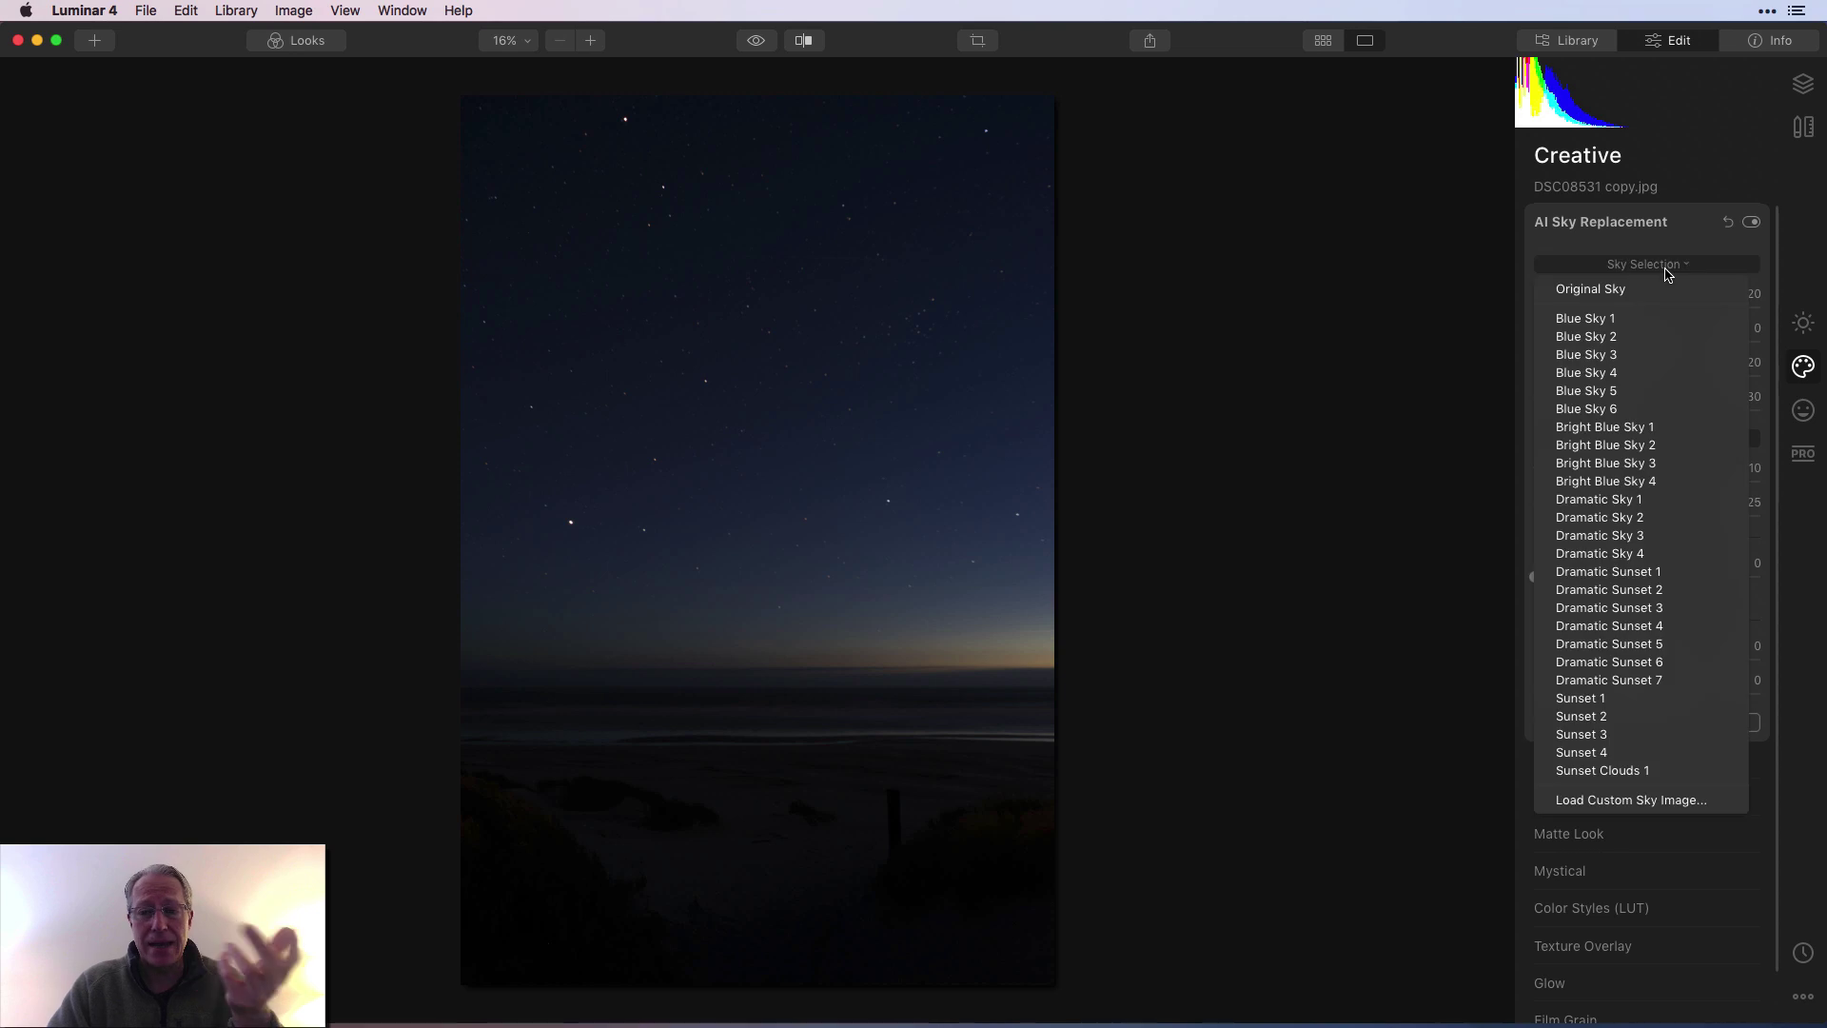
left_click(1622, 808)
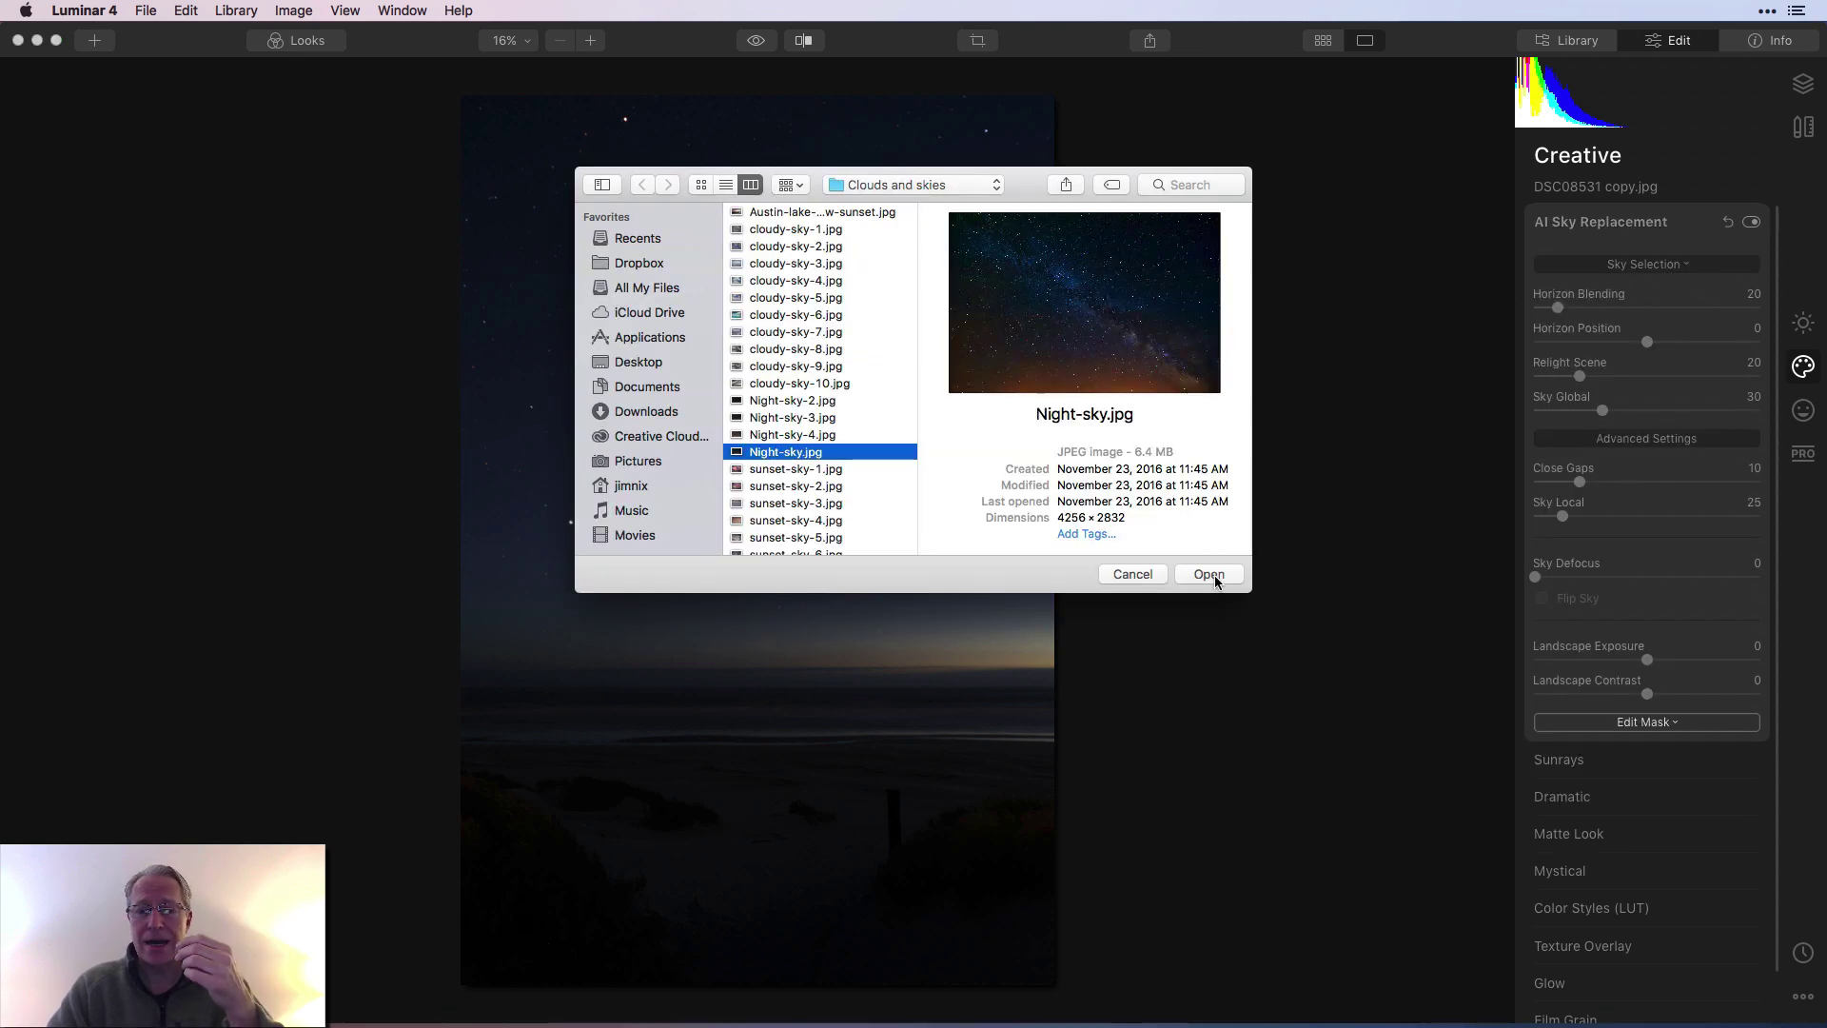
left_click(1209, 574)
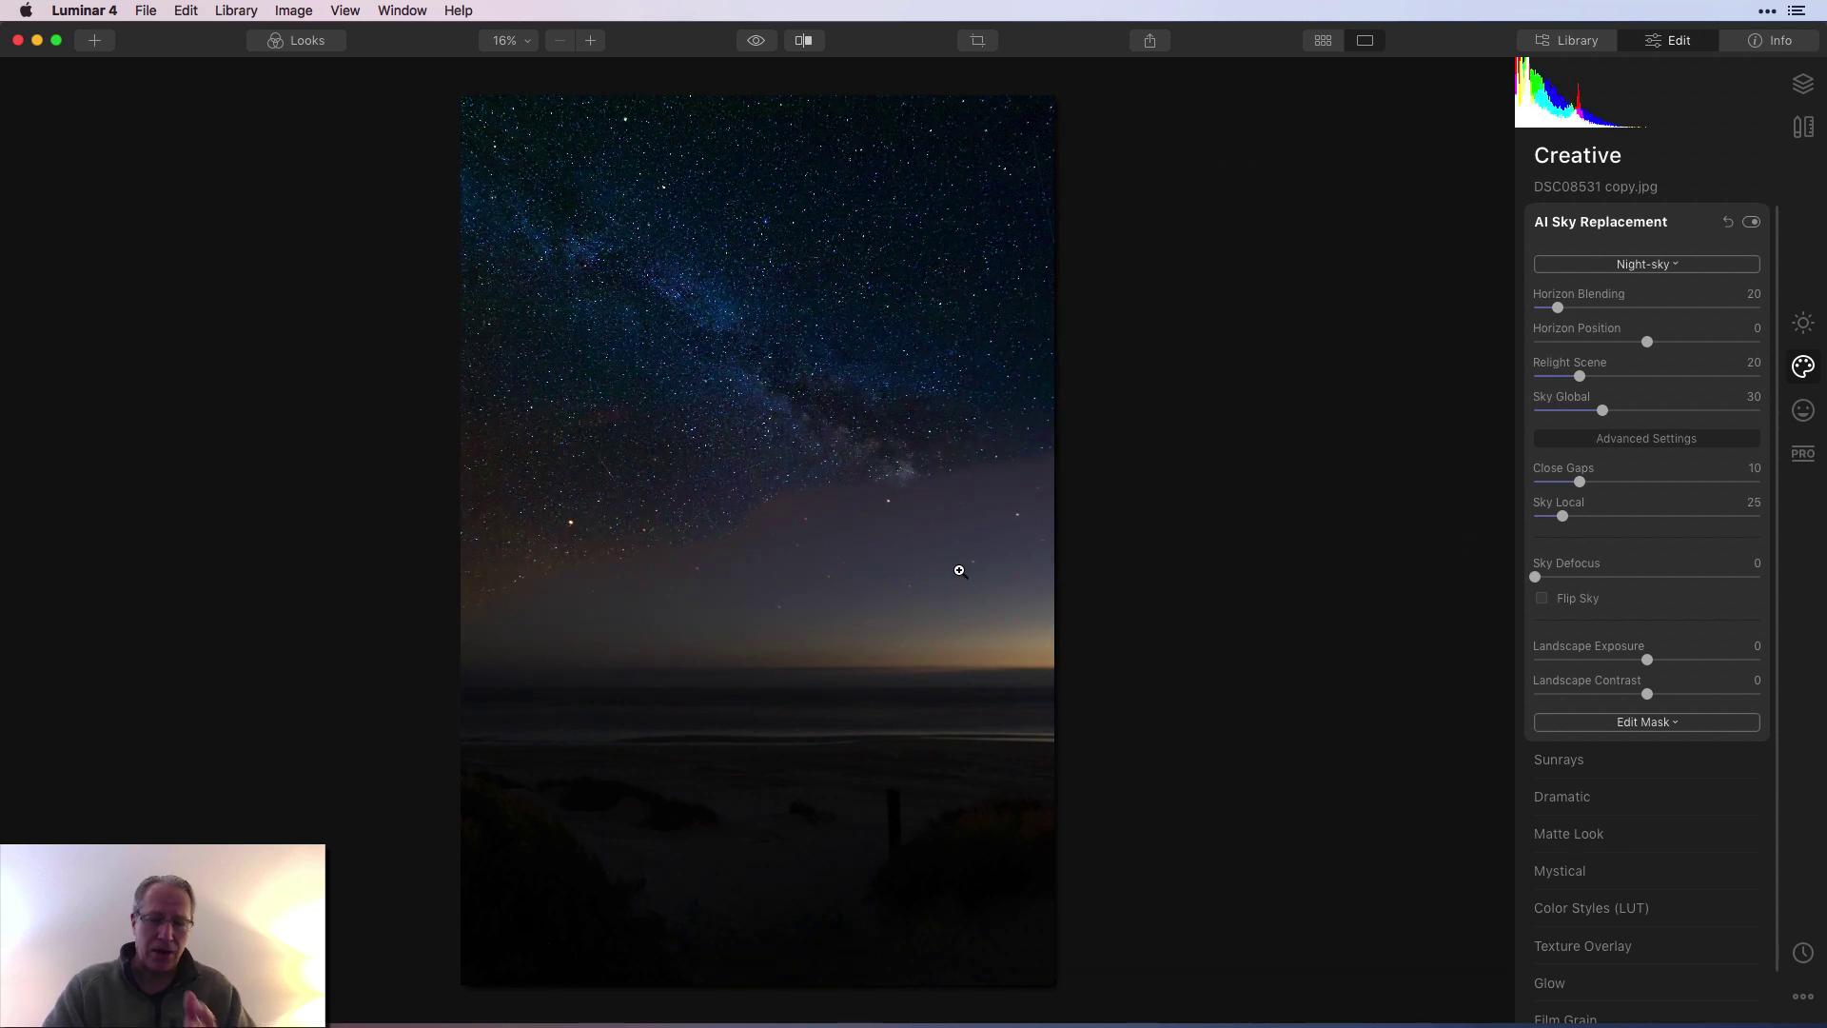
Compare the portrait beach photo with its original, and set Sky Local to 112, Close Gaps to 17 and Horizon Position to -11.
left_click(757, 40)
left_click(758, 42)
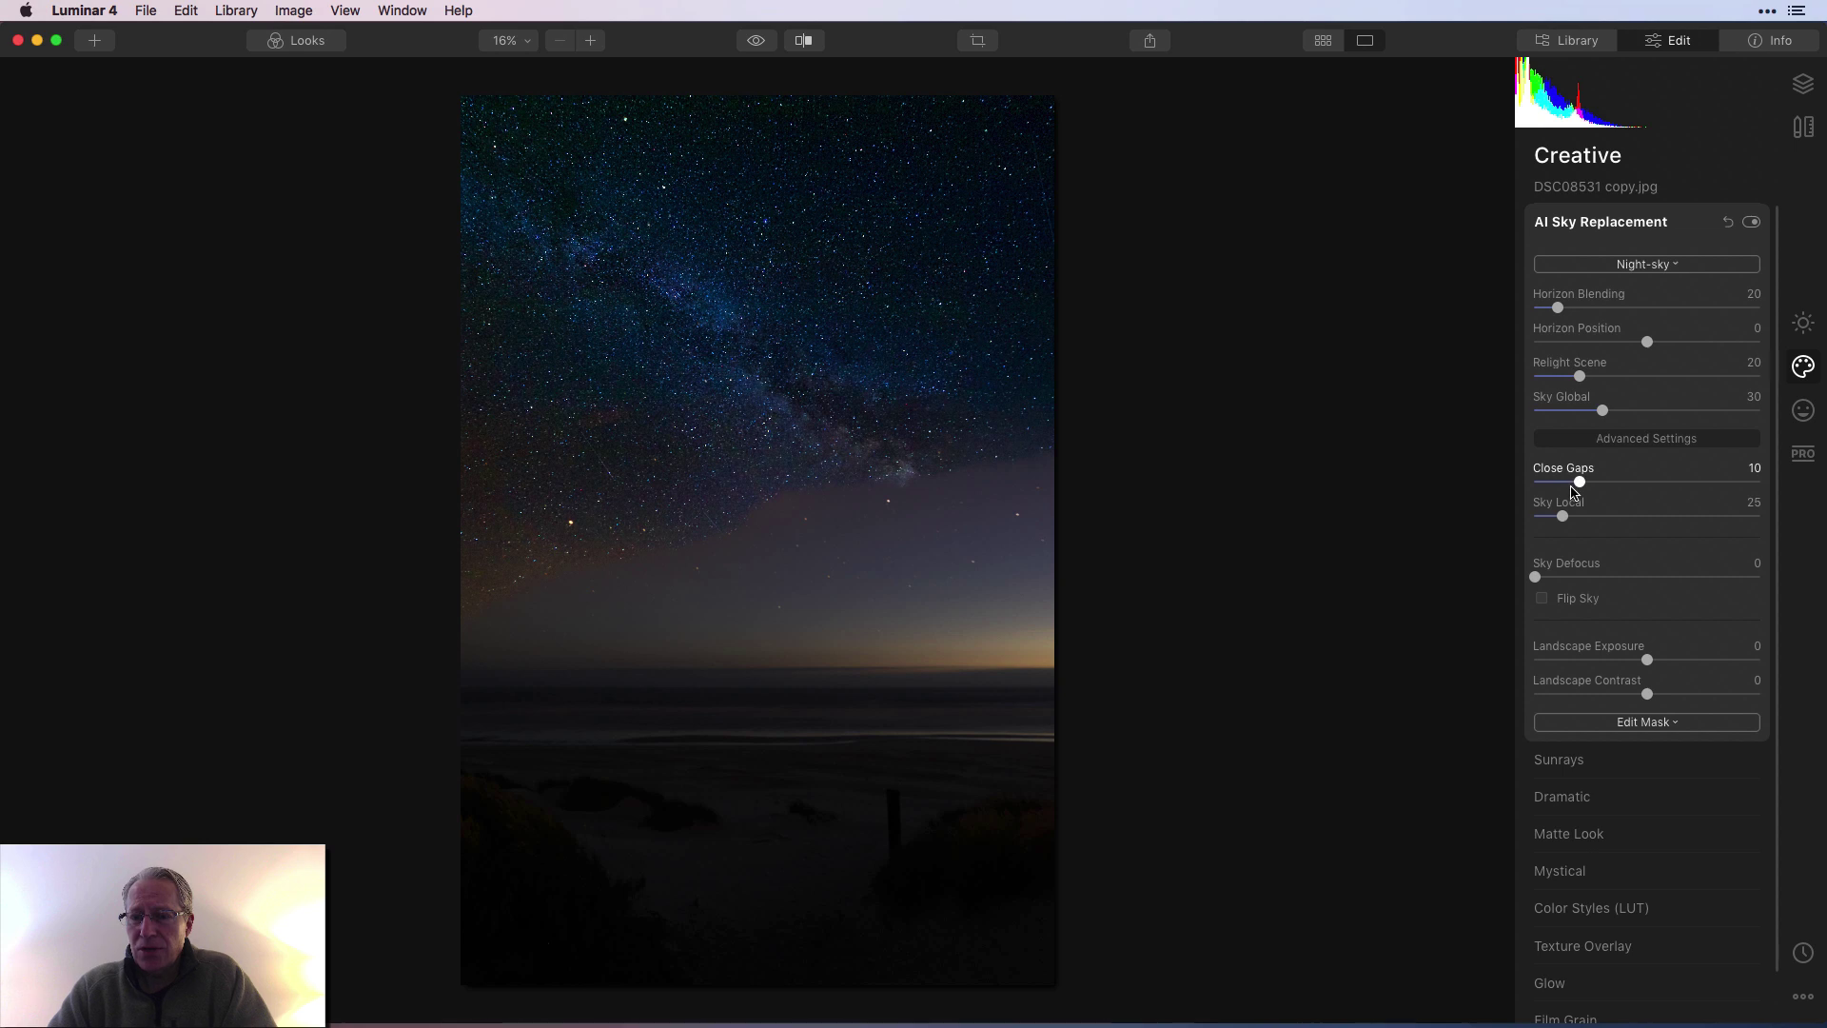
left_click(1636, 519)
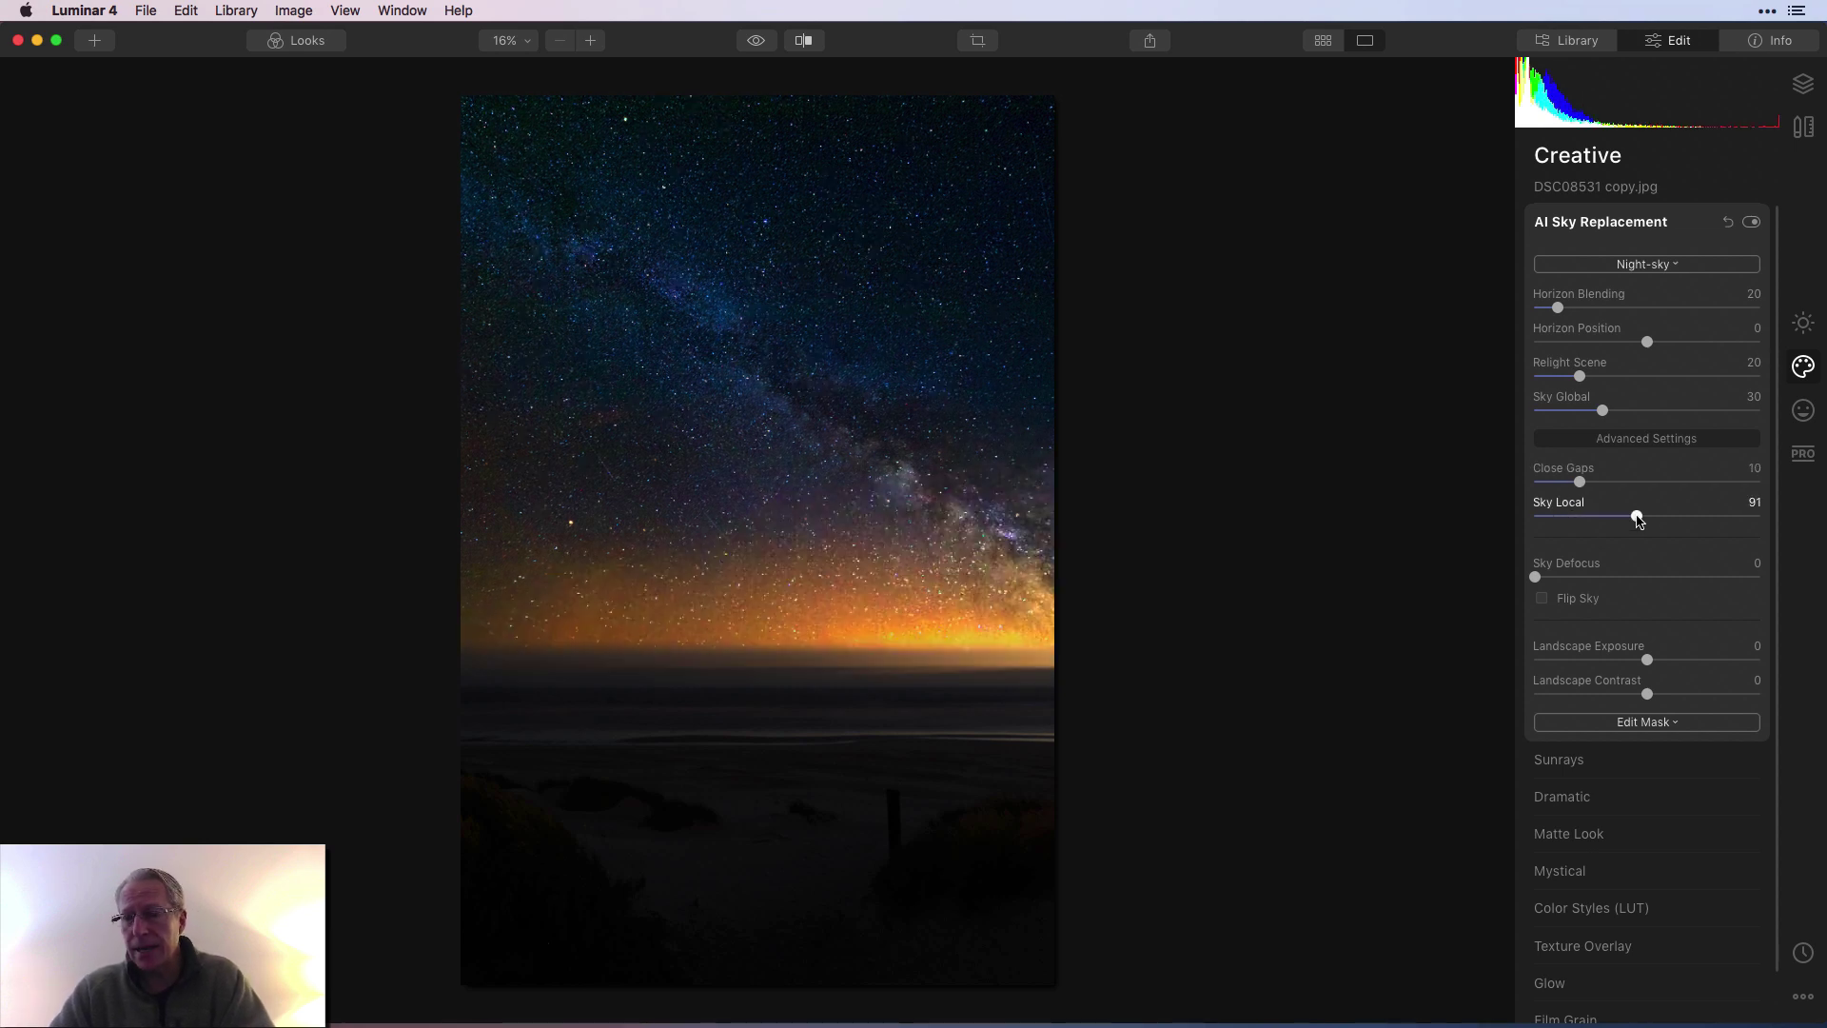
left_click(1615, 482)
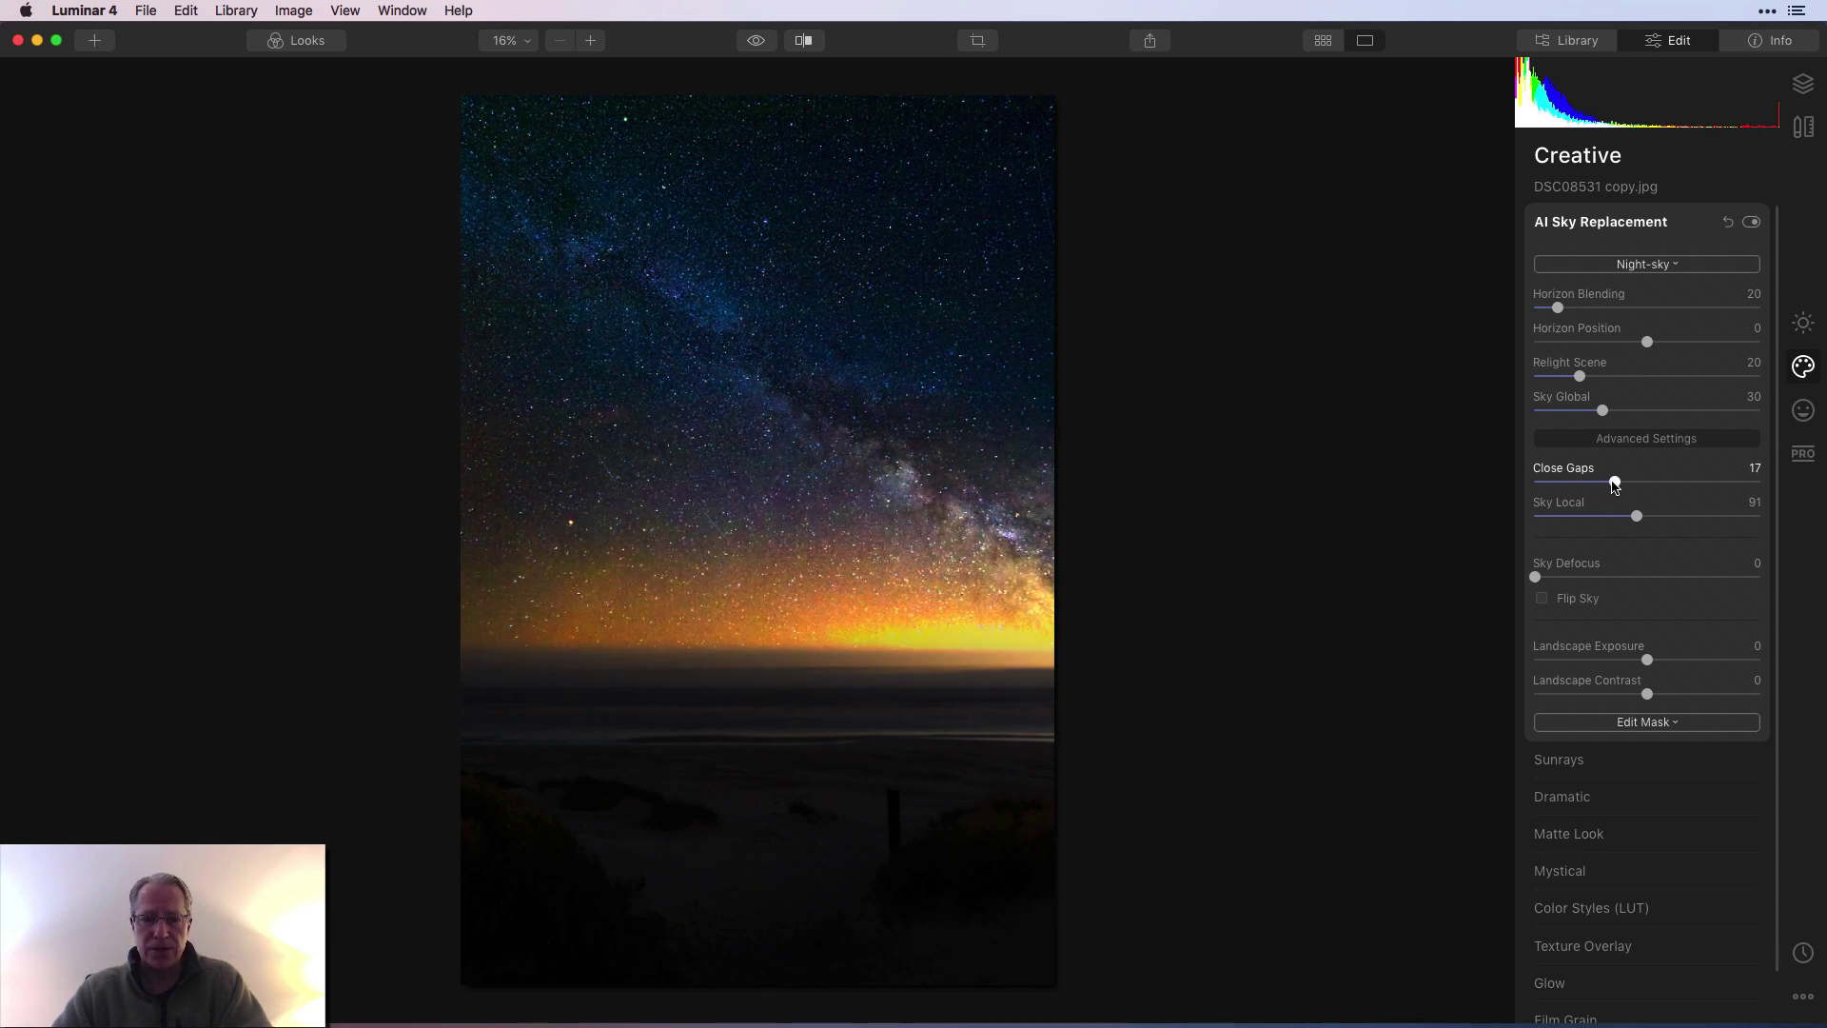
left_click(1661, 517)
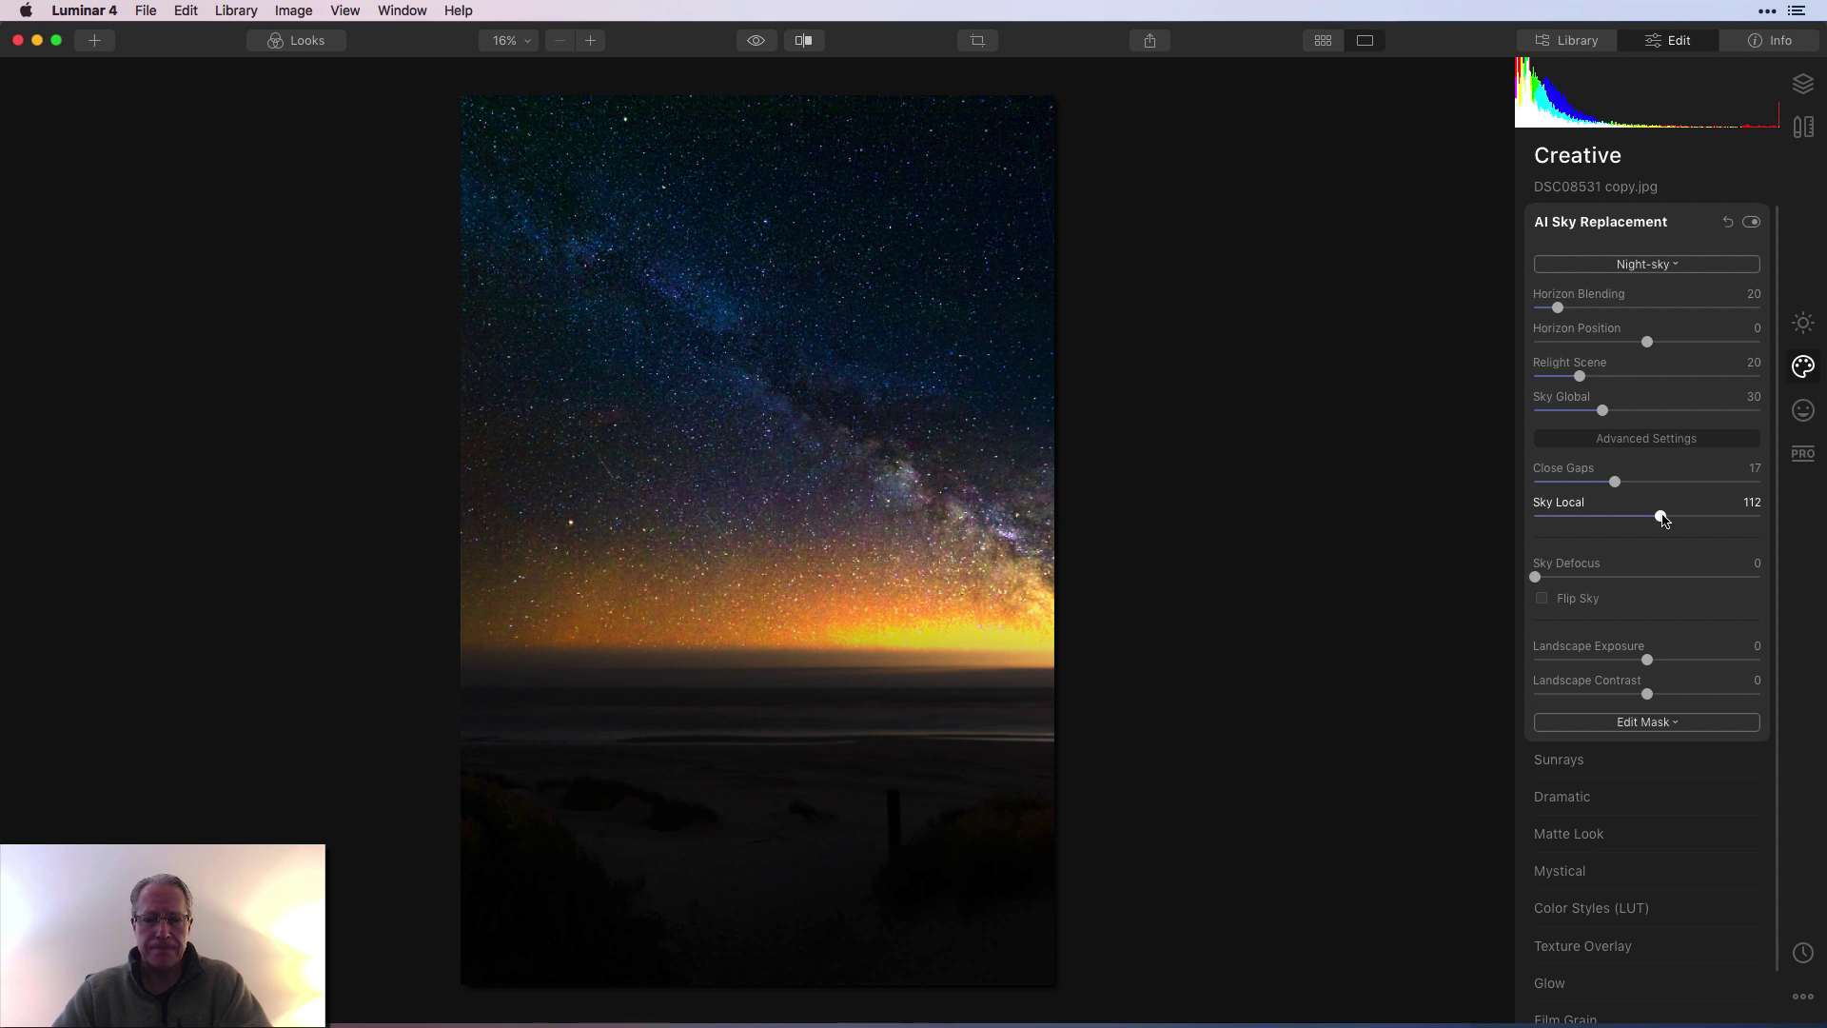
left_click(1605, 343)
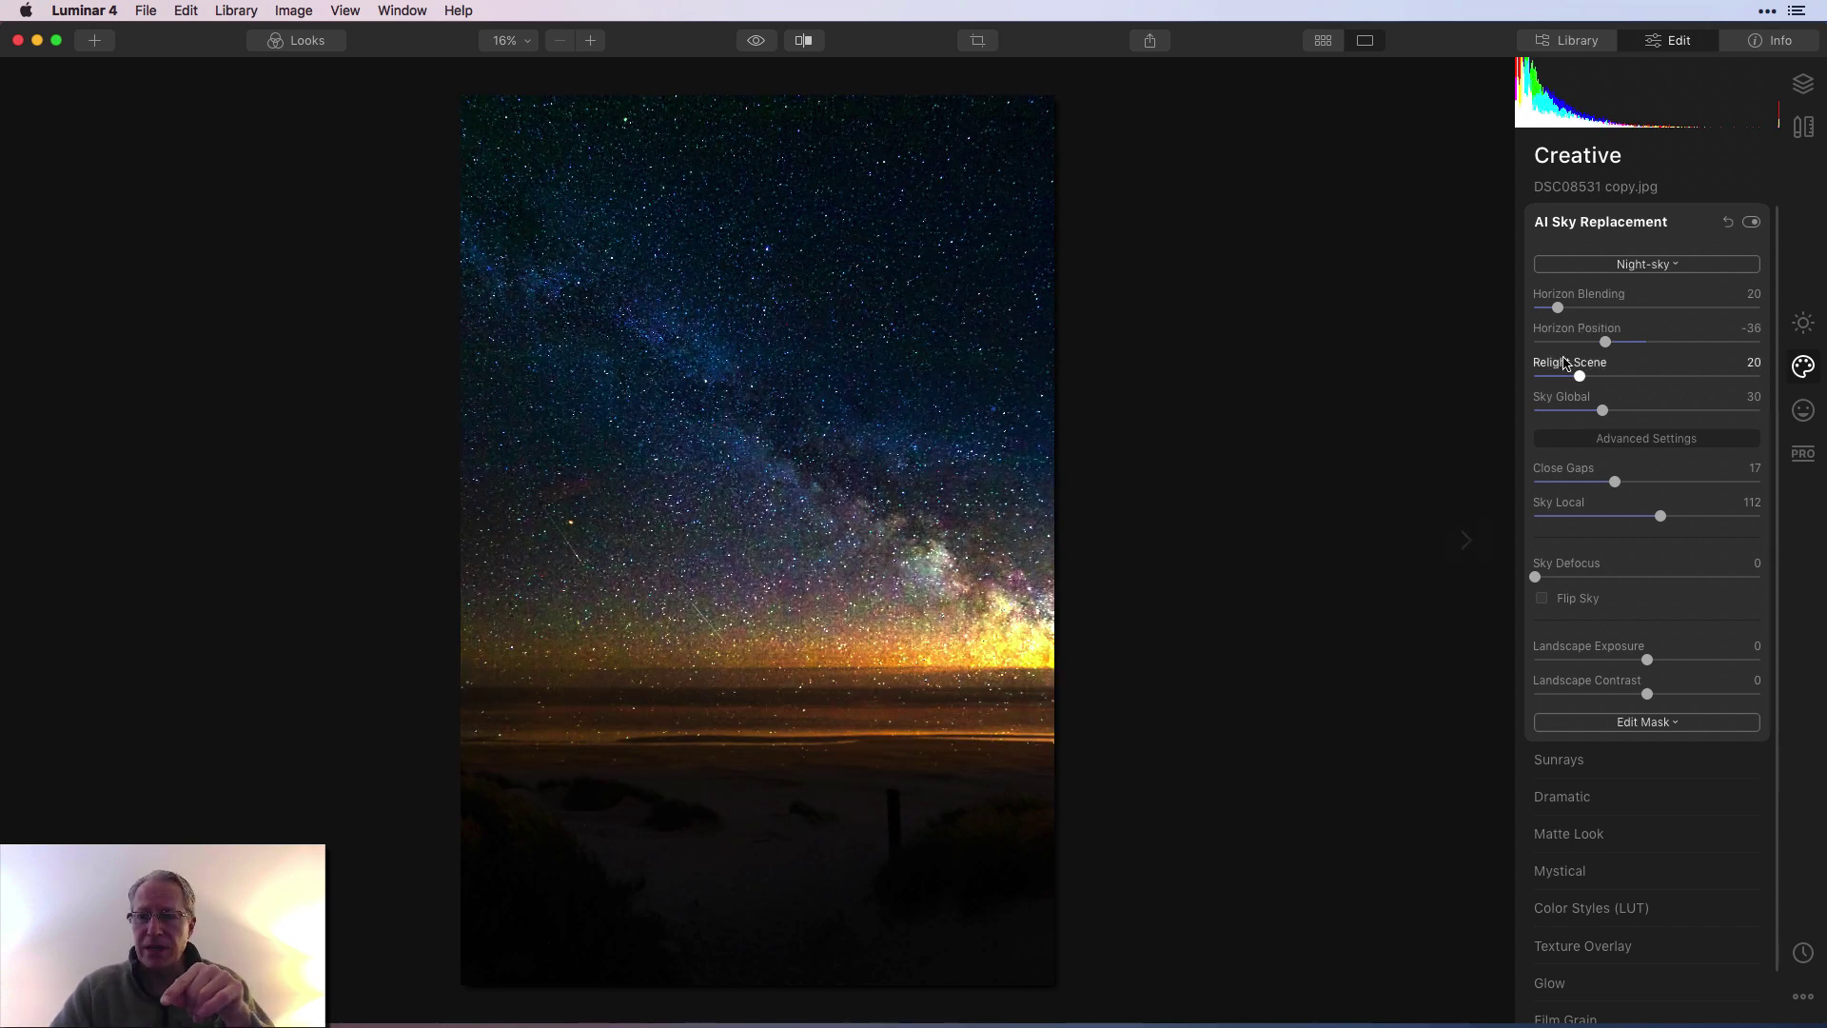
left_click(1634, 343)
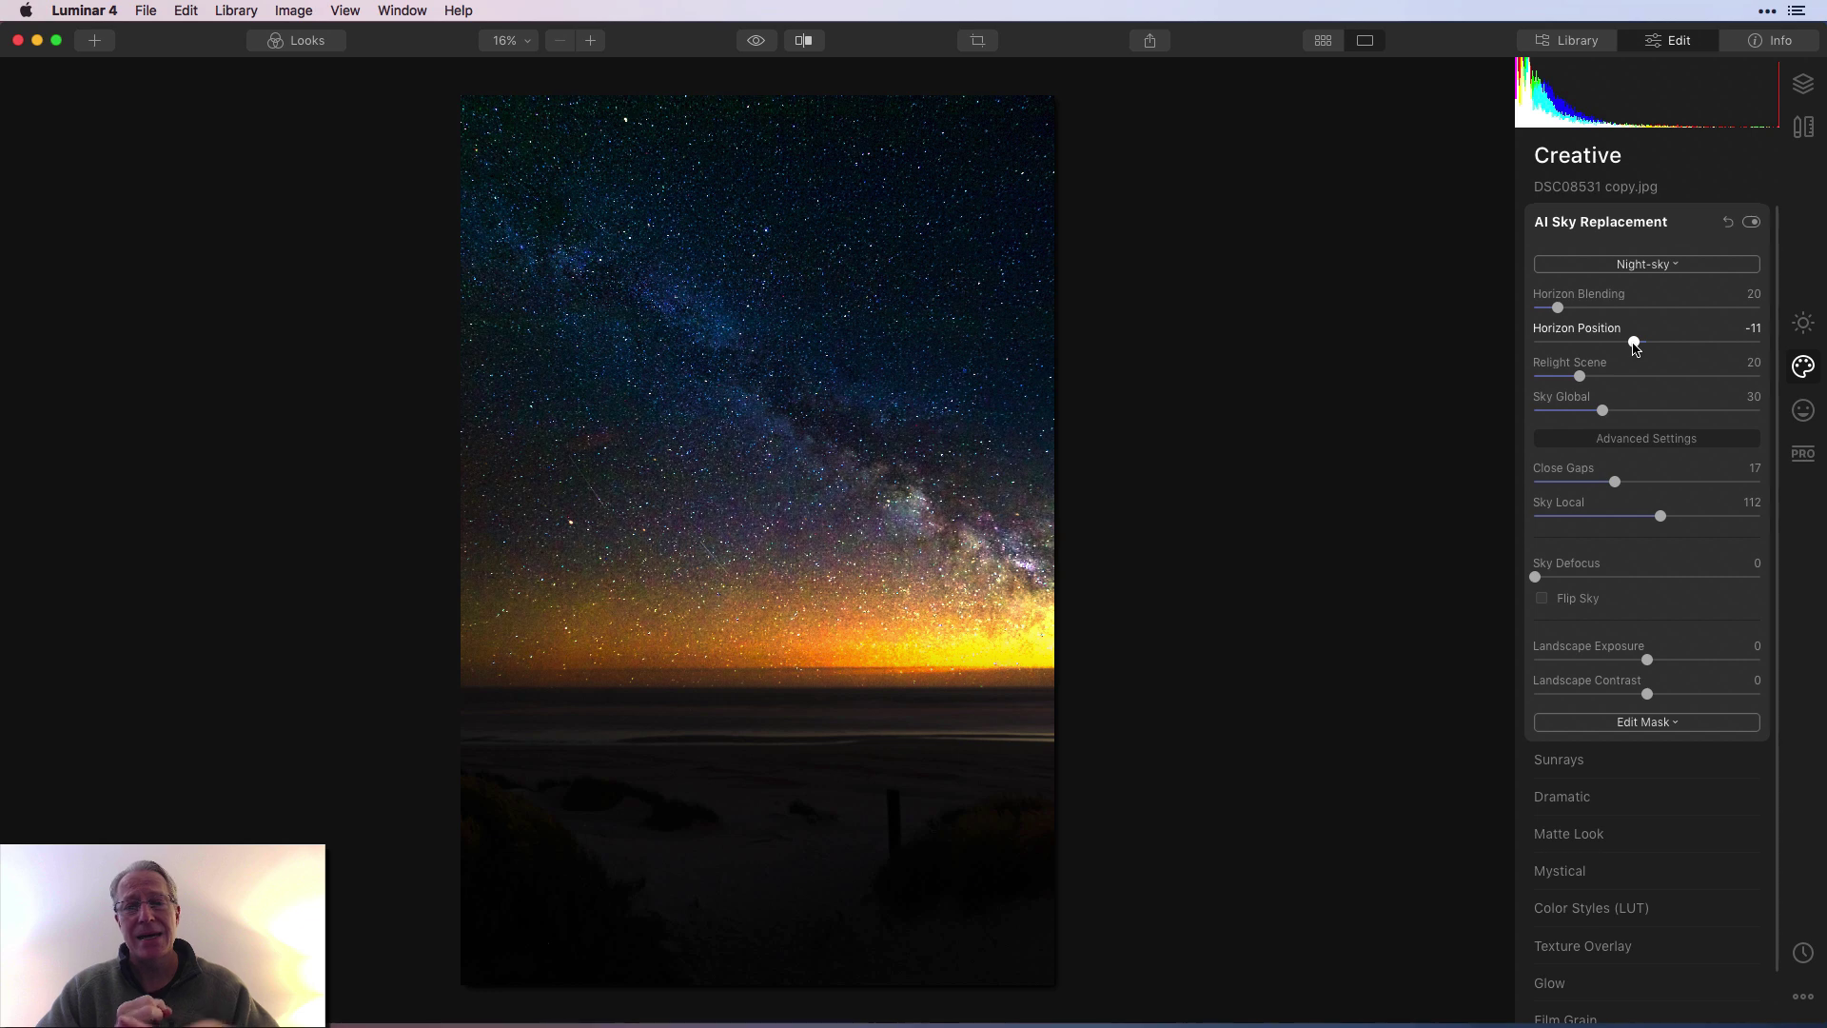
Browse the Lum4 tests library for another night scene and open the city street photo with the light trails.
left_click(1323, 40)
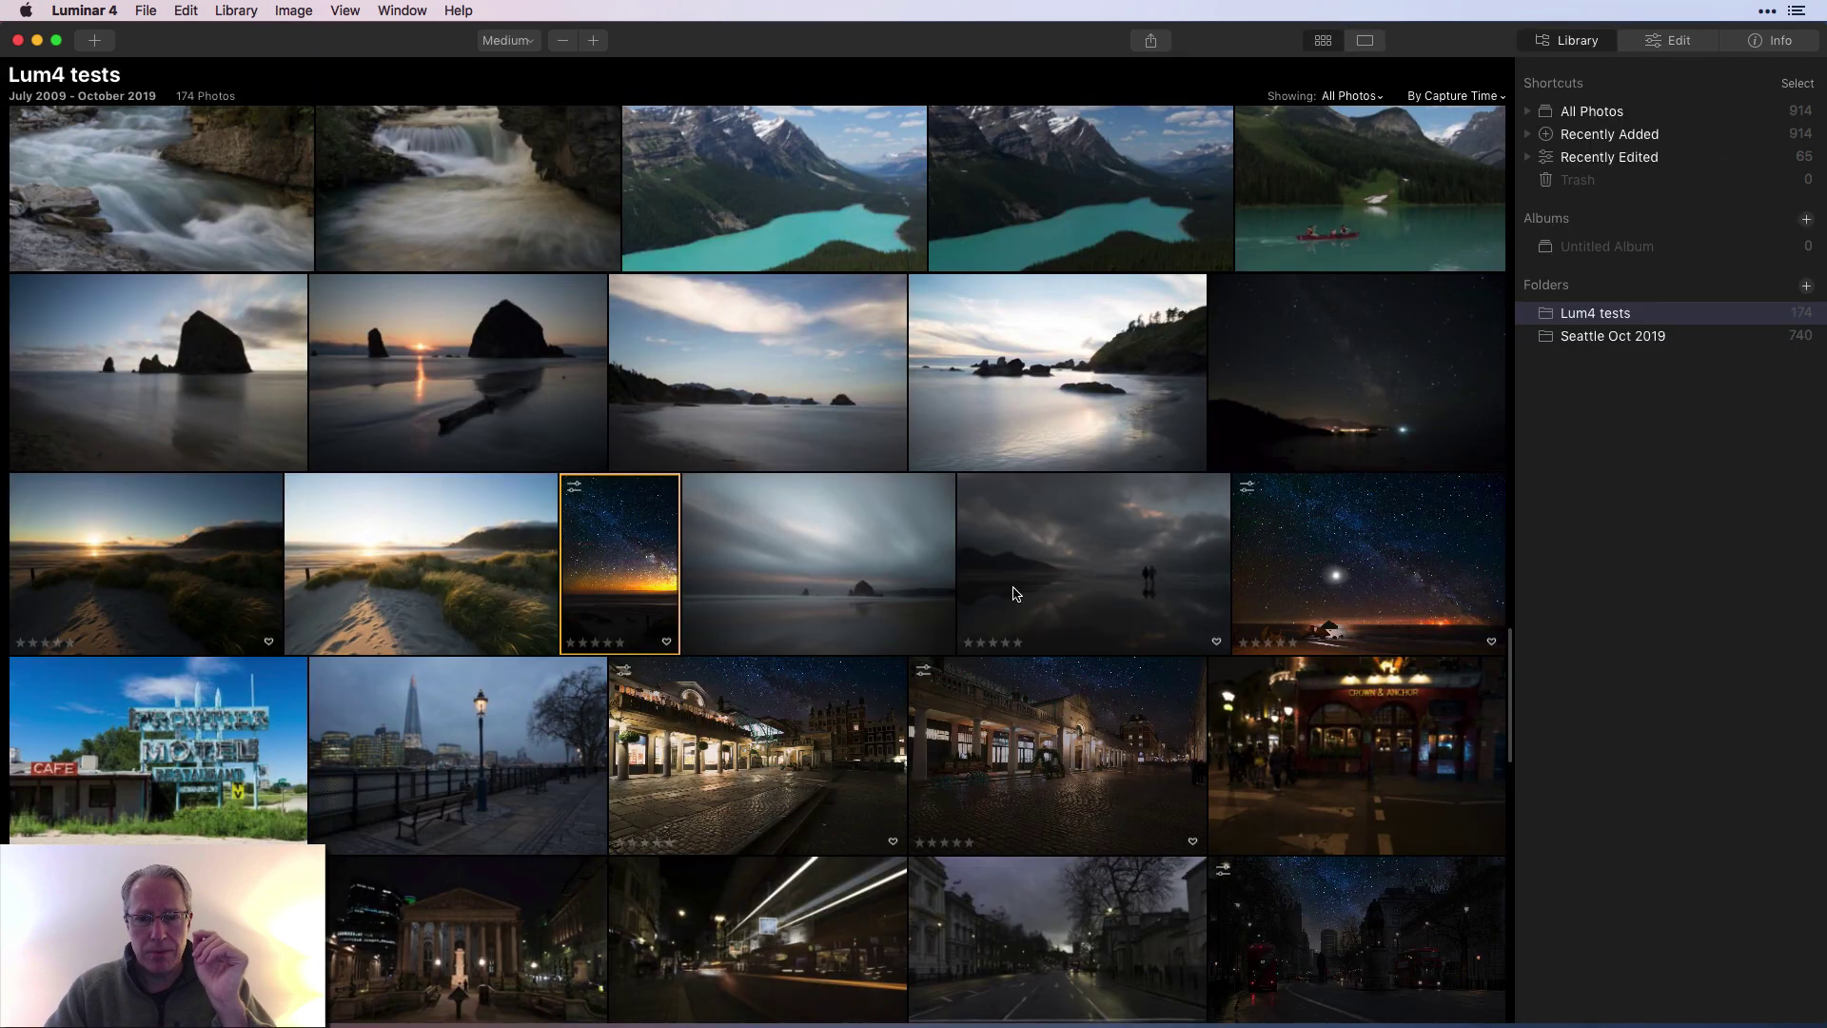
scroll(1014, 593, "up", 15)
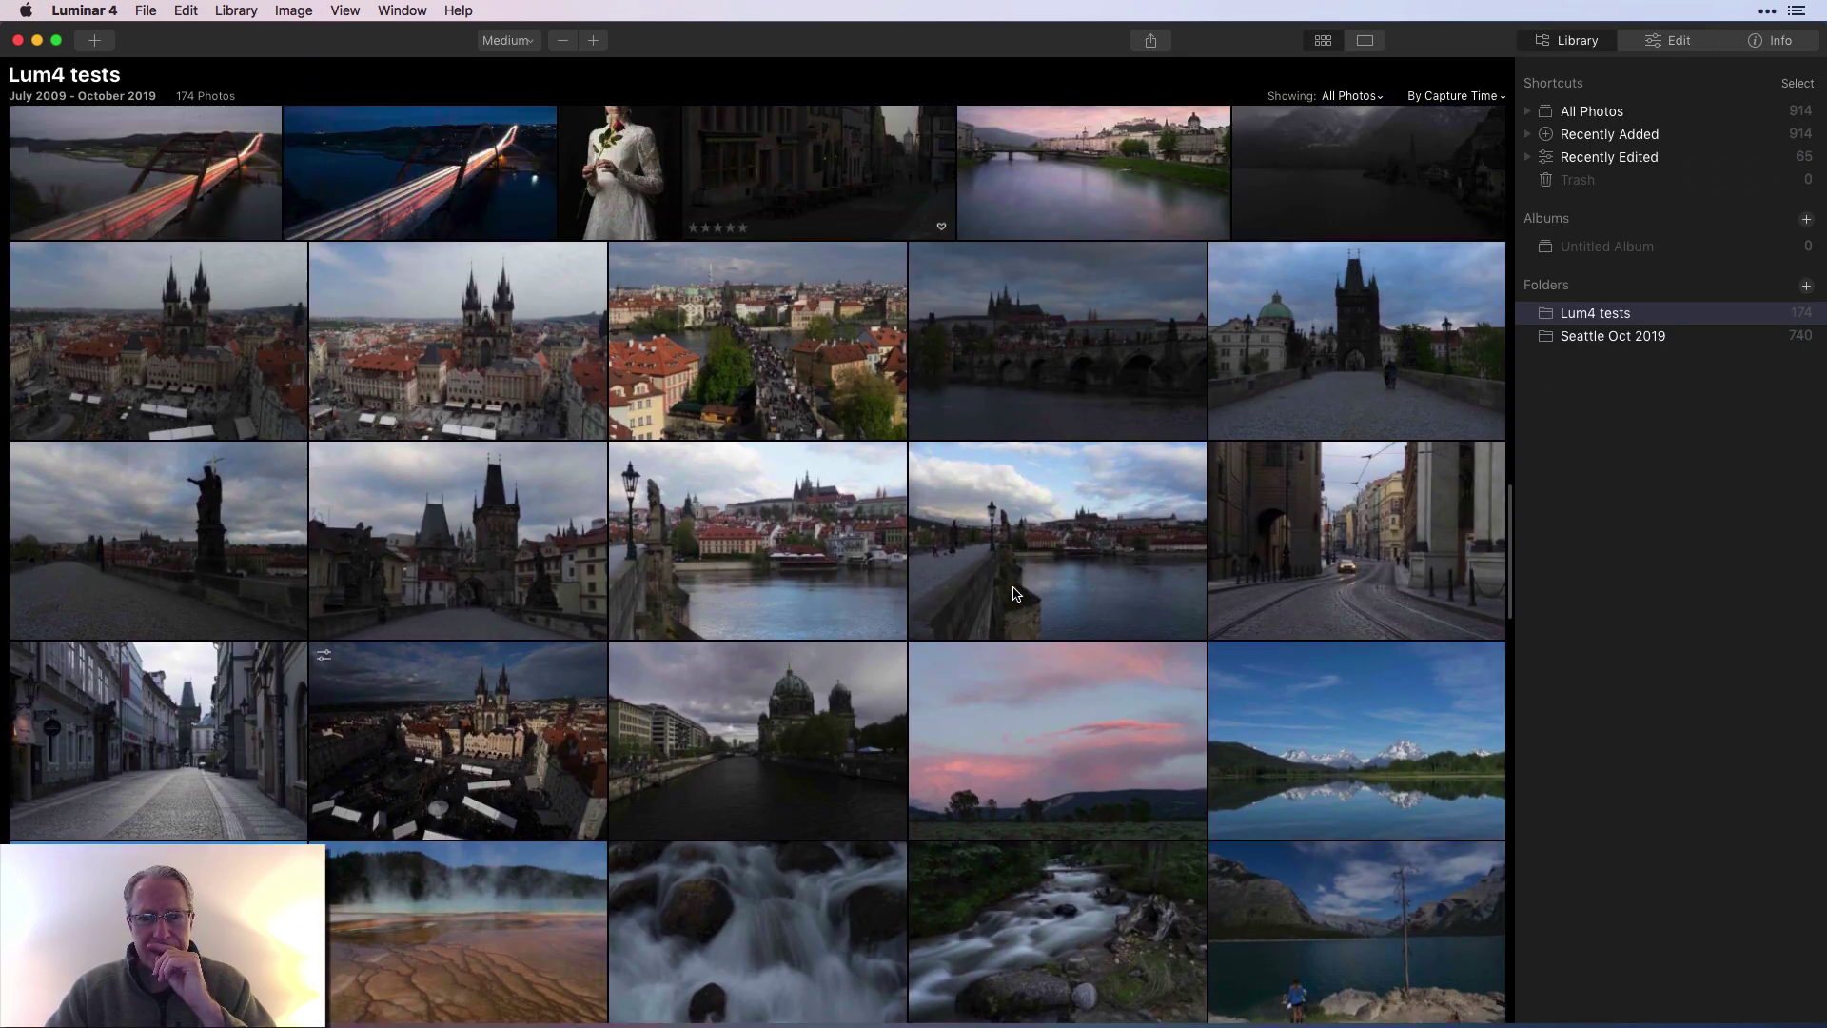
scroll(1014, 594, "up", 15)
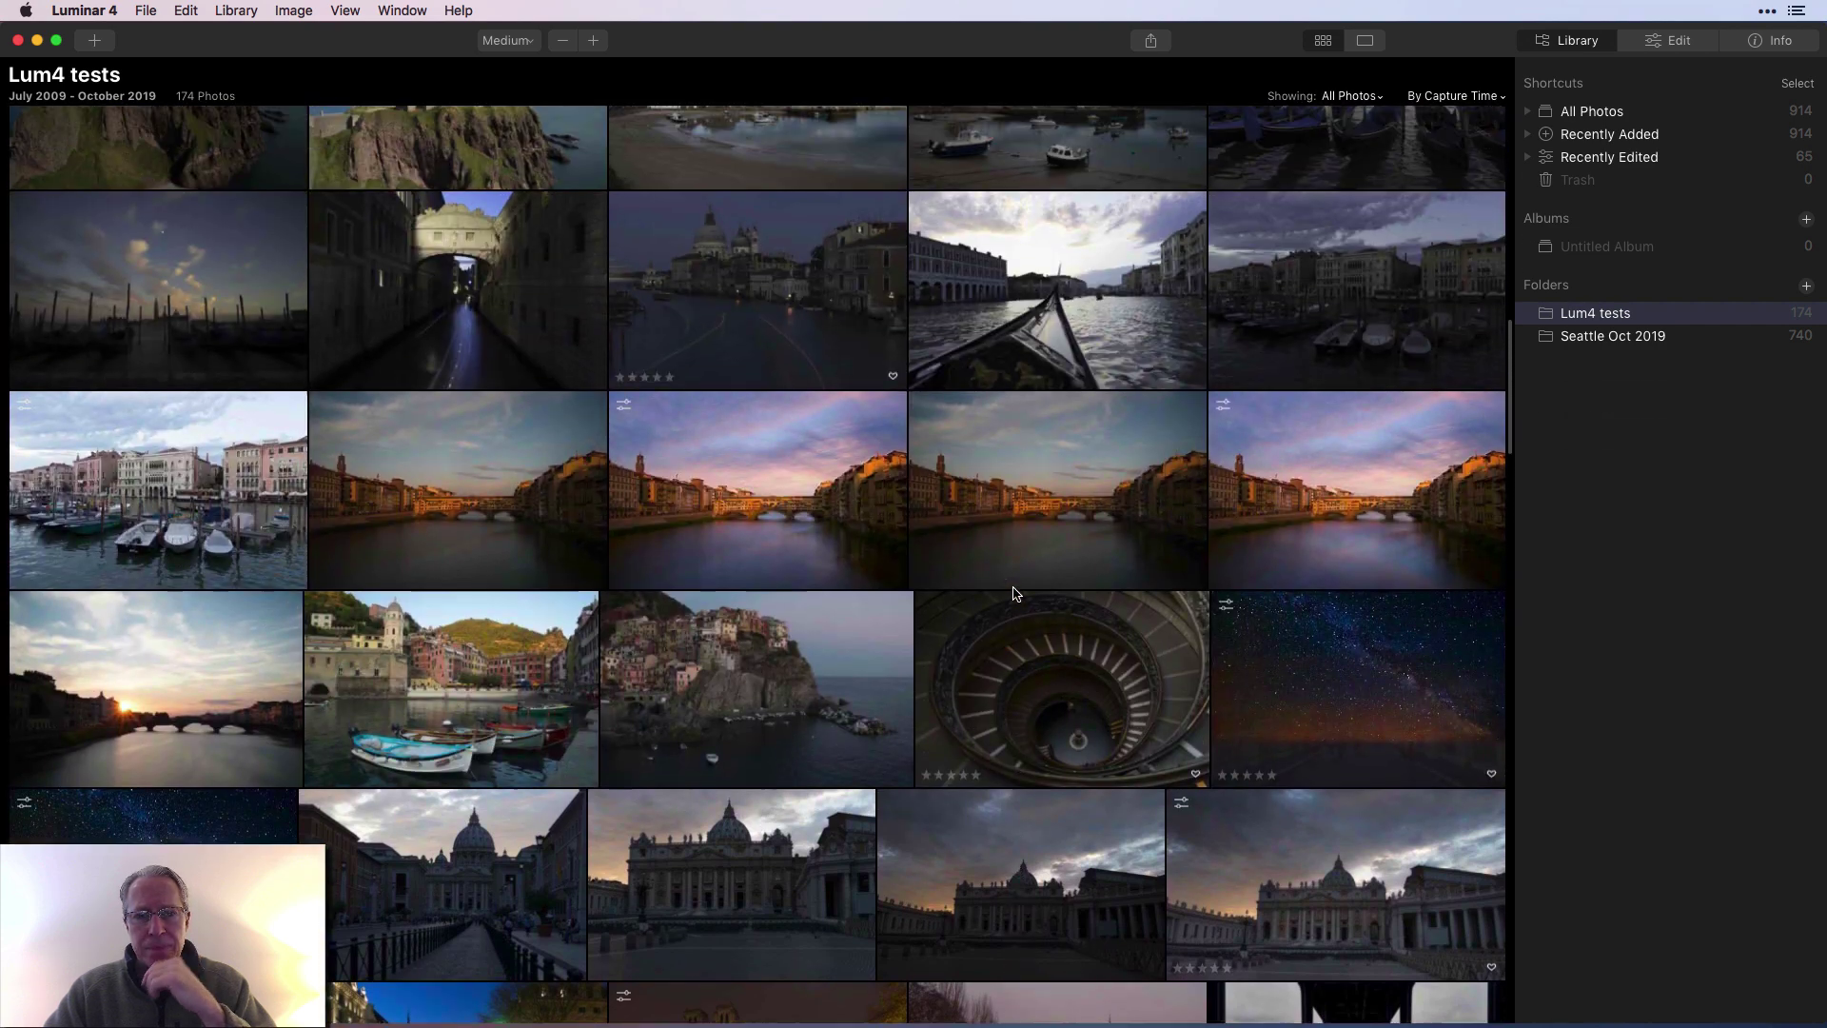
scroll(1014, 593, "up", 15)
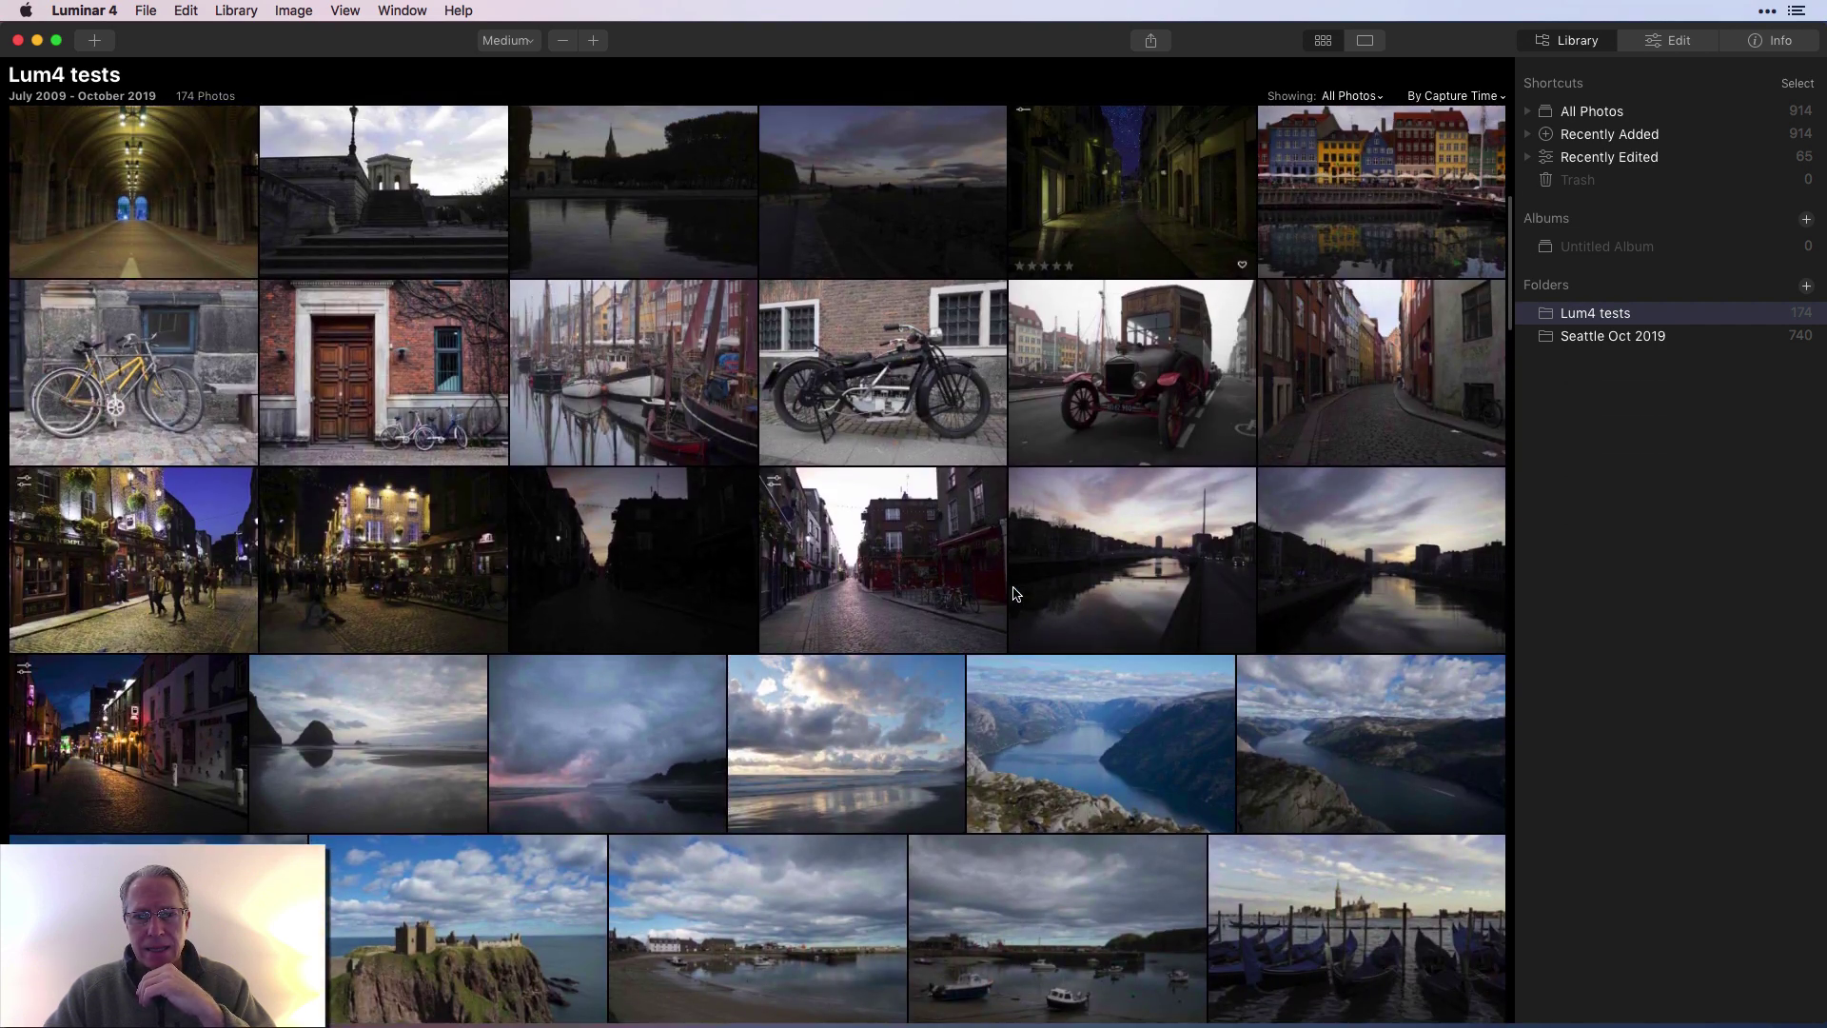
scroll(1014, 593, "up", 15)
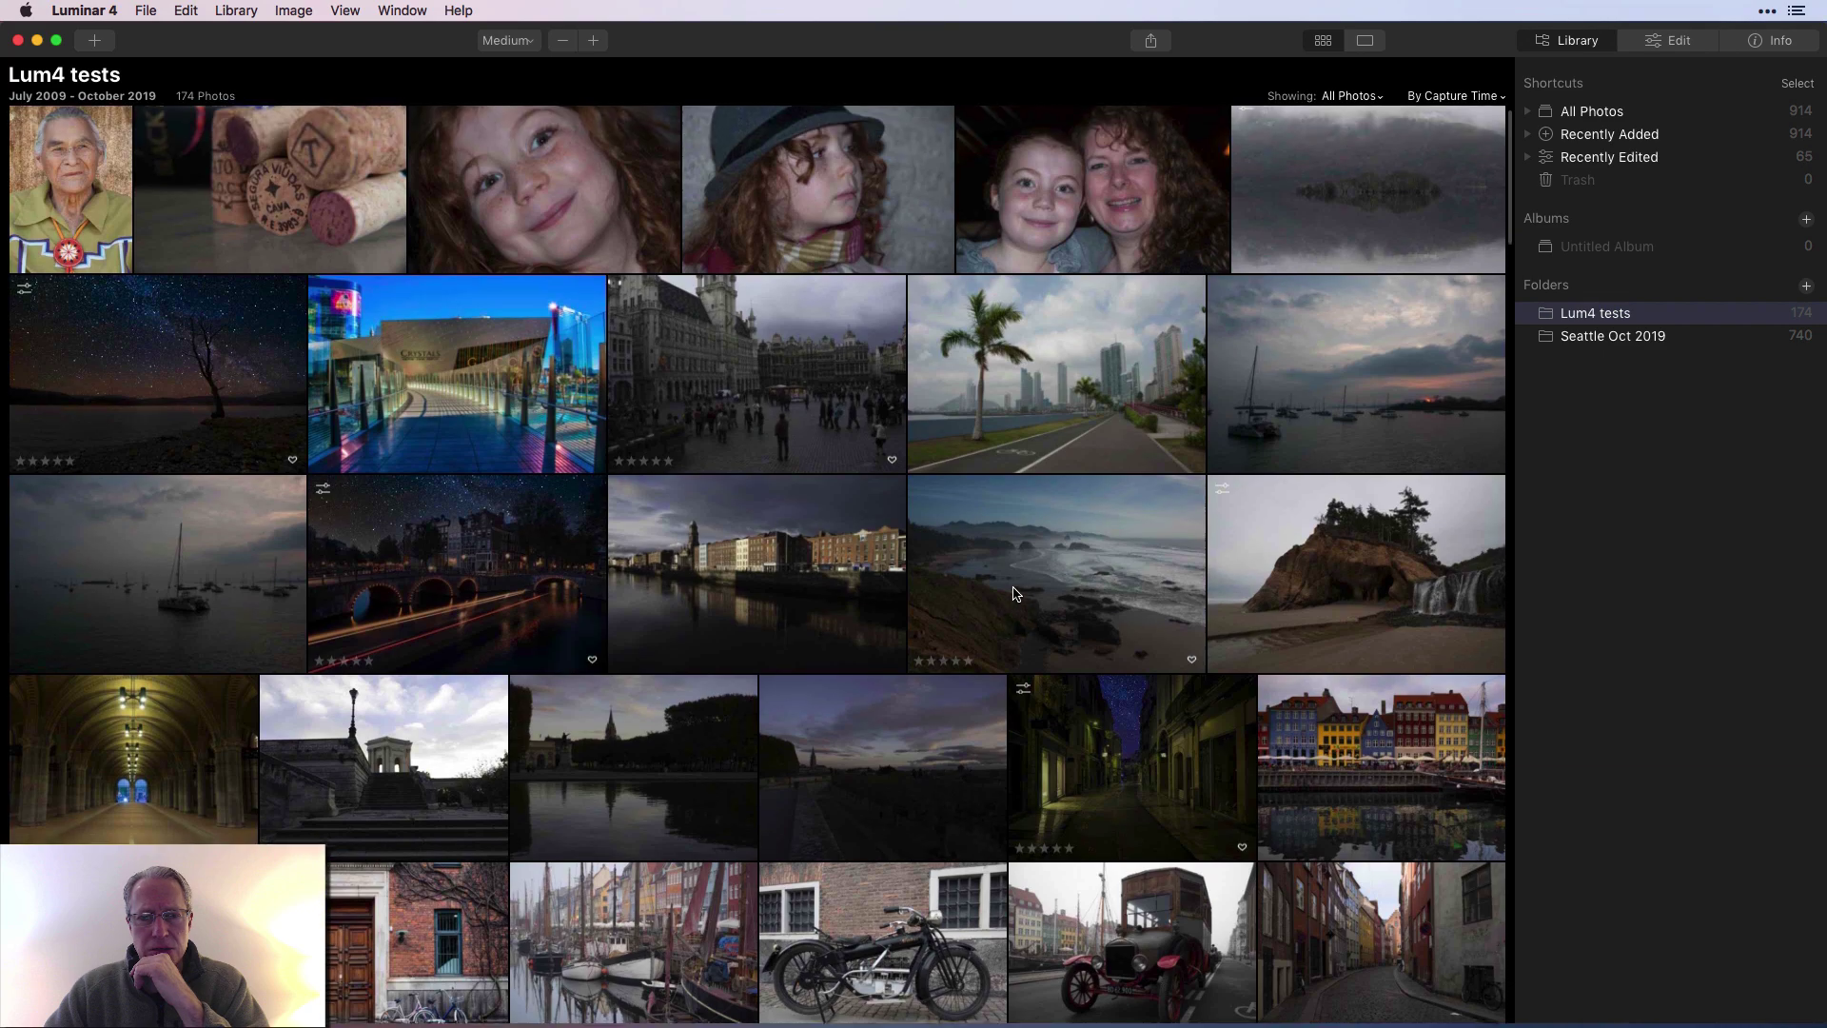
scroll(1014, 594, "down", 20)
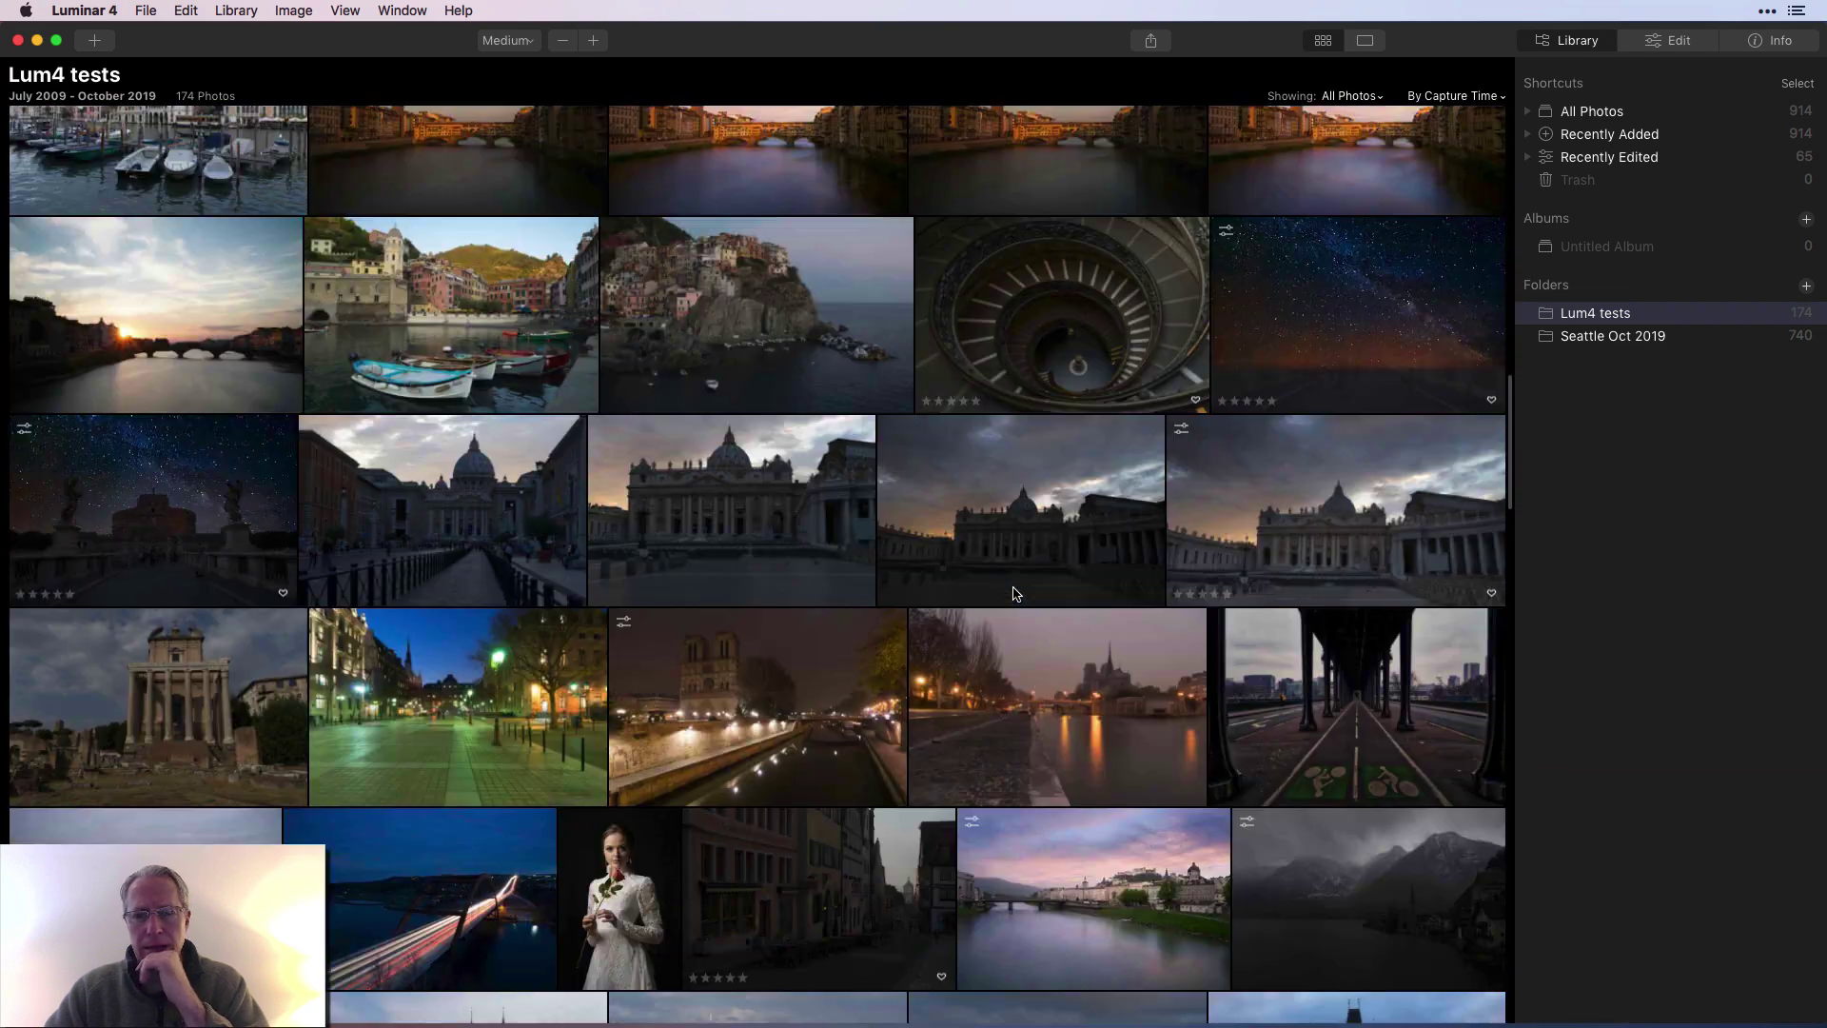
scroll(1014, 593, "down", 20)
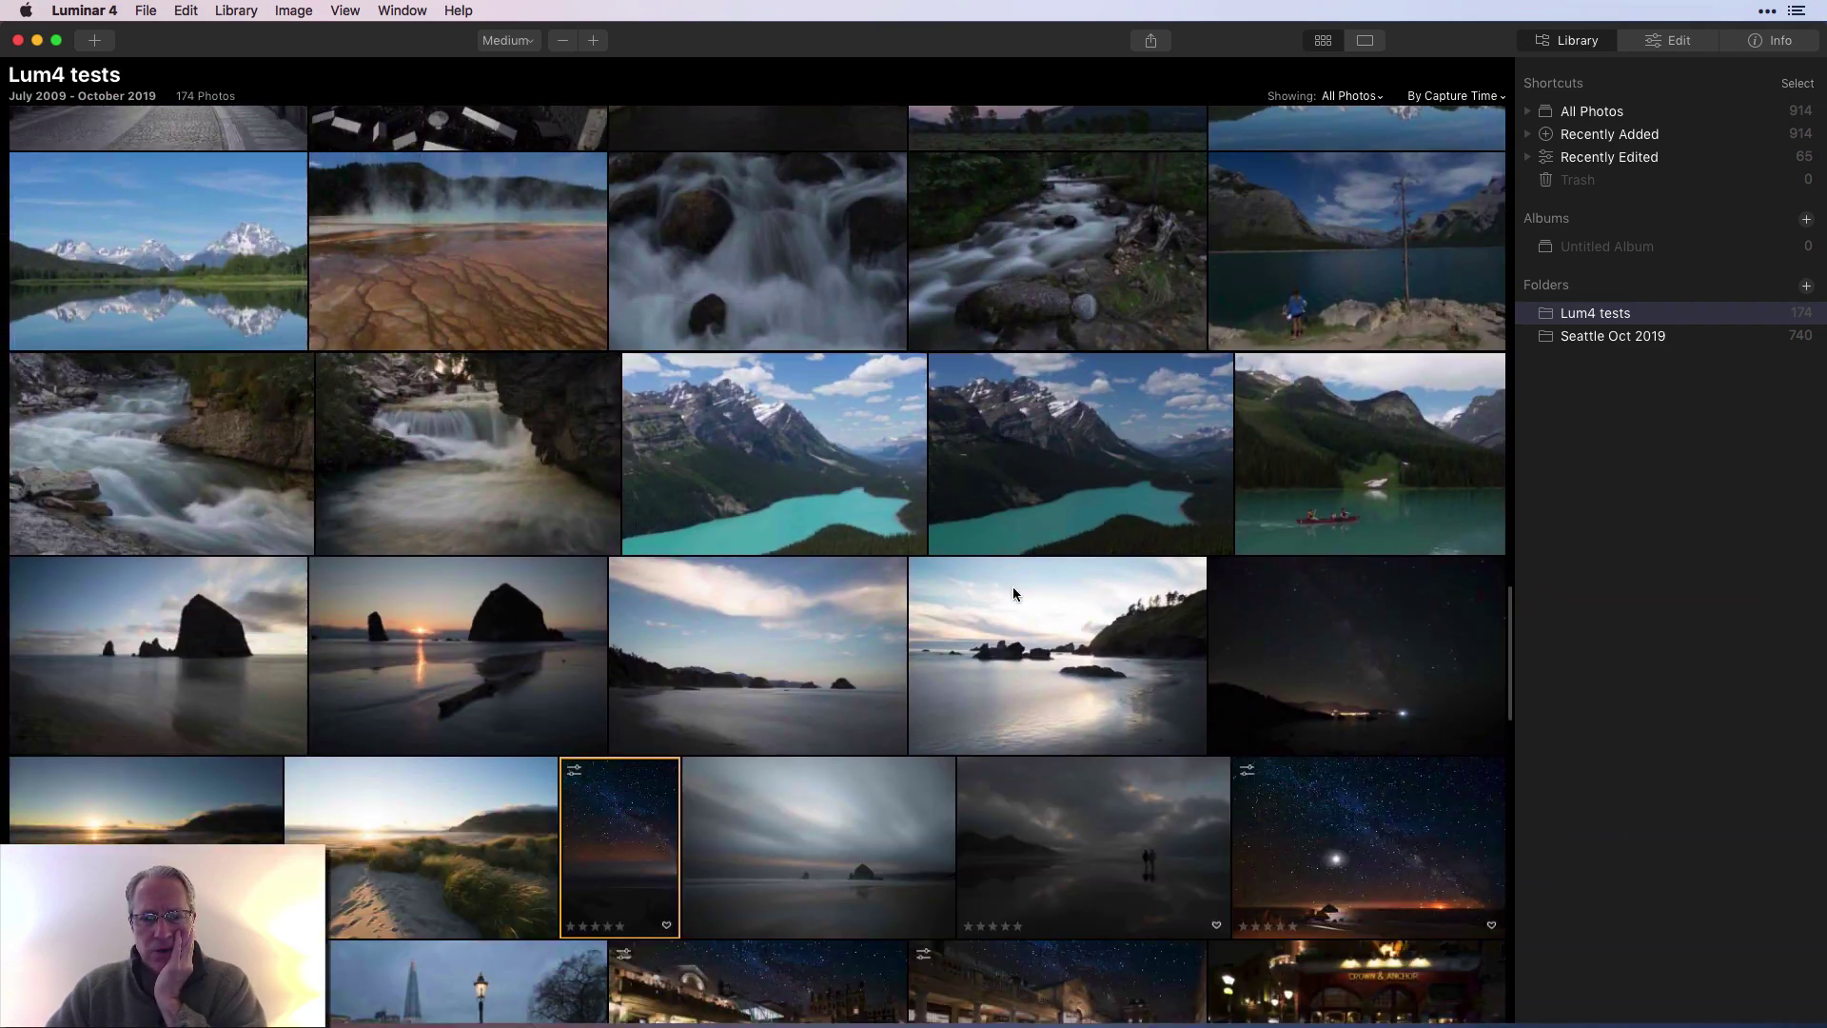
scroll(1014, 594, "down", 8)
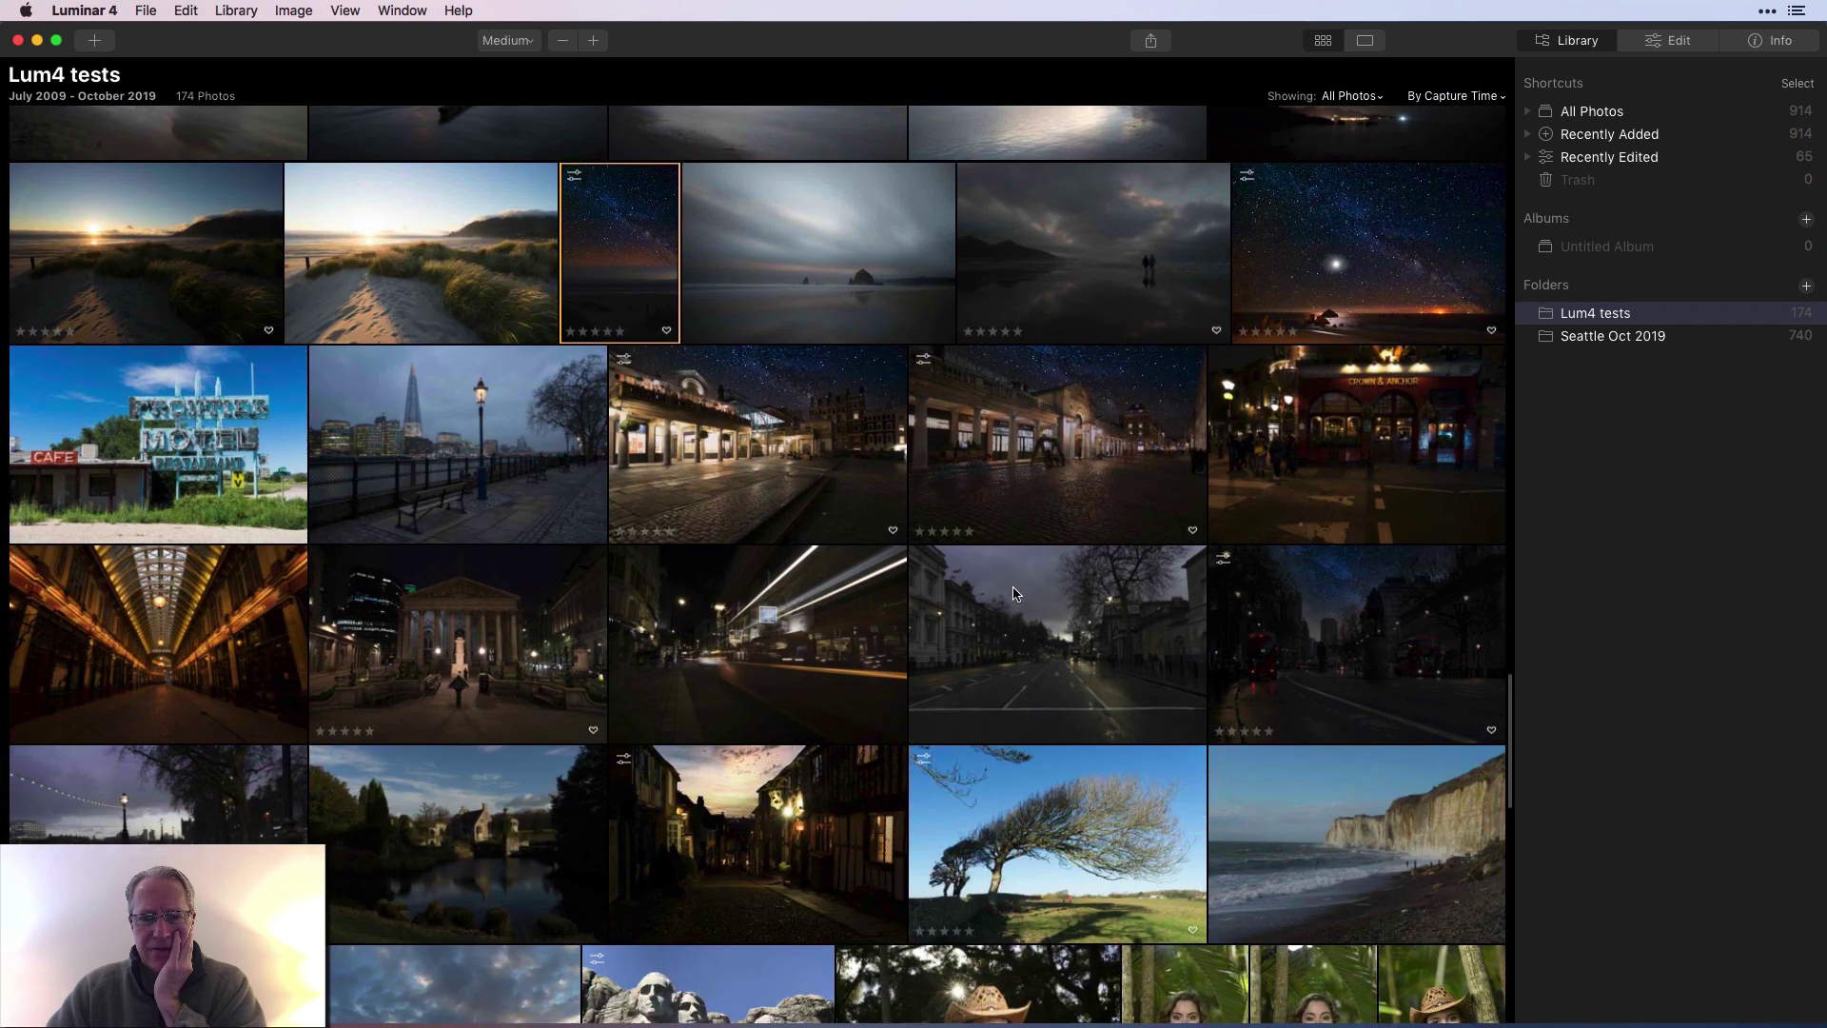
double_click(880, 608)
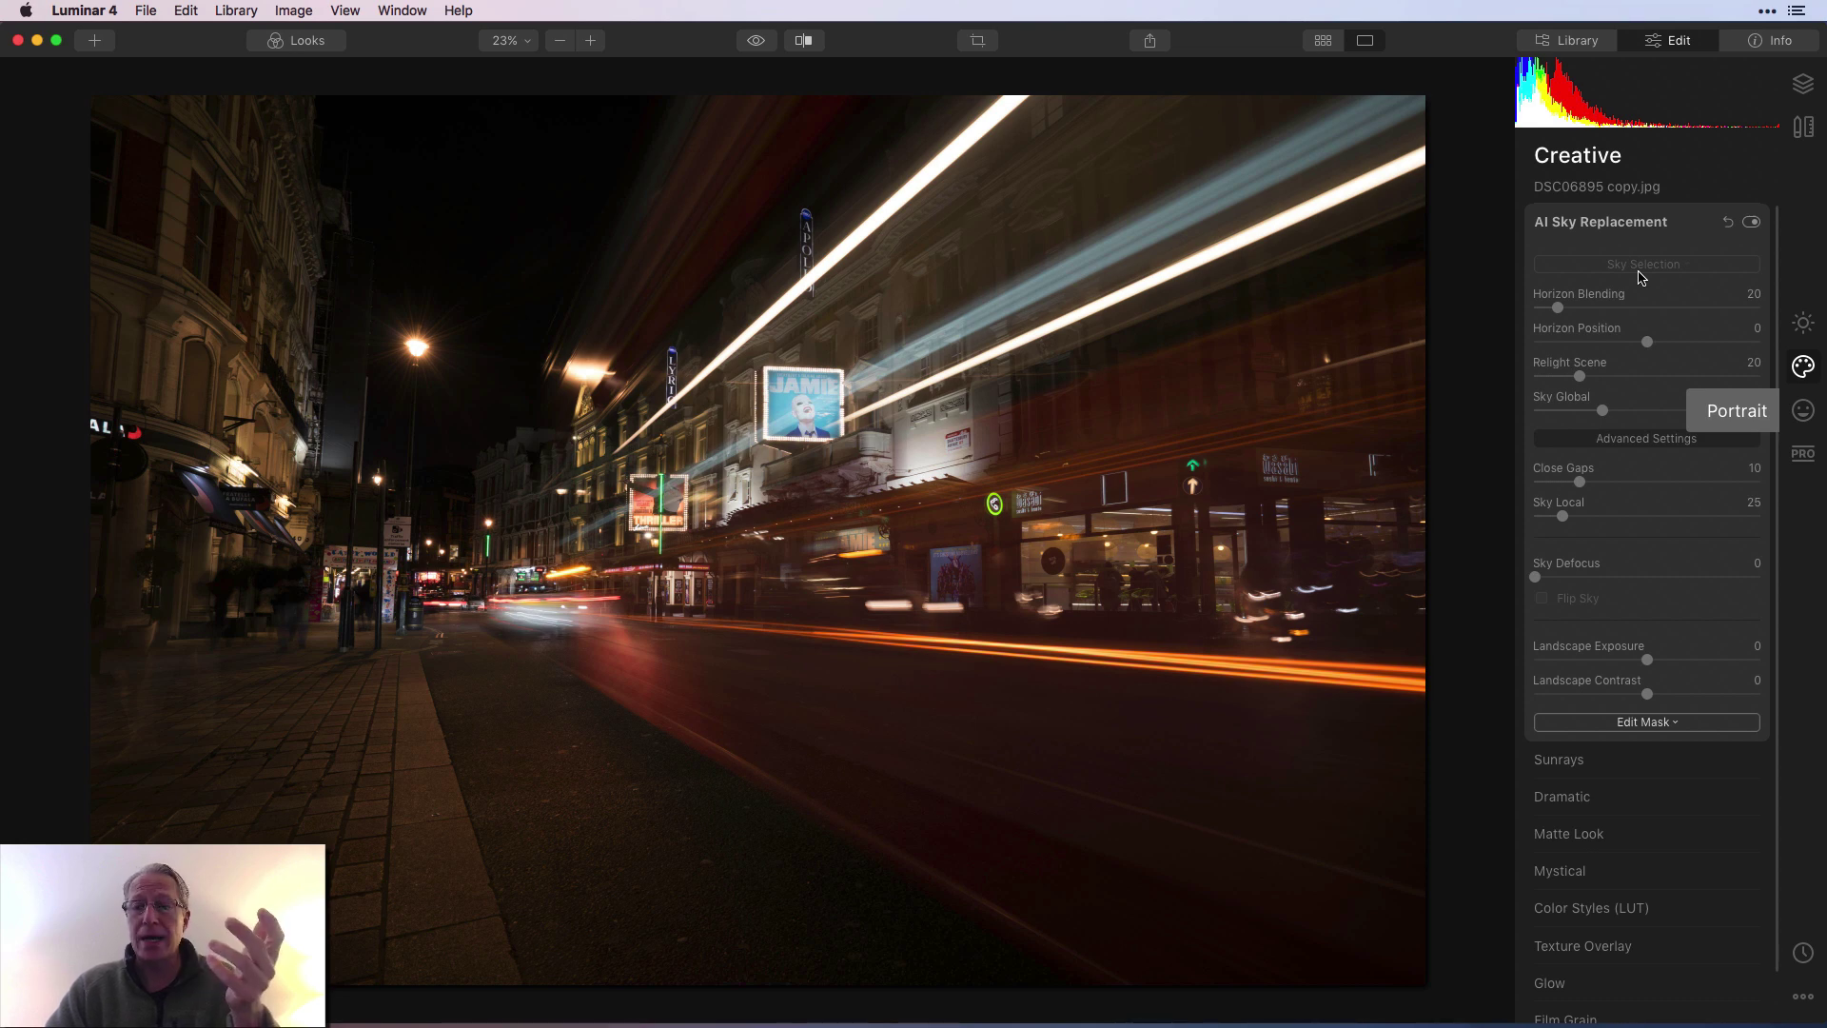
Replace the sky in the night photo of the columned building with Night-sky.jpg, setting Sky Local to 65 and Landscape Exposure to -65.
left_click(1322, 40)
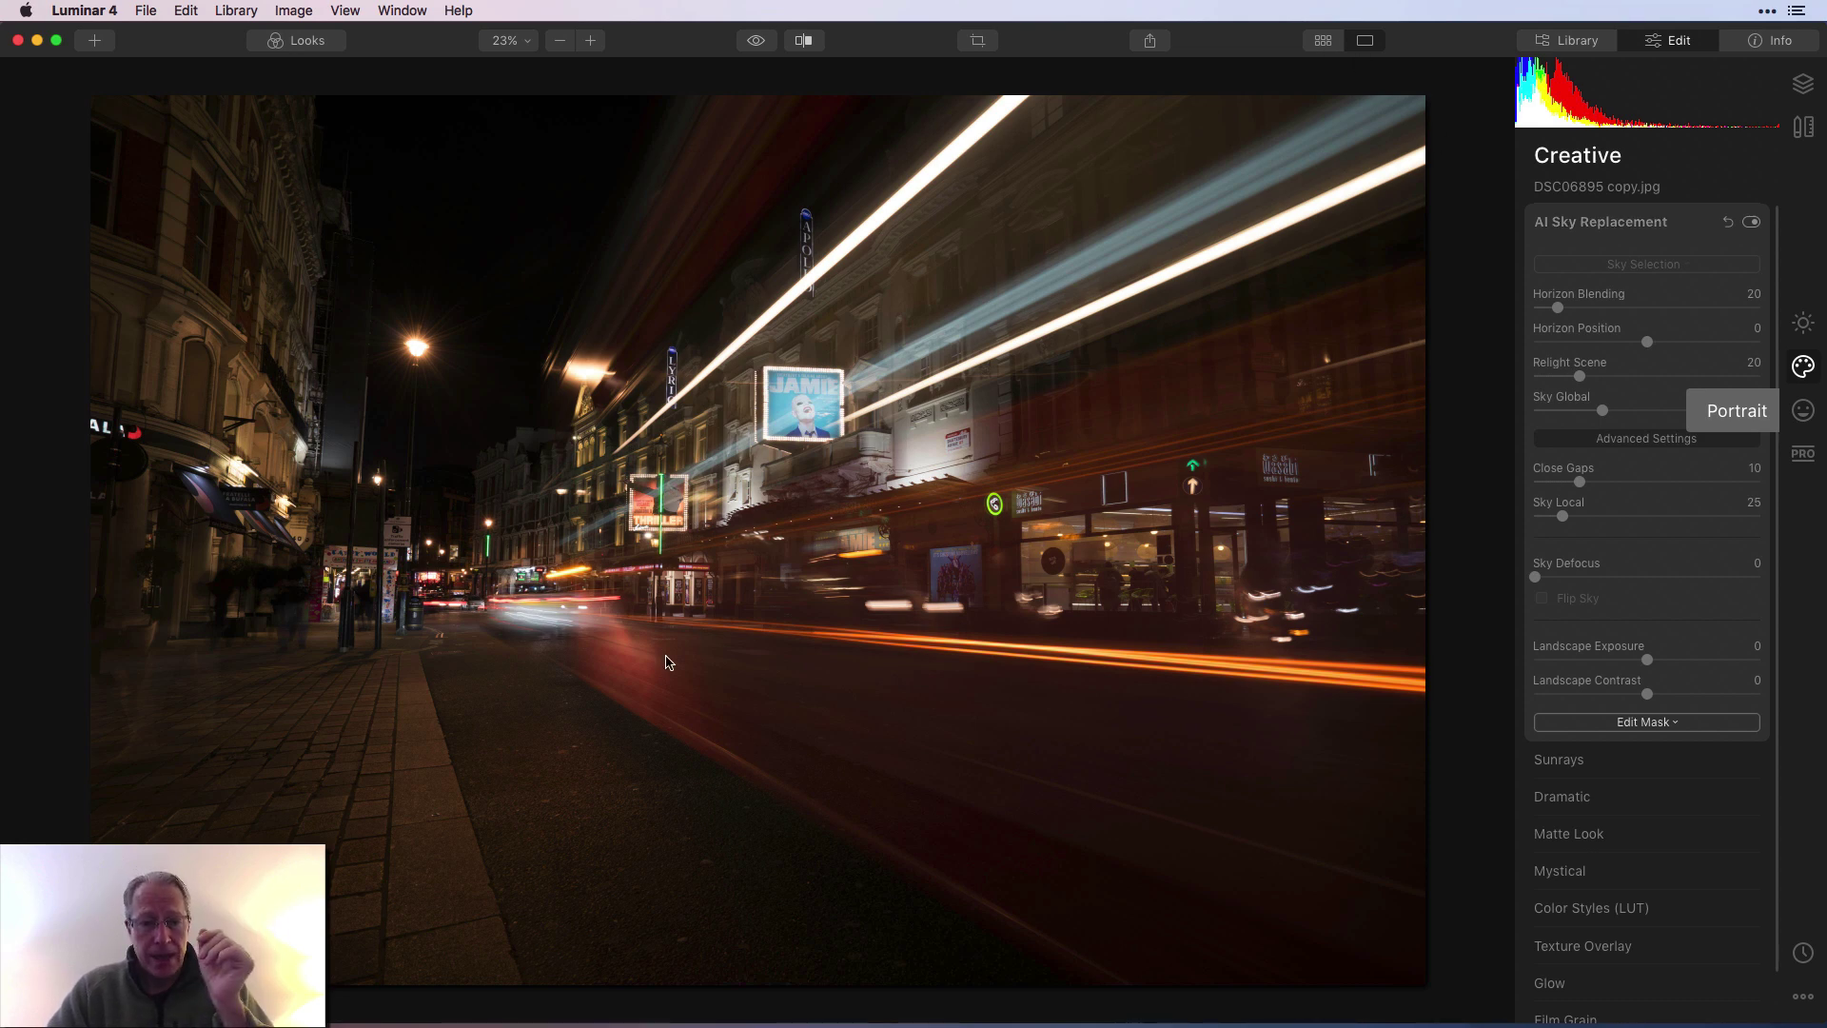
double_click(462, 485)
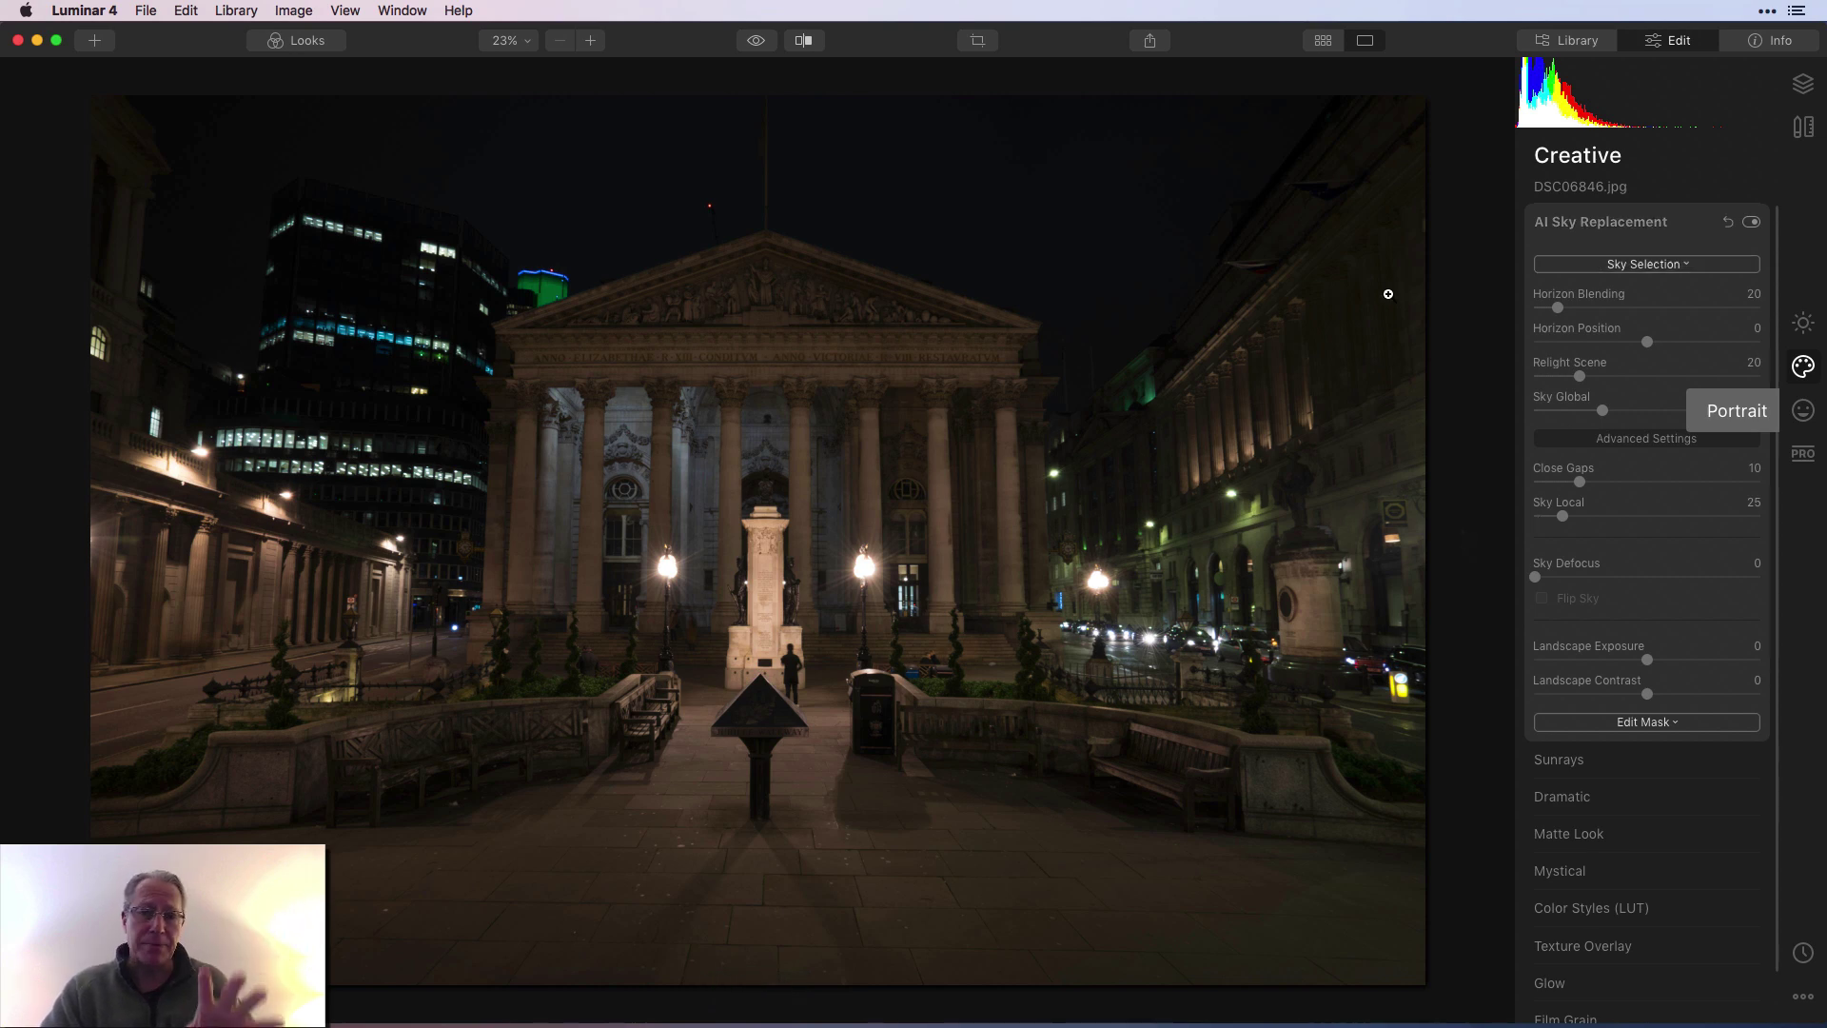
left_click(1665, 265)
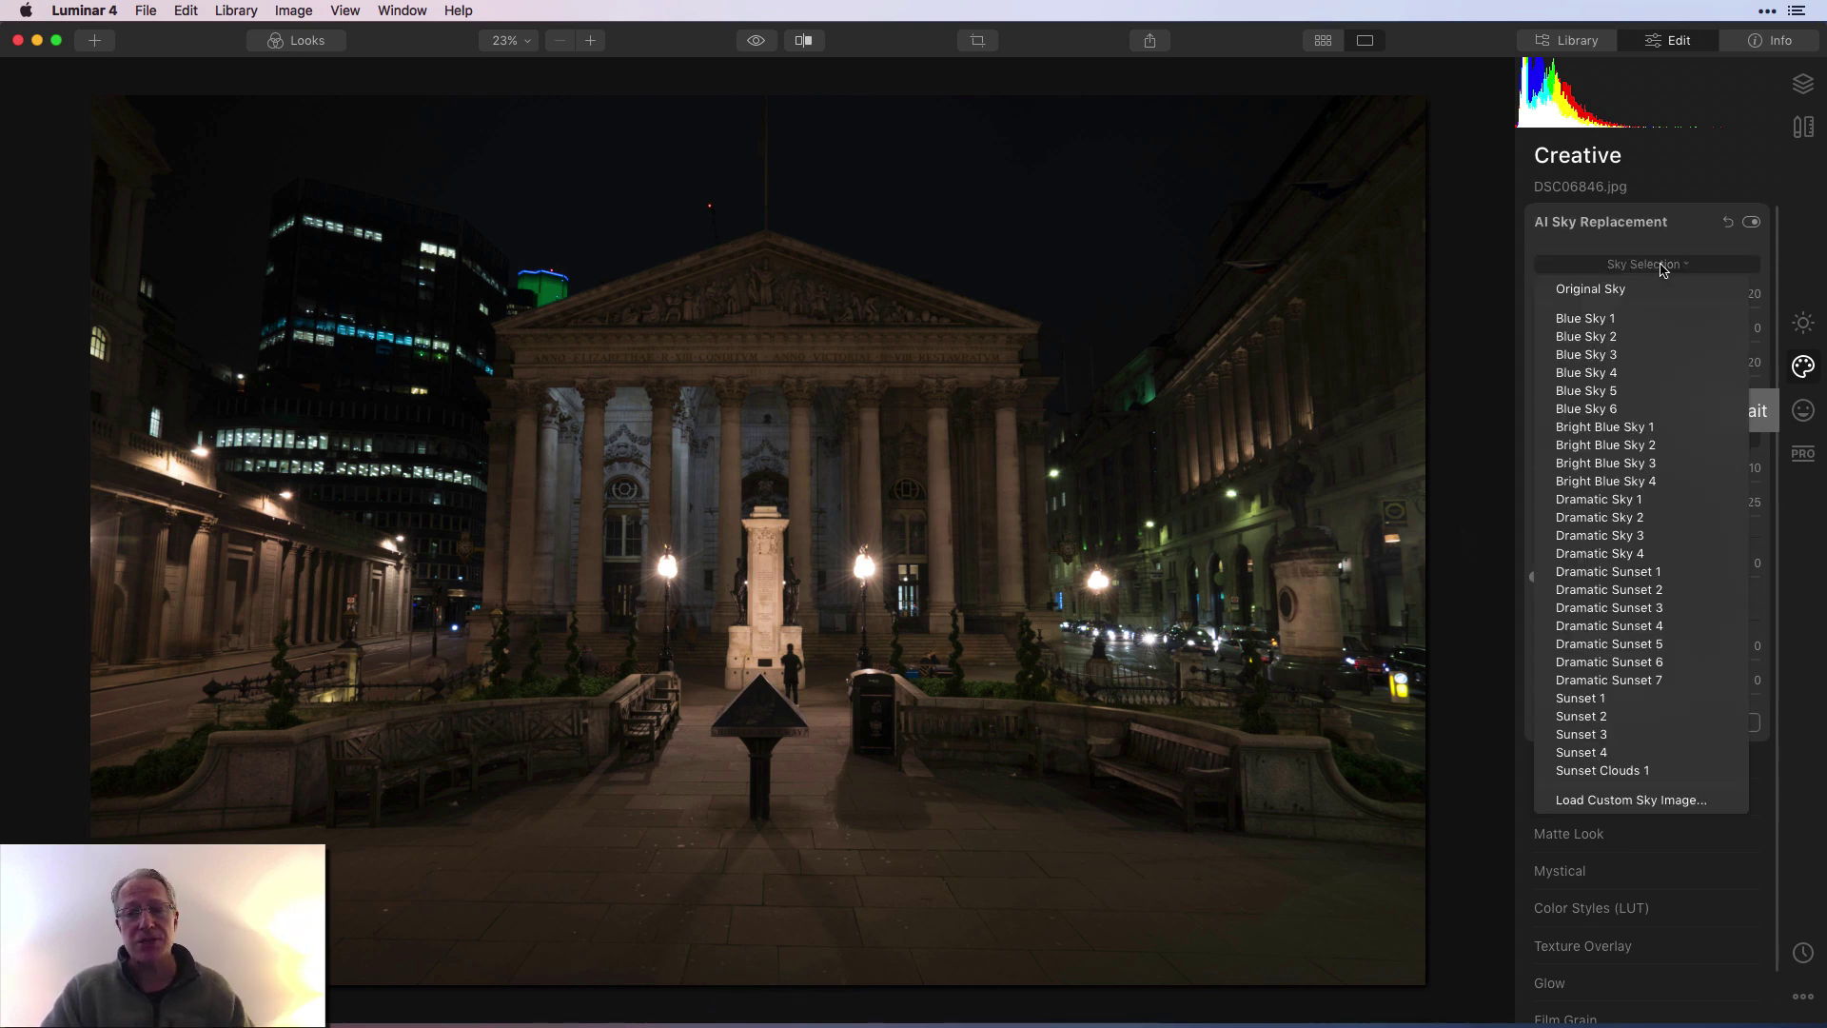
left_click(1642, 799)
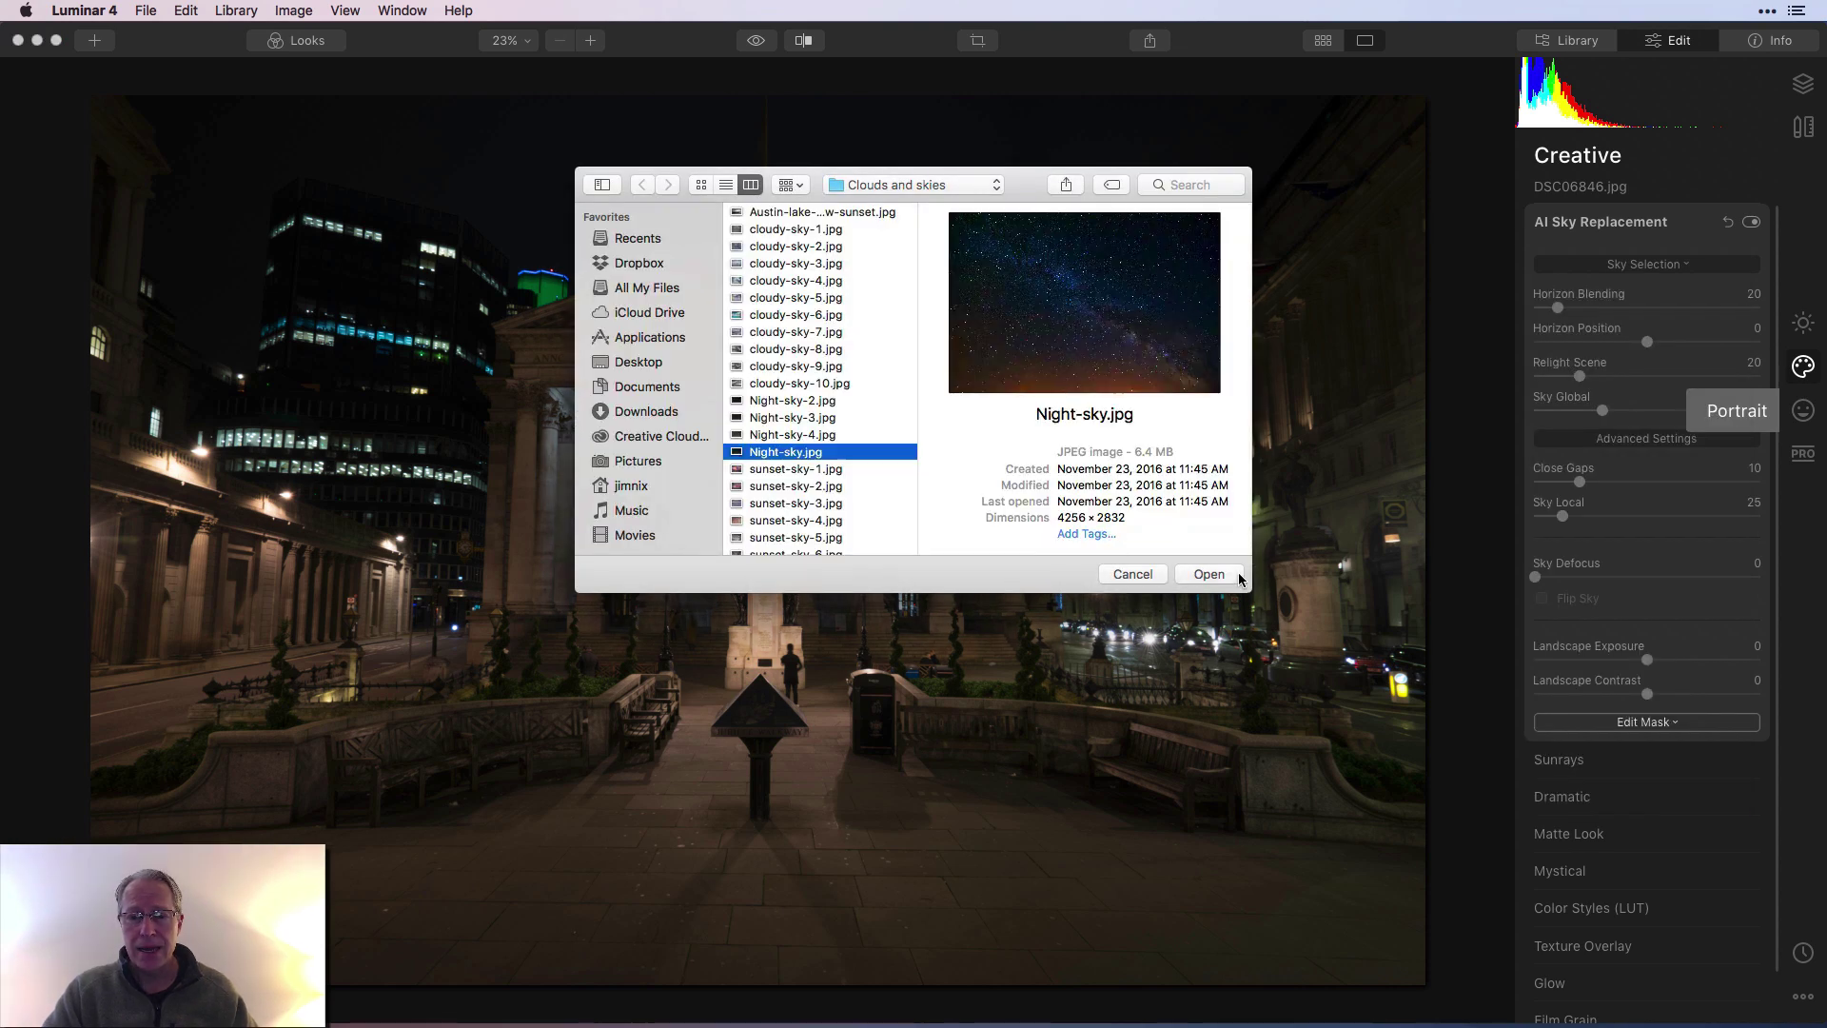
left_click(1210, 574)
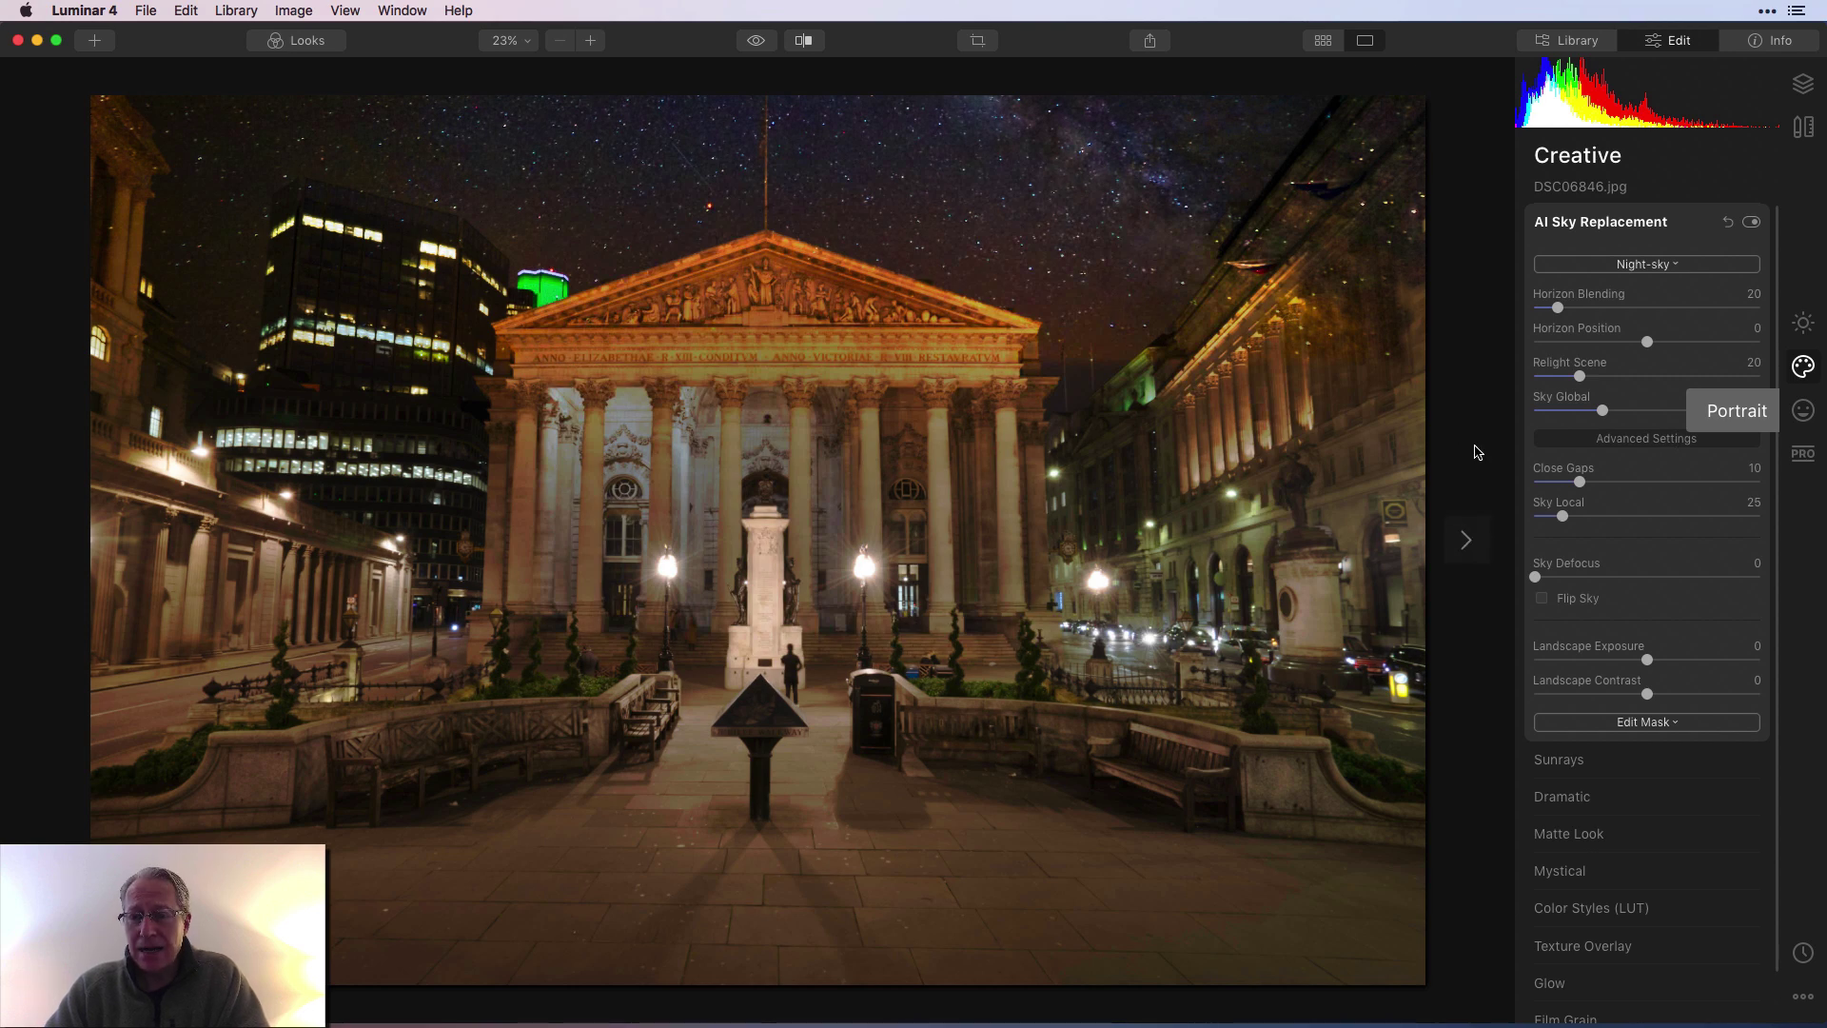
left_click_drag(1561, 516, 1607, 520)
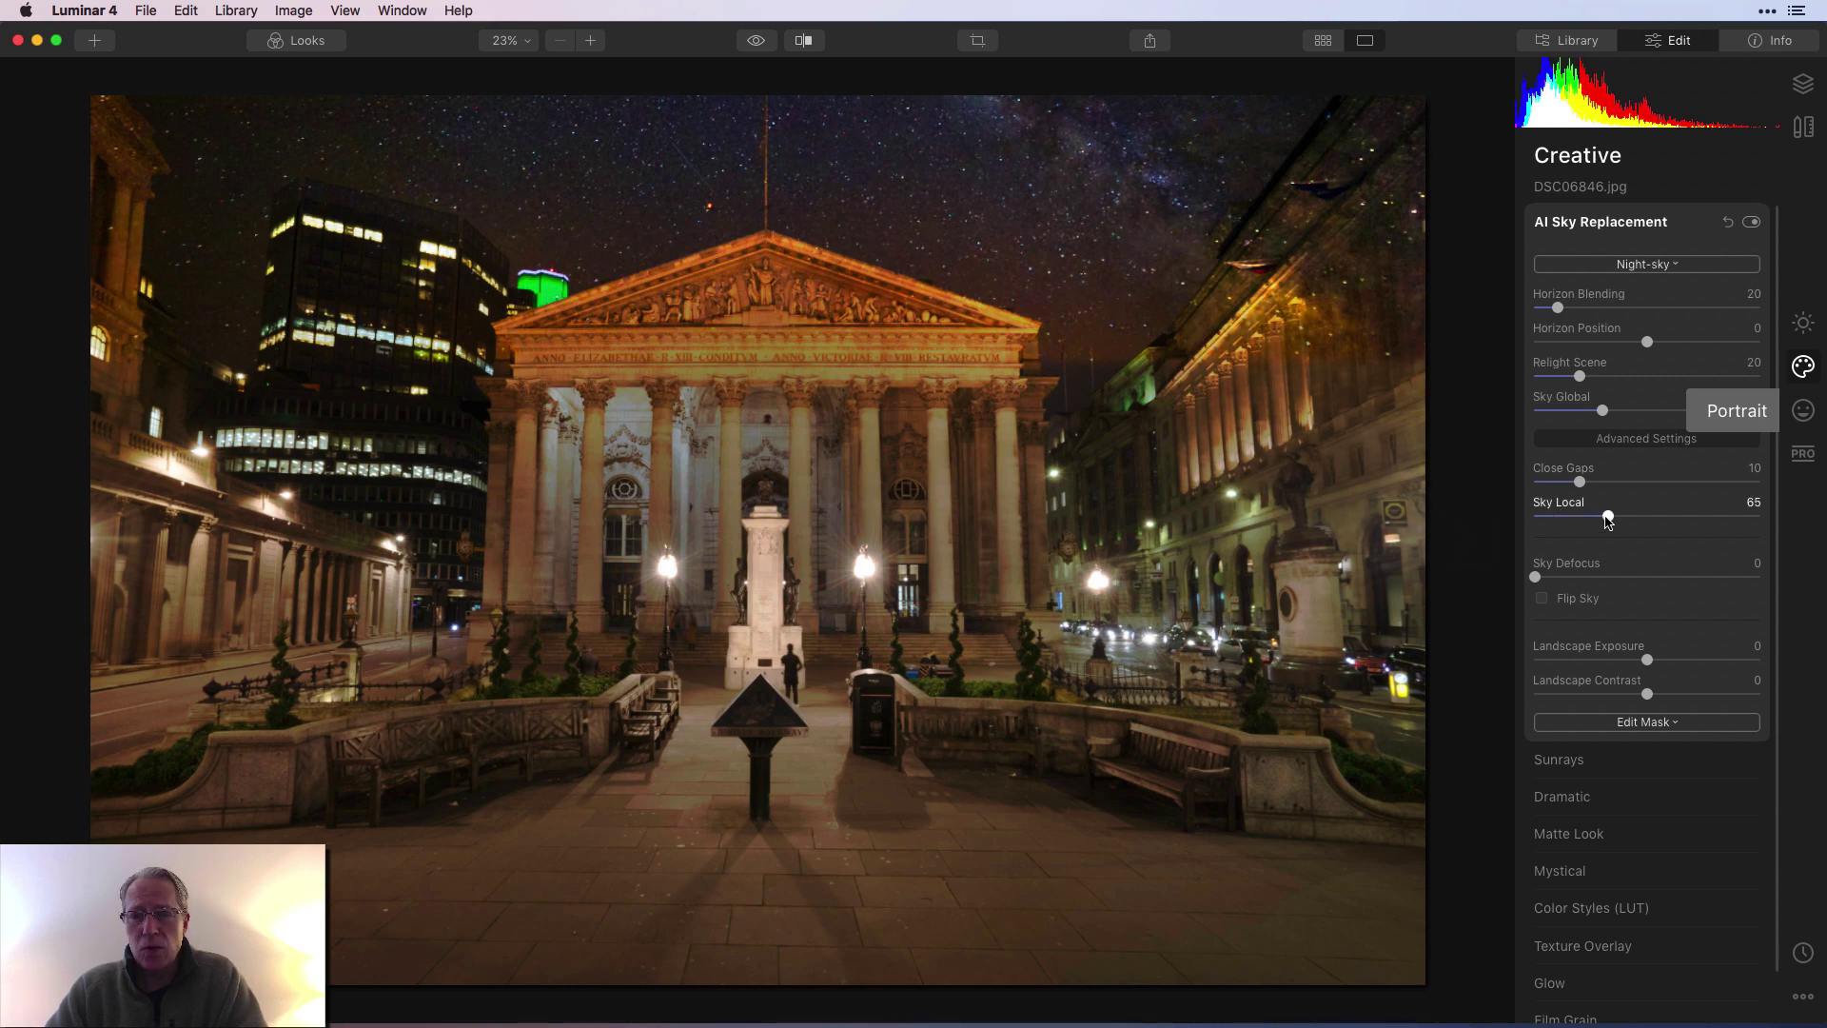
left_click_drag(1647, 659, 1572, 660)
Erase the sky replacement from the building along the street to the right of the columned facade with a brush mask.
left_click(1645, 723)
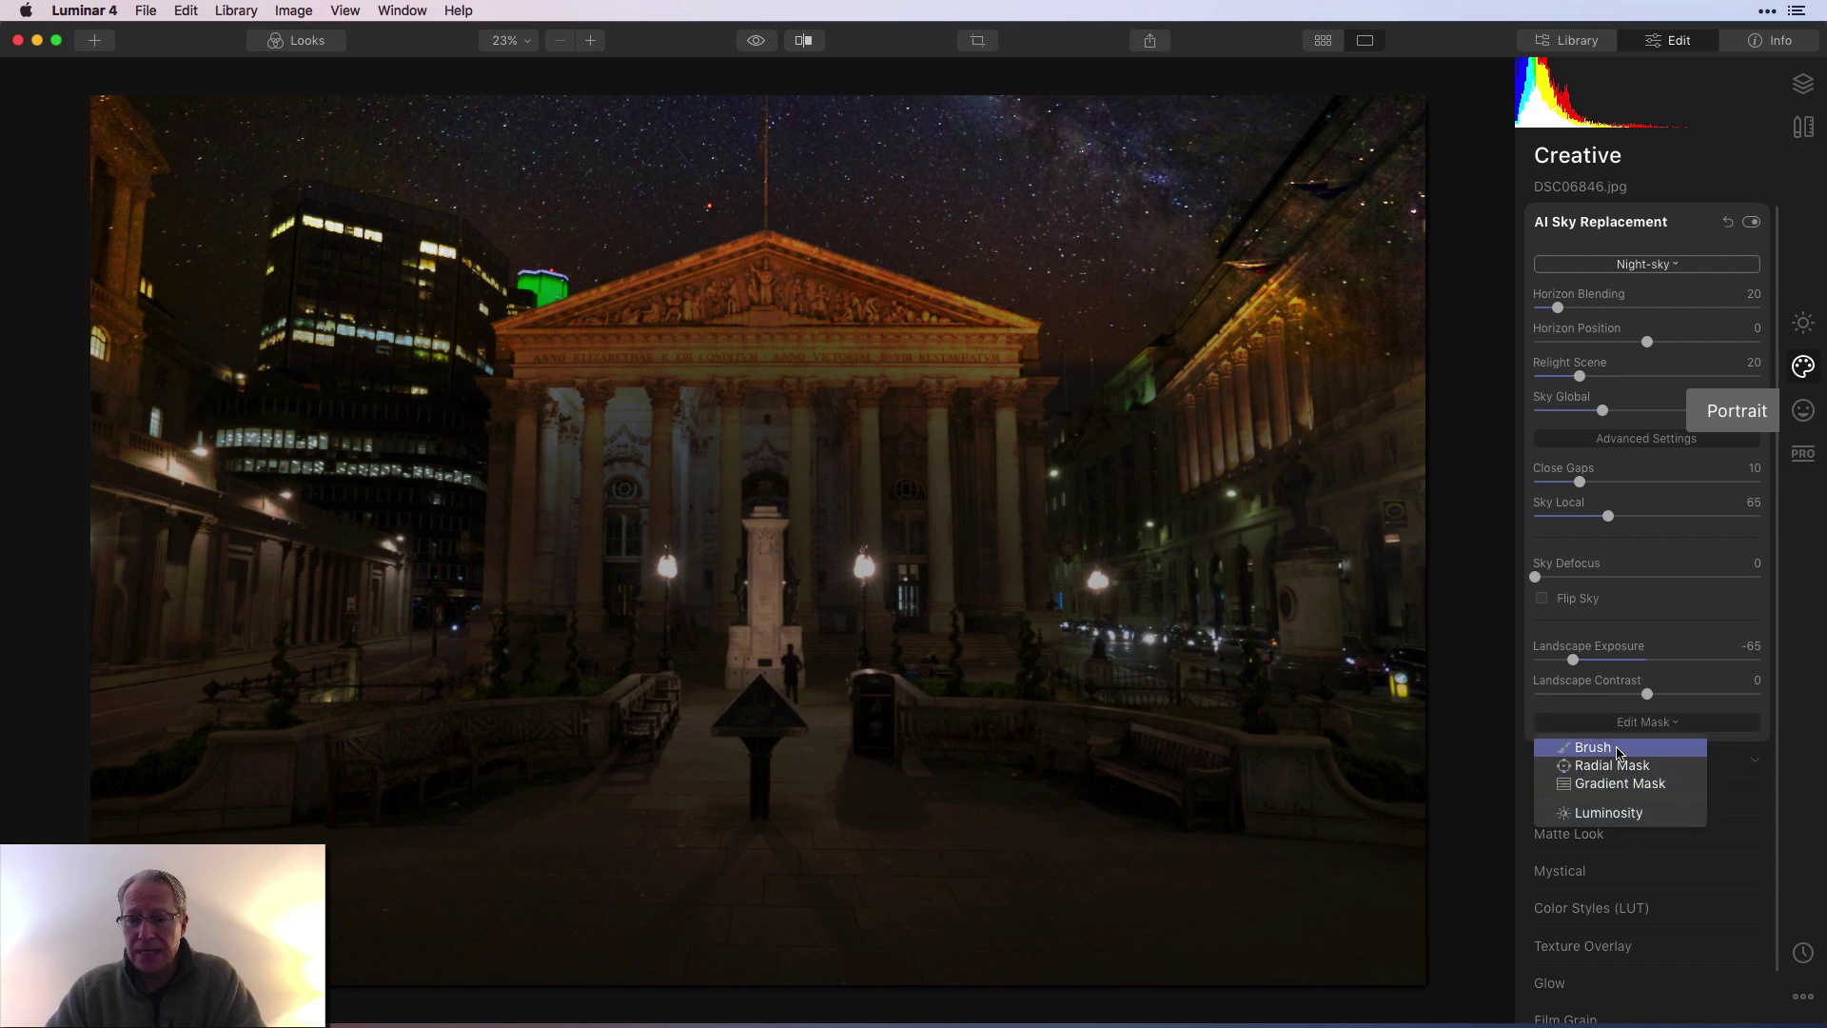
key("Return")
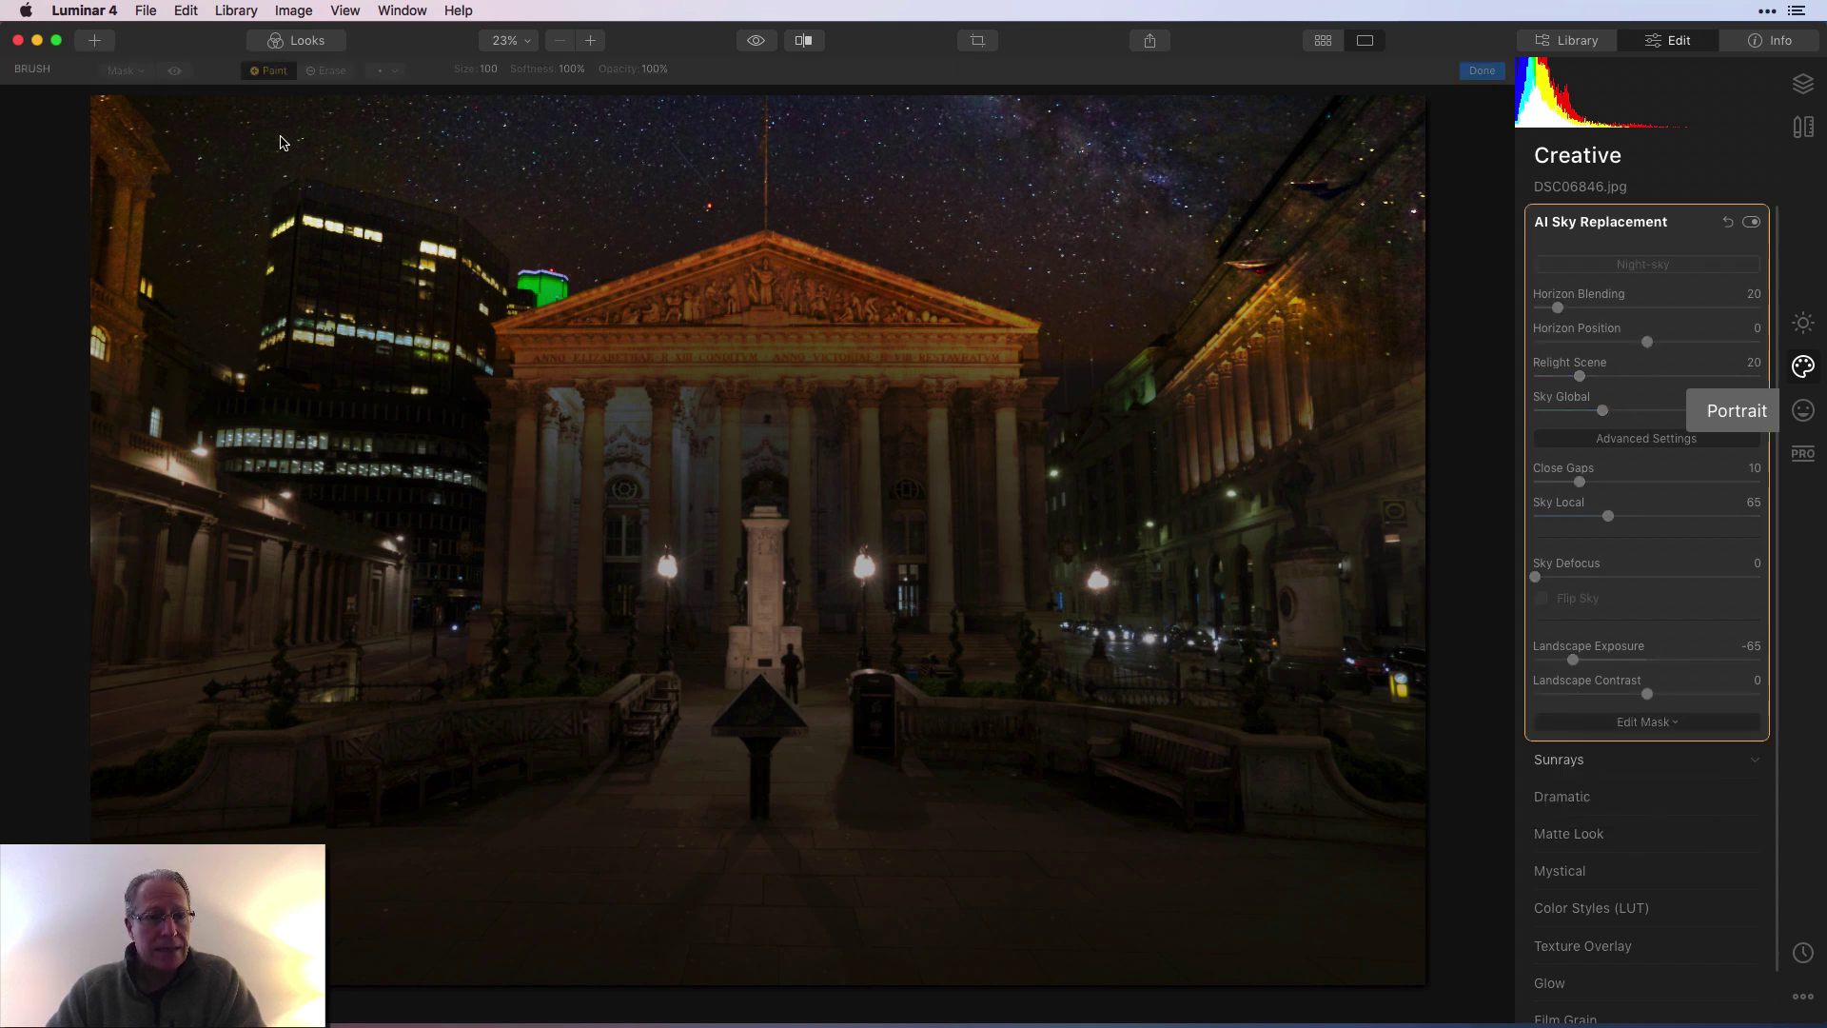
left_click(324, 71)
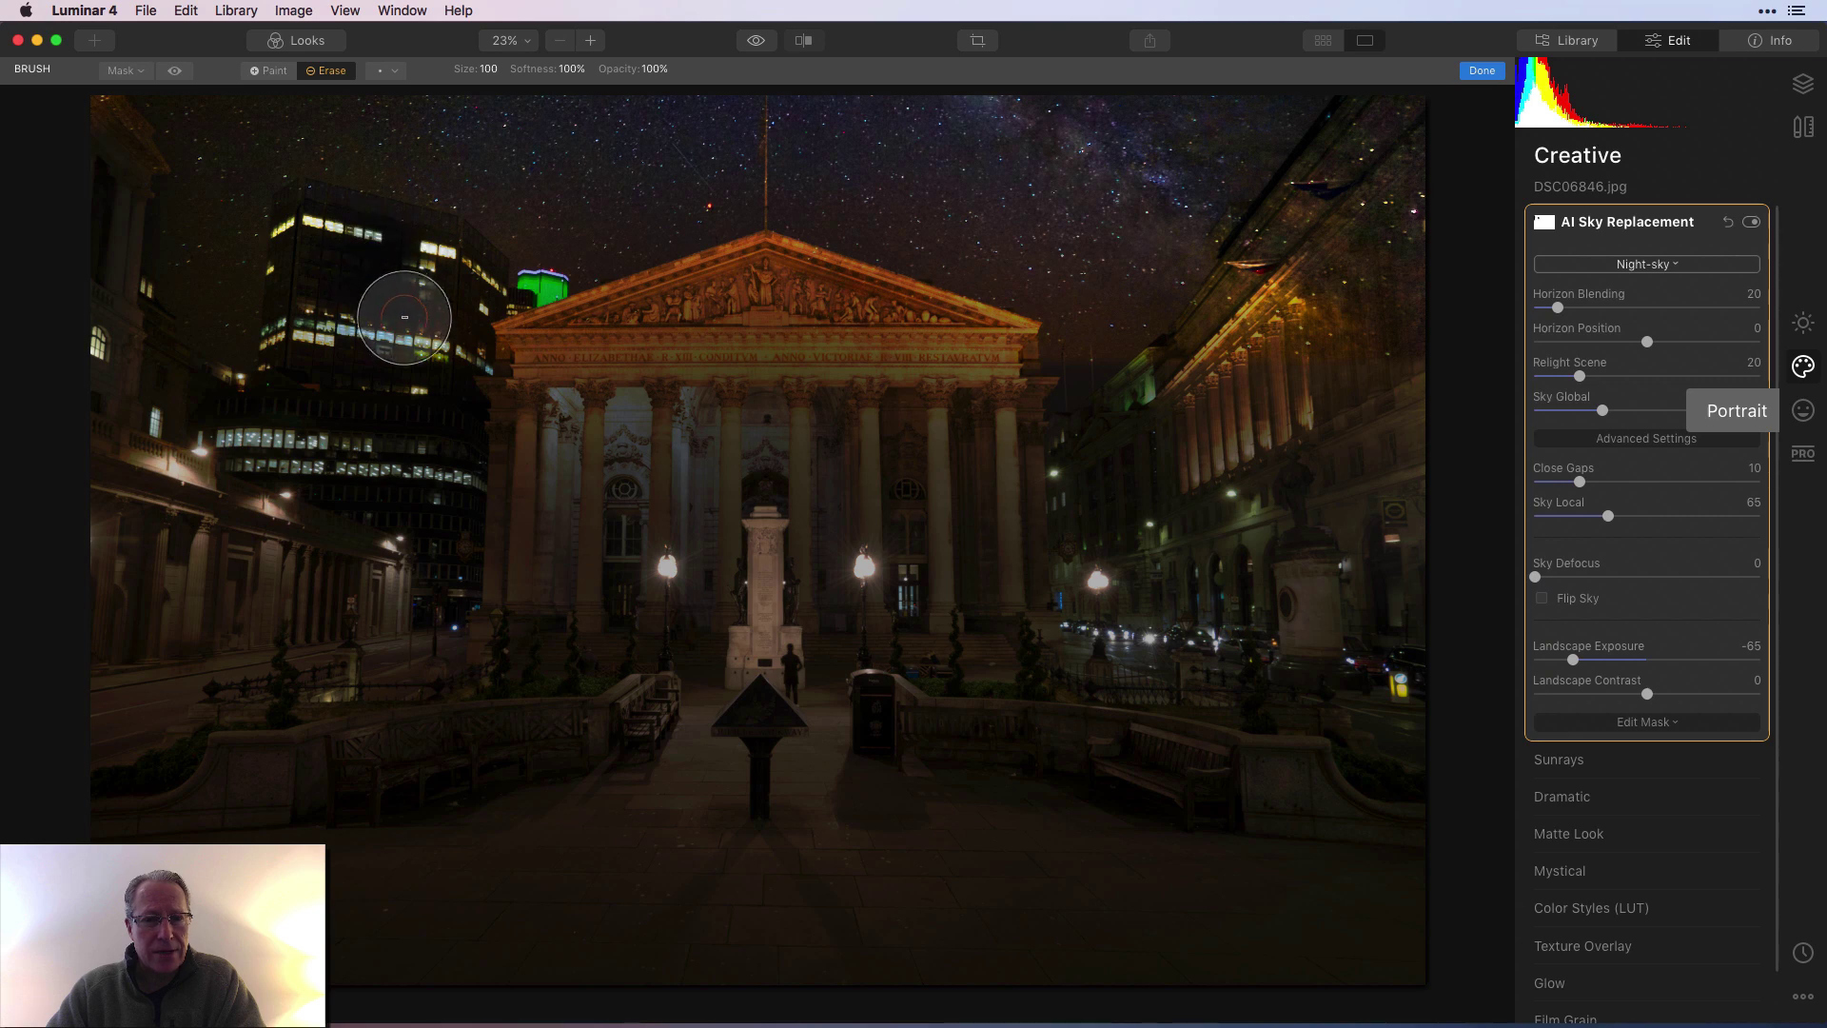
mouse_move(1206, 360)
left_mouse_down()
mouse_move(1271, 251)
mouse_move(1356, 210)
mouse_move(1402, 110)
mouse_move(1294, 261)
mouse_move(1419, 242)
mouse_move(1359, 364)
mouse_move(1388, 273)
mouse_move(1323, 292)
mouse_move(1162, 443)
mouse_move(1271, 379)
left_mouse_up()
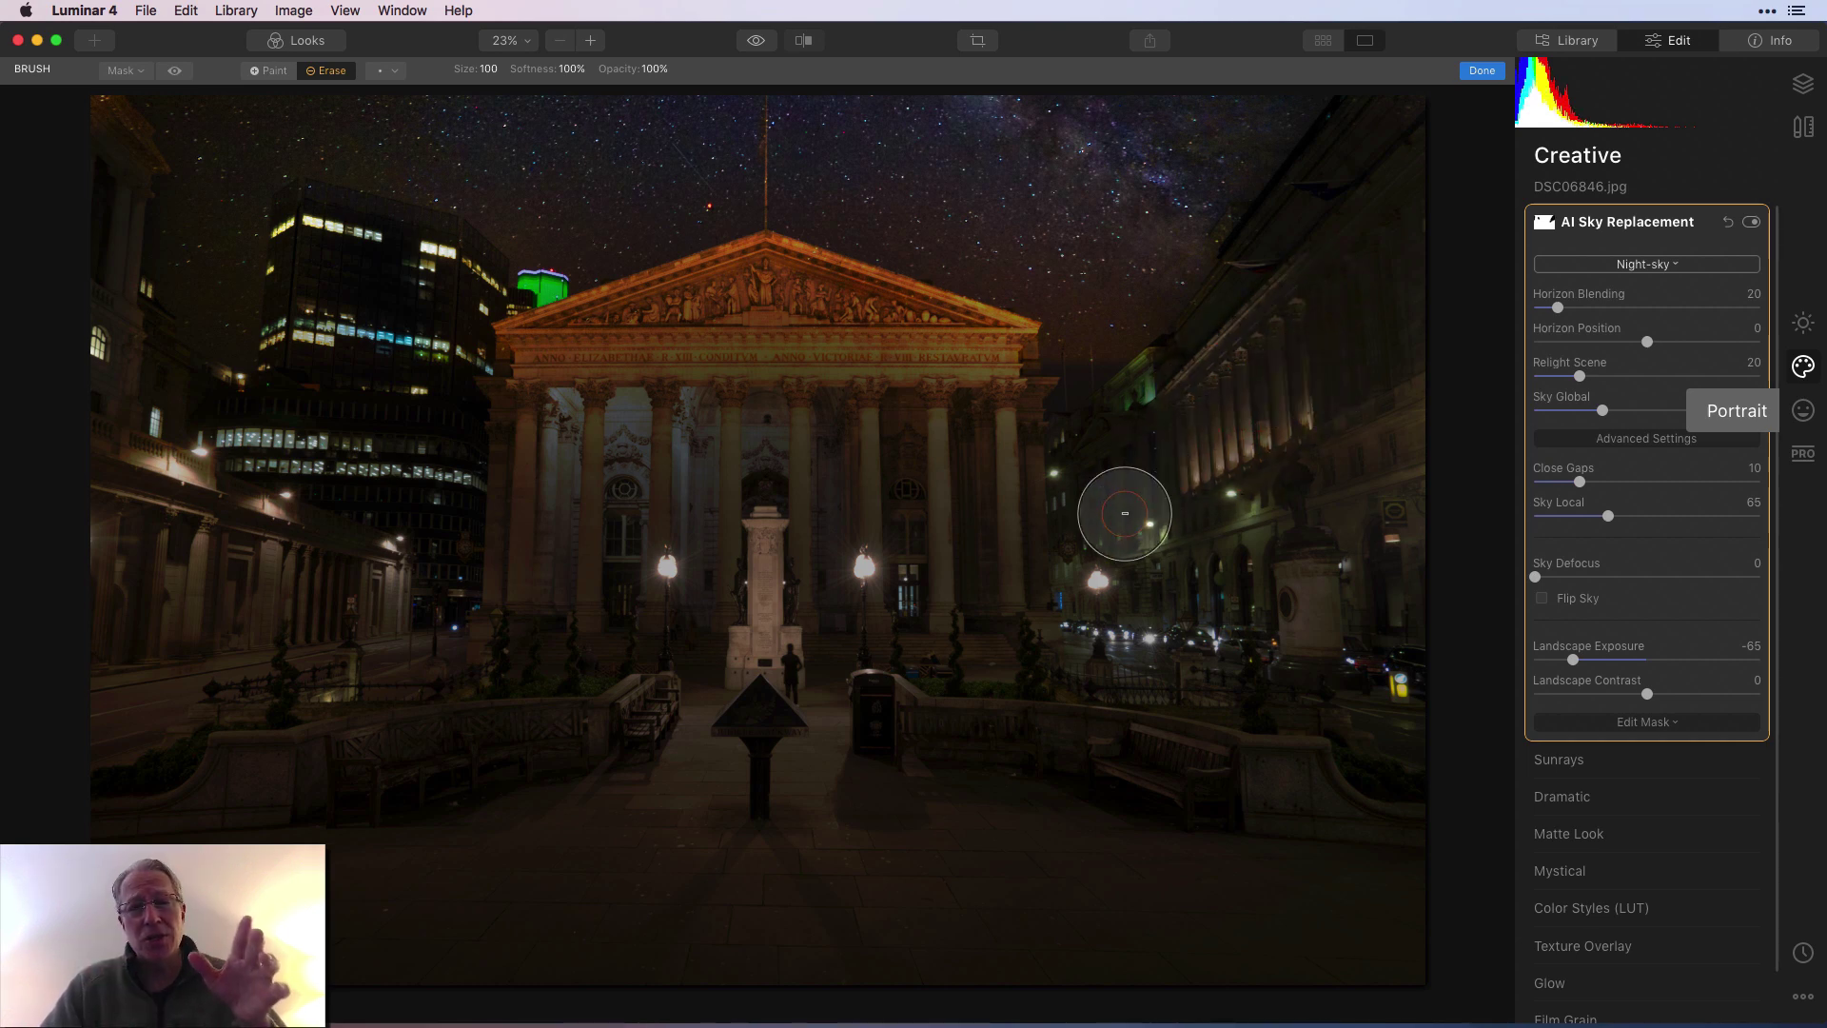
left_click(1482, 72)
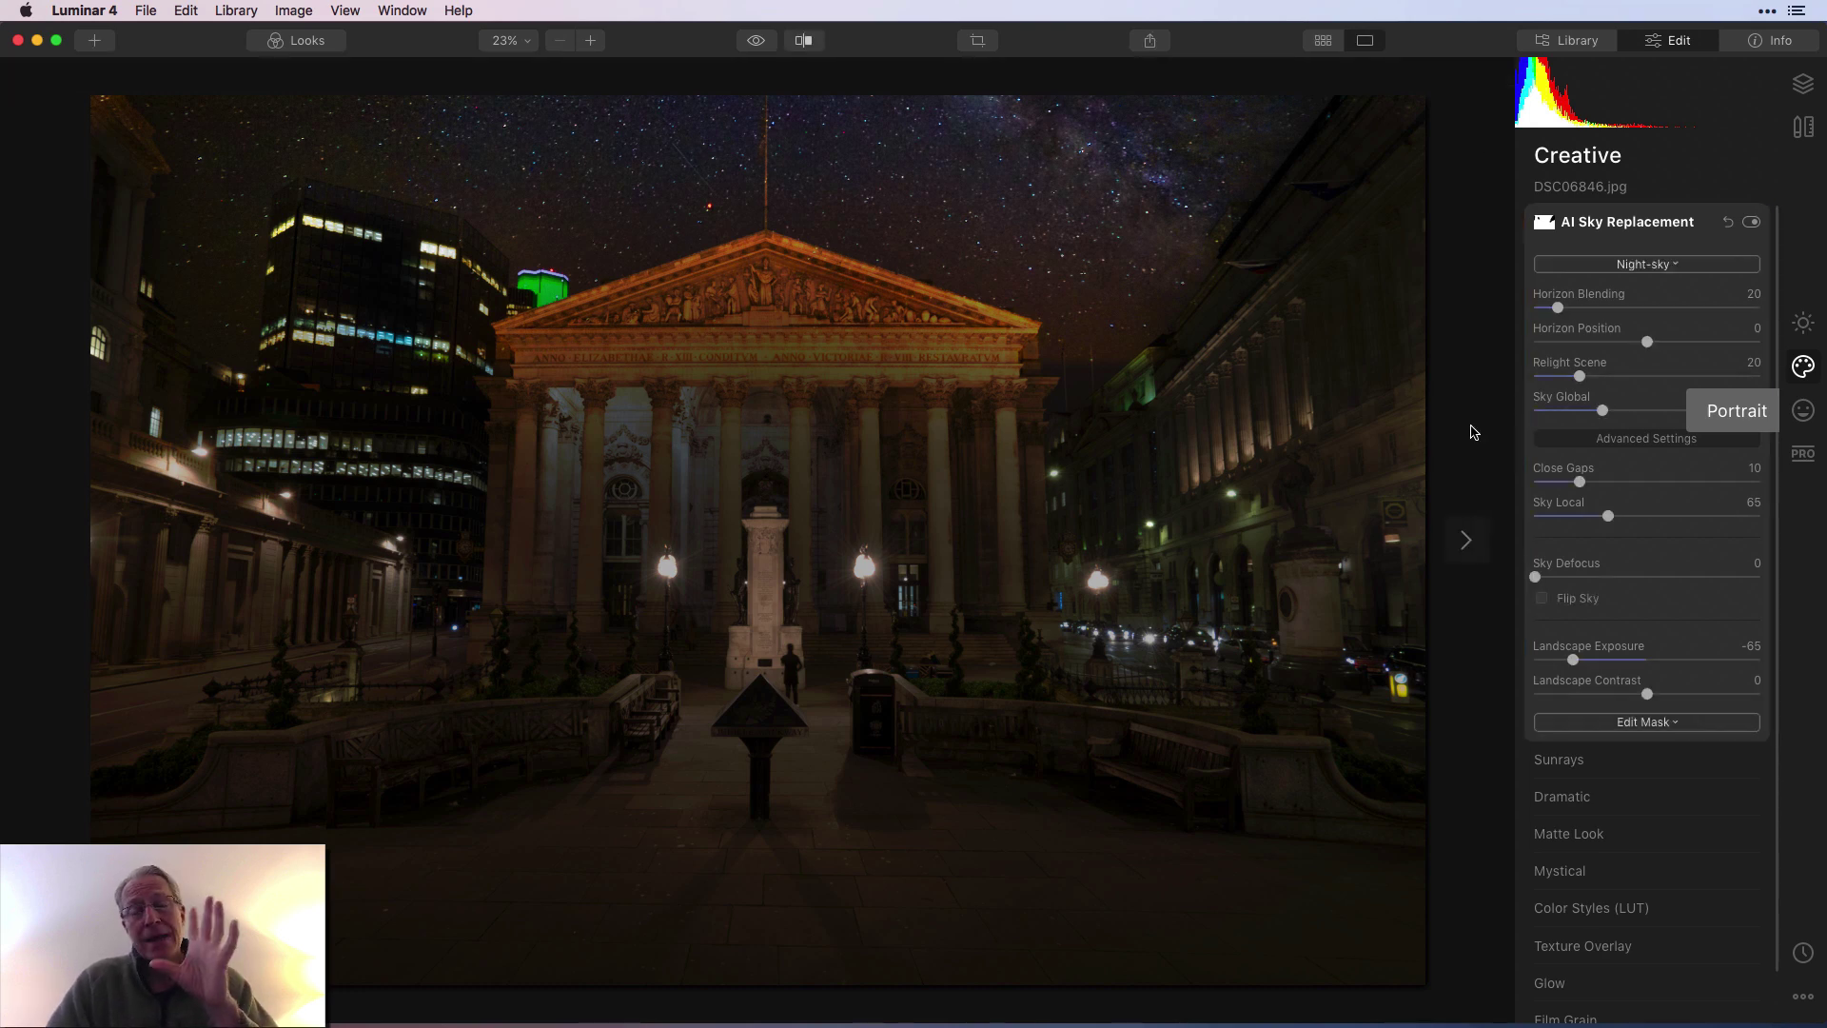